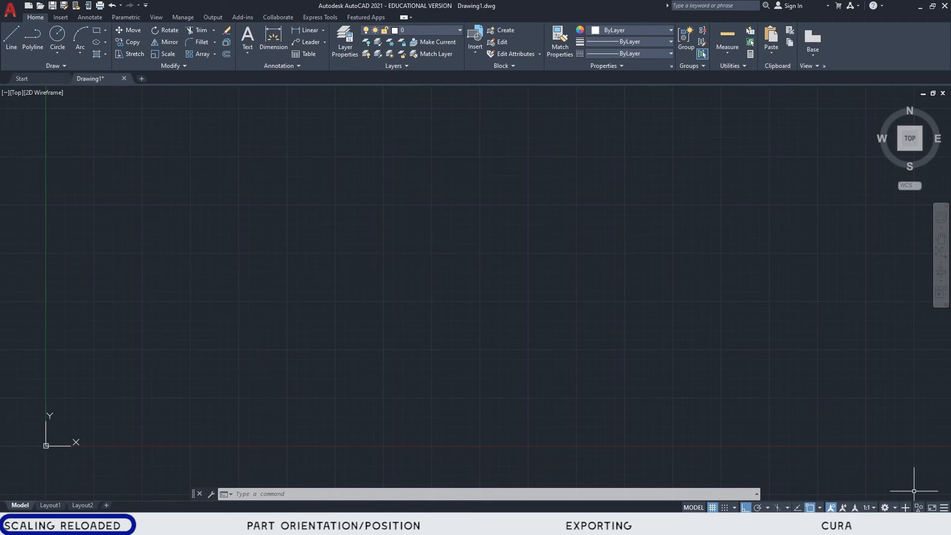
Step: Insert the bearing, gear and caliper image into the empty drawing at a picked point, with a freehand scale and a rotation of 0
{"action": "key", "text": "alt+Tab"}
{"action": "left_click_drag", "start_coordinate": [378, 162], "coordinate": [161, 236]}
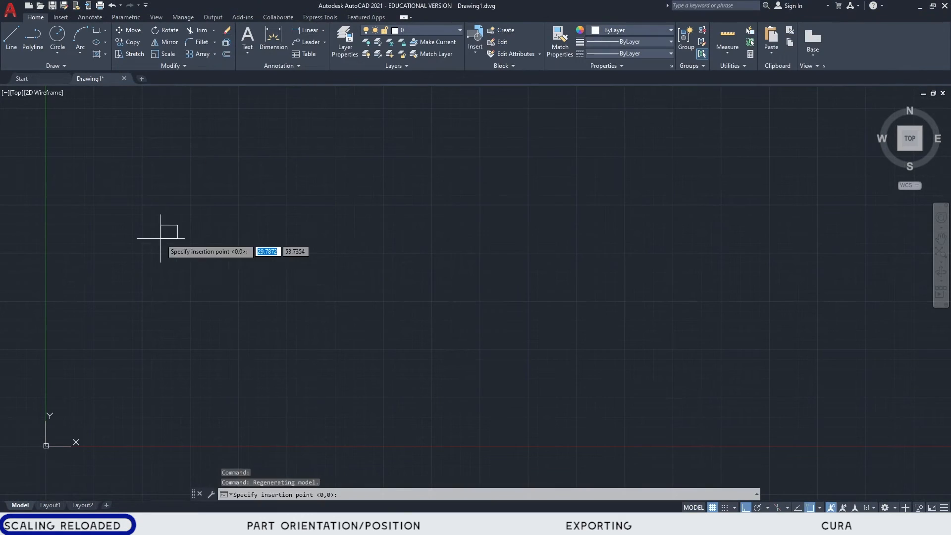
{"action": "left_click", "coordinate": [402, 244]}
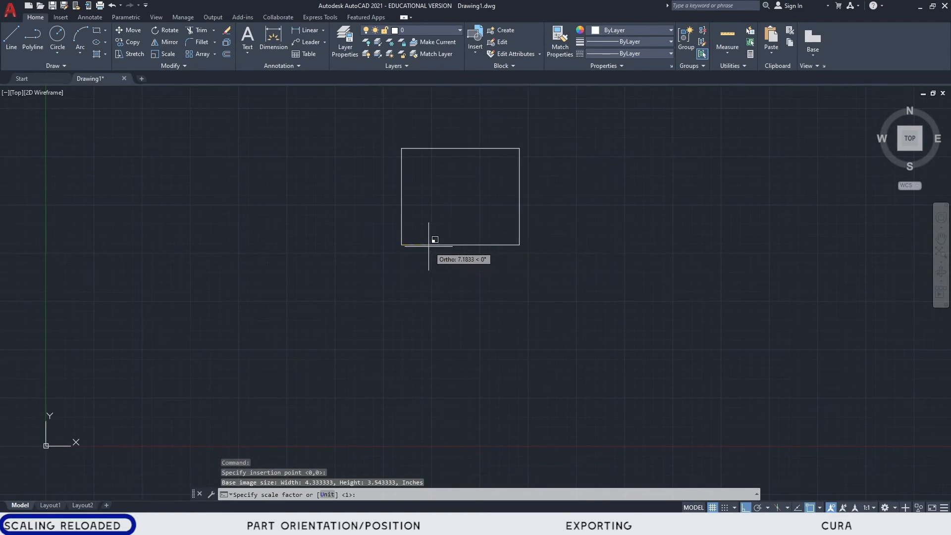
{"action": "left_click", "coordinate": [438, 262]}
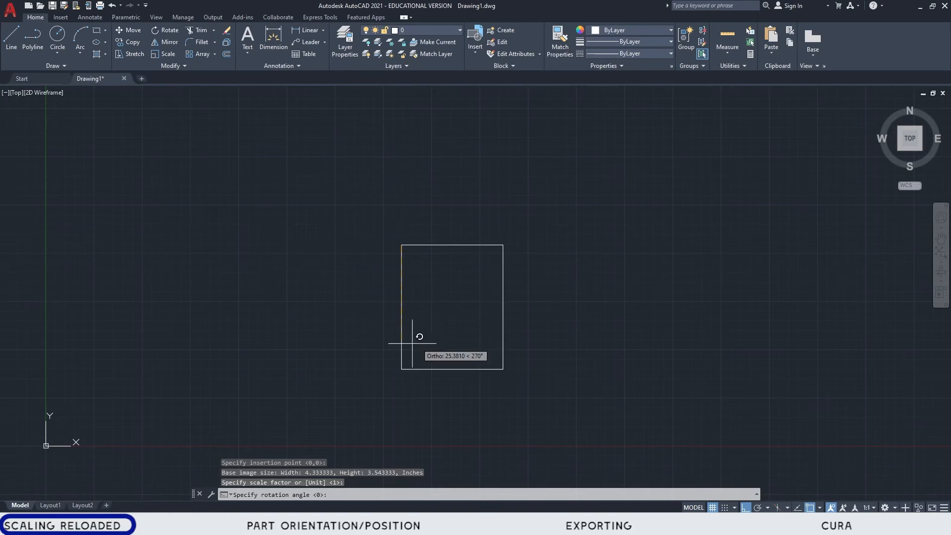
{"action": "left_click", "coordinate": [484, 241]}
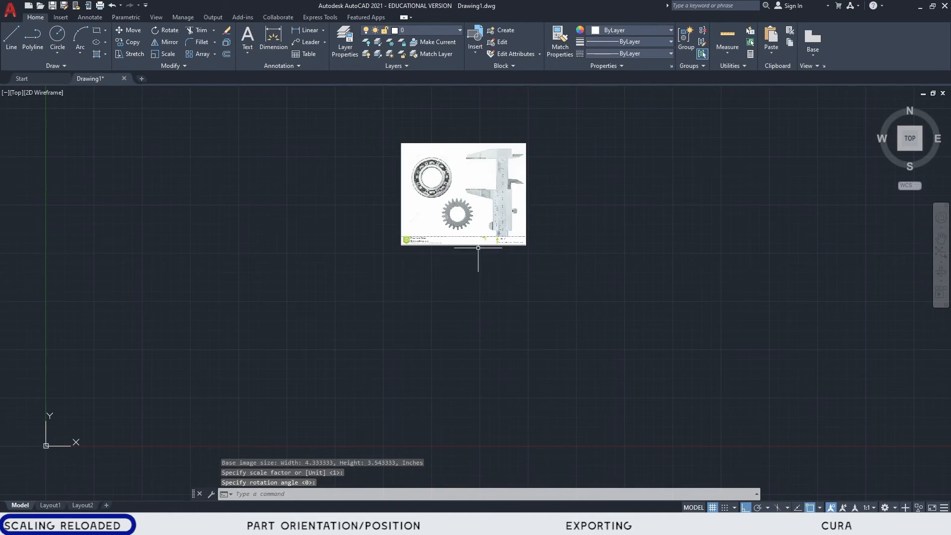
Step: Examine the bearing, the gear and the caliper's graduated scale in the inserted image
{"action": "scroll", "coordinate": [444, 174], "scroll_direction": "up", "scroll_amount": 4}
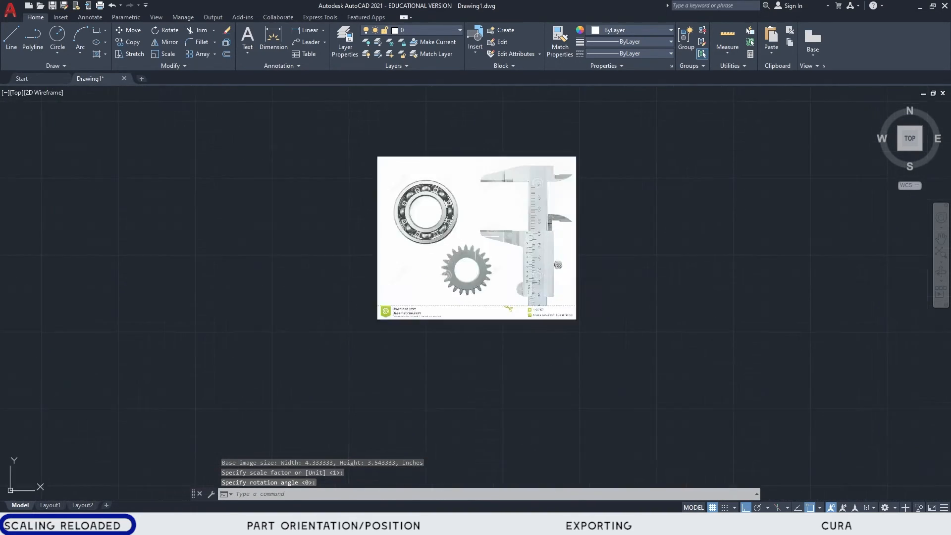
{"action": "middle_click_drag", "start_coordinate": [441, 199], "coordinate": [467, 245]}
{"action": "scroll", "coordinate": [427, 214], "scroll_direction": "up", "scroll_amount": 4}
{"action": "scroll", "coordinate": [349, 337], "scroll_direction": "down", "scroll_amount": 4}
{"action": "middle_click_drag", "start_coordinate": [352, 339], "coordinate": [409, 286]}
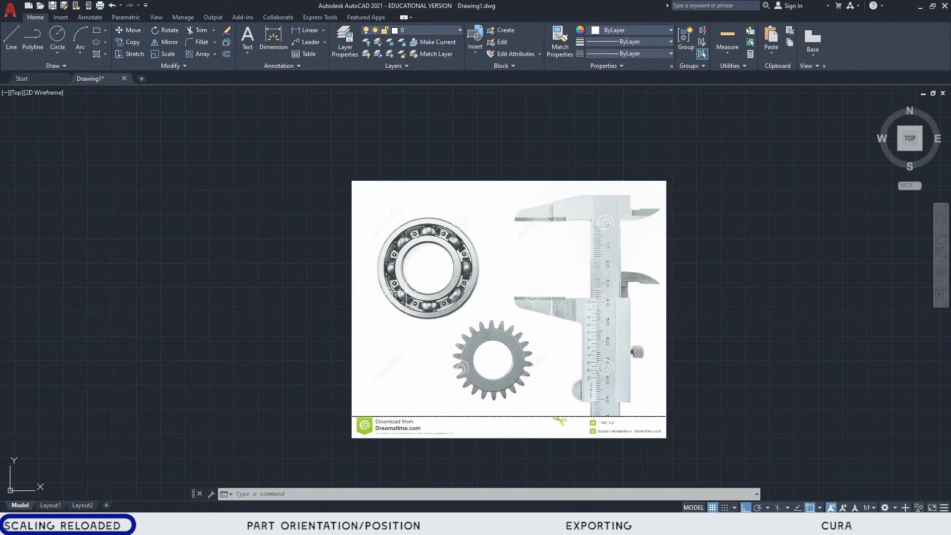
{"action": "scroll", "coordinate": [414, 293], "scroll_direction": "up", "scroll_amount": 2}
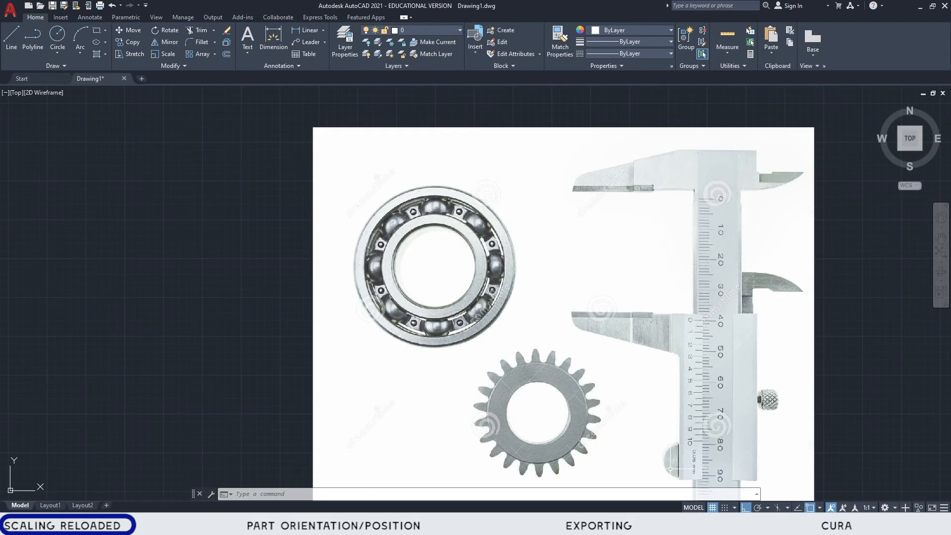
{"action": "scroll", "coordinate": [713, 253], "scroll_direction": "up", "scroll_amount": 2}
{"action": "middle_click_drag", "start_coordinate": [719, 232], "coordinate": [635, 242]}
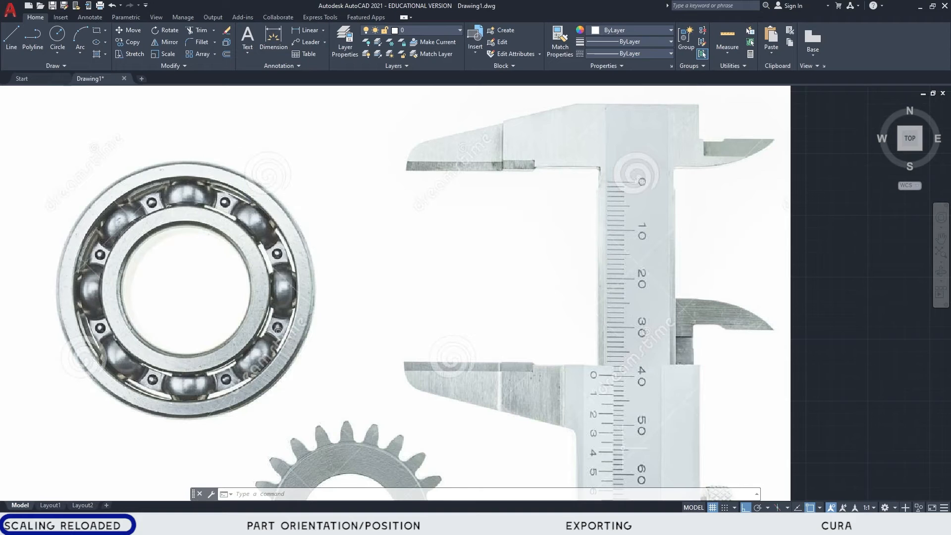
{"action": "scroll", "coordinate": [337, 390], "scroll_direction": "down", "scroll_amount": 2}
{"action": "middle_click_drag", "start_coordinate": [340, 389], "coordinate": [501, 328]}
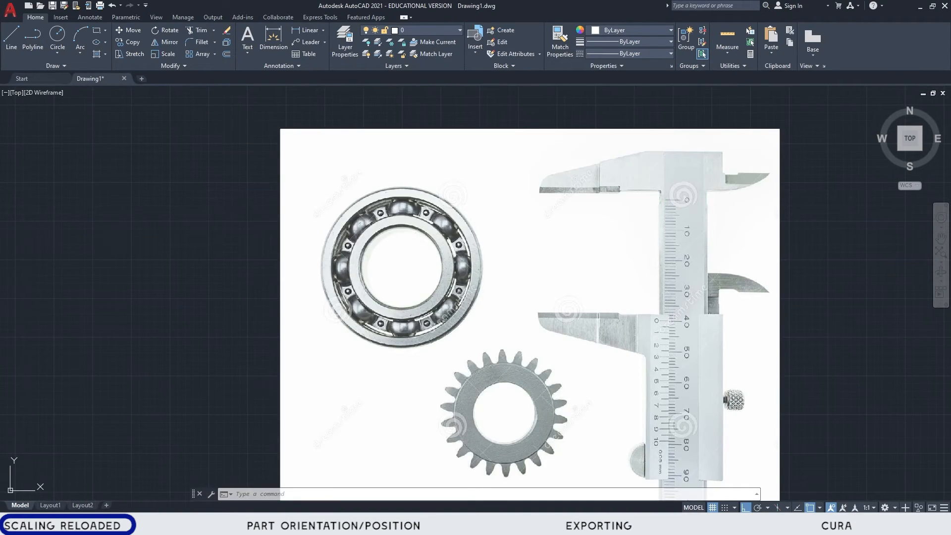
{"action": "scroll", "coordinate": [599, 298], "scroll_direction": "up", "scroll_amount": 2}
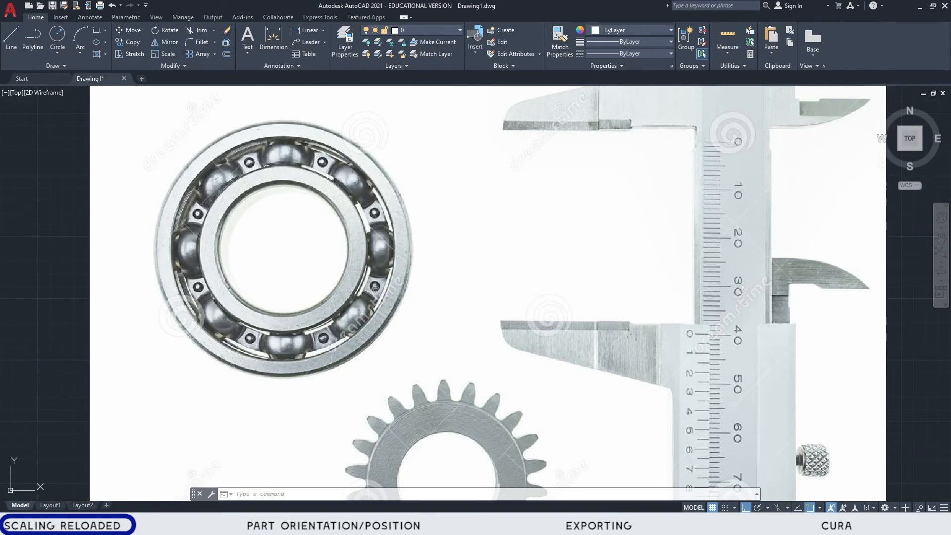
{"action": "middle_click_drag", "start_coordinate": [401, 292], "coordinate": [493, 336]}
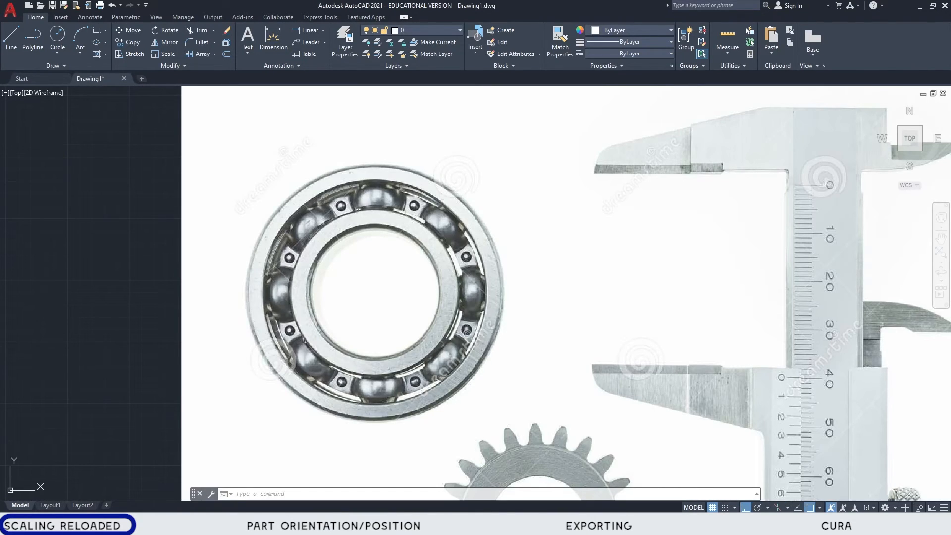
Step: Set the object colour to red and draw a vertical polyline about 10.25 units long across the bearing's outer diameter
{"action": "left_click", "coordinate": [635, 32]}
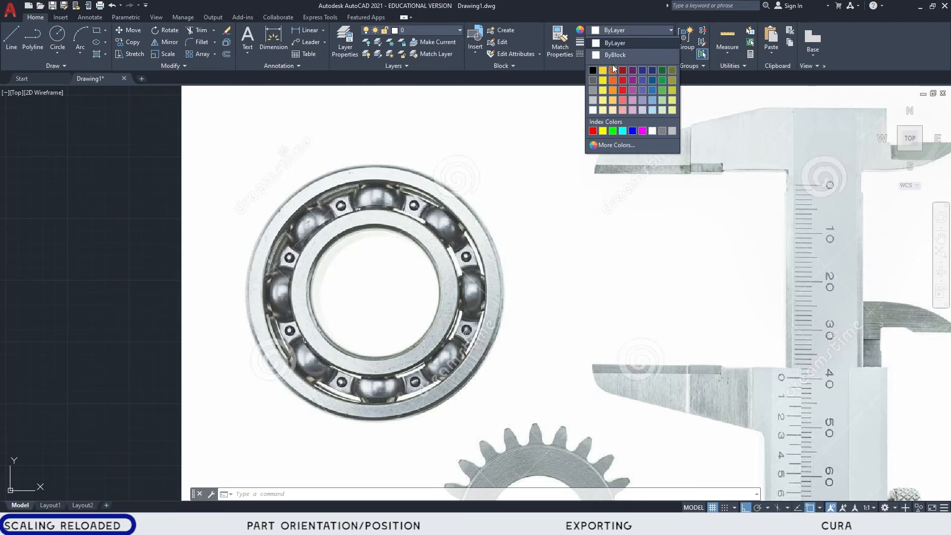
{"action": "left_click", "coordinate": [593, 131]}
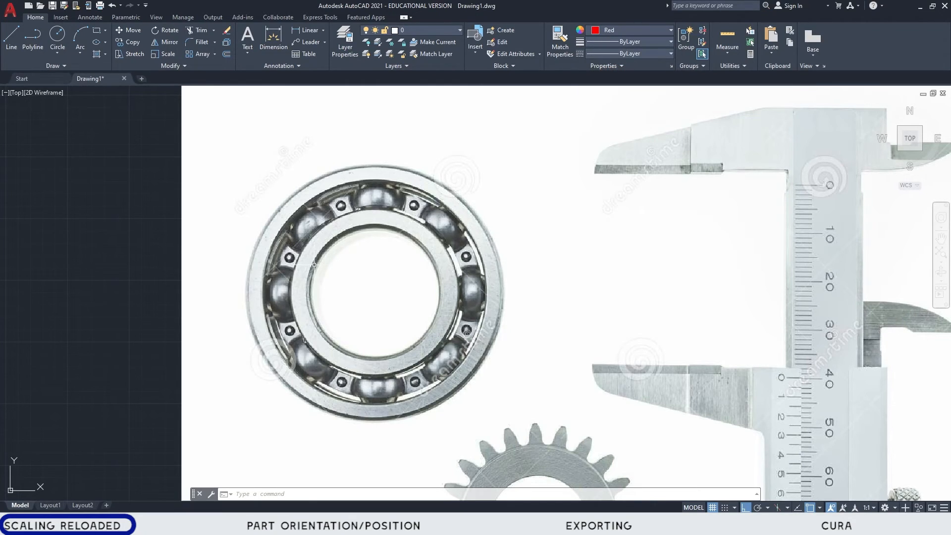
{"action": "type", "text": "pl"}
{"action": "key", "text": "Return"}
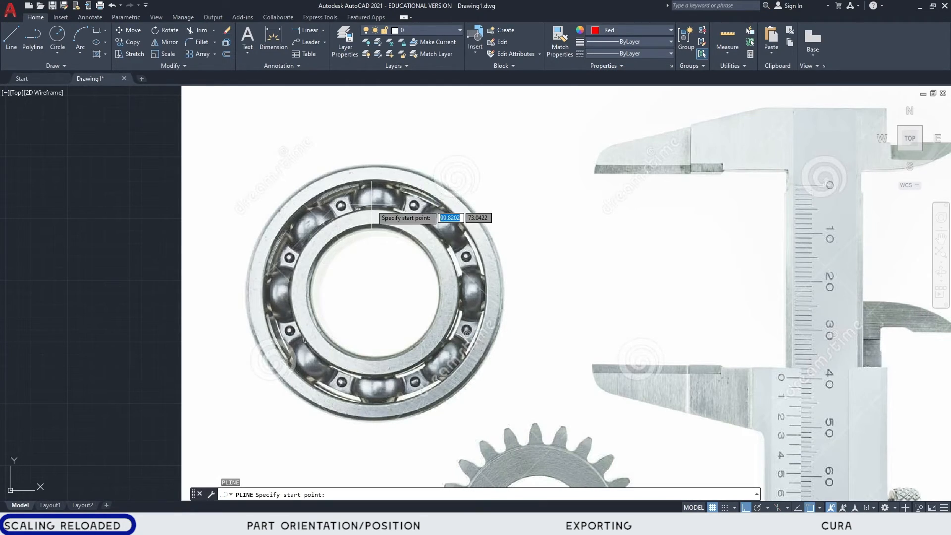
{"action": "left_click", "coordinate": [373, 166]}
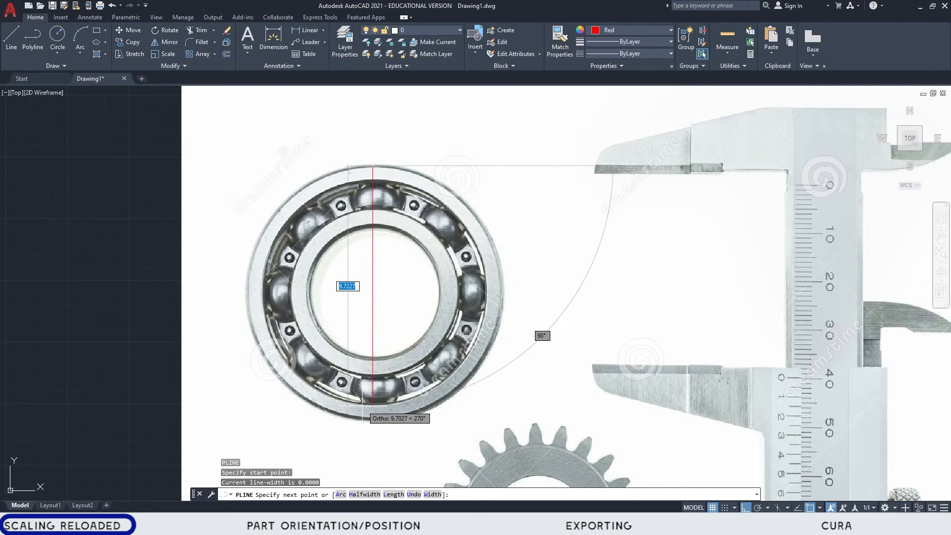
{"action": "scroll", "coordinate": [372, 411], "scroll_direction": "up", "scroll_amount": 4}
{"action": "scroll", "coordinate": [371, 417], "scroll_direction": "up", "scroll_amount": 4}
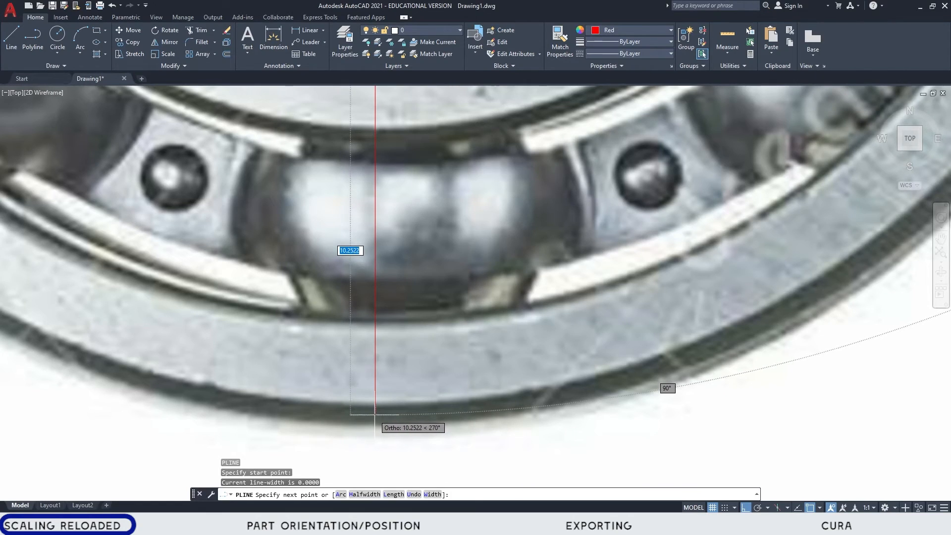
{"action": "left_click", "coordinate": [374, 414]}
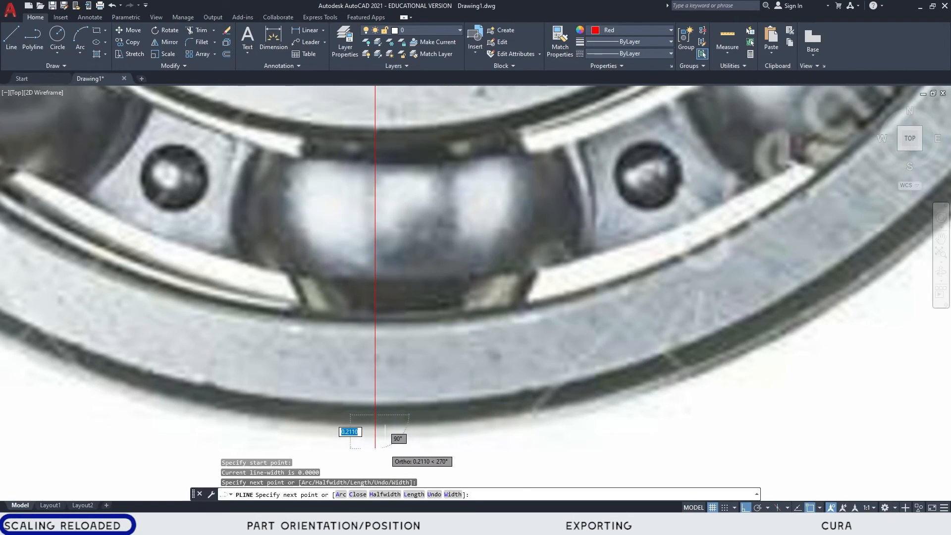
{"action": "scroll", "coordinate": [382, 431], "scroll_direction": "down", "scroll_amount": 5}
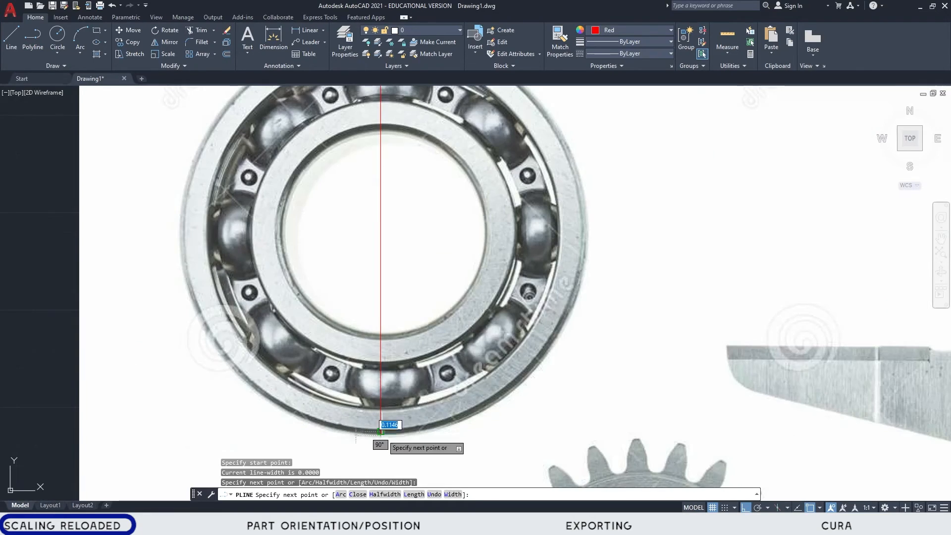
{"action": "key", "text": "Escape"}
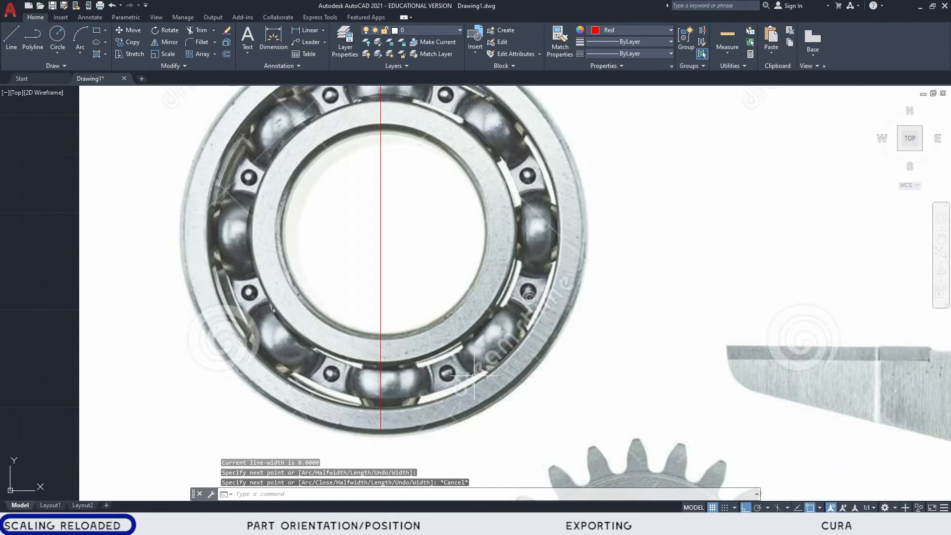
Step: Draw a horizontal polyline about 5.2 units long across the bearing's inner bore, from edge to edge
{"action": "type", "text": "PL"}
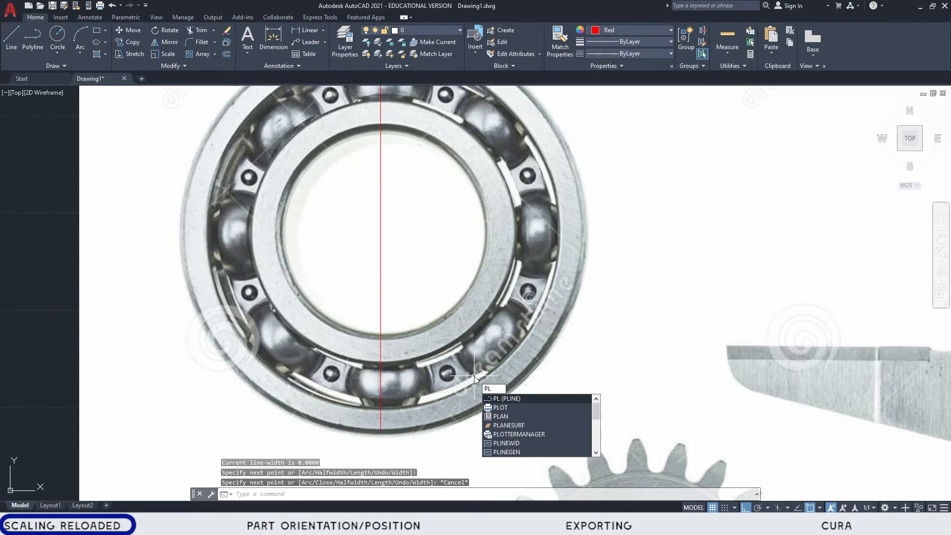
{"action": "key", "text": "Return"}
{"action": "scroll", "coordinate": [297, 218], "scroll_direction": "up", "scroll_amount": 4}
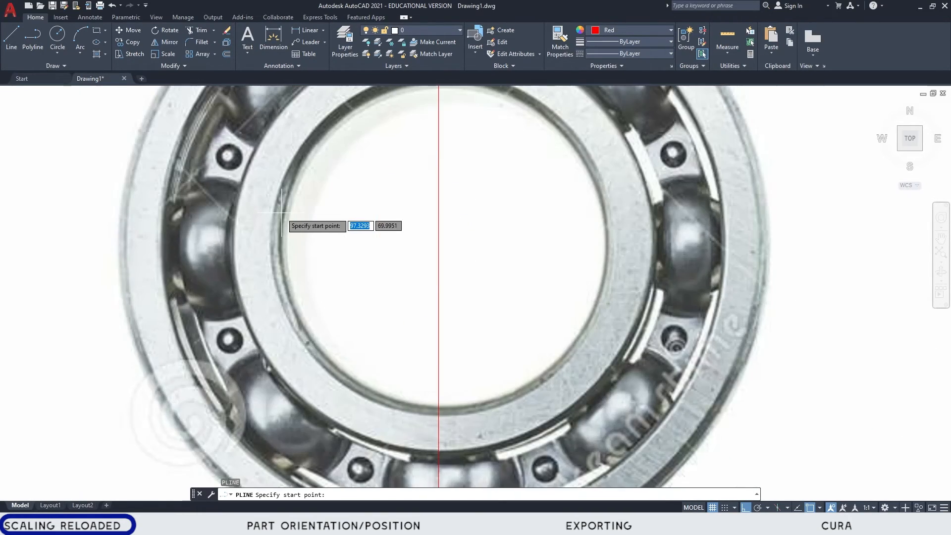
{"action": "left_click", "coordinate": [276, 256]}
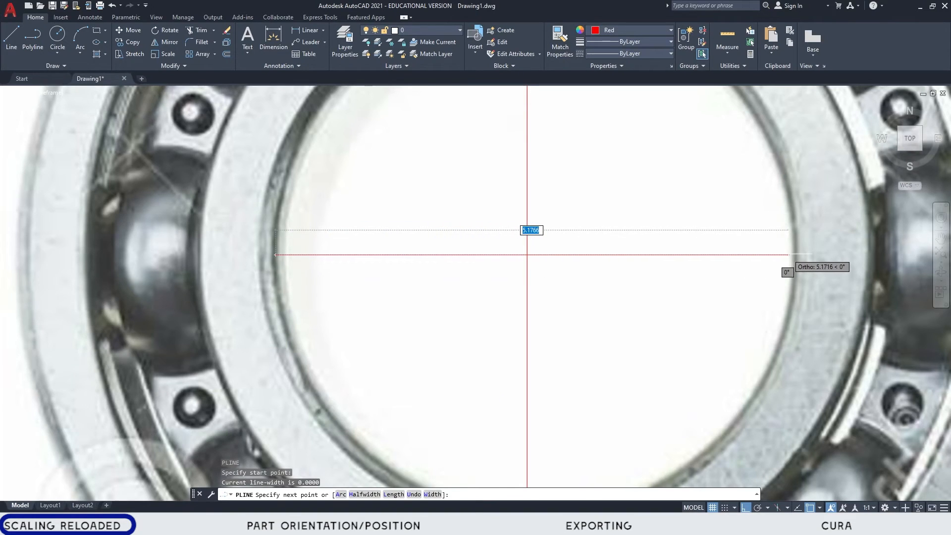
{"action": "left_click", "coordinate": [795, 255]}
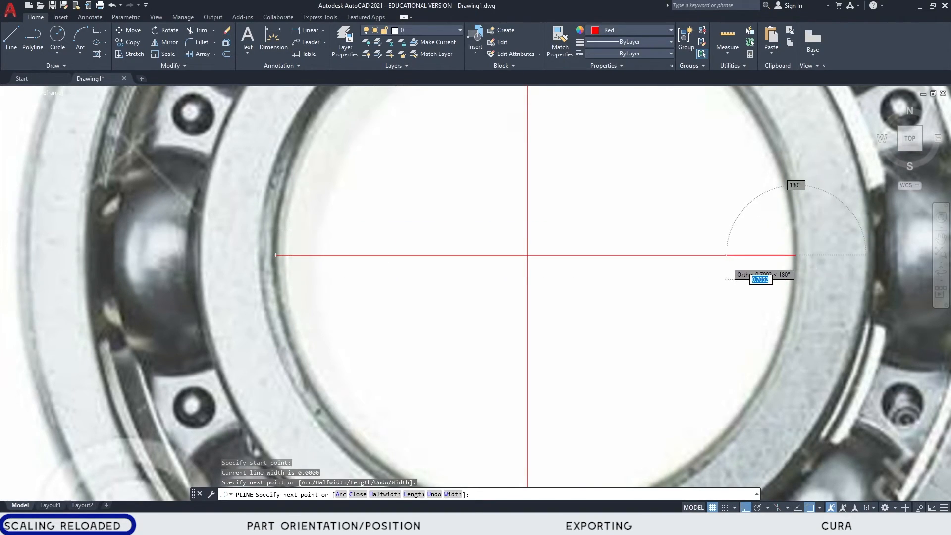
{"action": "key", "text": "Escape"}
{"action": "scroll", "coordinate": [569, 285], "scroll_direction": "down", "scroll_amount": 5}
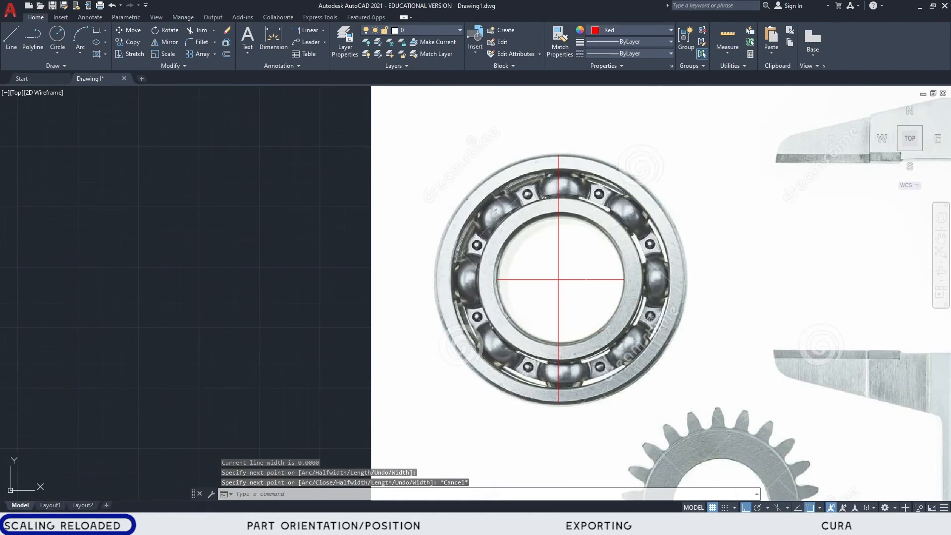
Step: Trace the bearing's bore with a circle centred on the horizontal line's midpoint, its radius reaching the end of that line
{"action": "middle_click_drag", "start_coordinate": [586, 279], "coordinate": [578, 251]}
{"action": "type", "text": "c"}
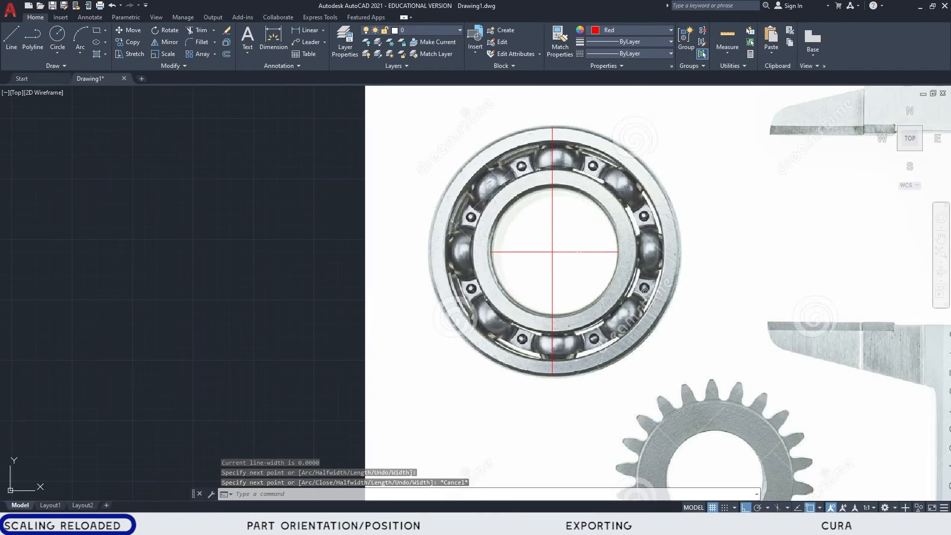
{"action": "key", "text": "Return"}
{"action": "scroll", "coordinate": [553, 253], "scroll_direction": "up", "scroll_amount": 6}
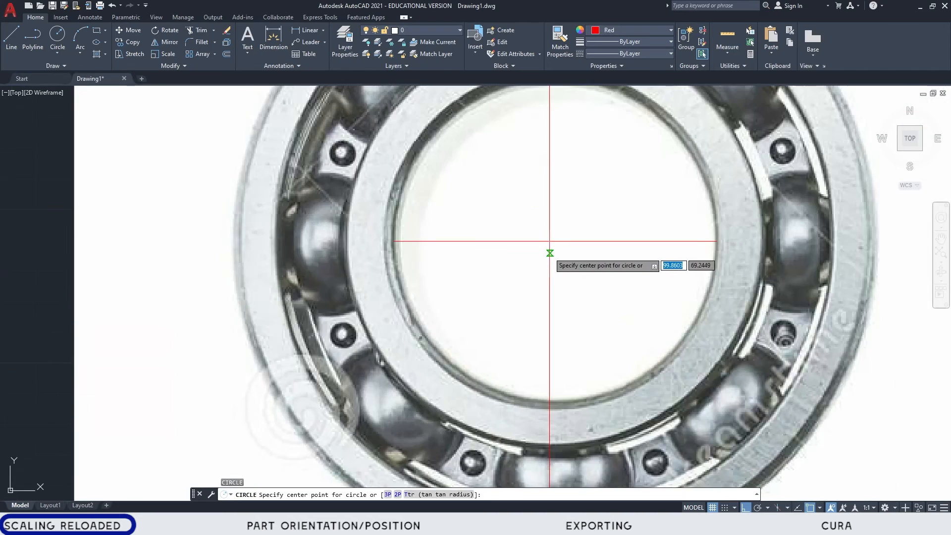
{"action": "scroll", "coordinate": [547, 248], "scroll_direction": "up", "scroll_amount": 3}
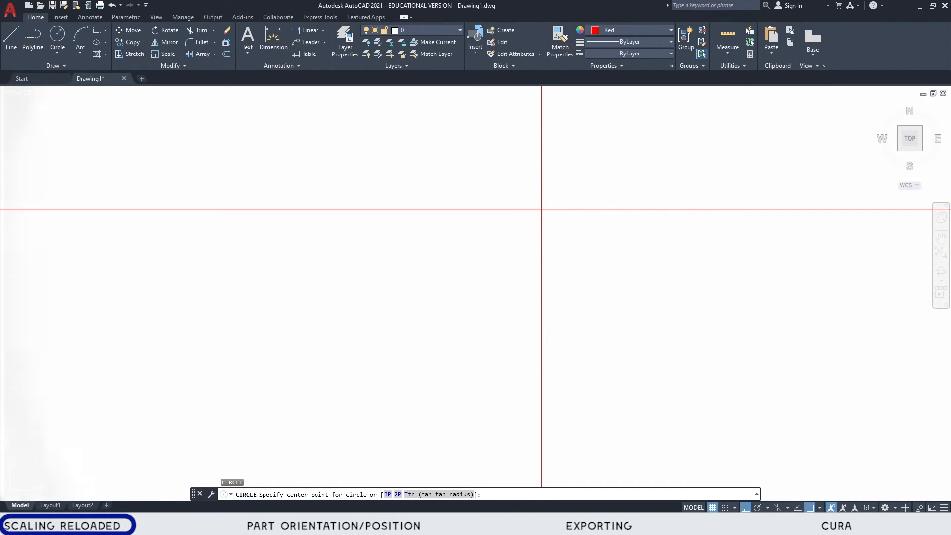
{"action": "left_click", "coordinate": [820, 508]}
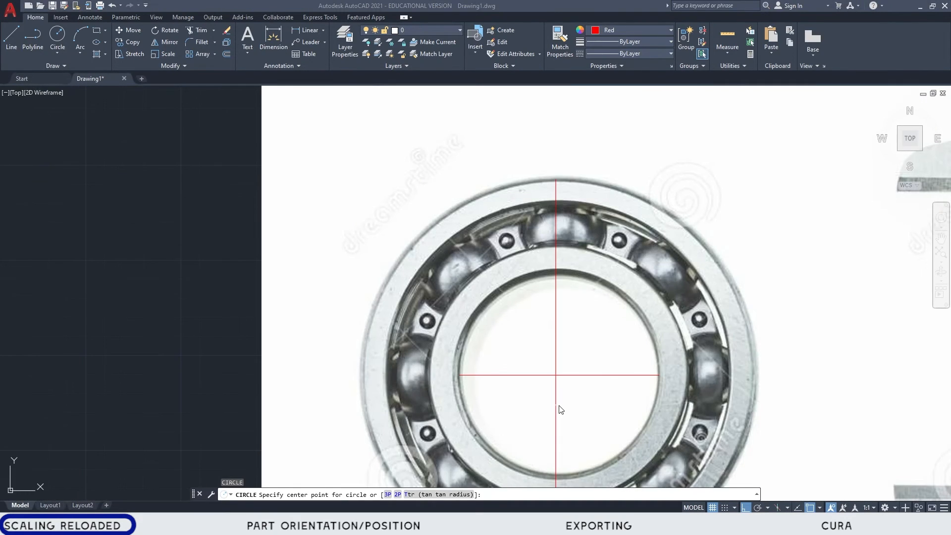
{"action": "mouse_move", "coordinate": [589, 395]}
{"action": "middle_mouse_down"}
{"action": "mouse_move", "coordinate": [577, 316]}
{"action": "mouse_move", "coordinate": [550, 284]}
{"action": "middle_mouse_up"}
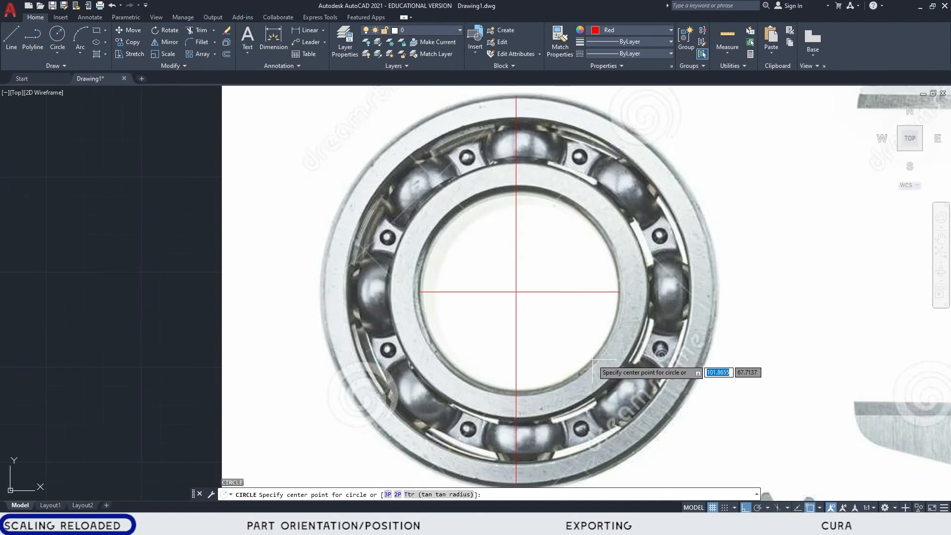
{"action": "key", "text": "Return"}
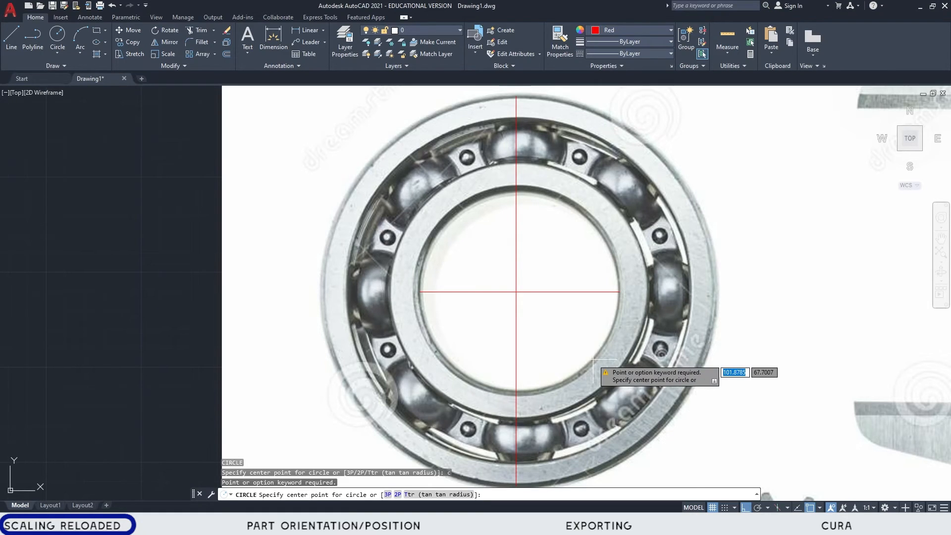
{"action": "scroll", "coordinate": [569, 332], "scroll_direction": "up", "scroll_amount": 6}
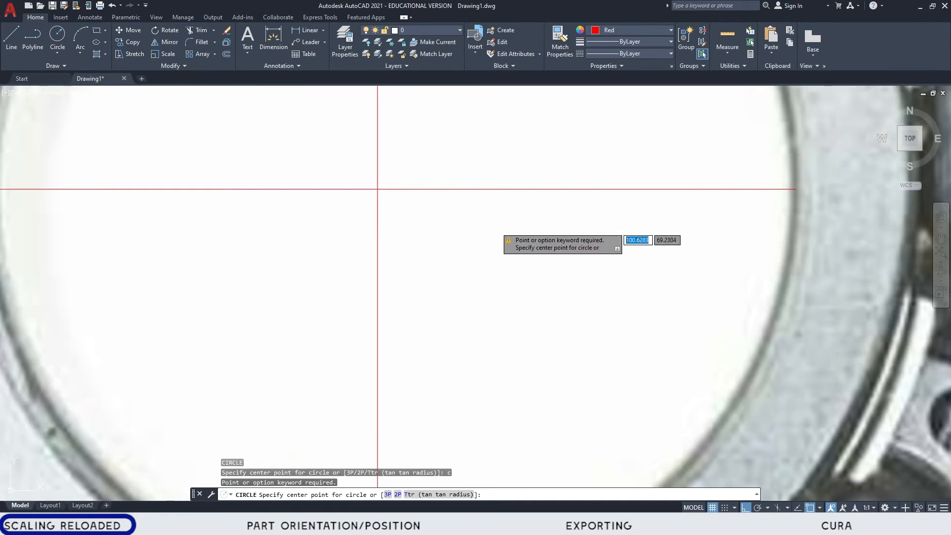
{"action": "left_click", "coordinate": [391, 188]}
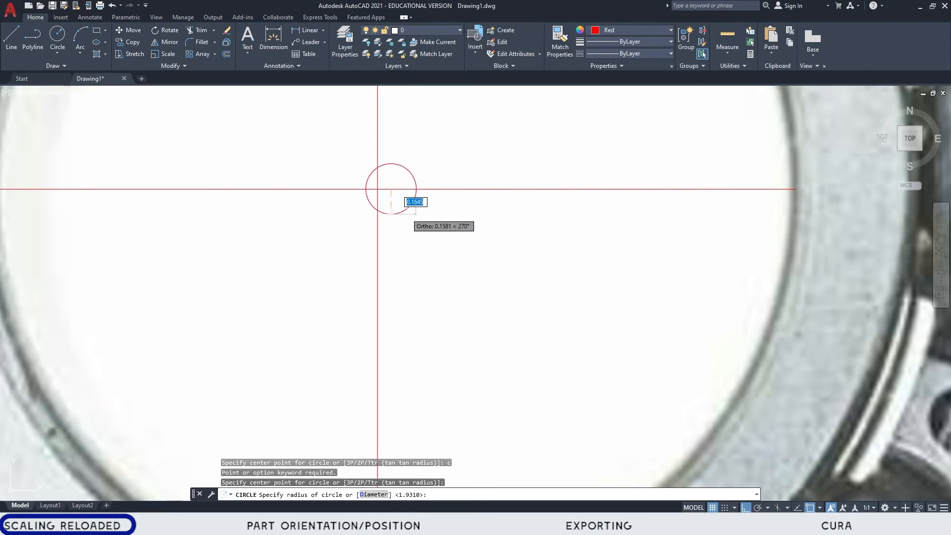
{"action": "scroll", "coordinate": [493, 255], "scroll_direction": "down", "scroll_amount": 4}
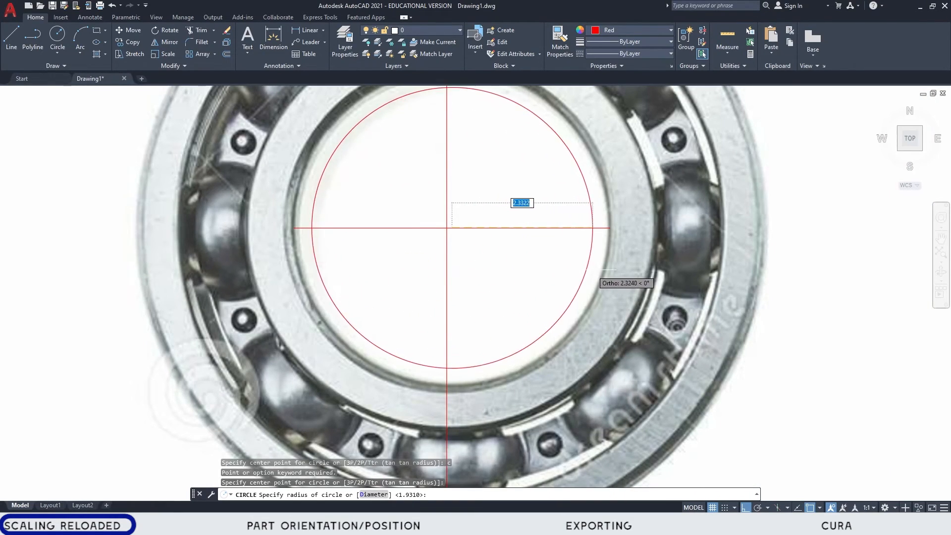
{"action": "left_click", "coordinate": [610, 227]}
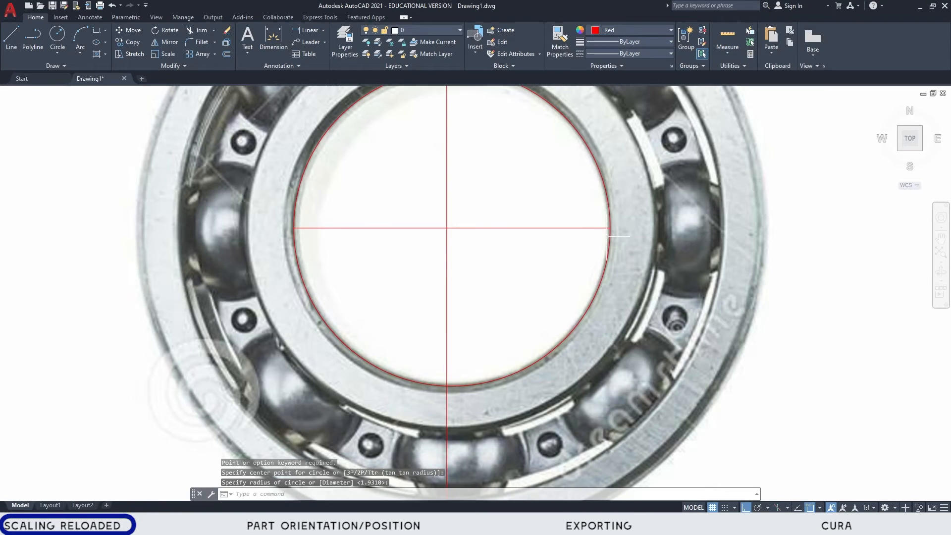
{"action": "scroll", "coordinate": [621, 347], "scroll_direction": "down", "scroll_amount": 2}
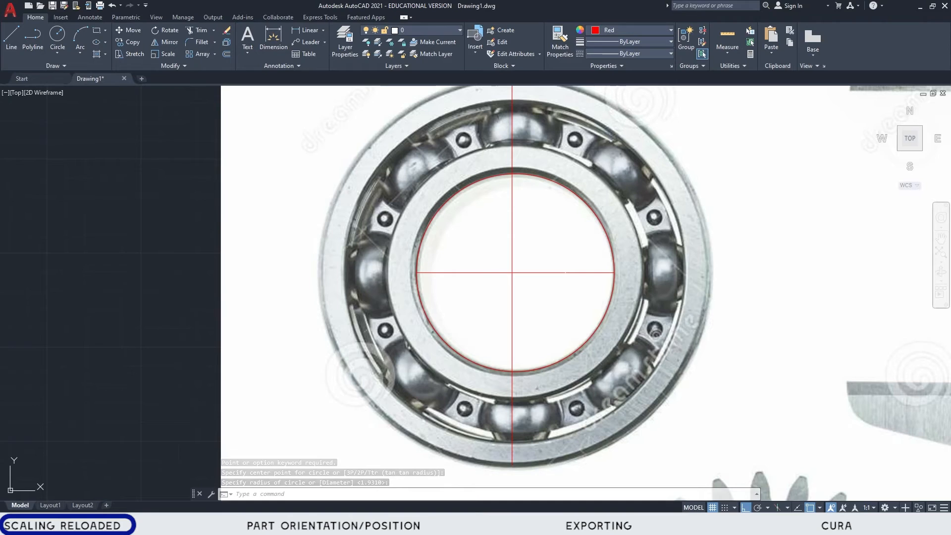
Step: Trace the bearing's outer edge with a circle of about 5.13 units radius, centred on the vertical line's midpoint and reaching its upper end
{"action": "key", "text": "space"}
{"action": "scroll", "coordinate": [522, 270], "scroll_direction": "up", "scroll_amount": 5}
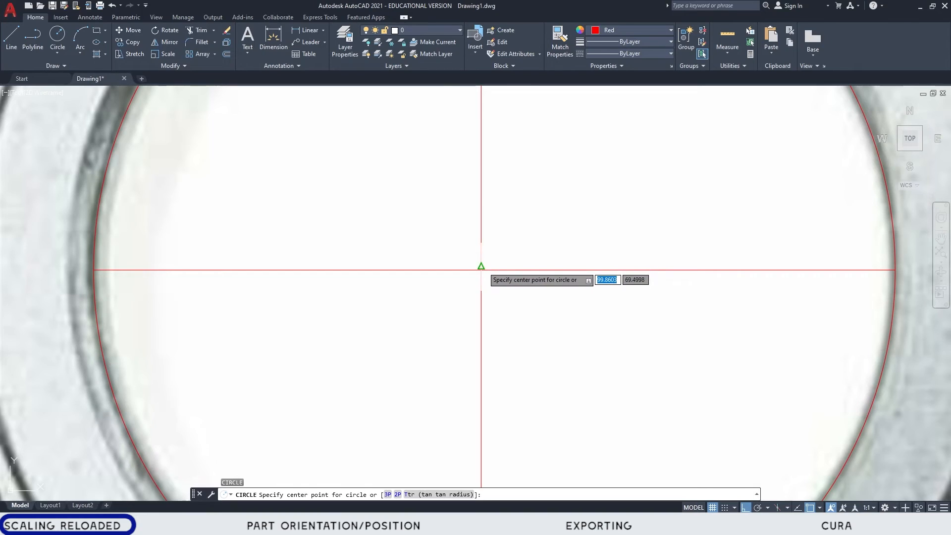
{"action": "scroll", "coordinate": [481, 270], "scroll_direction": "up", "scroll_amount": 3}
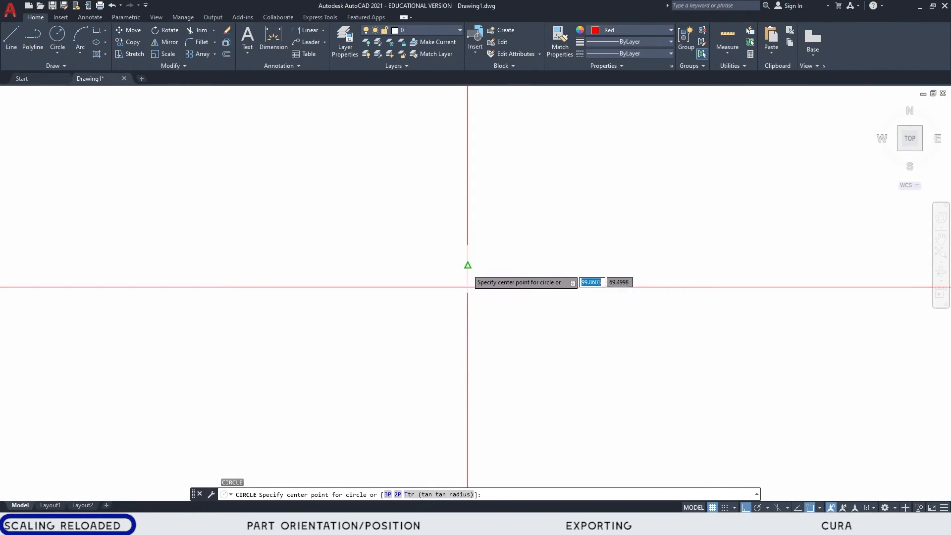
{"action": "left_click", "coordinate": [468, 278]}
{"action": "scroll", "coordinate": [467, 266], "scroll_direction": "down", "scroll_amount": 4}
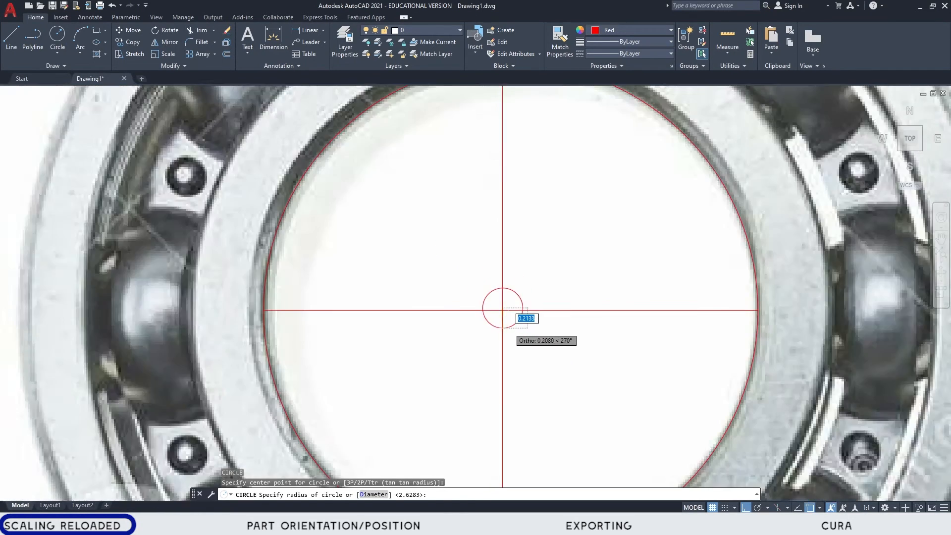
{"action": "scroll", "coordinate": [511, 155], "scroll_direction": "up", "scroll_amount": 7}
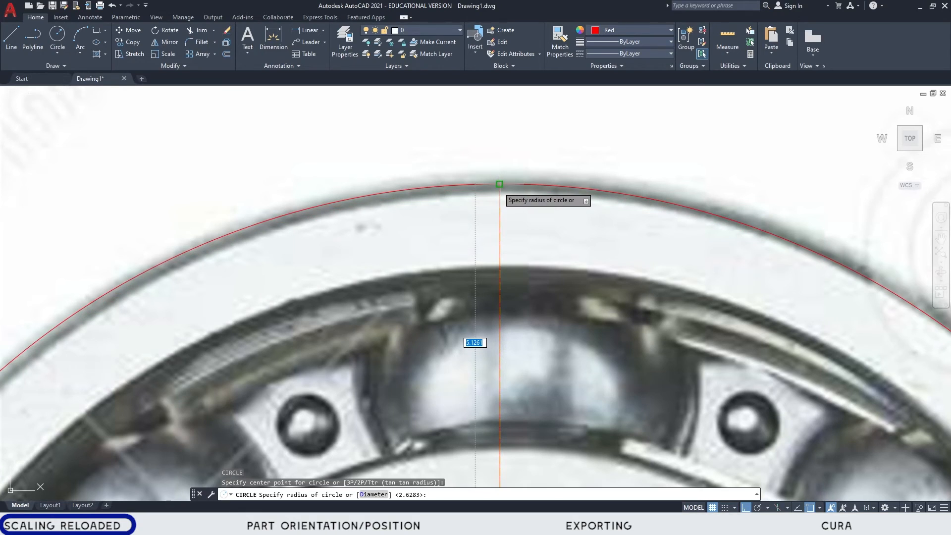
{"action": "left_click", "coordinate": [500, 184]}
Step: Copy the bearing's two circles and two lines about 16 units horizontally to the left, onto the empty area beside the image
{"action": "scroll", "coordinate": [506, 325], "scroll_direction": "down", "scroll_amount": 7}
{"action": "middle_click_drag", "start_coordinate": [534, 345], "coordinate": [435, 253]}
{"action": "middle_click_drag", "start_coordinate": [504, 303], "coordinate": [504, 297]}
{"action": "middle_click_drag", "start_coordinate": [503, 298], "coordinate": [591, 250]}
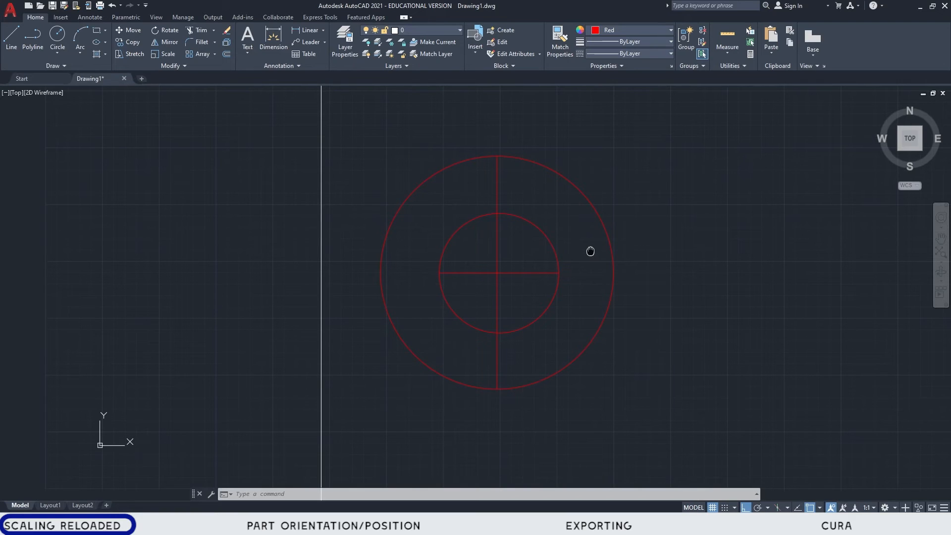
{"action": "middle_click_drag", "start_coordinate": [590, 251], "coordinate": [581, 259]}
{"action": "scroll", "coordinate": [555, 298], "scroll_direction": "down", "scroll_amount": 4}
{"action": "left_click", "coordinate": [387, 204]}
{"action": "left_click", "coordinate": [586, 360]}
{"action": "type", "text": "co"}
{"action": "key", "text": "Return"}
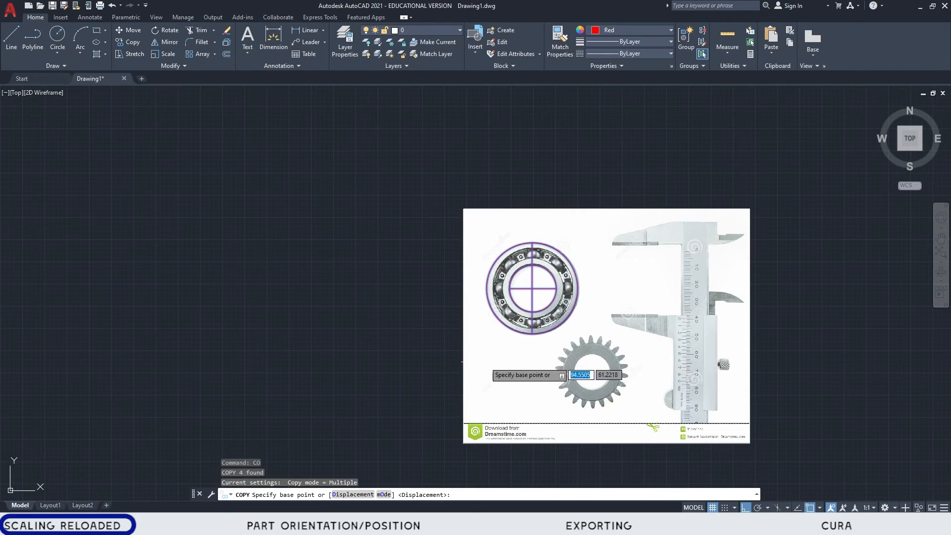
{"action": "left_click", "coordinate": [441, 366]}
{"action": "left_click", "coordinate": [295, 365]}
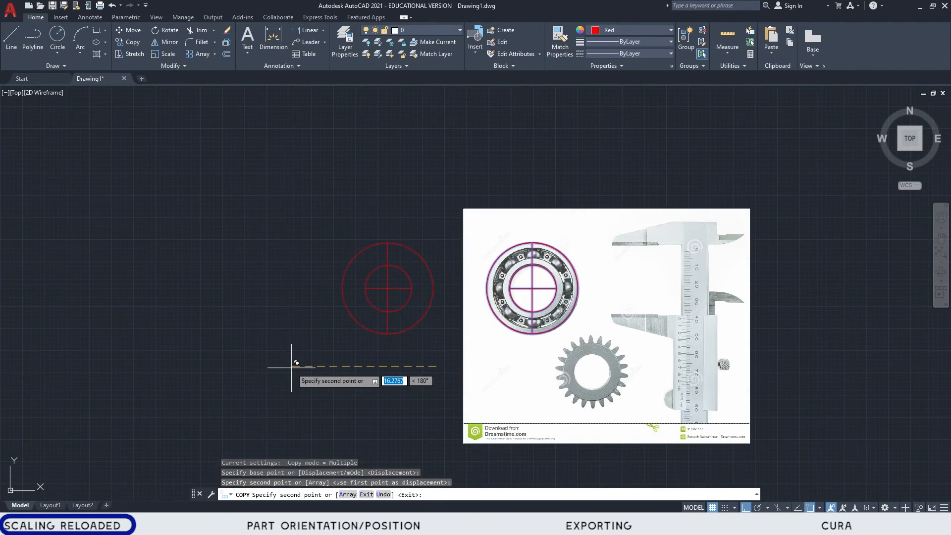
{"action": "key", "text": "Escape"}
Step: Add a vertical linear dimension between the ends of the copied vertical line, placed just outside the outer circle on its right
{"action": "scroll", "coordinate": [391, 277], "scroll_direction": "up", "scroll_amount": 5}
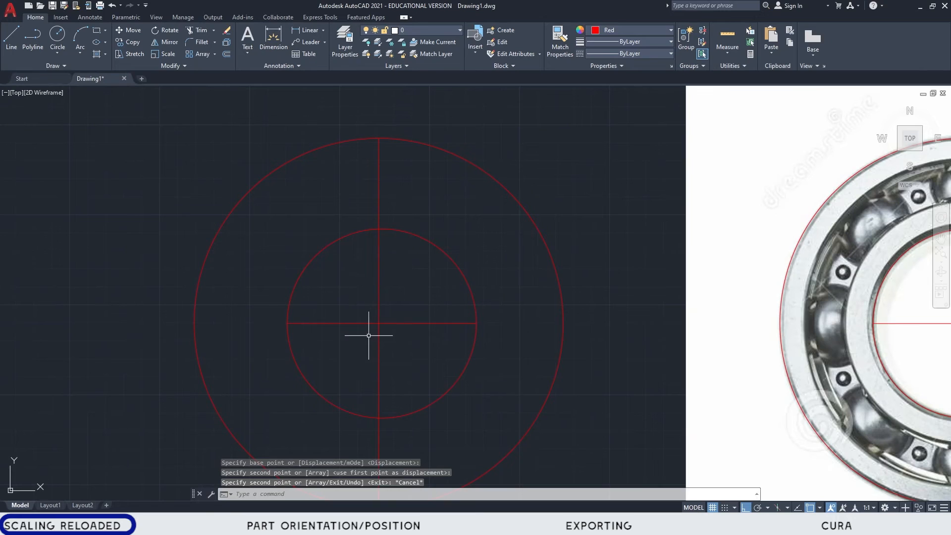
{"action": "left_click", "coordinate": [386, 270]}
{"action": "scroll", "coordinate": [403, 310], "scroll_direction": "down", "scroll_amount": 4}
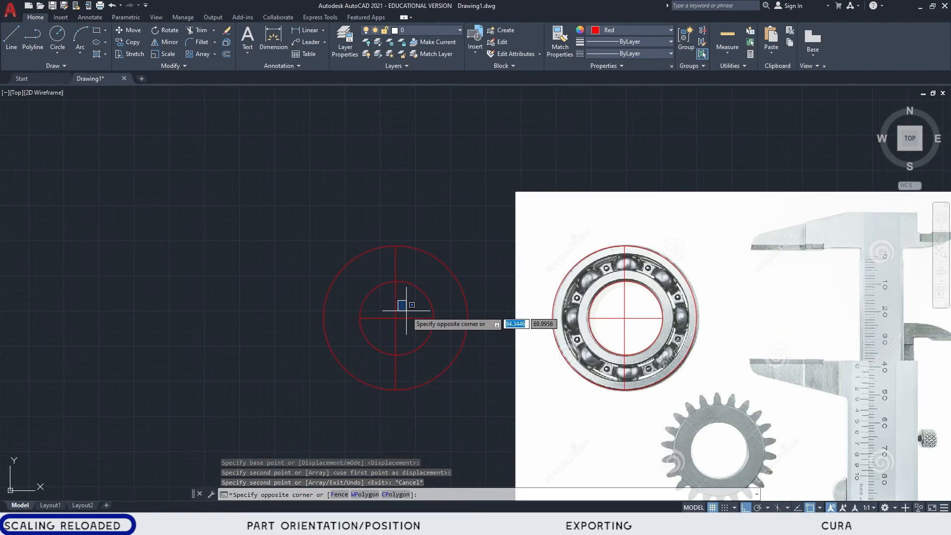
{"action": "left_click", "coordinate": [94, 18]}
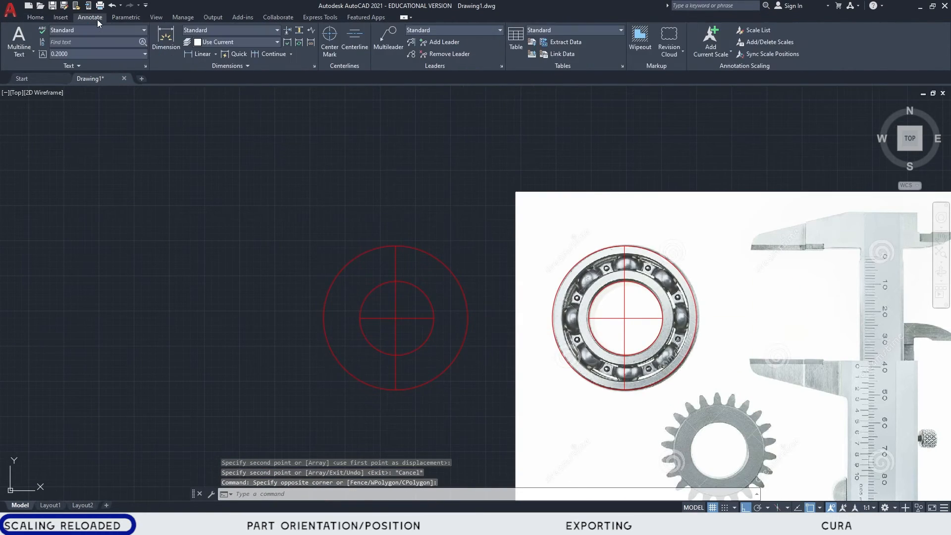
{"action": "left_click", "coordinate": [193, 54]}
{"action": "scroll", "coordinate": [404, 302], "scroll_direction": "up", "scroll_amount": 2}
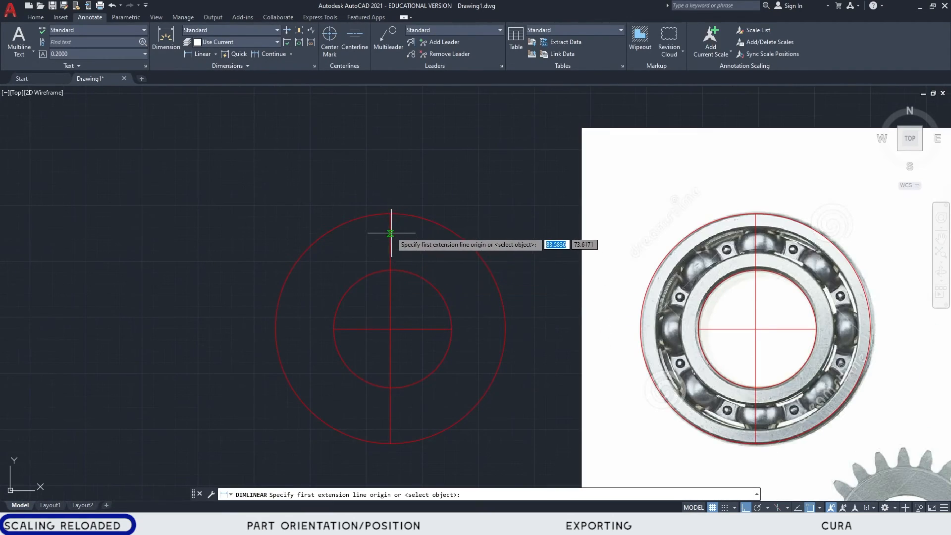
{"action": "left_click", "coordinate": [390, 213]}
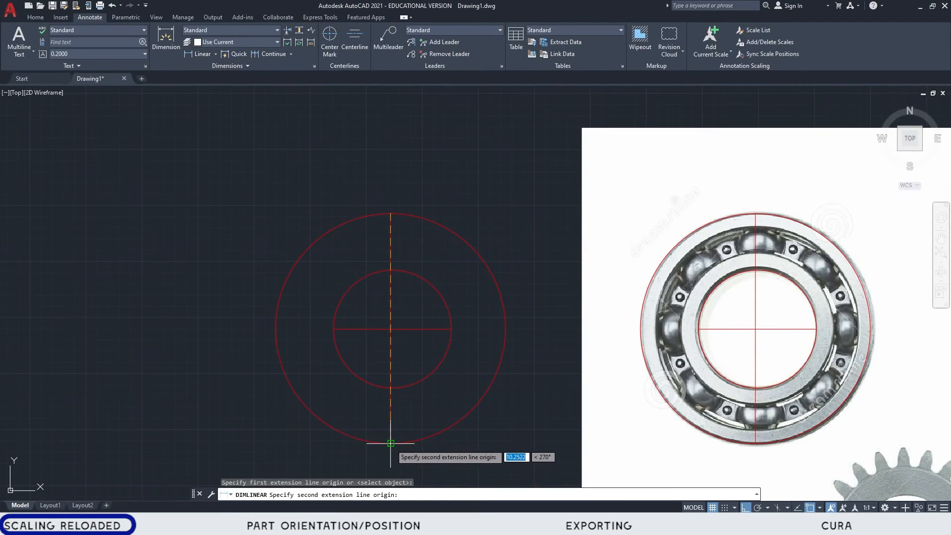
{"action": "left_click", "coordinate": [391, 443]}
{"action": "left_click", "coordinate": [535, 401]}
{"action": "scroll", "coordinate": [529, 333], "scroll_direction": "up", "scroll_amount": 6}
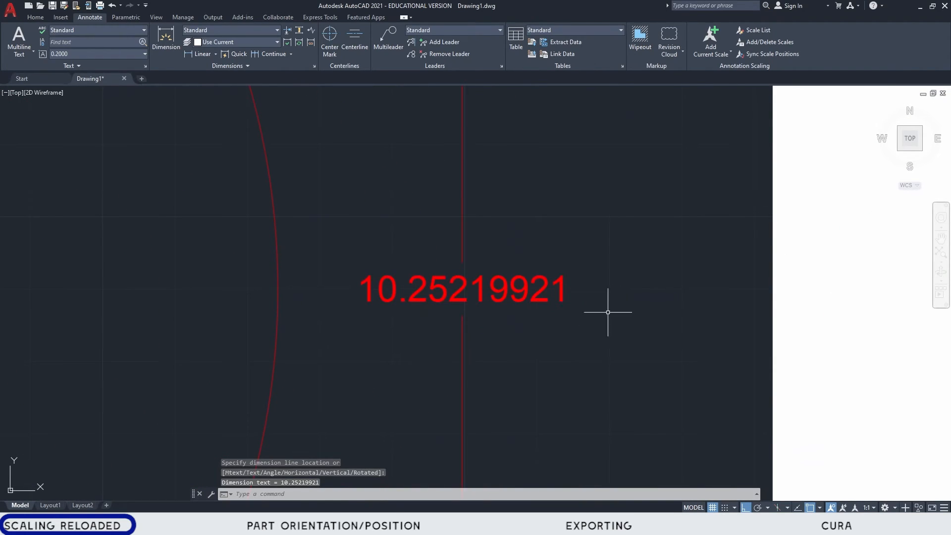
{"action": "scroll", "coordinate": [436, 332], "scroll_direction": "down", "scroll_amount": 8}
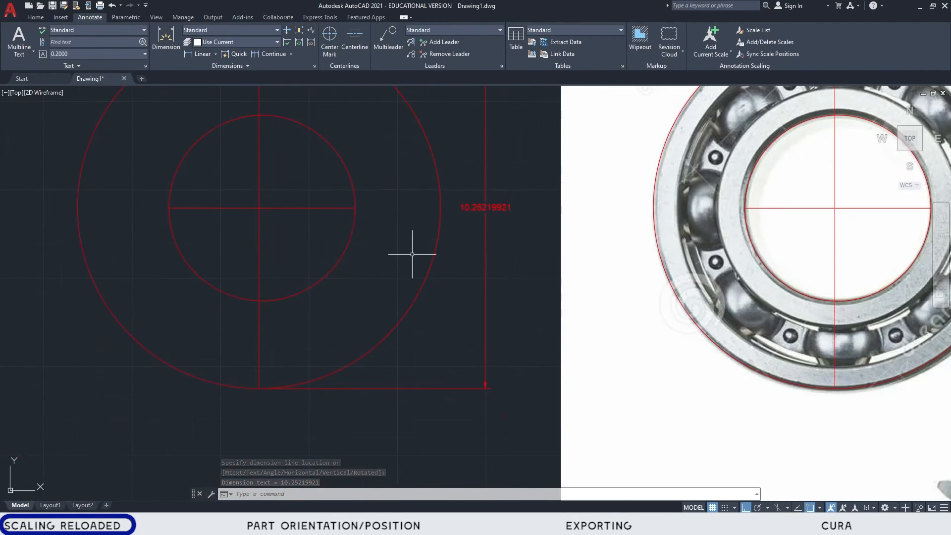
Step: Add a vertical linear dimension across the copied inner circle's diameter, placed between the inner and outer circles
{"action": "key", "text": "Return"}
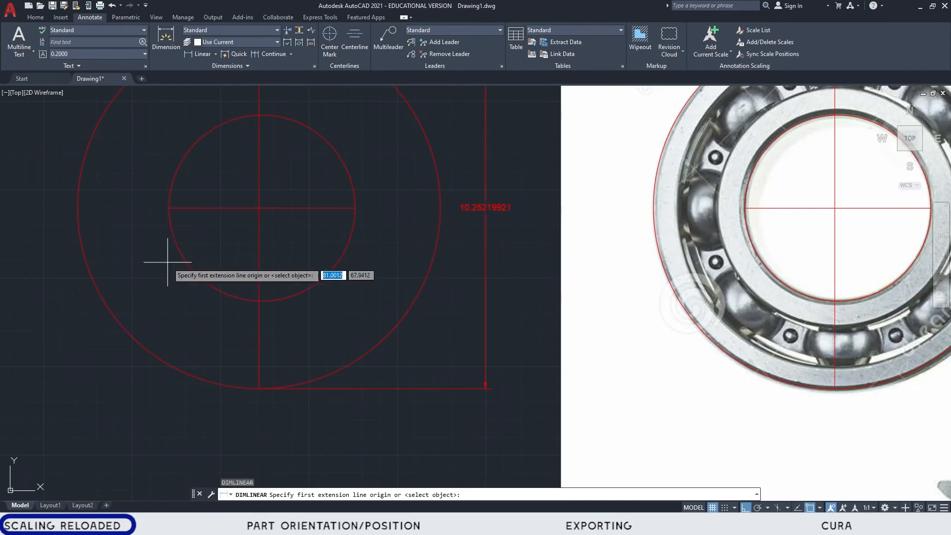
{"action": "left_click", "coordinate": [259, 301]}
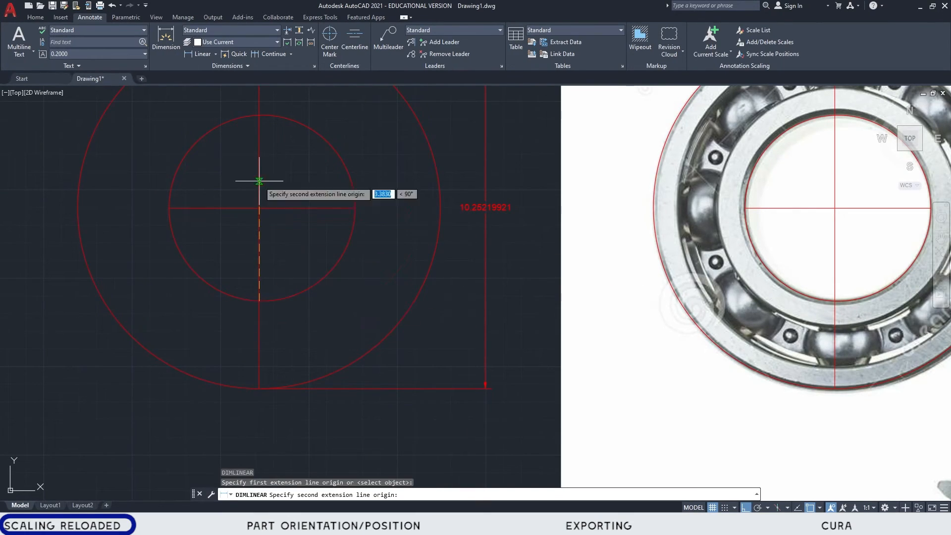
{"action": "left_click", "coordinate": [259, 115]}
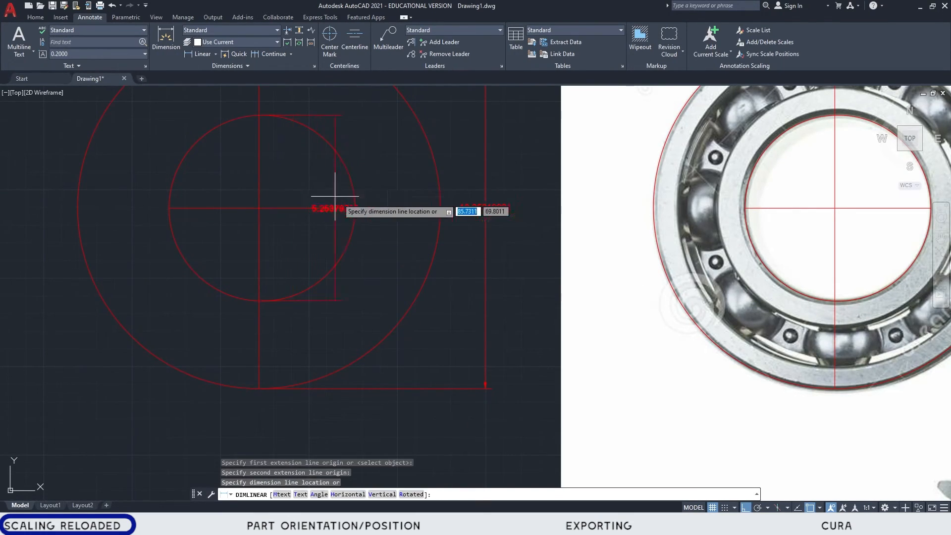
{"action": "left_click", "coordinate": [387, 209]}
{"action": "scroll", "coordinate": [384, 210], "scroll_direction": "up", "scroll_amount": 4}
{"action": "scroll", "coordinate": [388, 213], "scroll_direction": "up", "scroll_amount": 1}
{"action": "scroll", "coordinate": [417, 296], "scroll_direction": "down", "scroll_amount": 2}
{"action": "scroll", "coordinate": [666, 300], "scroll_direction": "down", "scroll_amount": 1}
{"action": "mouse_move", "coordinate": [666, 300]}
{"action": "middle_mouse_down"}
{"action": "mouse_move", "coordinate": [366, 281]}
{"action": "mouse_move", "coordinate": [497, 294]}
{"action": "middle_mouse_up"}
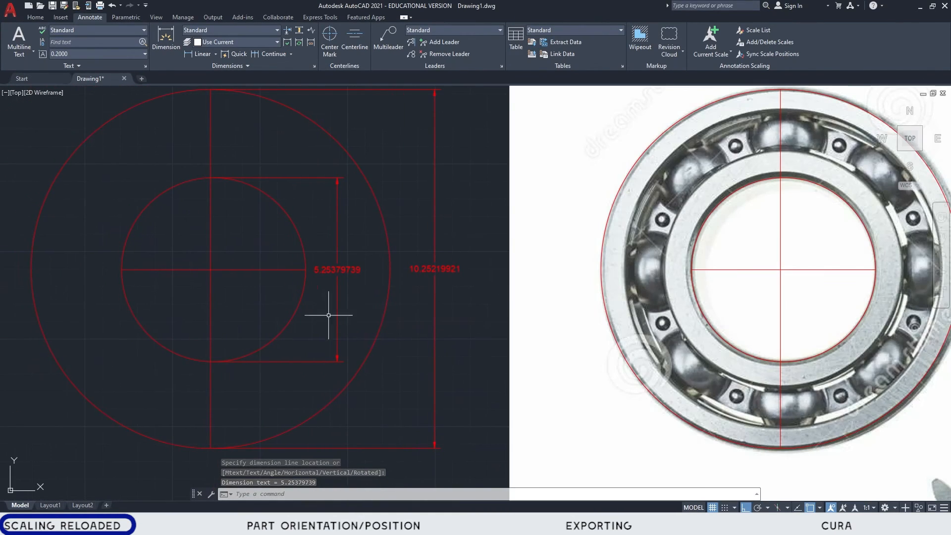
Step: Draw a vertical polyline about 1.95 units long on the caliper's main scale, from the 0 mark to the 10 mark
{"action": "scroll", "coordinate": [608, 299], "scroll_direction": "down", "scroll_amount": 2}
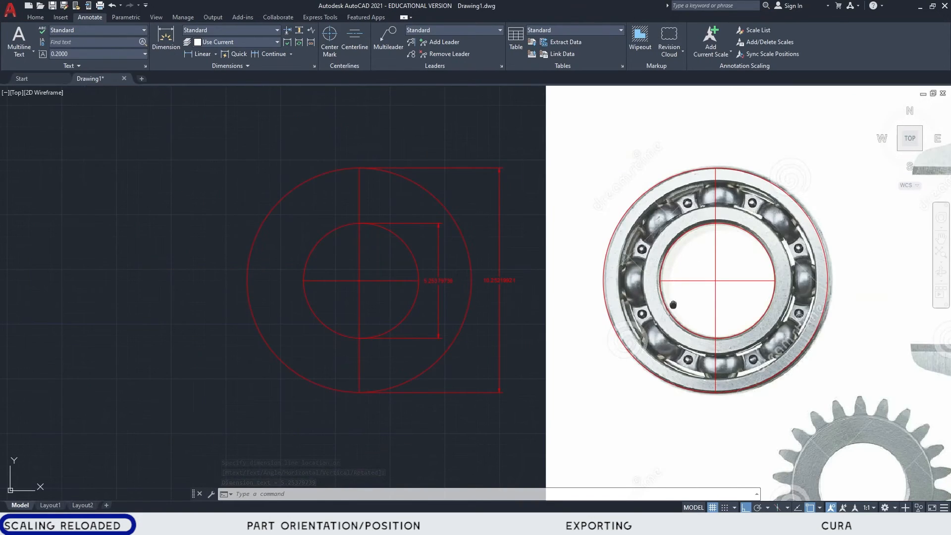
{"action": "middle_click_drag", "start_coordinate": [673, 306], "coordinate": [139, 319]}
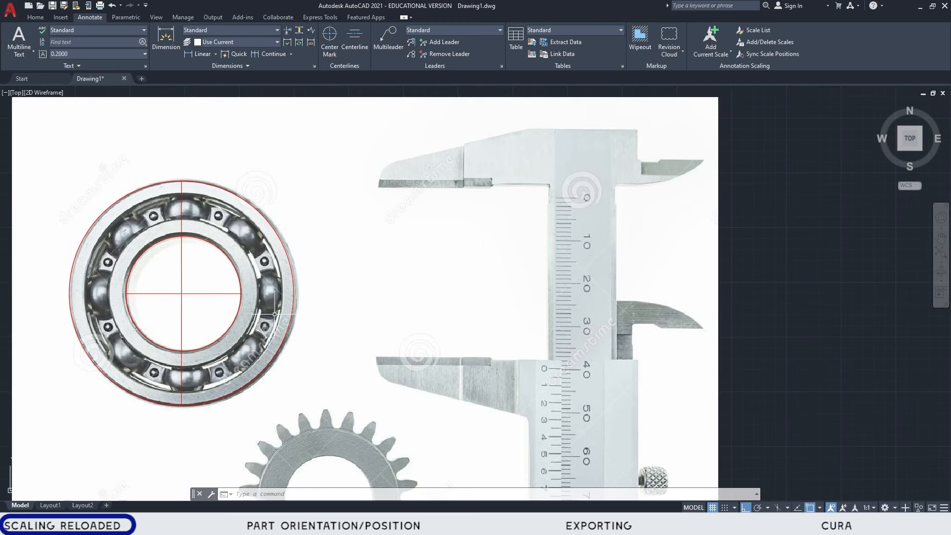
{"action": "middle_click_drag", "start_coordinate": [645, 360], "coordinate": [593, 342]}
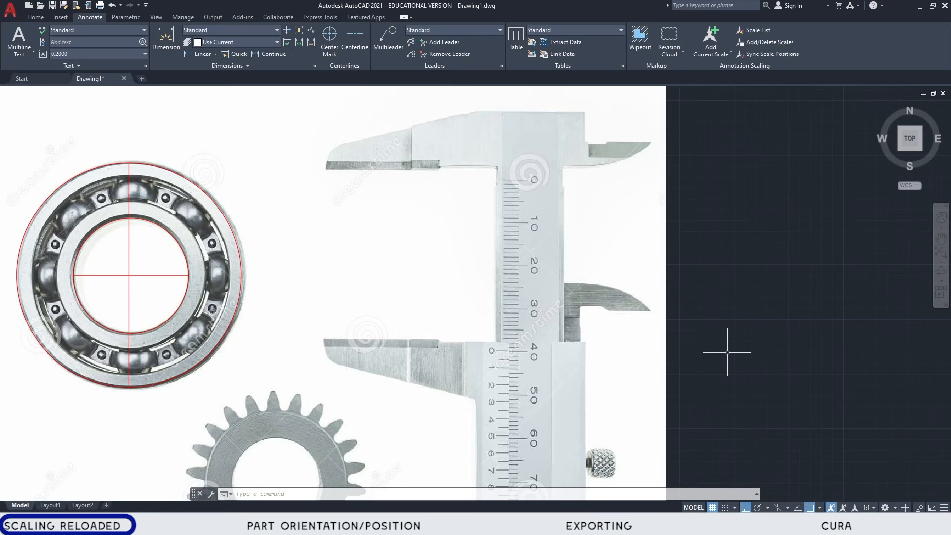
{"action": "scroll", "coordinate": [507, 153], "scroll_direction": "up", "scroll_amount": 4}
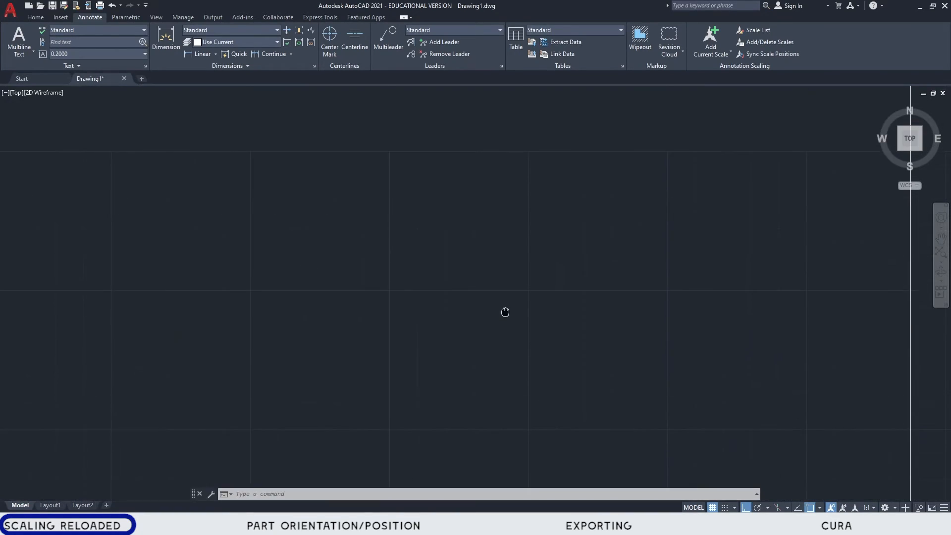
{"action": "type", "text": "pl"}
{"action": "key", "text": "Return"}
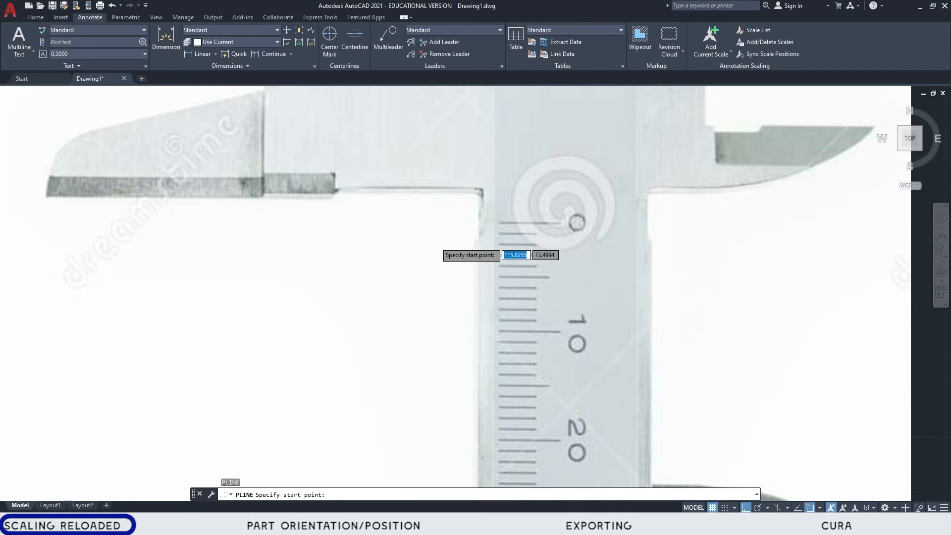
{"action": "left_click", "coordinate": [498, 222]}
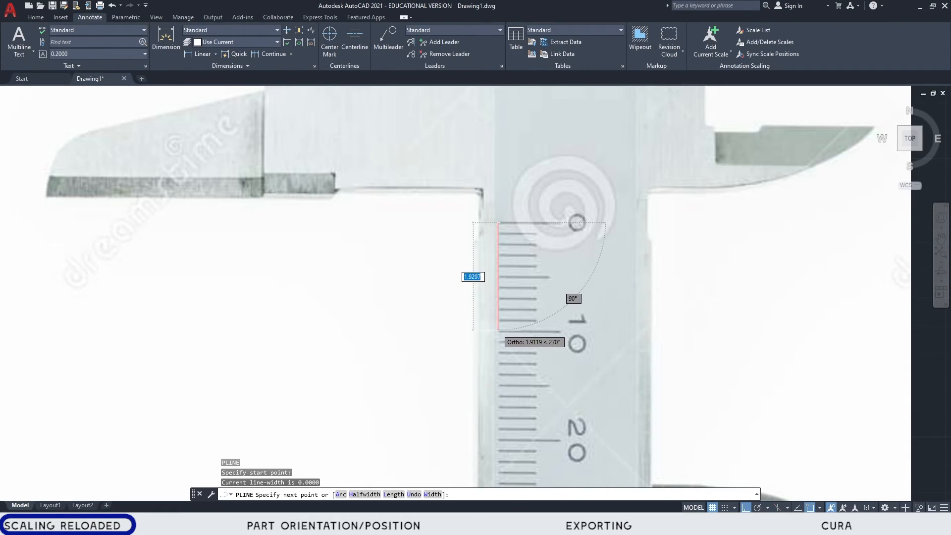
{"action": "scroll", "coordinate": [498, 330], "scroll_direction": "up", "scroll_amount": 5}
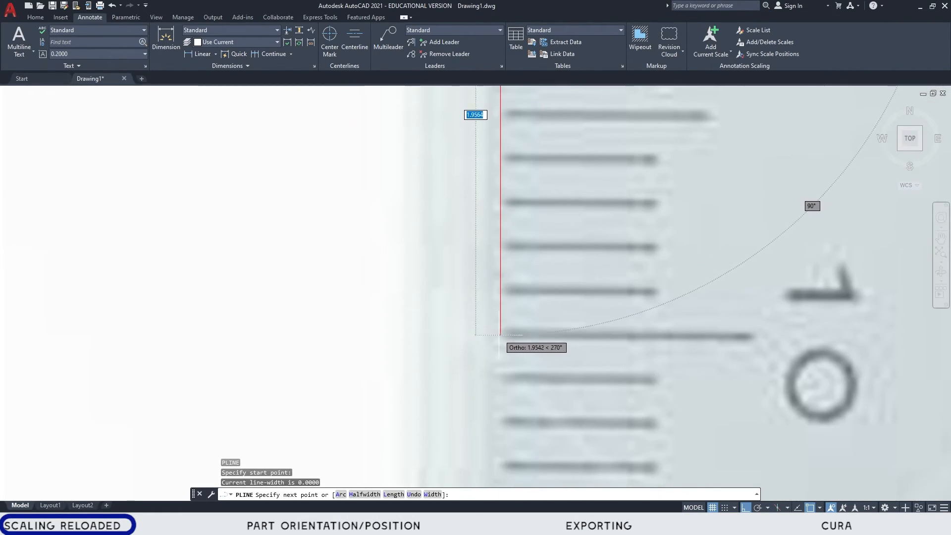
{"action": "left_click", "coordinate": [500, 334]}
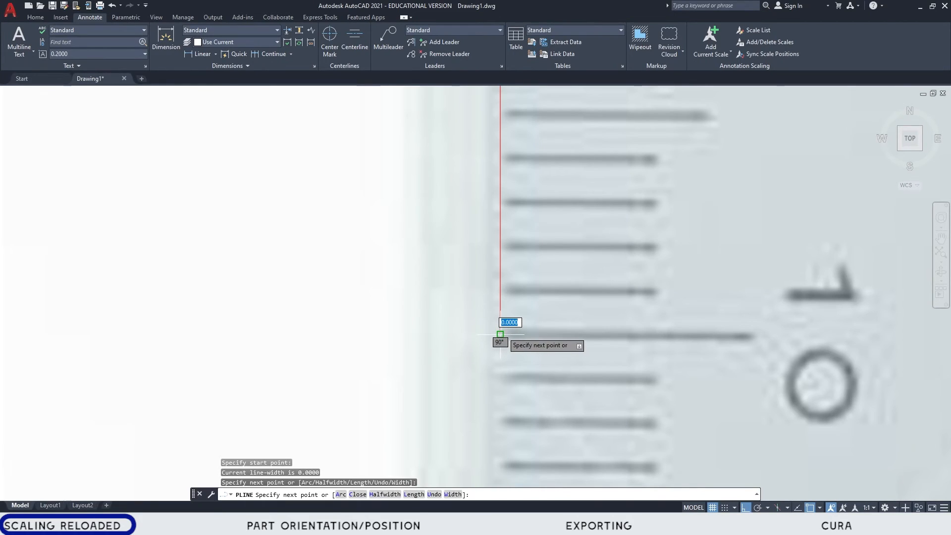
{"action": "key", "text": "Escape"}
Step: Copy the caliper's 0-to-10 reference line horizontally onto the empty area to the left of the copied bearing tracing
{"action": "scroll", "coordinate": [503, 332], "scroll_direction": "down", "scroll_amount": 3}
{"action": "scroll", "coordinate": [503, 332], "scroll_direction": "down", "scroll_amount": 4}
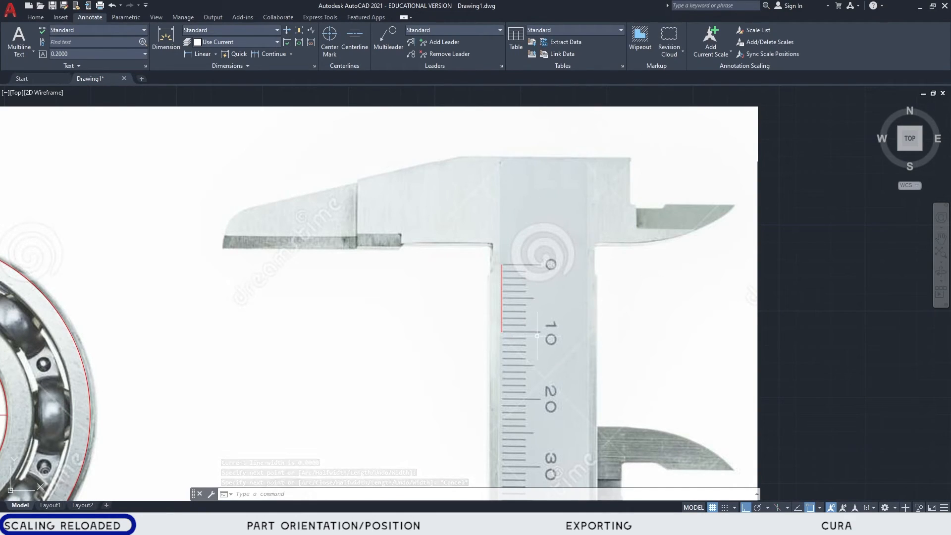
{"action": "scroll", "coordinate": [506, 340], "scroll_direction": "down", "scroll_amount": 2}
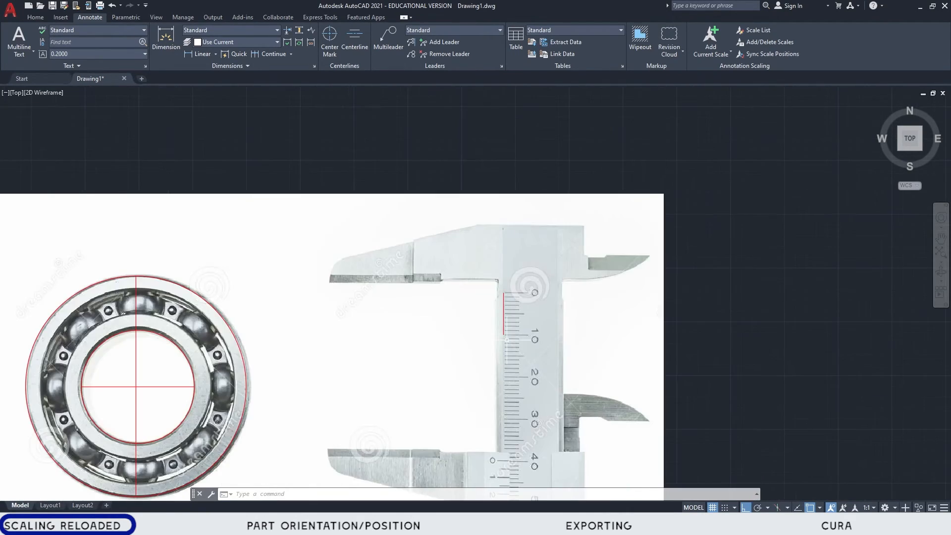
{"action": "left_click", "coordinate": [490, 180]}
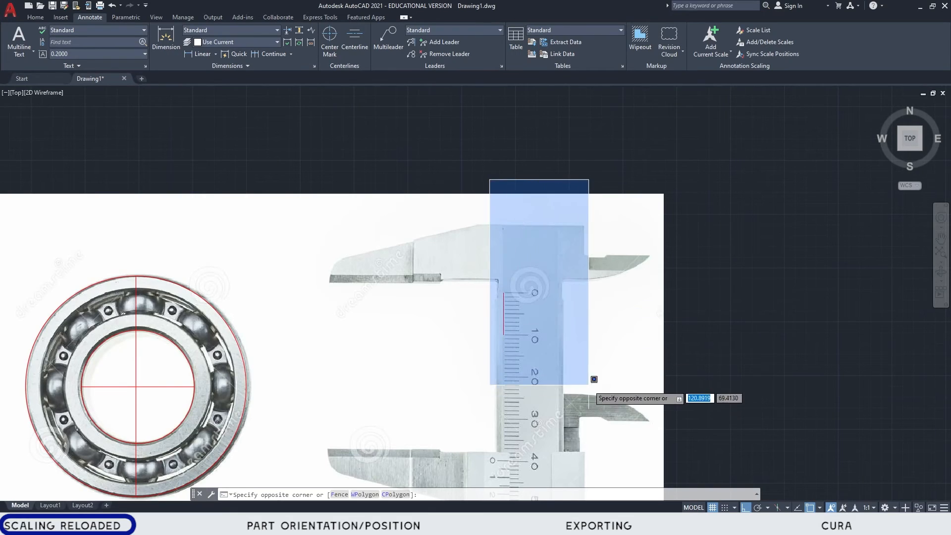
{"action": "left_click", "coordinate": [598, 417]}
{"action": "type", "text": "co"}
{"action": "key", "text": "Return"}
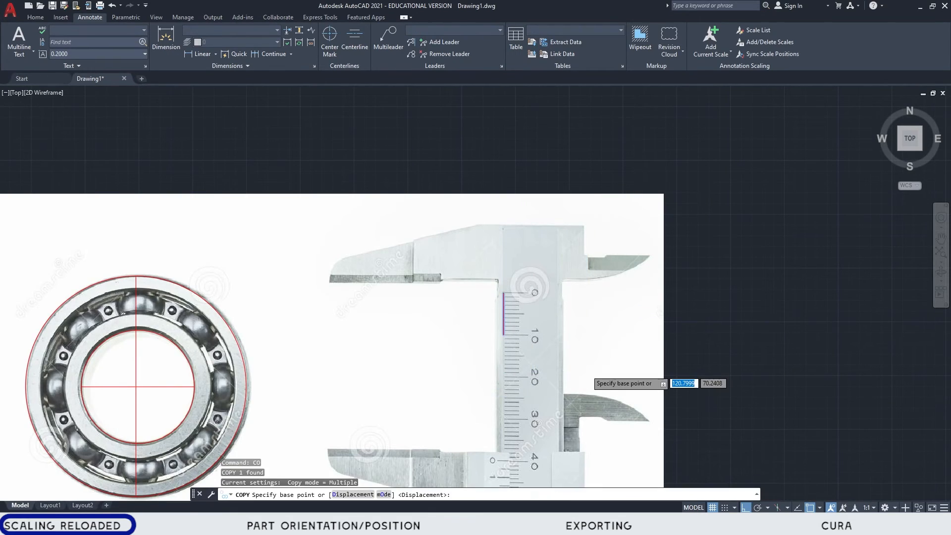
{"action": "scroll", "coordinate": [654, 377], "scroll_direction": "down", "scroll_amount": 2}
{"action": "middle_click_drag", "start_coordinate": [654, 376], "coordinate": [919, 281]}
{"action": "scroll", "coordinate": [919, 281], "scroll_direction": "up", "scroll_amount": 1}
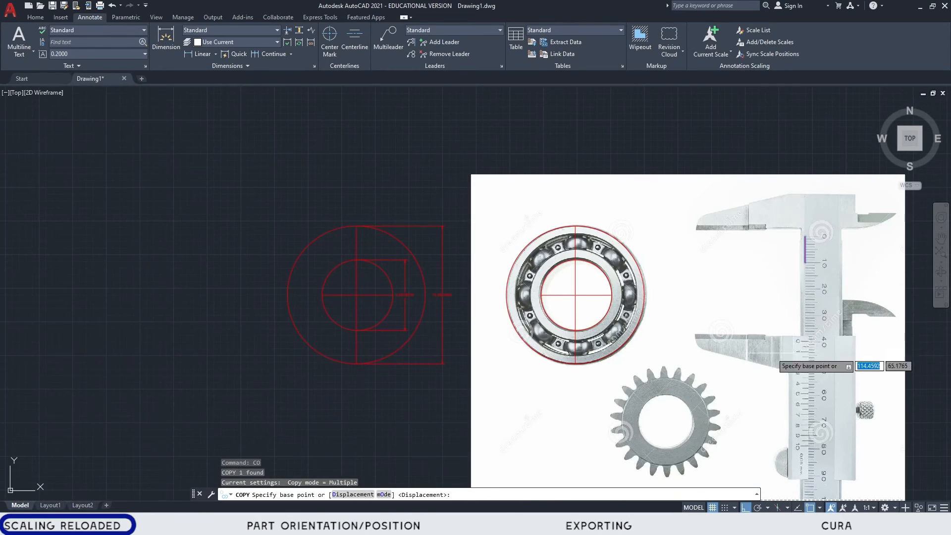
{"action": "left_click", "coordinate": [435, 397]}
{"action": "middle_click_drag", "start_coordinate": [227, 400], "coordinate": [634, 394]}
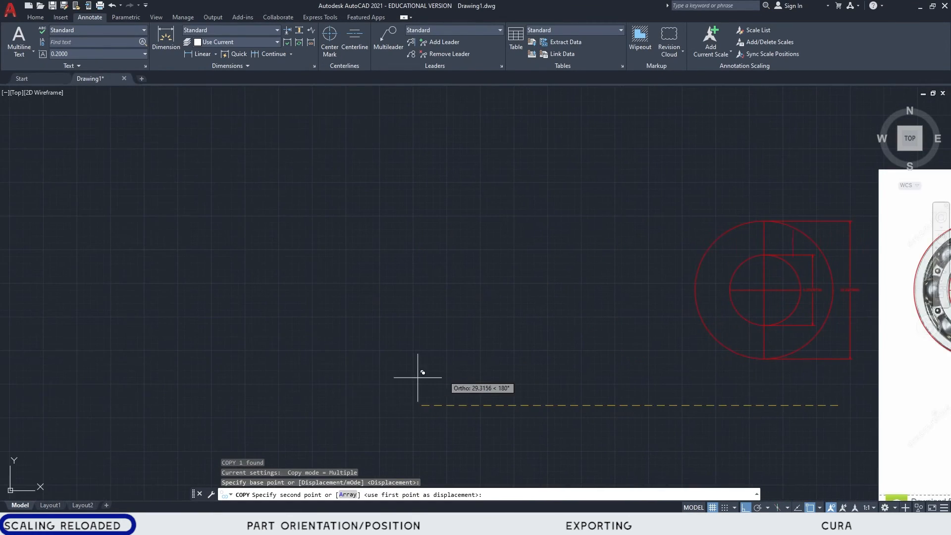
{"action": "left_click", "coordinate": [293, 374]}
{"action": "key", "text": "Escape"}
Step: Add a vertical linear dimension to the copied 0-to-10 reference line, placed between the line and the copied bearing tracing
{"action": "scroll", "coordinate": [691, 223], "scroll_direction": "up", "scroll_amount": 2}
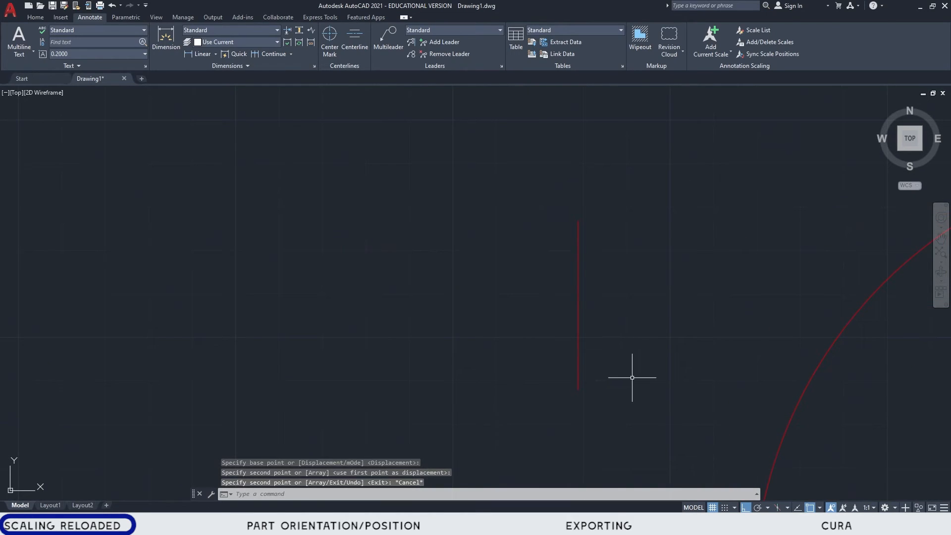
{"action": "left_click", "coordinate": [186, 53]}
{"action": "left_click", "coordinate": [578, 389]}
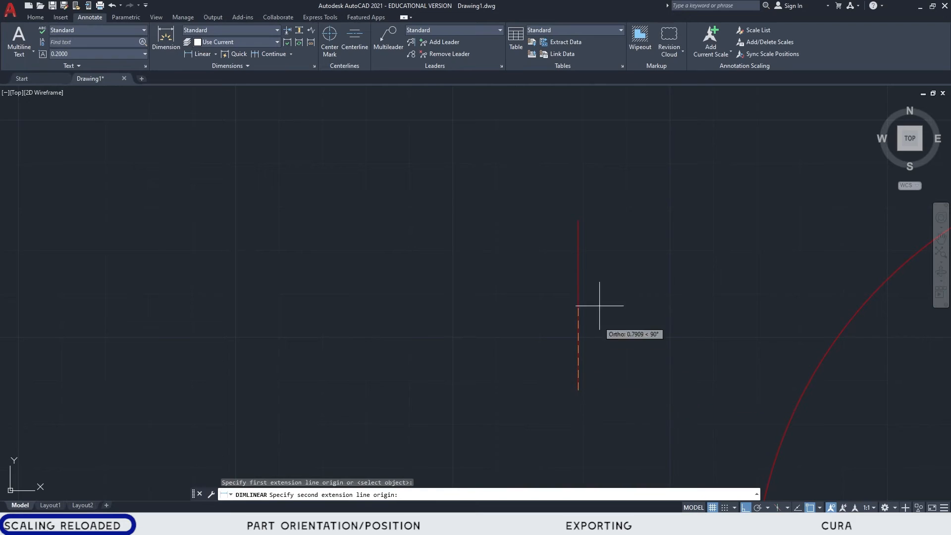
{"action": "left_click", "coordinate": [577, 220]}
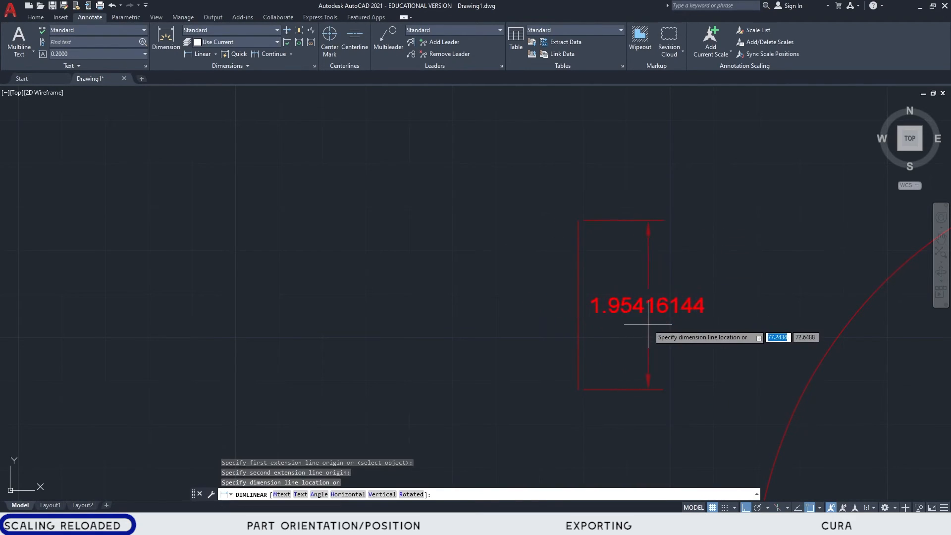
{"action": "left_click", "coordinate": [697, 323]}
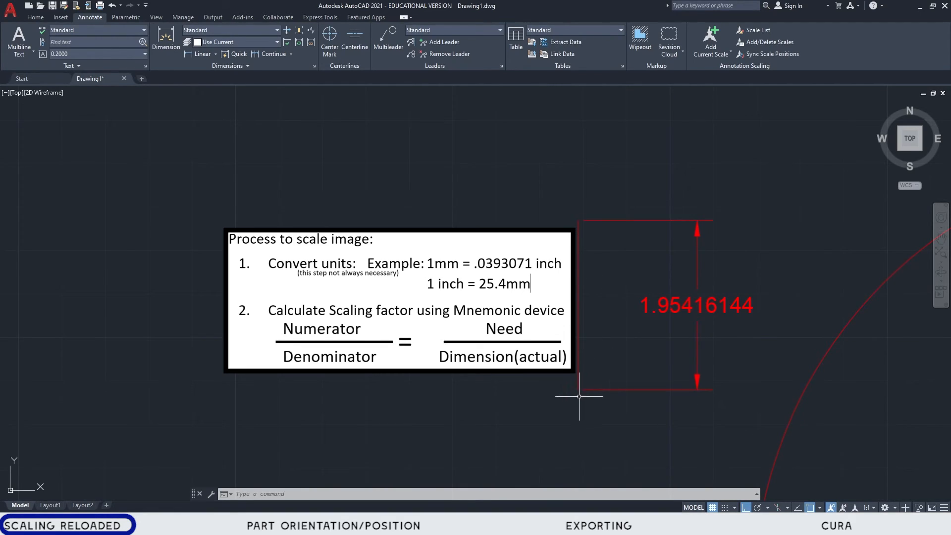
Step: Open Calculator and multiply 25.4 by 1.95416144 to convert the reference line's length to millimetres
{"action": "left_click", "coordinate": [149, 525]}
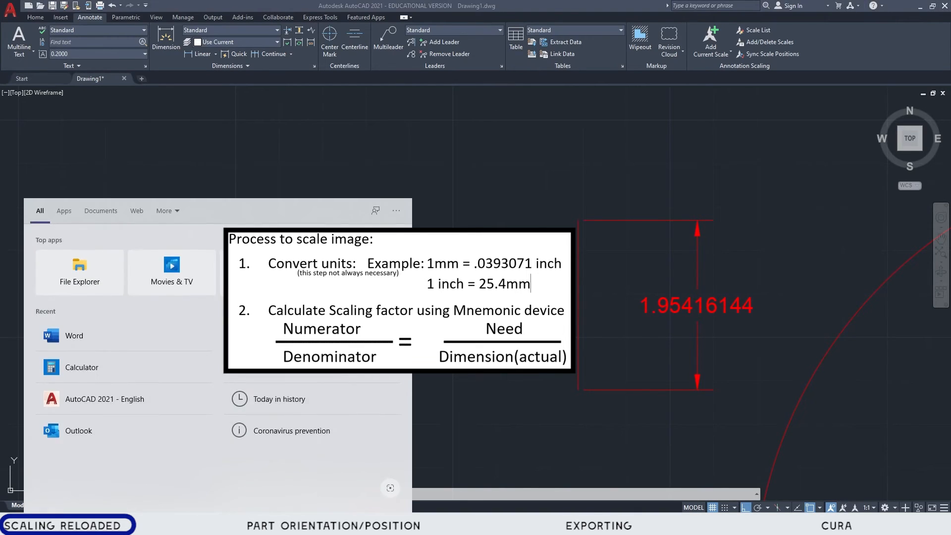
{"action": "type", "text": "cal"}
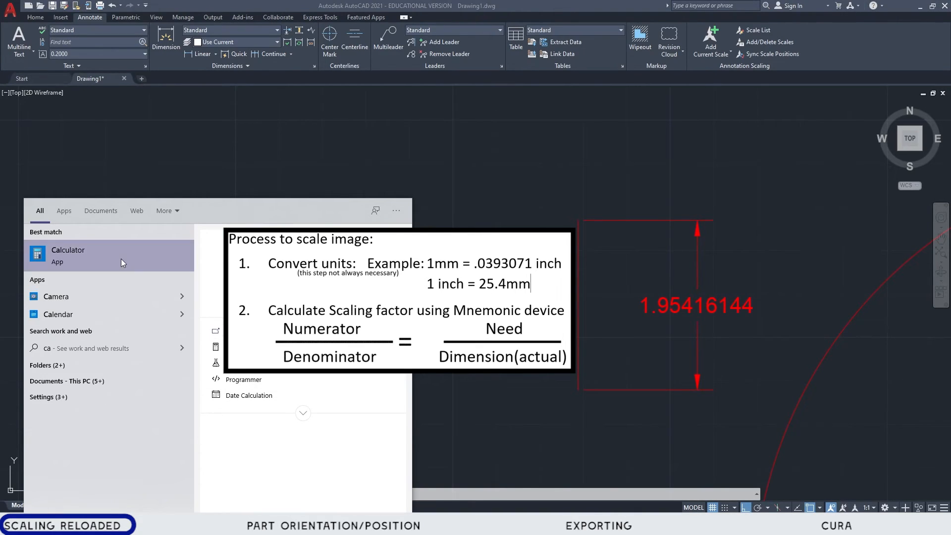
{"action": "left_click", "coordinate": [120, 259]}
{"action": "type", "text": "25.4"}
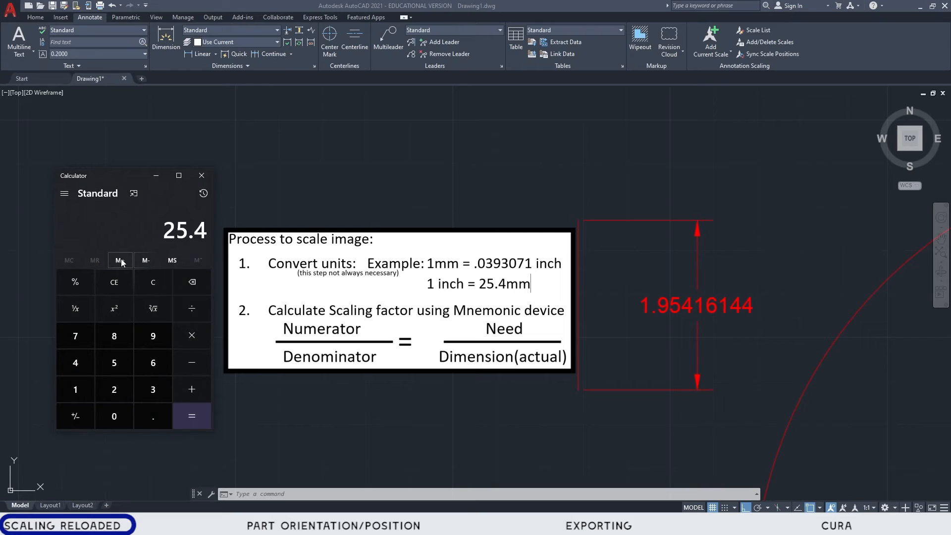
{"action": "type", "text": "*1.9"}
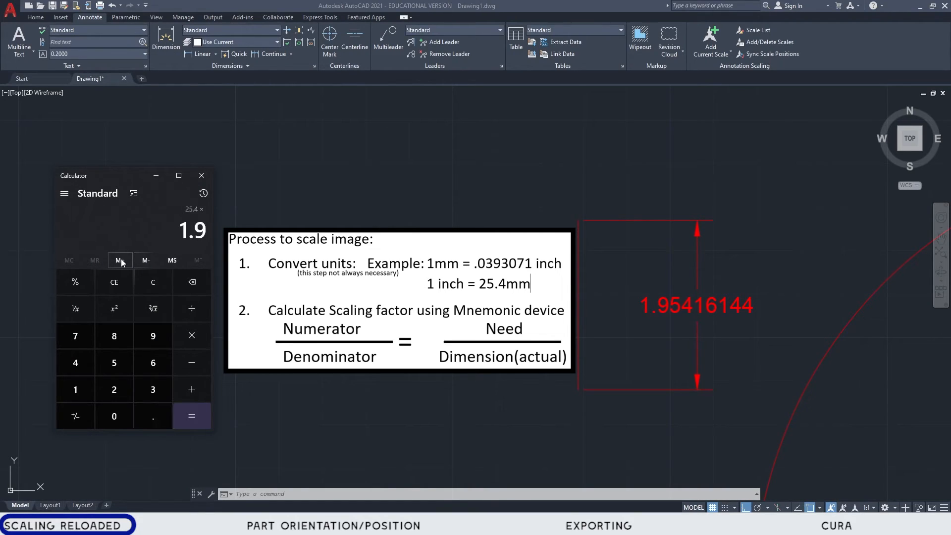
{"action": "type", "text": "5416144"}
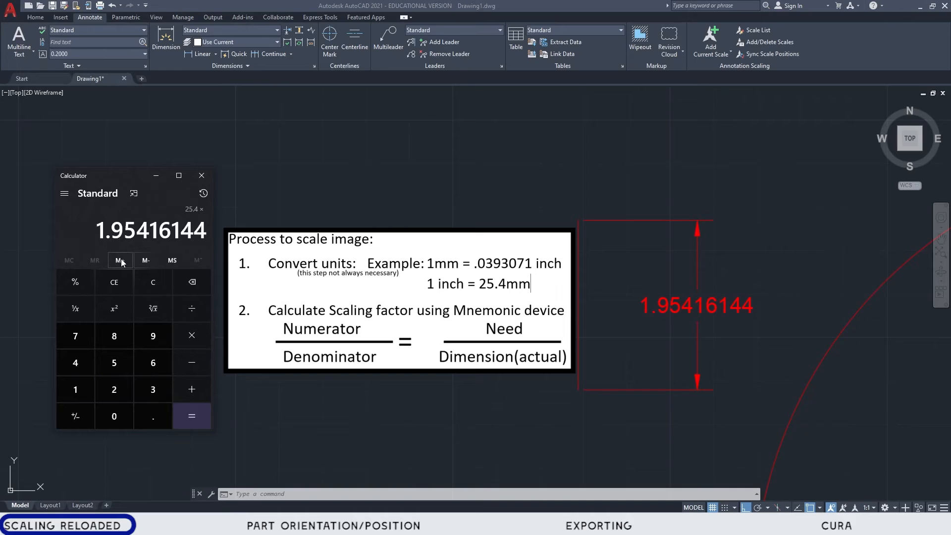
{"action": "key", "text": "Return"}
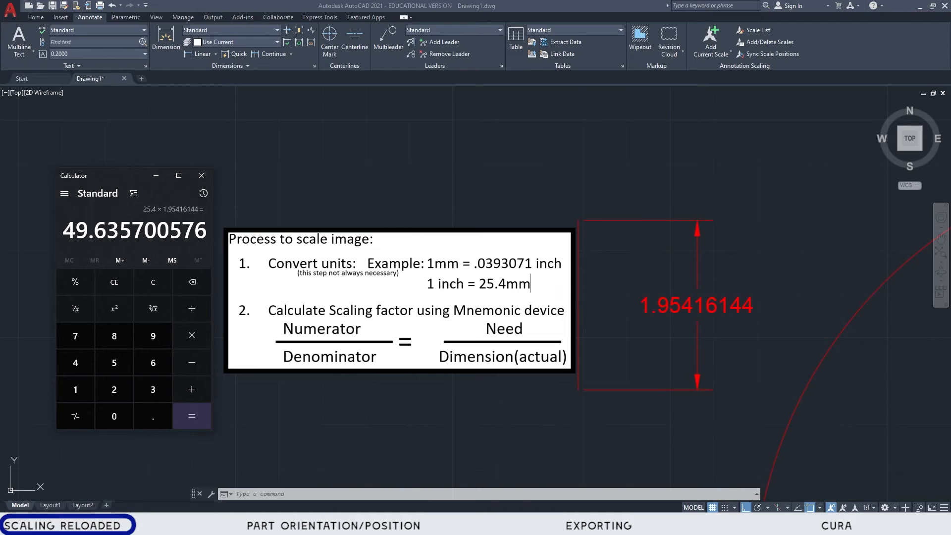
Step: Divide 10 by the previous product, 49.635700576, copied from the calculation history, to get the scale factor
{"action": "left_click", "coordinate": [160, 286]}
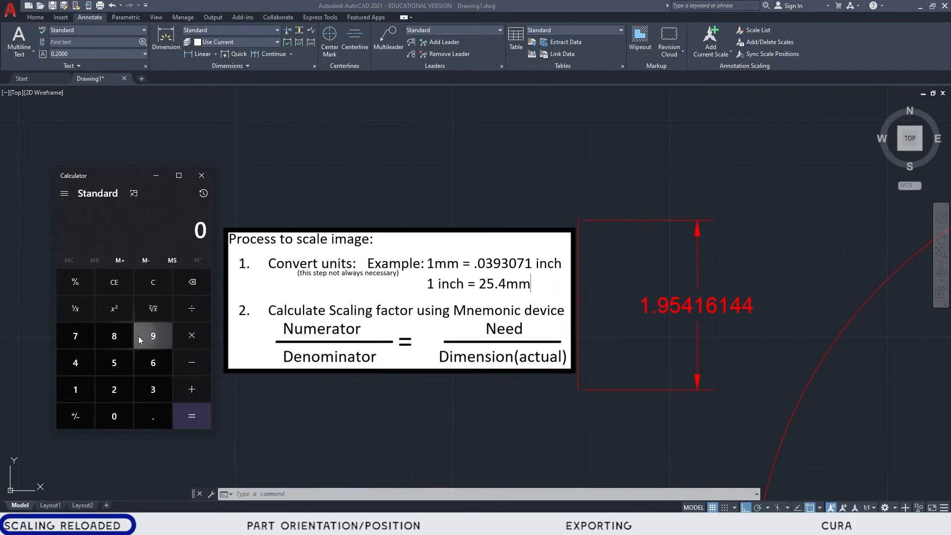
{"action": "type", "text": "10/"}
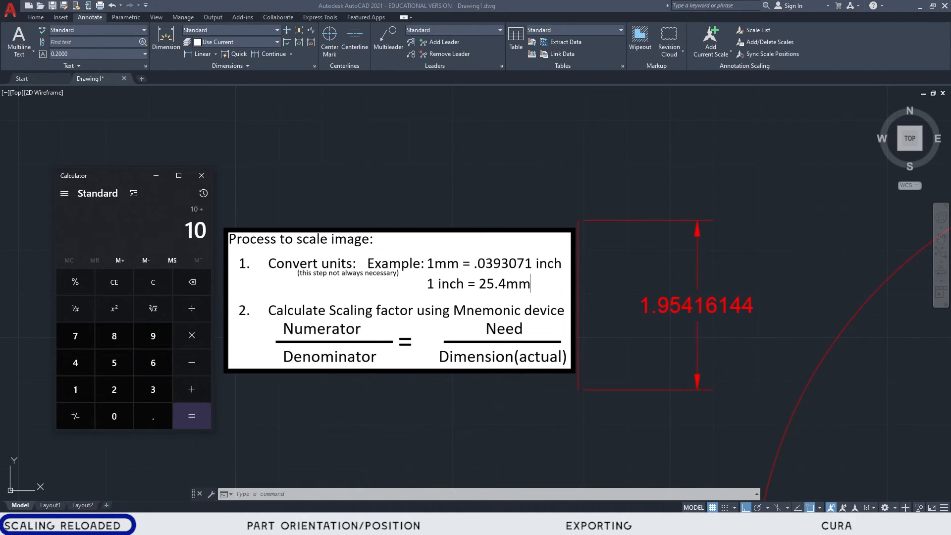
{"action": "left_click", "coordinate": [204, 194]}
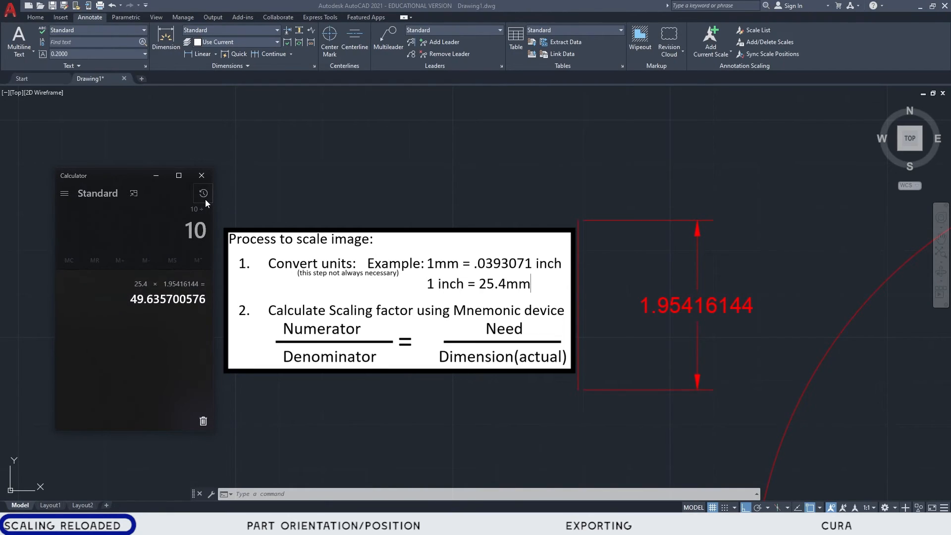
{"action": "left_click_drag", "start_coordinate": [205, 298], "coordinate": [129, 300]}
{"action": "key", "text": "ctrl+c"}
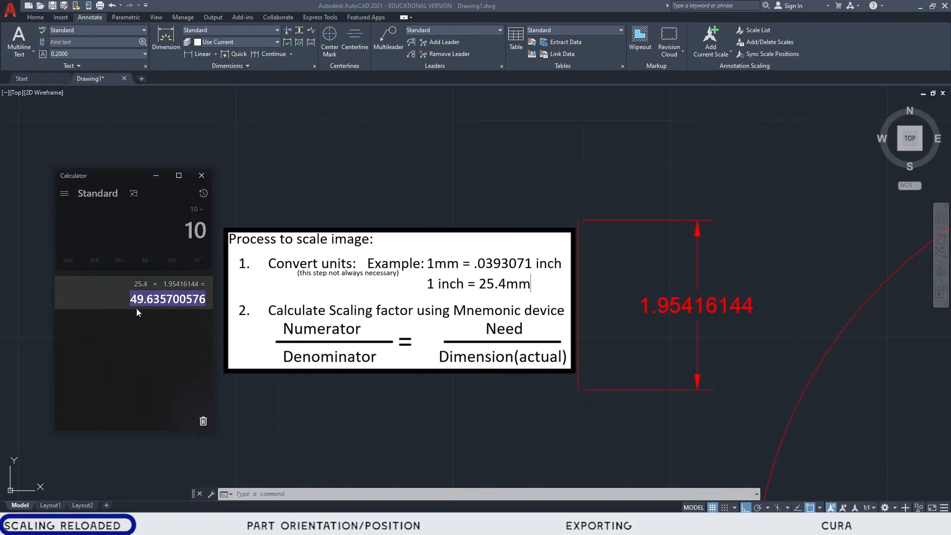
{"action": "left_click", "coordinate": [150, 234]}
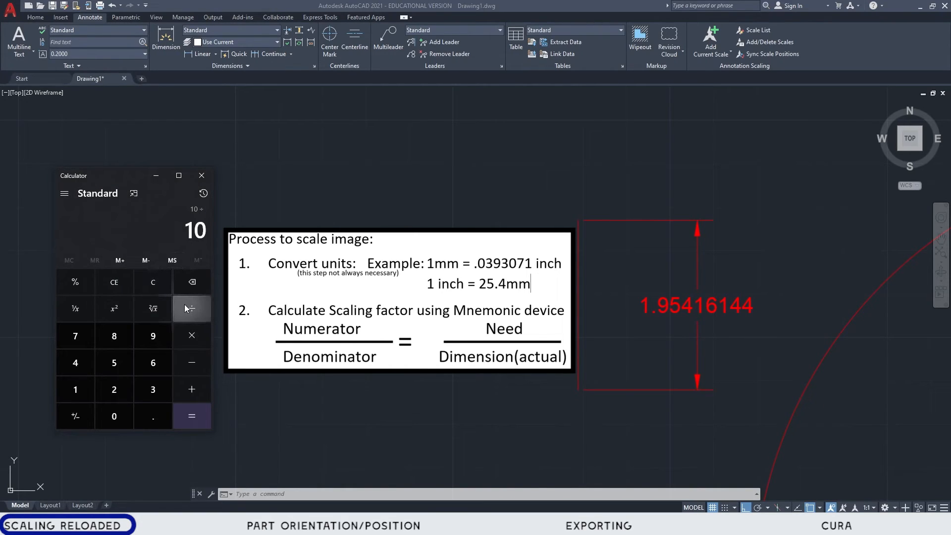
{"action": "key", "text": "ctrl+v"}
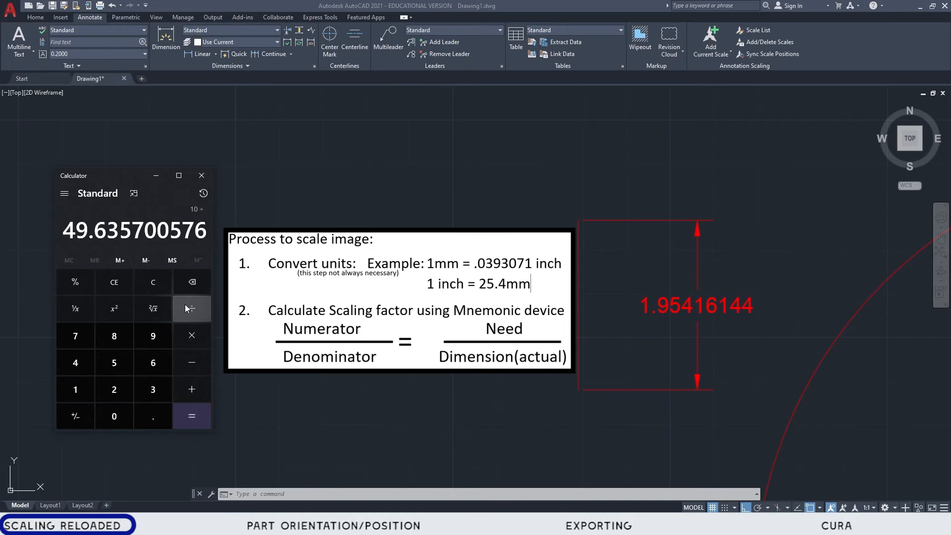
{"action": "key", "text": "Return"}
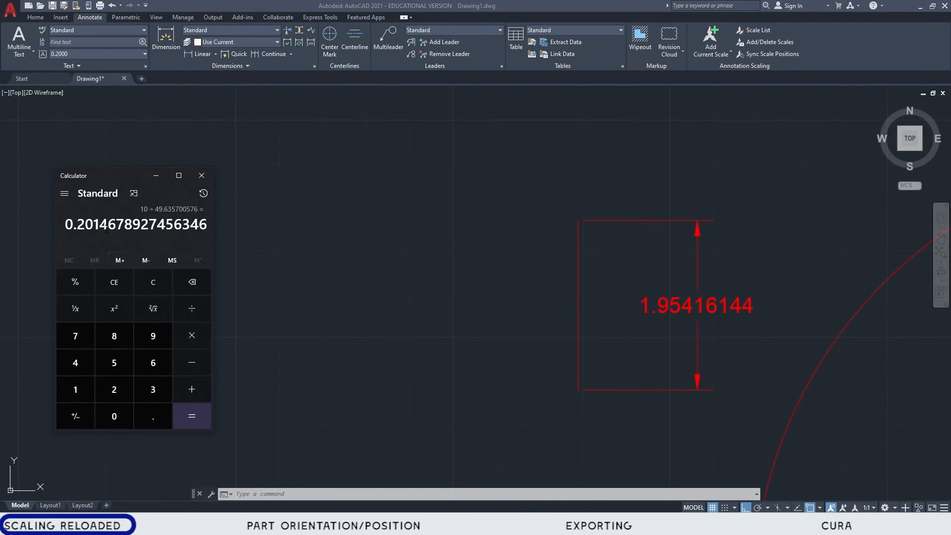
Step: In AutoCAD, scale the photo with its bearing tracing and caliper reference line by .2014678927456346 about the photo's lower-left corner
{"action": "scroll", "coordinate": [722, 386], "scroll_direction": "down", "scroll_amount": 8}
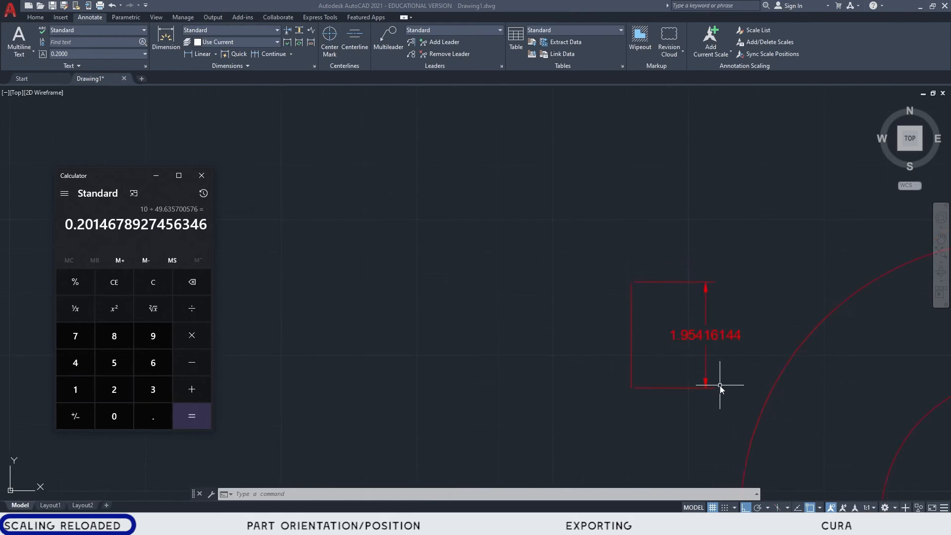
{"action": "left_click", "coordinate": [734, 395]}
{"action": "middle_click_drag", "start_coordinate": [849, 414], "coordinate": [389, 251]}
{"action": "scroll", "coordinate": [389, 251], "scroll_direction": "down", "scroll_amount": 2}
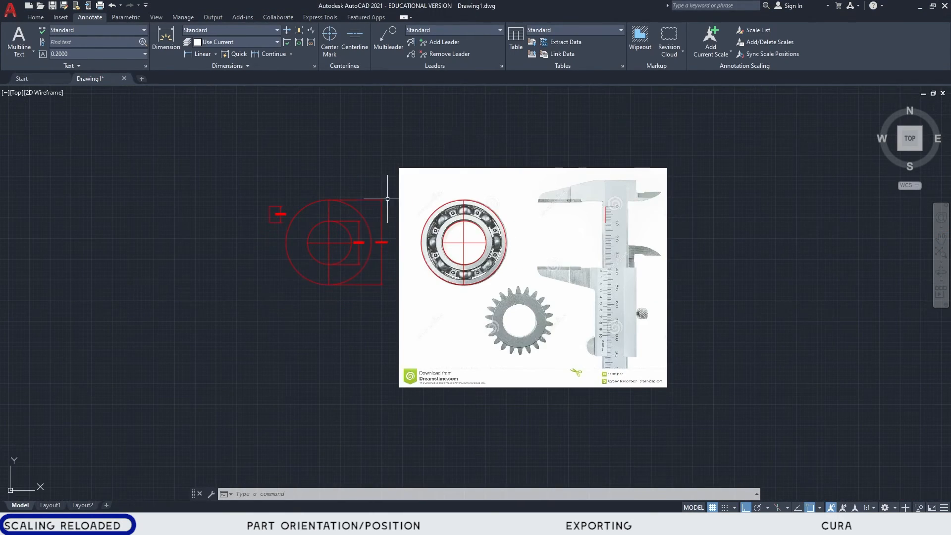
{"action": "left_click", "coordinate": [389, 159]}
{"action": "left_click", "coordinate": [736, 412]}
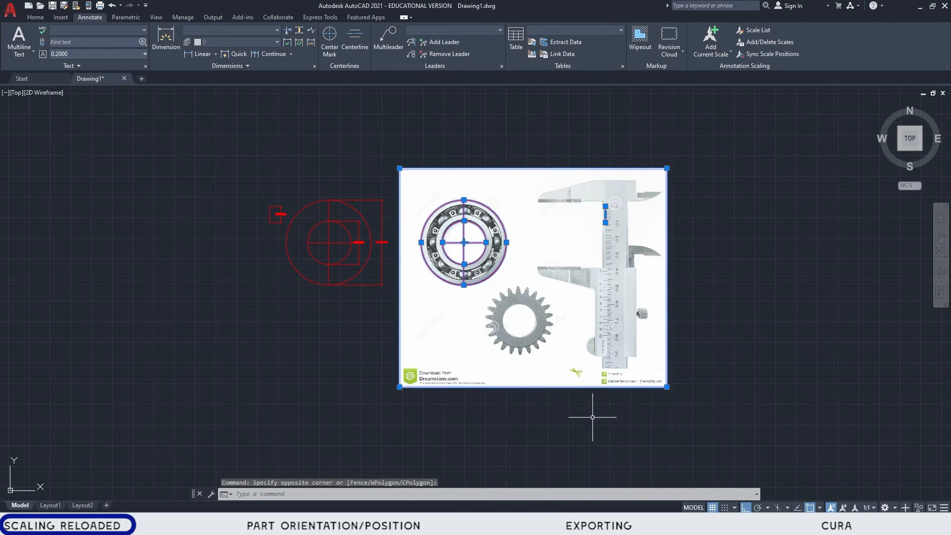
{"action": "type", "text": "SCALE"}
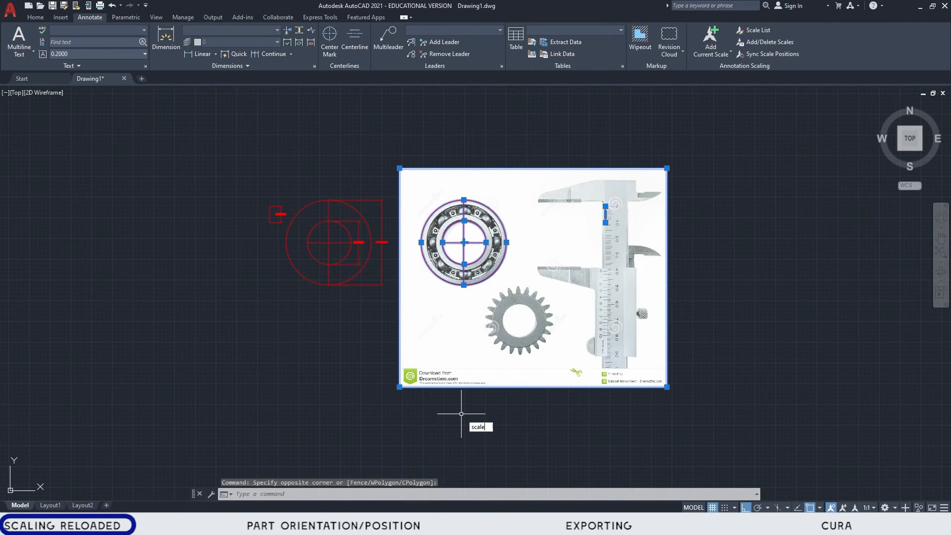
{"action": "key", "text": "Return"}
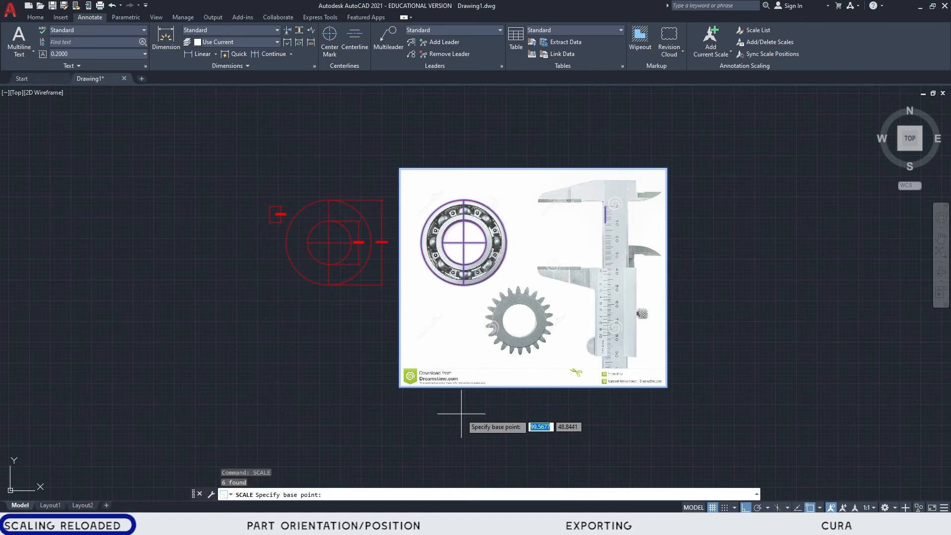
{"action": "left_click", "coordinate": [399, 386]}
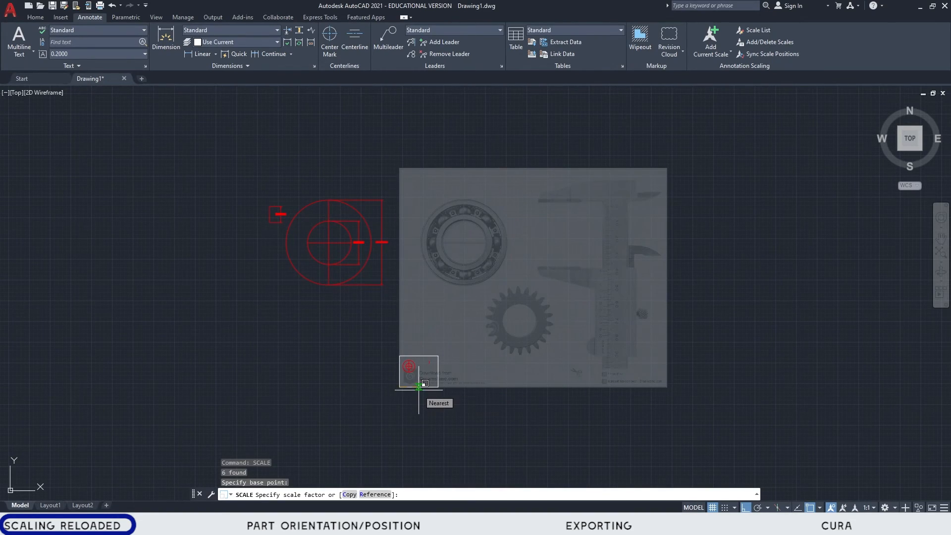
{"action": "type", "text": "."}
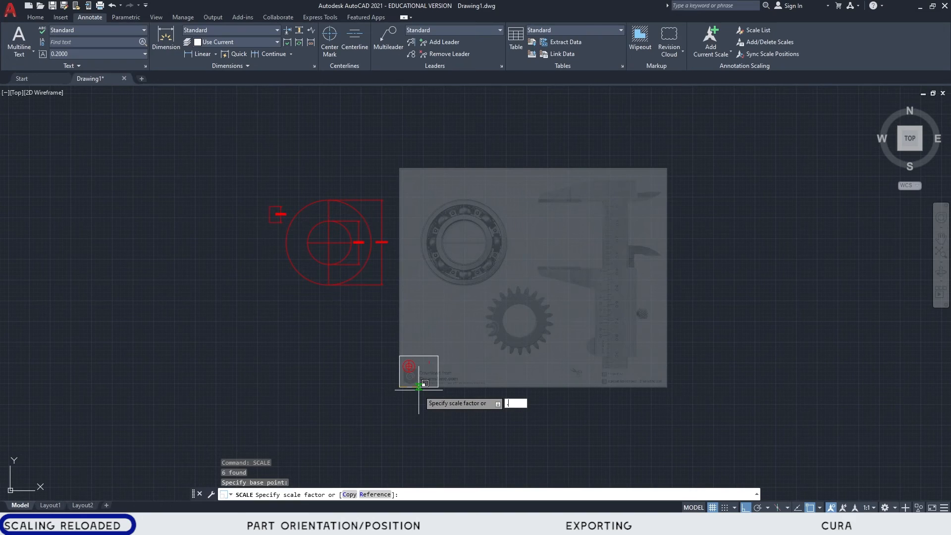
{"action": "type", "text": "2014678927456346"}
{"action": "key", "text": "Return"}
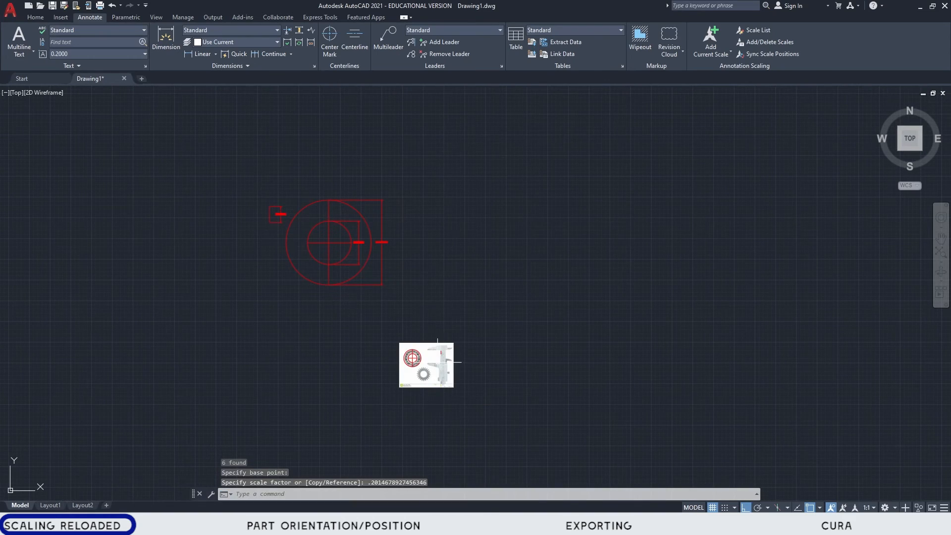
Step: Add a vertical linear dimension to the scaled 0-to-10 line on the caliper, placed outside the photo on its right
{"action": "scroll", "coordinate": [438, 362], "scroll_direction": "up", "scroll_amount": 10}
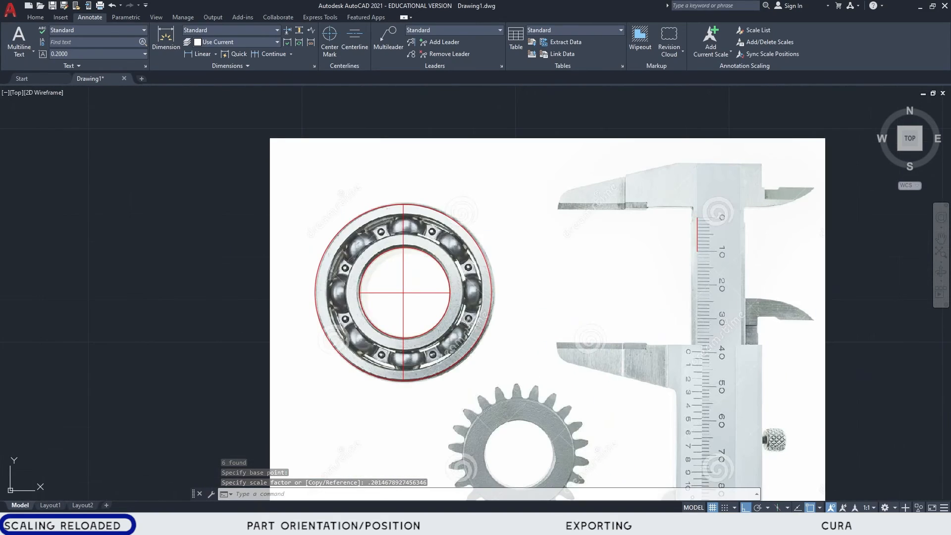
{"action": "middle_click_drag", "start_coordinate": [593, 296], "coordinate": [549, 282]}
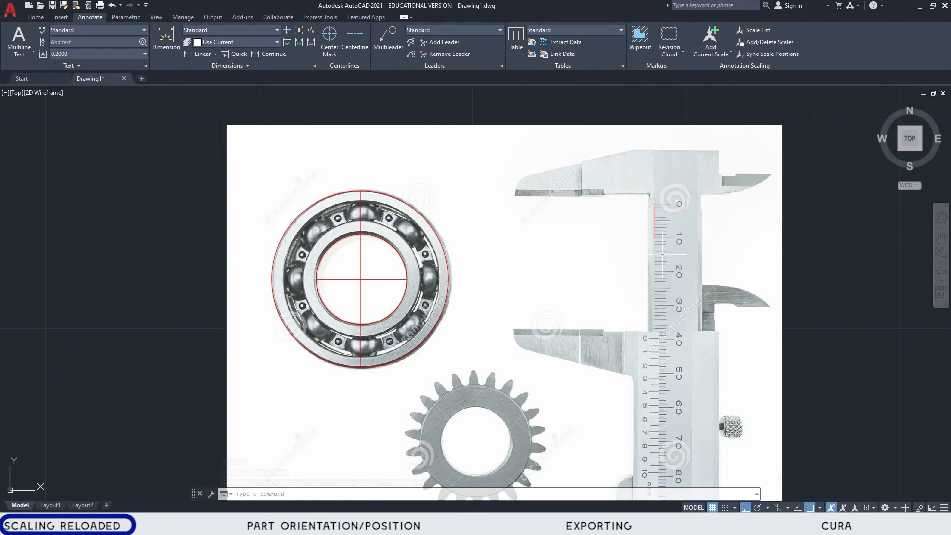
{"action": "scroll", "coordinate": [635, 206], "scroll_direction": "up", "scroll_amount": 3}
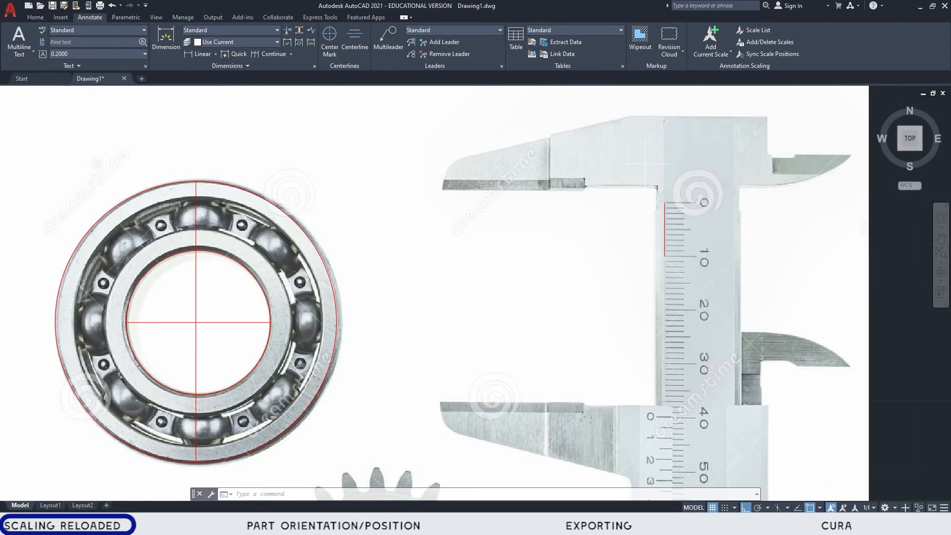
{"action": "scroll", "coordinate": [649, 179], "scroll_direction": "down", "scroll_amount": 3}
{"action": "left_click", "coordinate": [644, 134]}
{"action": "left_click", "coordinate": [679, 245]}
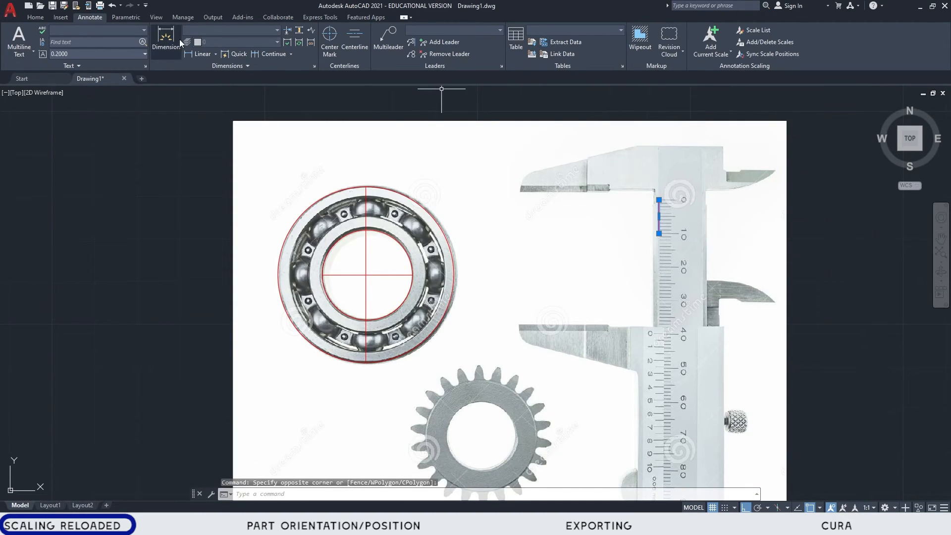
{"action": "left_click", "coordinate": [200, 54]}
{"action": "left_click", "coordinate": [659, 200]}
{"action": "left_click", "coordinate": [659, 233]}
{"action": "middle_click_drag", "start_coordinate": [798, 242], "coordinate": [455, 272]}
{"action": "left_click", "coordinate": [551, 272]}
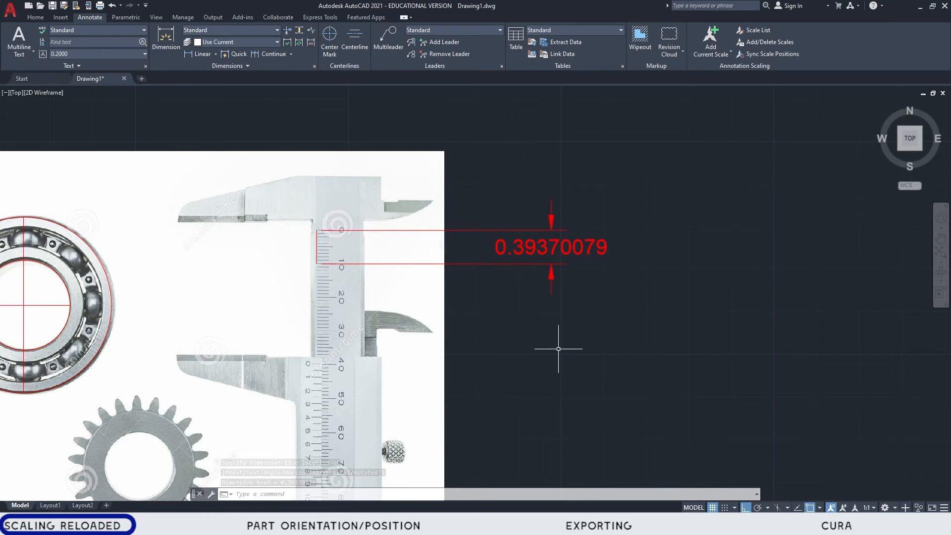
Step: Switch to Calculator and multiply 25.4 by 0.39370079 to convert the scaled line's length to millimetres
{"action": "middle_click_drag", "start_coordinate": [497, 378], "coordinate": [822, 358]}
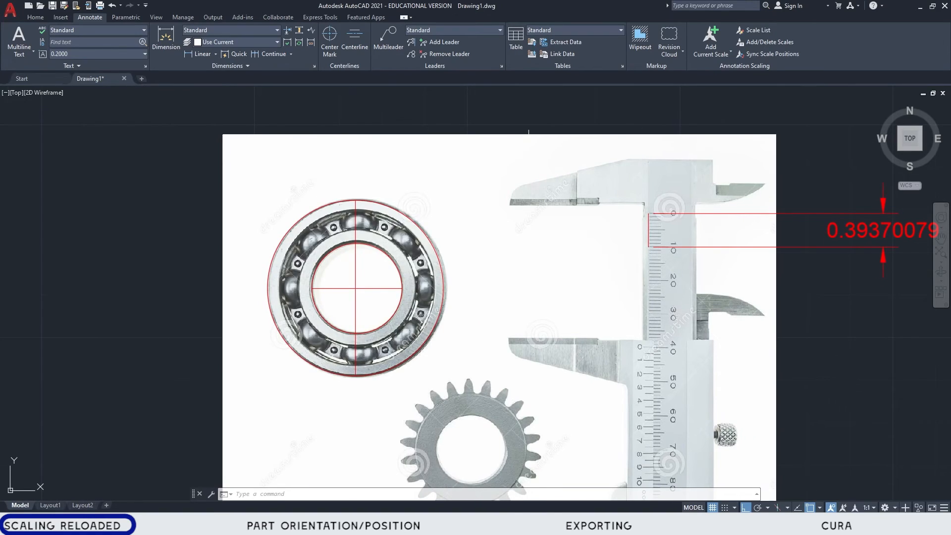
{"action": "middle_click_drag", "start_coordinate": [824, 202], "coordinate": [496, 202]}
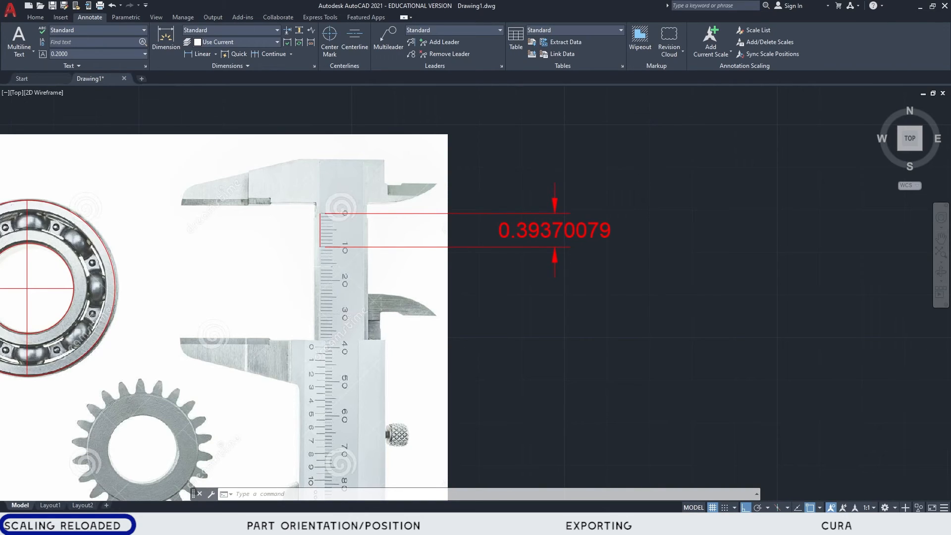
{"action": "key", "text": "alt+Tab"}
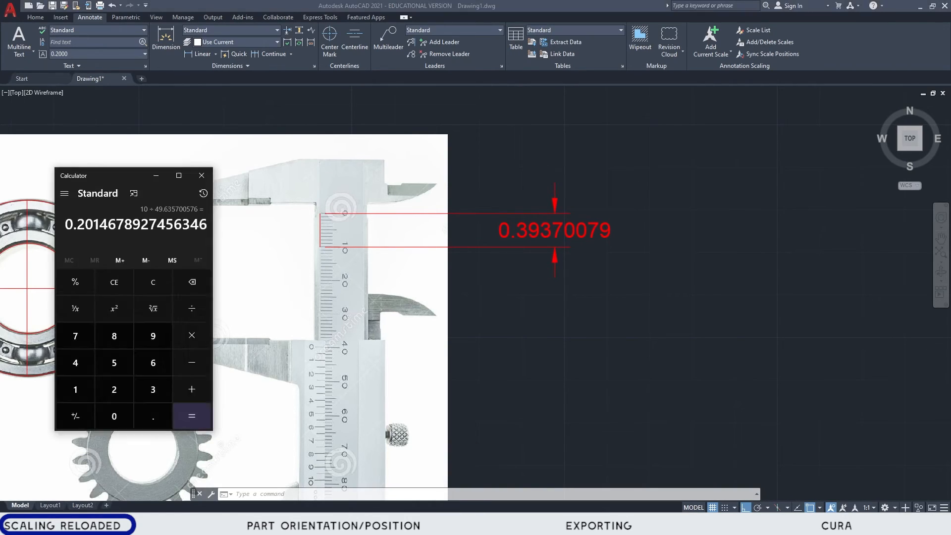
{"action": "left_click", "coordinate": [140, 288]}
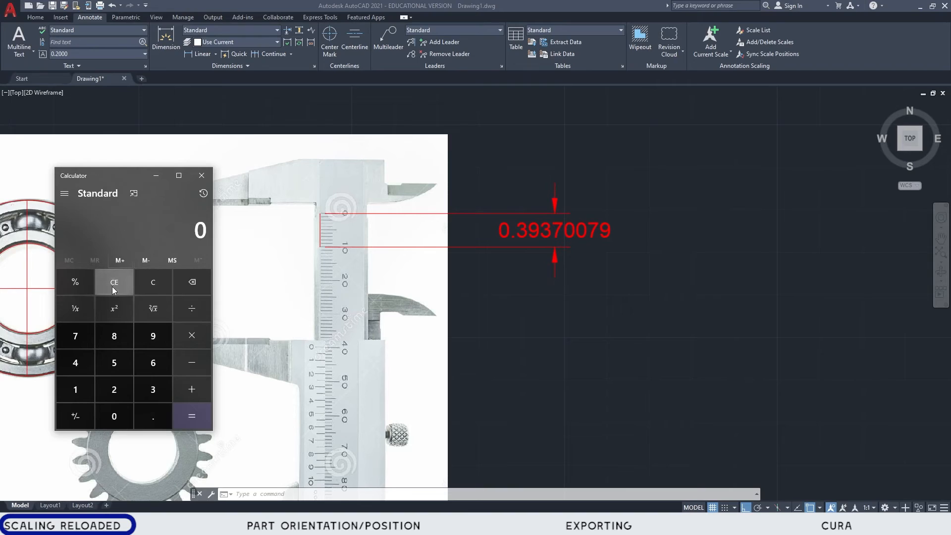
{"action": "type", "text": "25"}
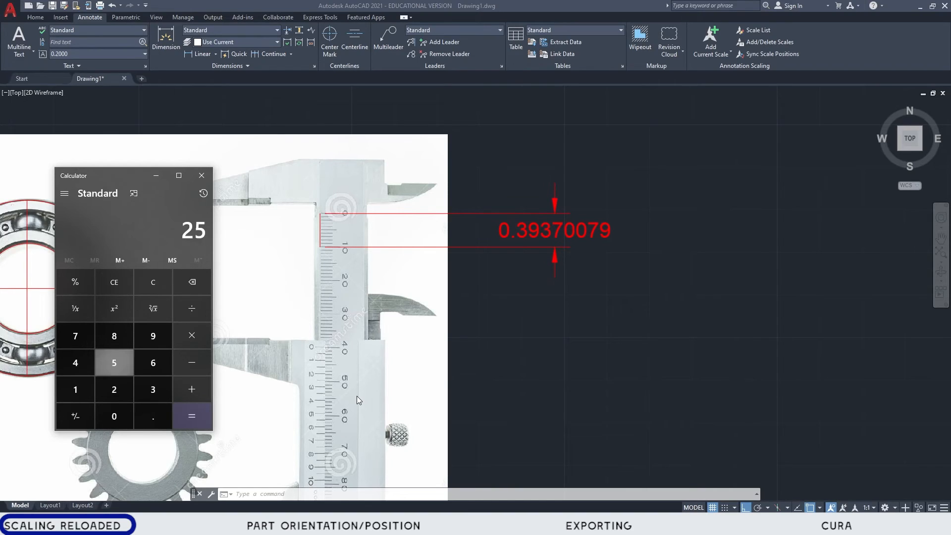
{"action": "type", "text": ".4*0.39370079"}
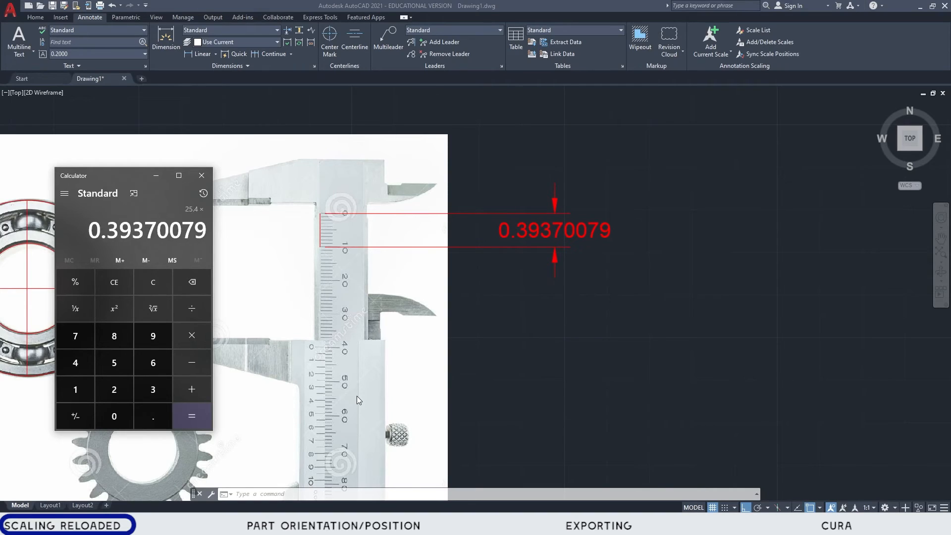
{"action": "key", "text": "Return"}
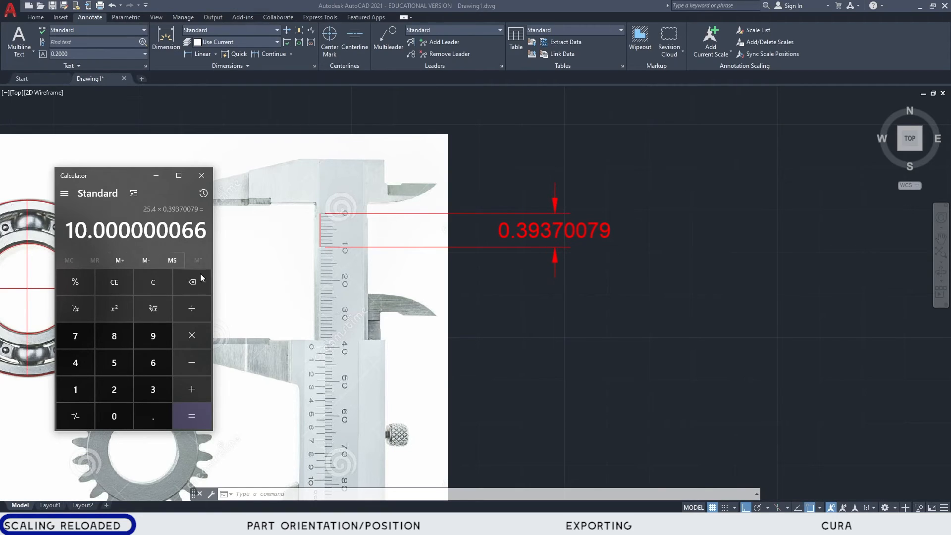
Step: Show the calculation history beside the result, check the result's decimal digits, and return to the AutoCAD drawing
{"action": "left_click_drag", "start_coordinate": [214, 324], "coordinate": [387, 353]}
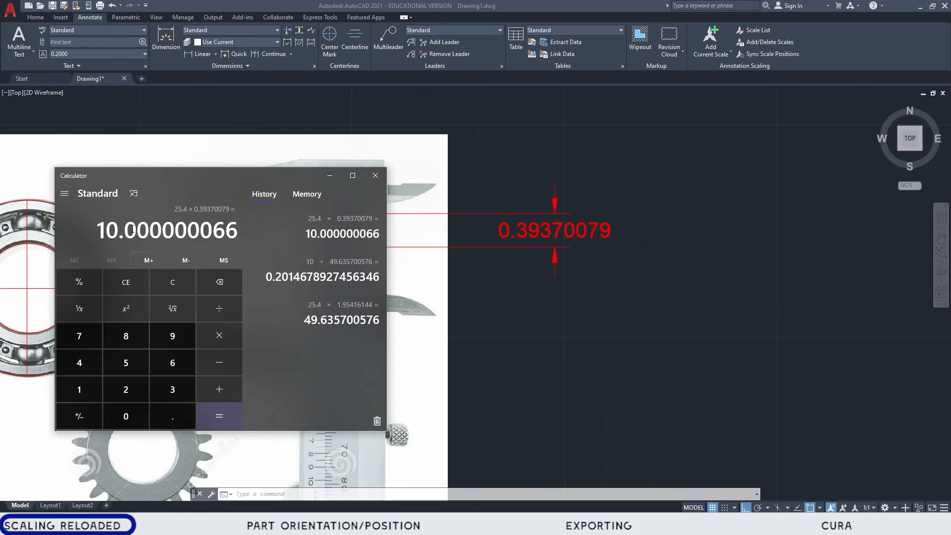
{"action": "left_click_drag", "start_coordinate": [128, 227], "coordinate": [187, 236]}
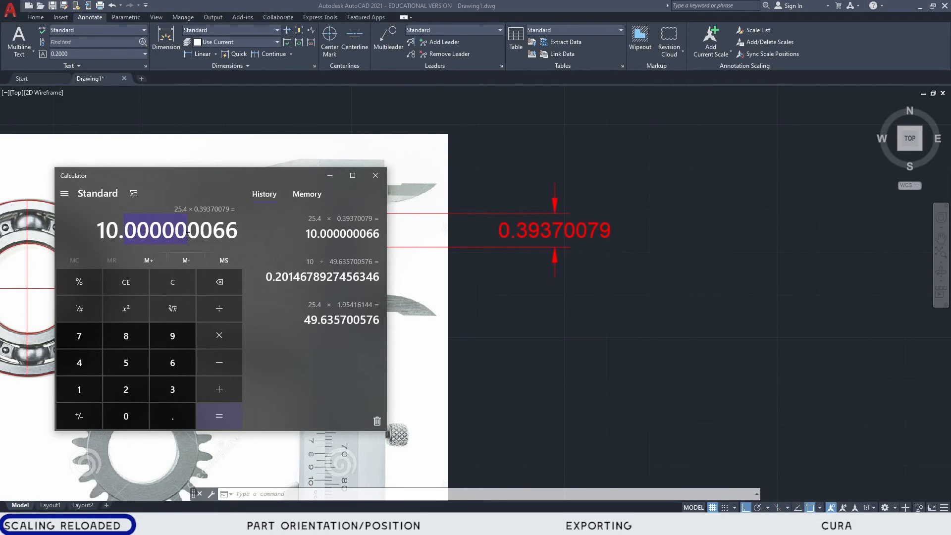
{"action": "left_click_drag", "start_coordinate": [202, 236], "coordinate": [234, 239]}
{"action": "left_click", "coordinate": [217, 232]}
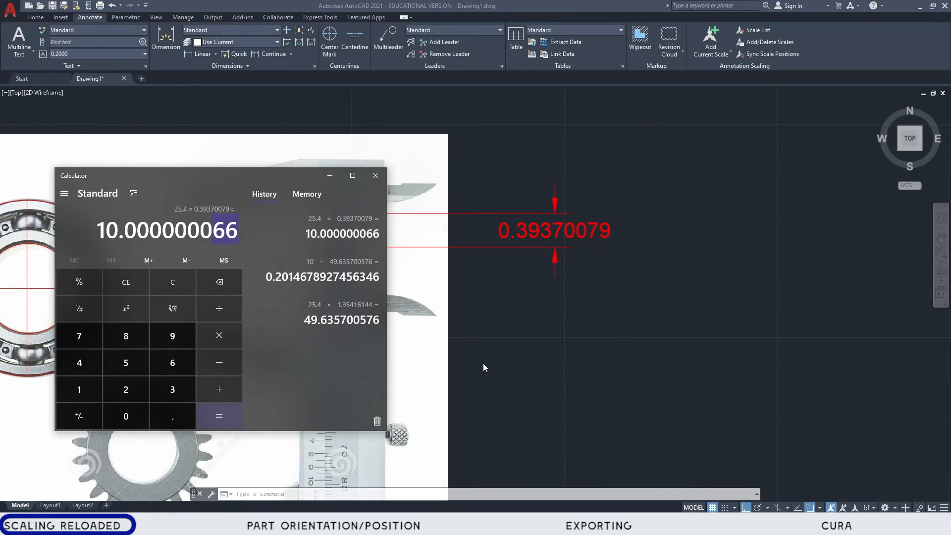
{"action": "left_click", "coordinate": [330, 175]}
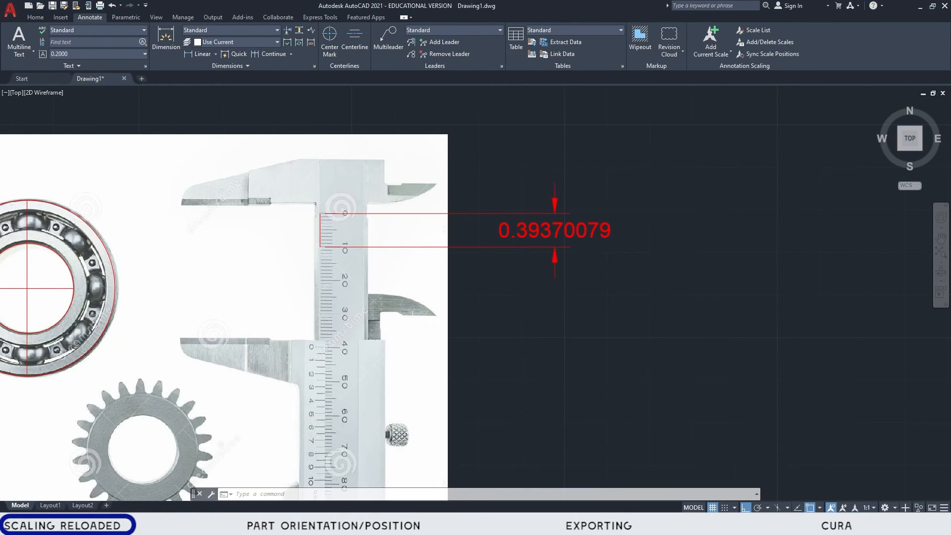
Step: Select the bearing tracing's two circles and centre lines on the photo
{"action": "scroll", "coordinate": [248, 354], "scroll_direction": "down", "scroll_amount": 4}
{"action": "middle_click_drag", "start_coordinate": [217, 350], "coordinate": [320, 265]}
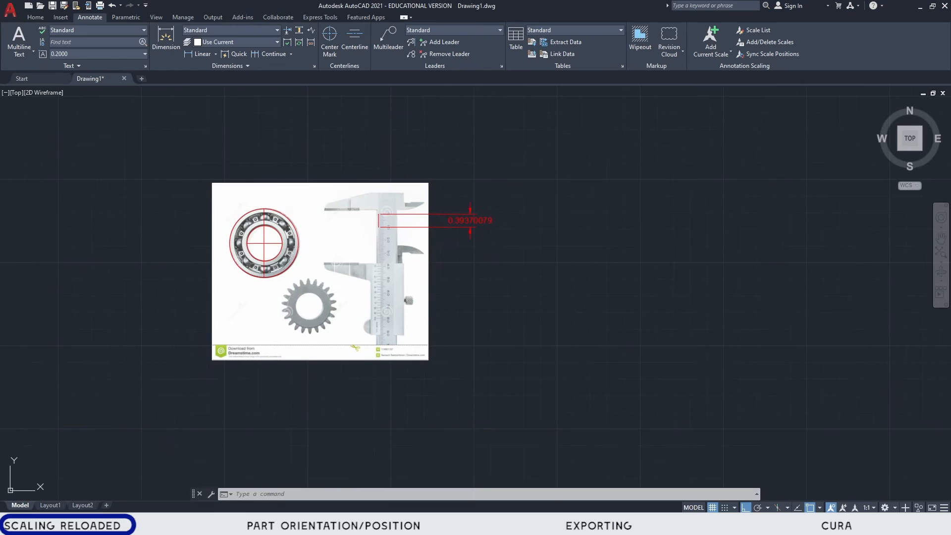
{"action": "scroll", "coordinate": [277, 228], "scroll_direction": "up", "scroll_amount": 2}
{"action": "scroll", "coordinate": [280, 228], "scroll_direction": "up", "scroll_amount": 2}
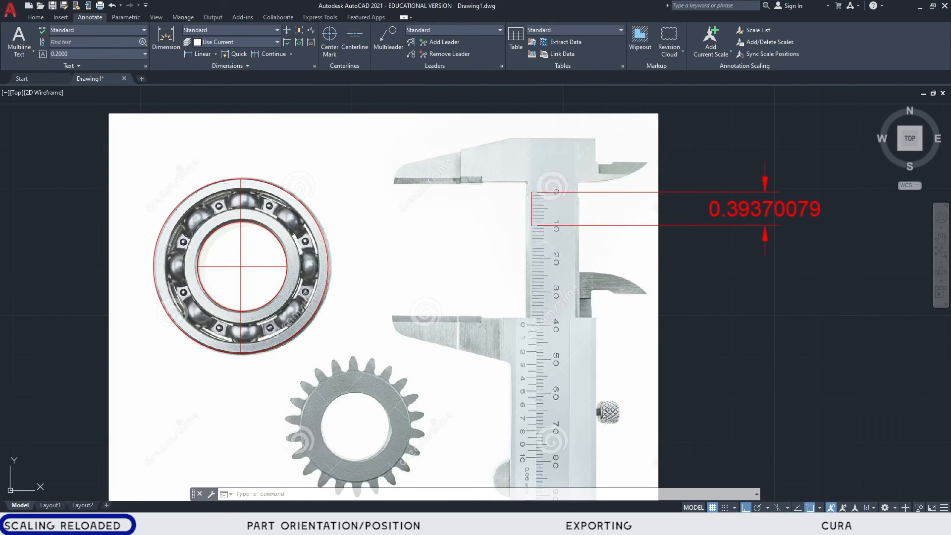
{"action": "scroll", "coordinate": [439, 275], "scroll_direction": "down", "scroll_amount": 3}
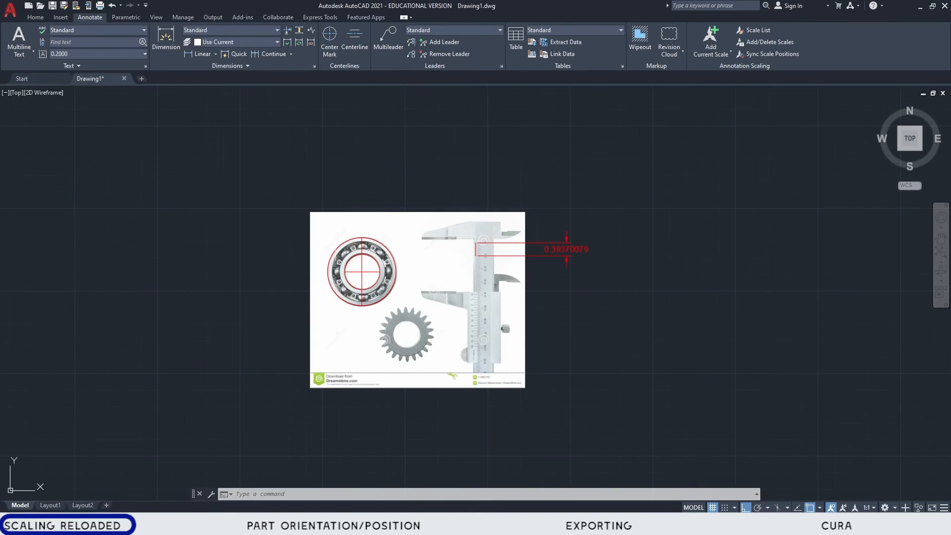
{"action": "left_click", "coordinate": [298, 187]}
{"action": "left_click", "coordinate": [422, 328]}
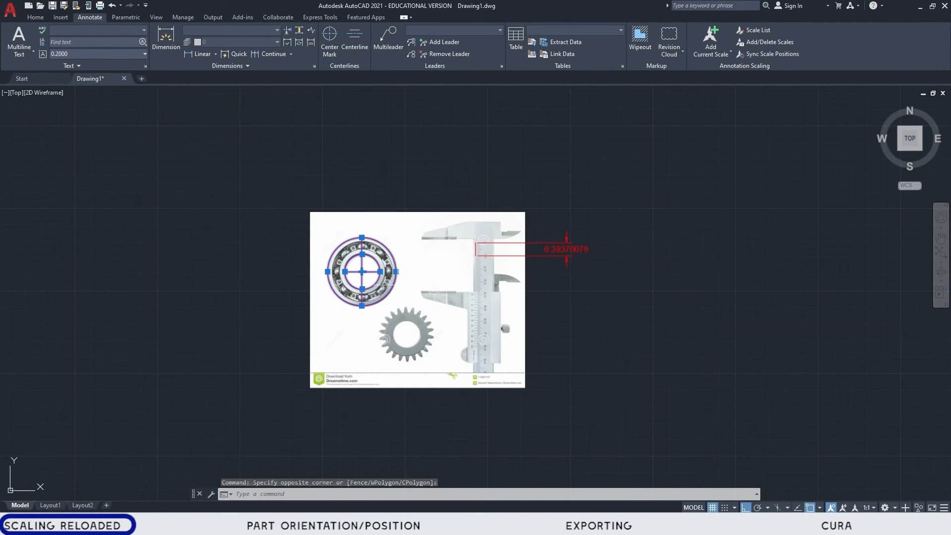
{"action": "scroll", "coordinate": [383, 282], "scroll_direction": "up", "scroll_amount": 5}
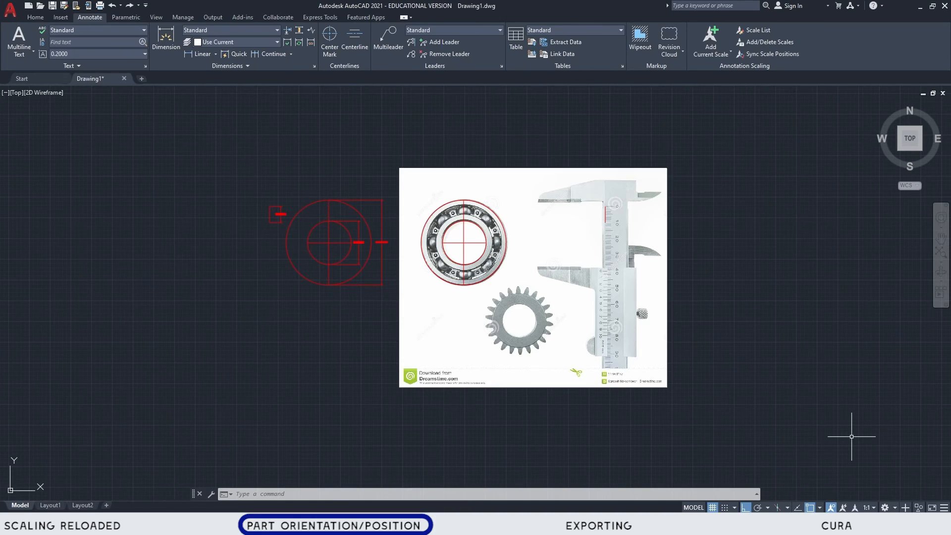
Step: Draw a 20 by 20 rectangle in the empty space to the right of the photo in a tilted 3D view
{"action": "middle_click_drag", "start_coordinate": [859, 371], "coordinate": [568, 451]}
{"action": "middle_click_drag", "start_coordinate": [679, 323], "coordinate": [626, 361]}
{"action": "middle_click_drag", "start_coordinate": [620, 398], "coordinate": [617, 328], "text": "shift"}
{"action": "type", "text": "recft"}
{"action": "key", "text": "BackSpace"}
{"action": "key", "text": "BackSpace"}
{"action": "type", "text": "t"}
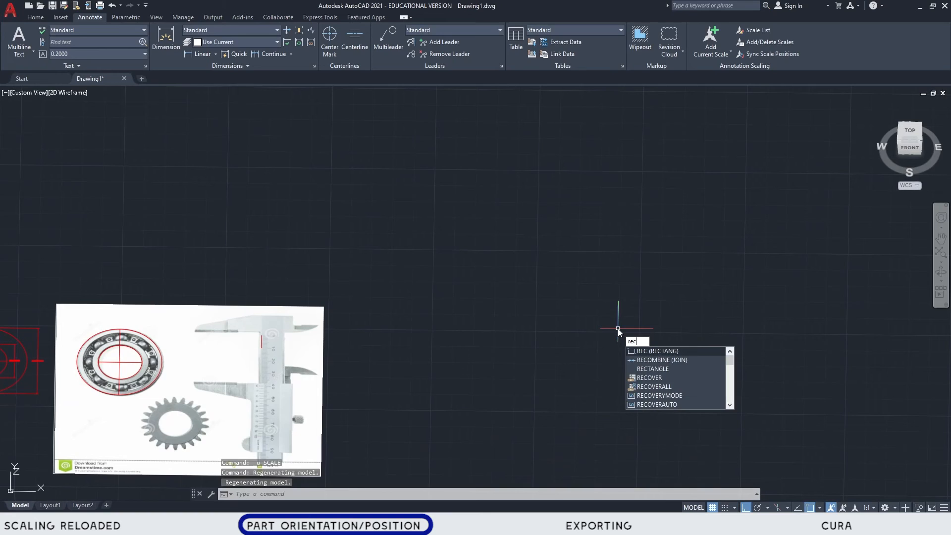
{"action": "key", "text": "Return"}
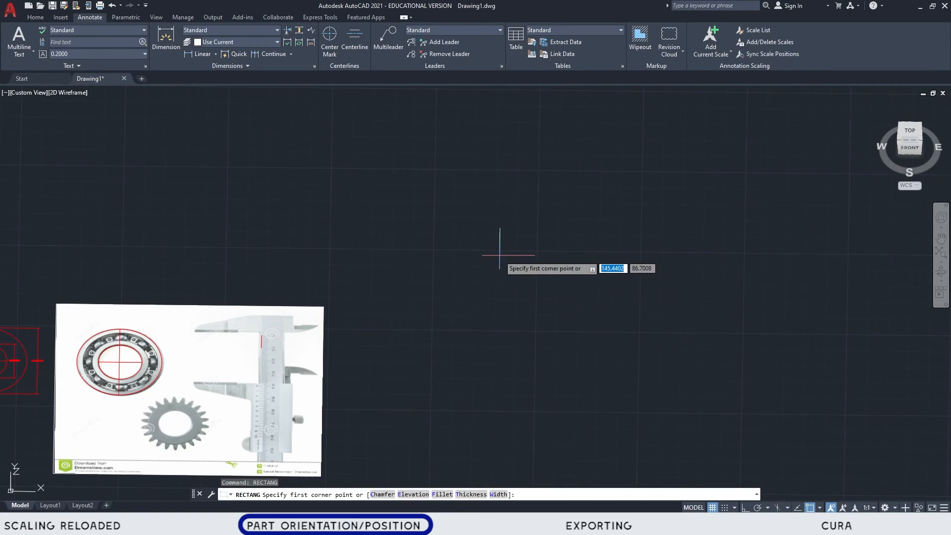
{"action": "left_click", "coordinate": [499, 256]}
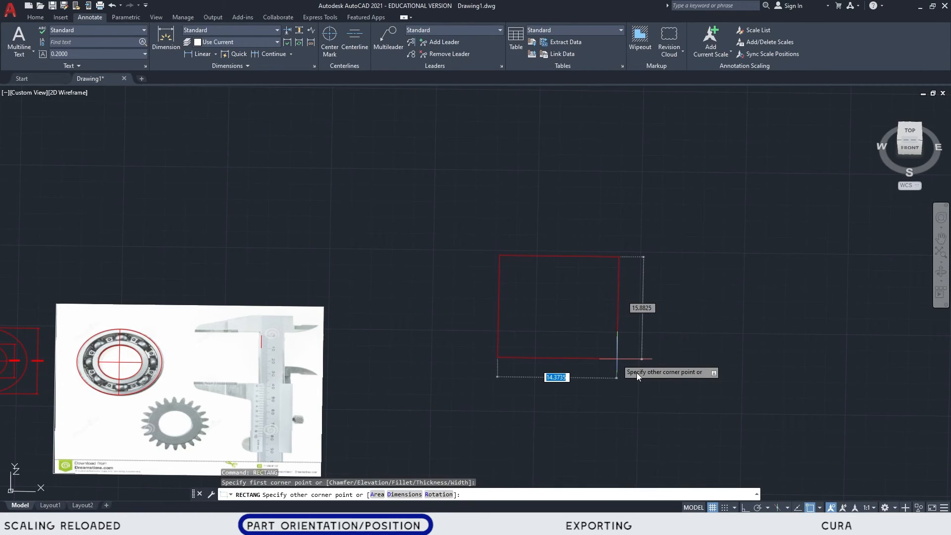
{"action": "type", "text": "20"}
{"action": "key", "text": "Tab"}
{"action": "type", "text": "20"}
{"action": "key", "text": "Return"}
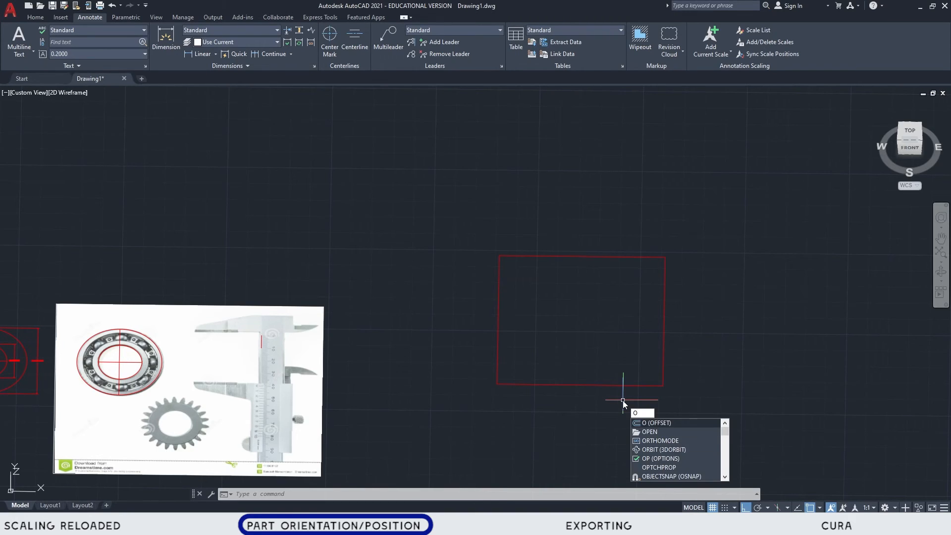
Step: Offset the 20 by 20 rectangle inward by 2
{"action": "key", "text": "Return"}
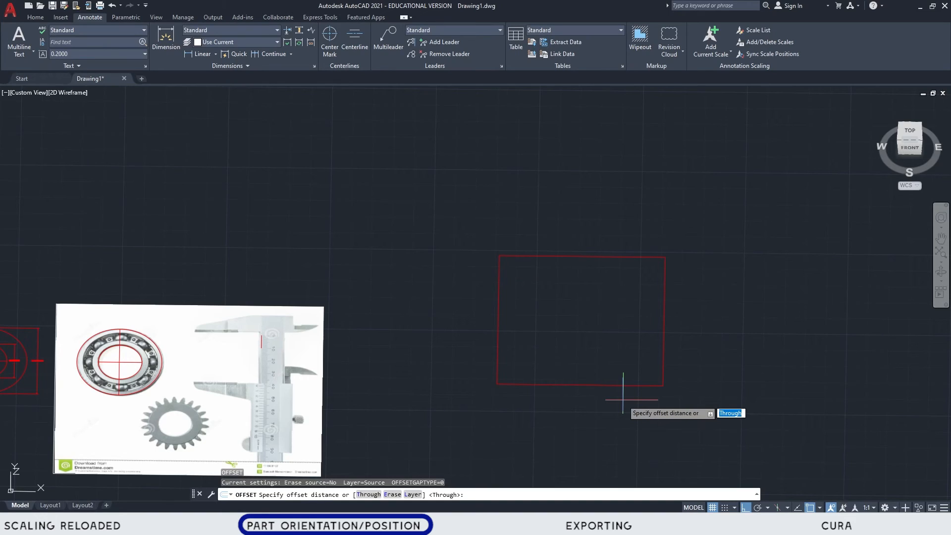
{"action": "type", "text": "2"}
{"action": "key", "text": "Return"}
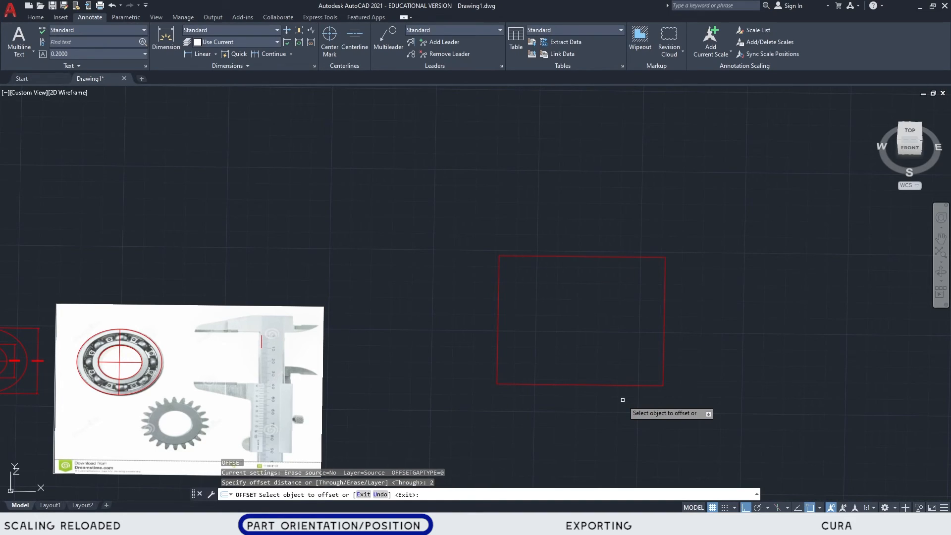
{"action": "left_click", "coordinate": [617, 384]}
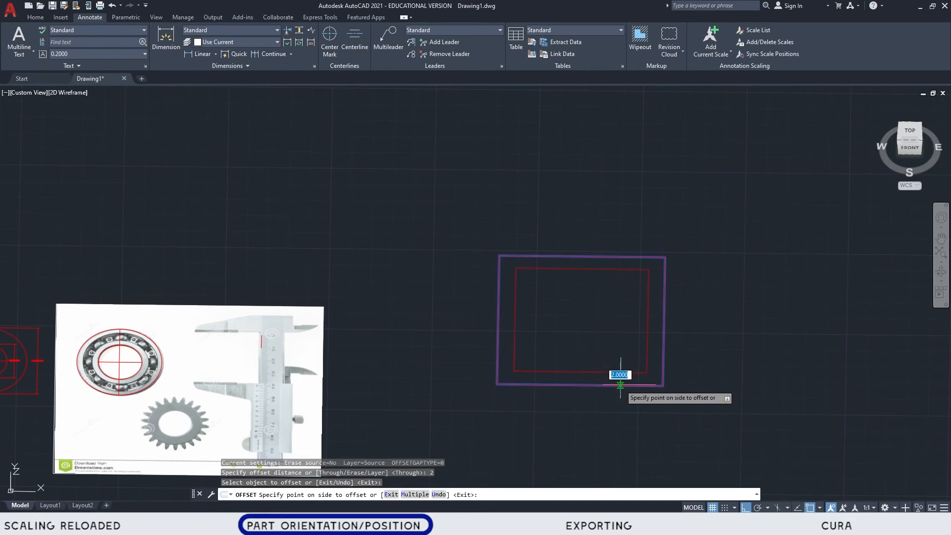
{"action": "left_click", "coordinate": [604, 350]}
{"action": "key", "text": "Escape"}
Step: Extrude the outer rectangle to a height of 15
{"action": "middle_click_drag", "start_coordinate": [608, 397], "coordinate": [574, 366], "text": "shift"}
{"action": "scroll", "coordinate": [512, 368], "scroll_direction": "up", "scroll_amount": 2}
{"action": "left_click", "coordinate": [494, 388]}
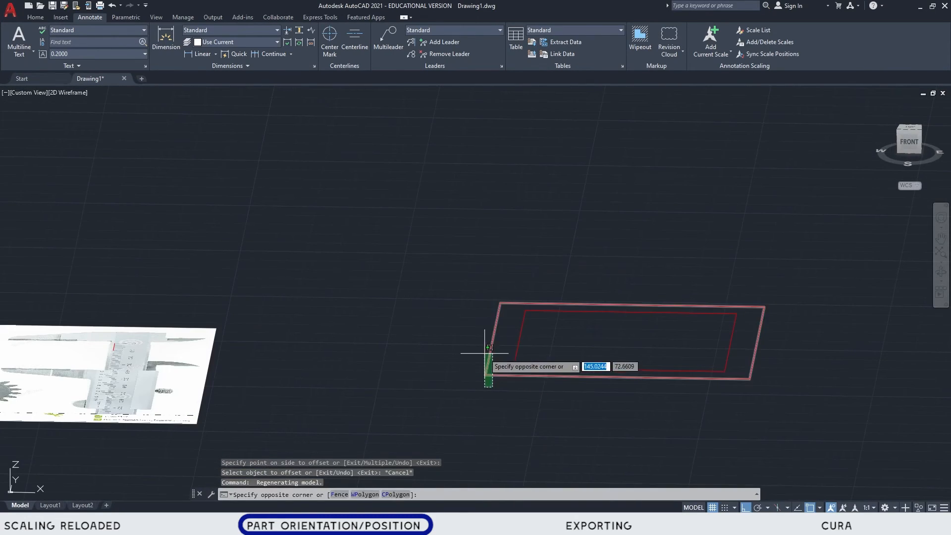
{"action": "left_click", "coordinate": [484, 353]}
{"action": "type", "text": "ext56"}
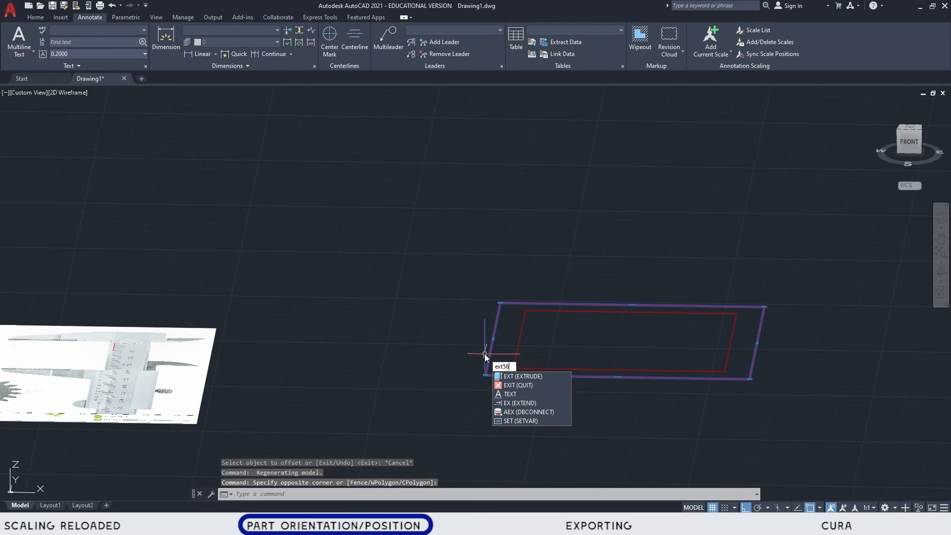
{"action": "key", "text": "BackSpace"}
{"action": "key", "text": "BackSpace"}
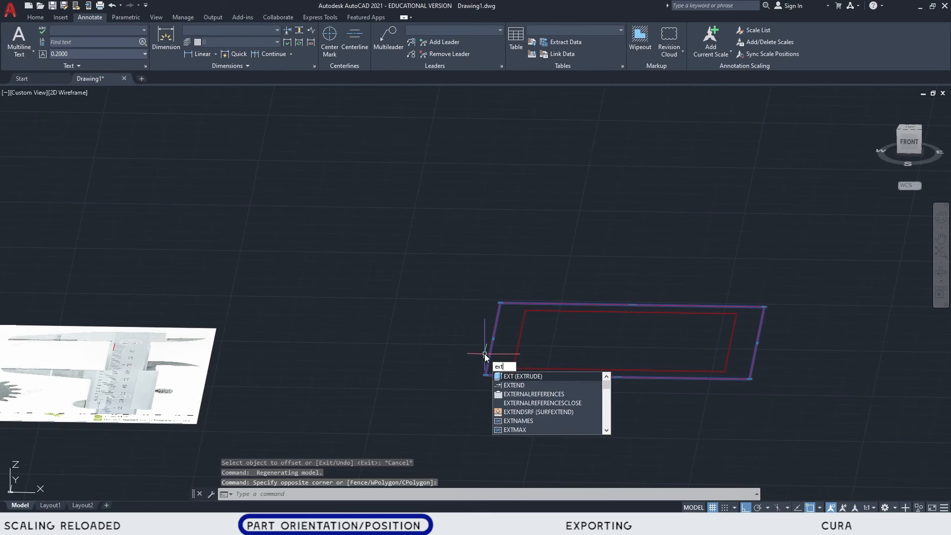
{"action": "key", "text": "Return"}
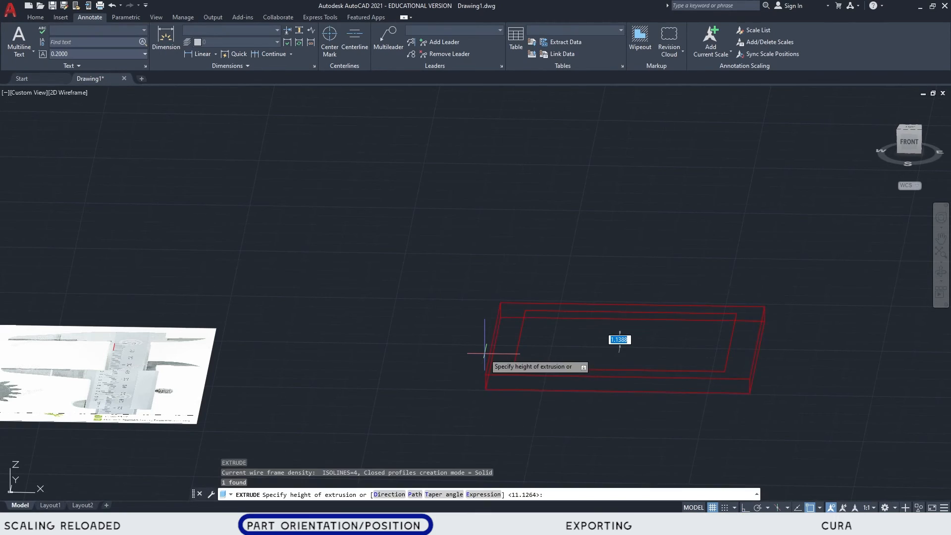
{"action": "type", "text": "15"}
{"action": "key", "text": "Return"}
Step: Extrude the inner rectangle upward to well above the top of the outer block
{"action": "middle_click_drag", "start_coordinate": [516, 276], "coordinate": [518, 337]}
{"action": "left_click", "coordinate": [519, 357]}
{"action": "left_click", "coordinate": [512, 354]}
{"action": "type", "text": "ex"}
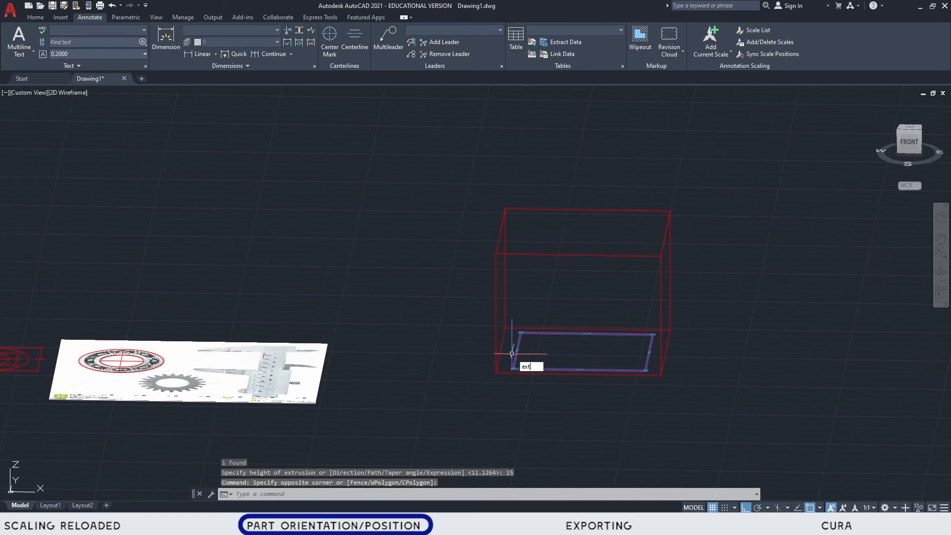
{"action": "type", "text": "t"}
{"action": "key", "text": "Return"}
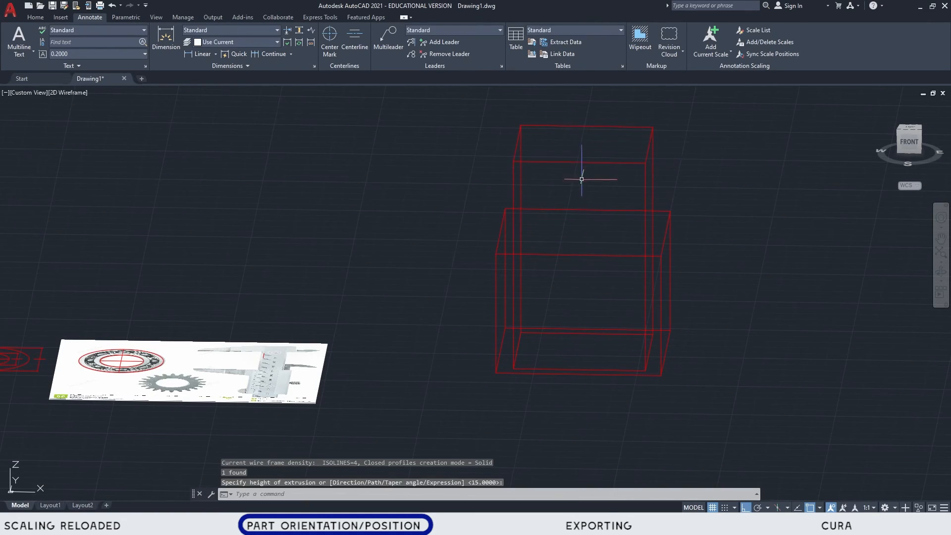
Step: Change the visual style to Conceptual and view the two blocks from above at an angle
{"action": "left_click", "coordinate": [74, 94]}
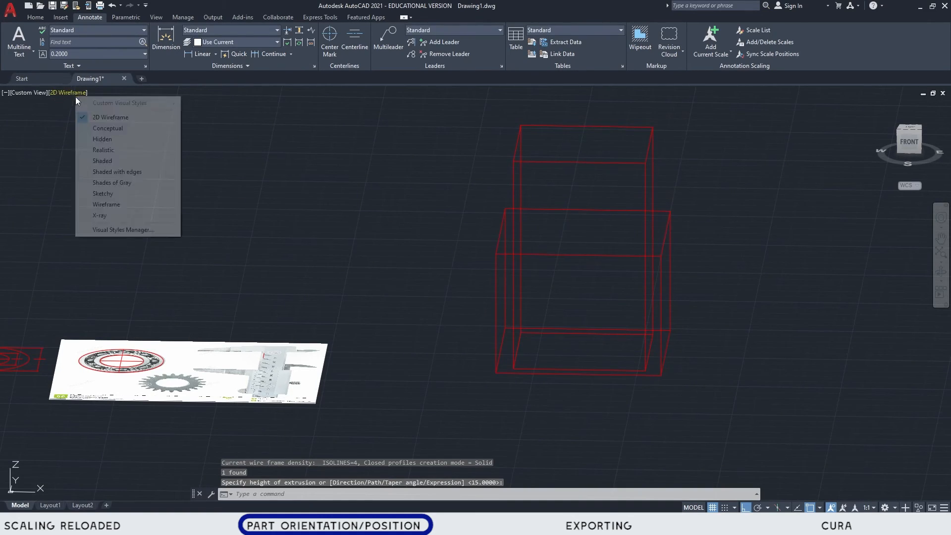
{"action": "left_click", "coordinate": [107, 128]}
{"action": "mouse_move", "coordinate": [329, 212]}
{"action": "middle_mouse_down", "text": "shift"}
{"action": "mouse_move", "coordinate": [351, 251]}
{"action": "mouse_move", "coordinate": [317, 262]}
{"action": "middle_mouse_up", "text": "shift"}
{"action": "middle_click_drag", "start_coordinate": [492, 399], "coordinate": [514, 310]}
{"action": "middle_click_drag", "start_coordinate": [514, 259], "coordinate": [499, 329]}
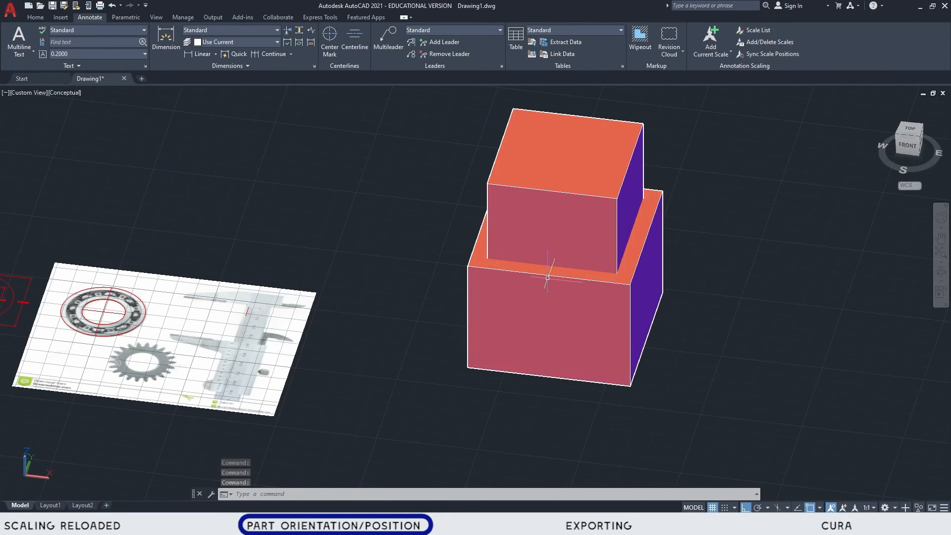
Step: Subtract the taller inner block from the outer block to form a hollow square box with open ends
{"action": "type", "text": "subtract"}
{"action": "key", "text": "Return"}
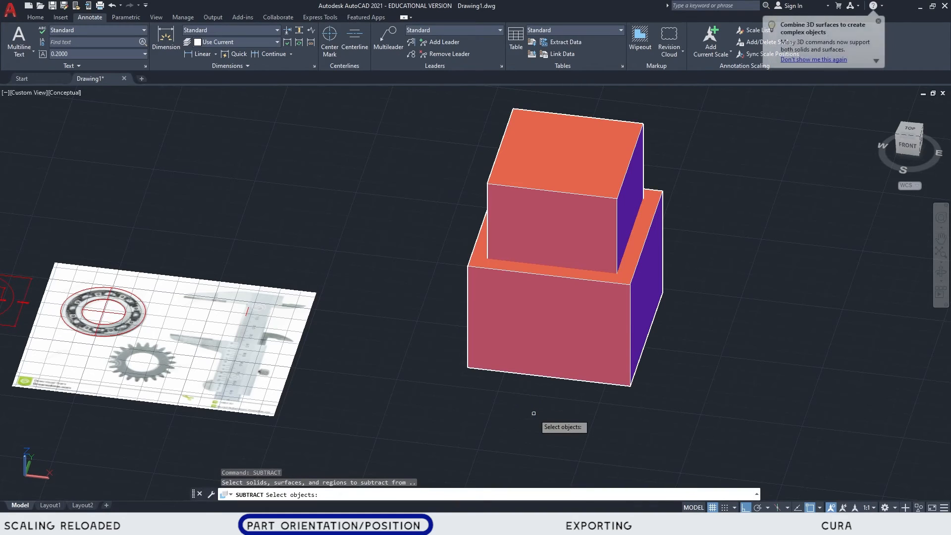
{"action": "left_click", "coordinate": [559, 351]}
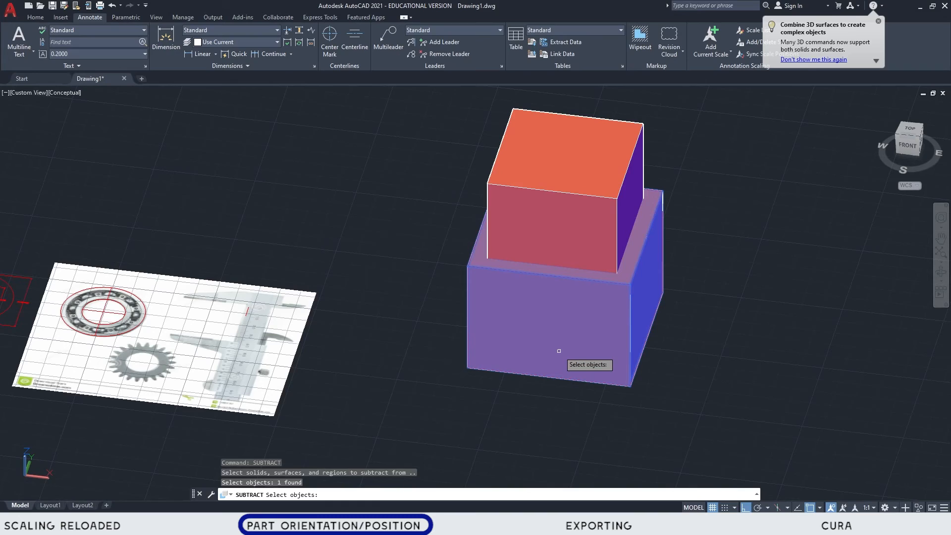
{"action": "key", "text": "Return"}
{"action": "left_click", "coordinate": [565, 224]}
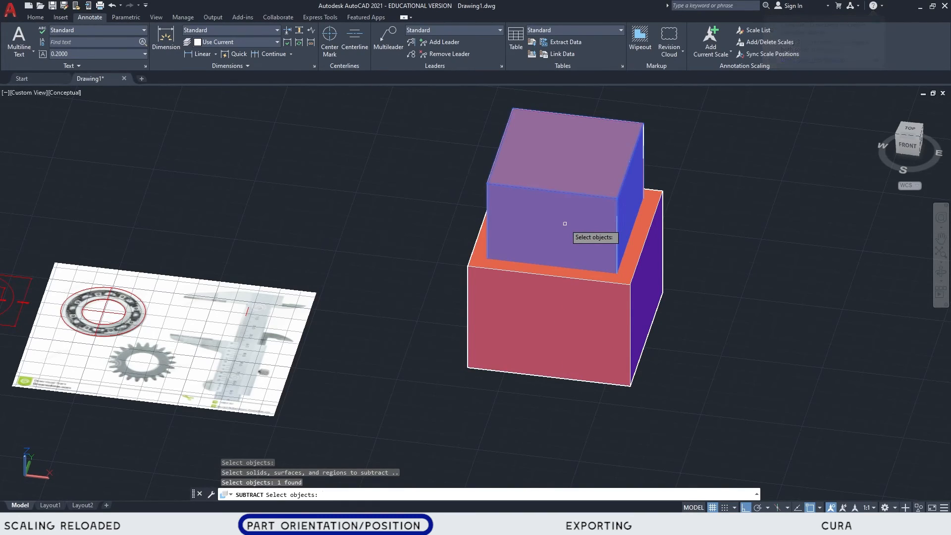
{"action": "key", "text": "Return"}
{"action": "middle_click_drag", "start_coordinate": [569, 166], "coordinate": [568, 304], "text": "shift"}
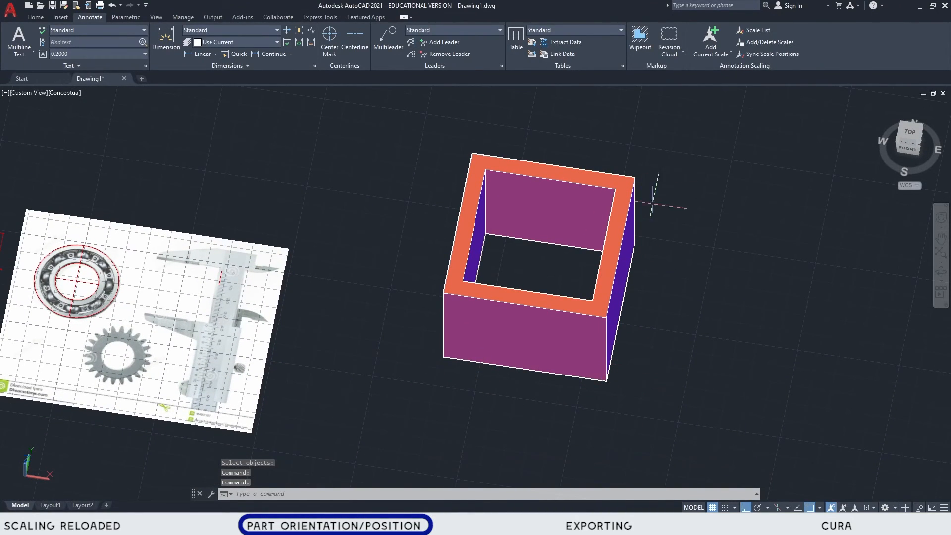
Step: Relocate the UCS origin to the box's upper front corner, with X running down the vertical edge and Y along the top edge
{"action": "middle_click_drag", "start_coordinate": [655, 382], "coordinate": [643, 365]}
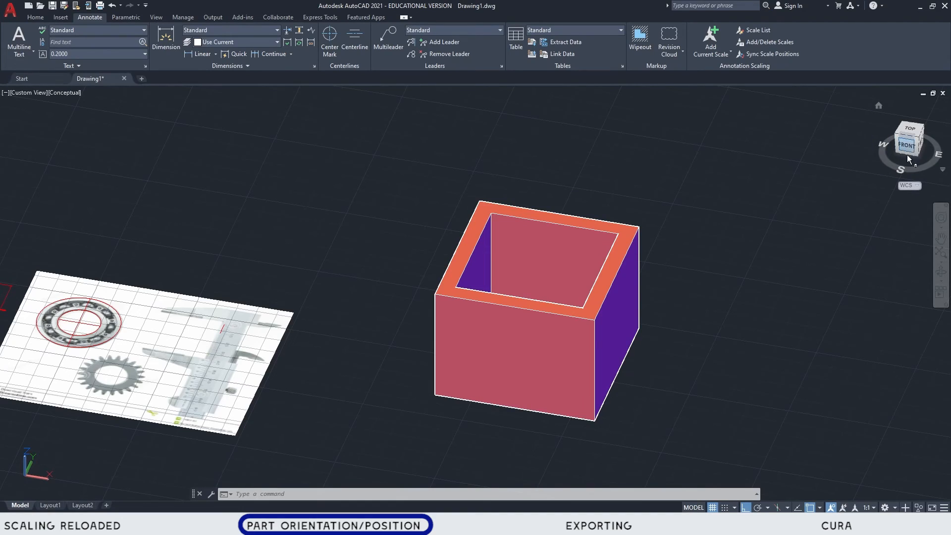
{"action": "middle_click_drag", "start_coordinate": [880, 217], "coordinate": [743, 235], "text": "shift"}
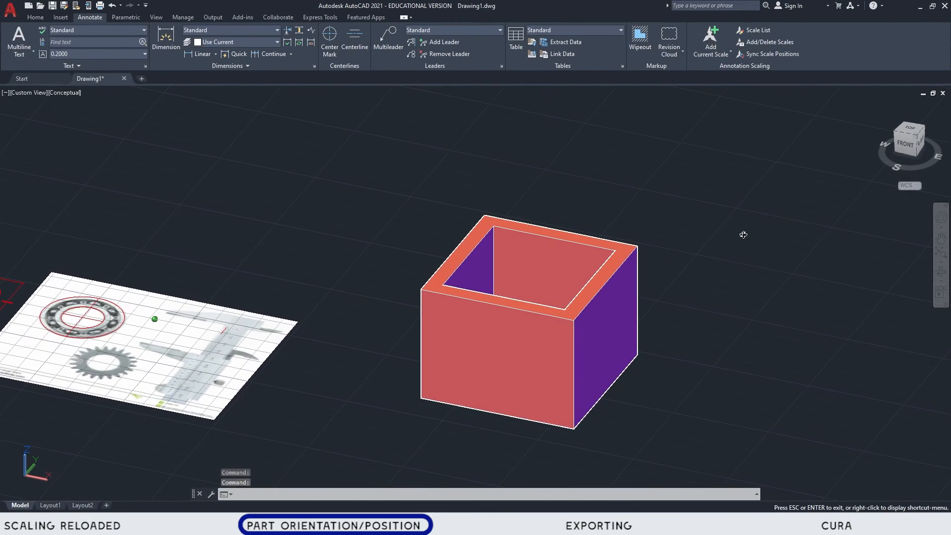
{"action": "left_click", "coordinate": [551, 276]}
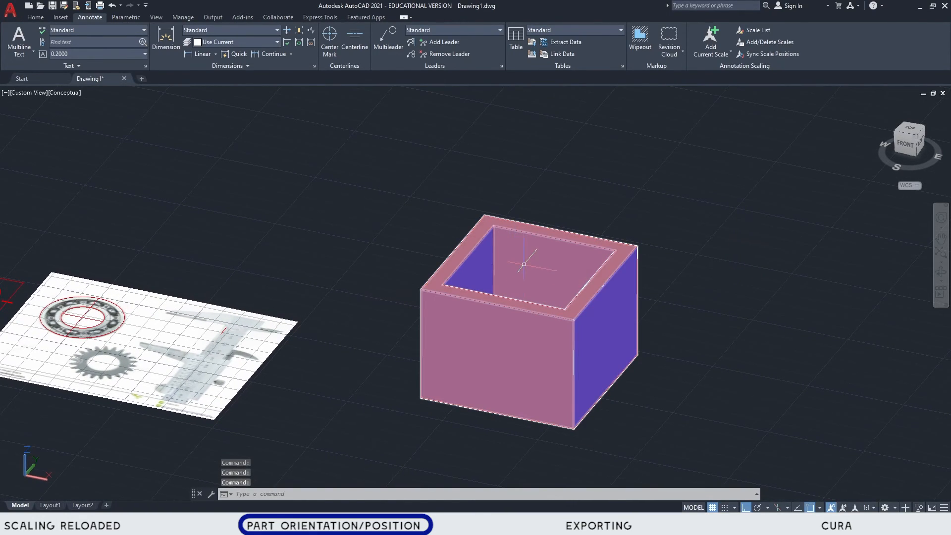
{"action": "key", "text": "Escape"}
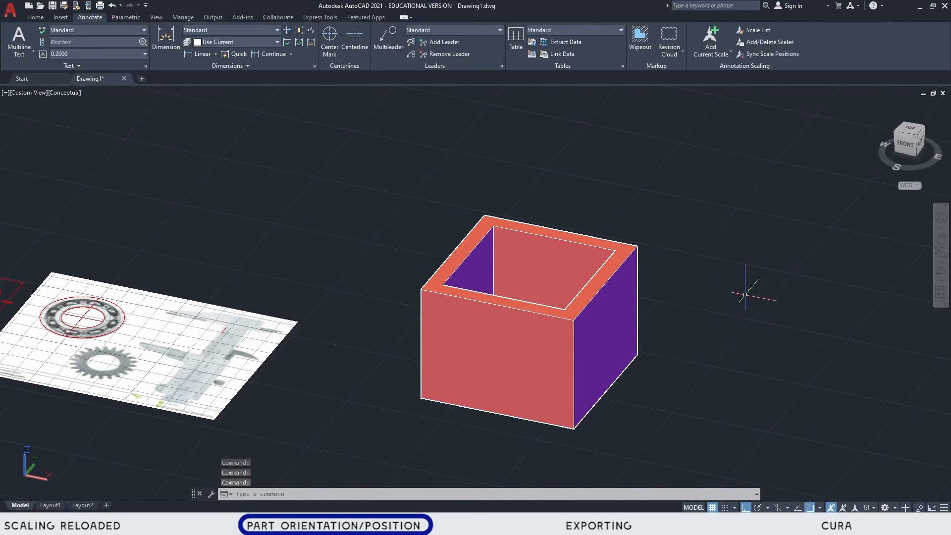
{"action": "middle_click_drag", "start_coordinate": [746, 294], "coordinate": [775, 317], "text": "shift"}
{"action": "middle_click_drag", "start_coordinate": [623, 199], "coordinate": [641, 333]}
{"action": "type", "text": "ucs"}
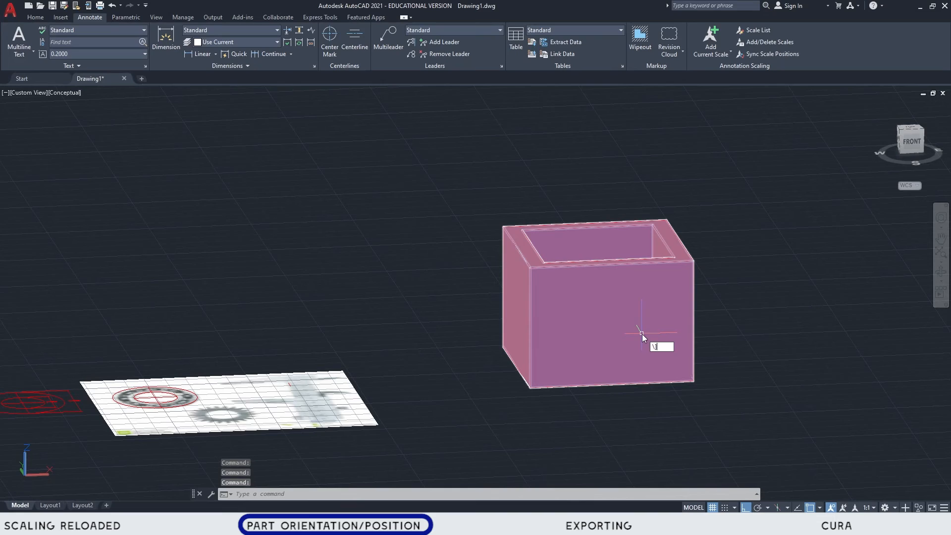
{"action": "key", "text": "Return"}
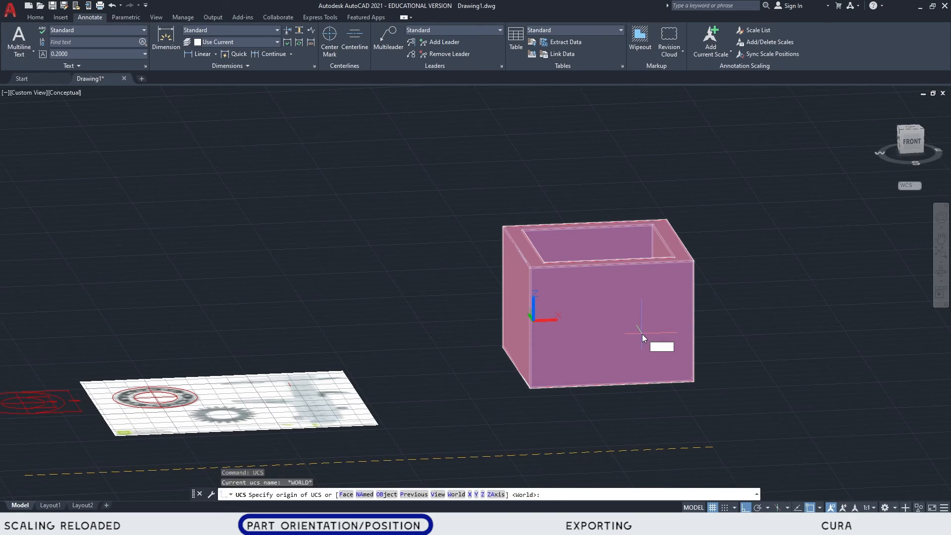
{"action": "type", "text": "ucs"}
{"action": "key", "text": "Return"}
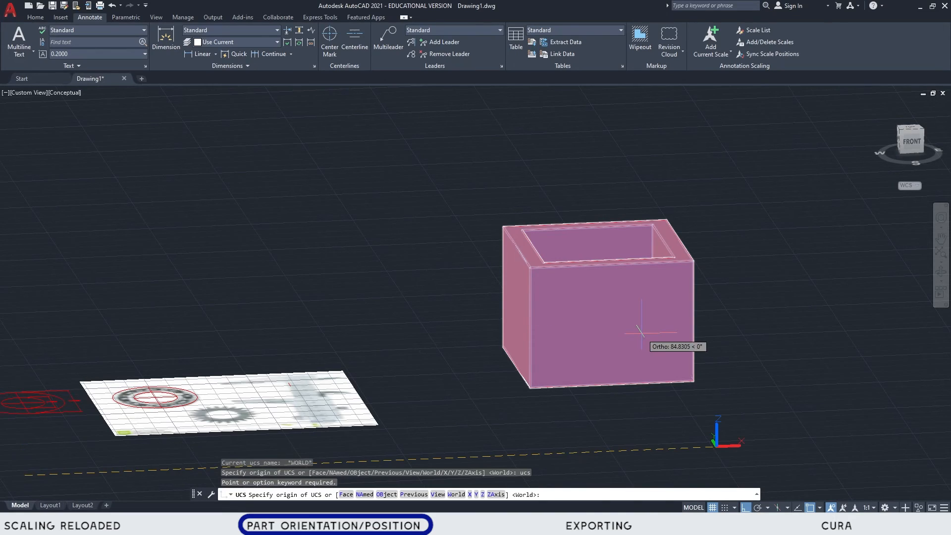
{"action": "left_click", "coordinate": [529, 267]}
{"action": "key", "text": "Return"}
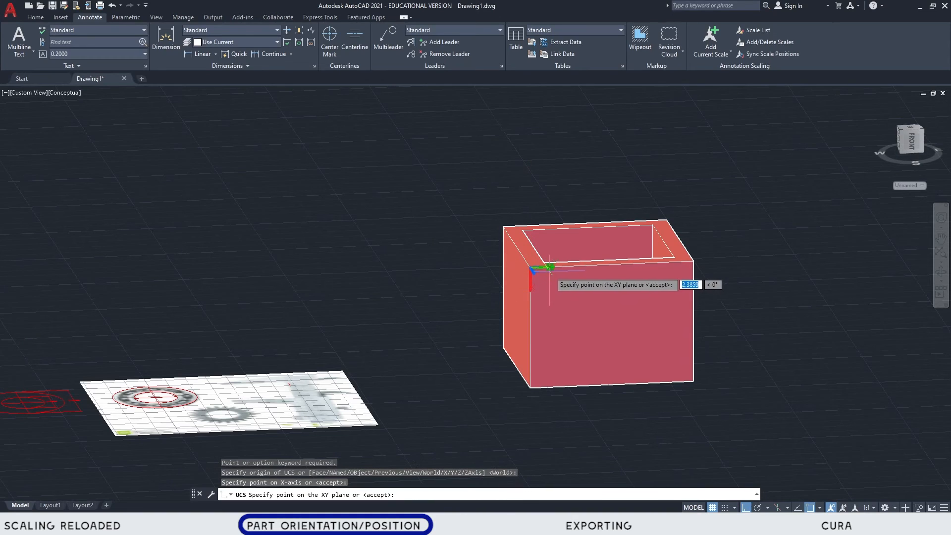
{"action": "key", "text": "Return"}
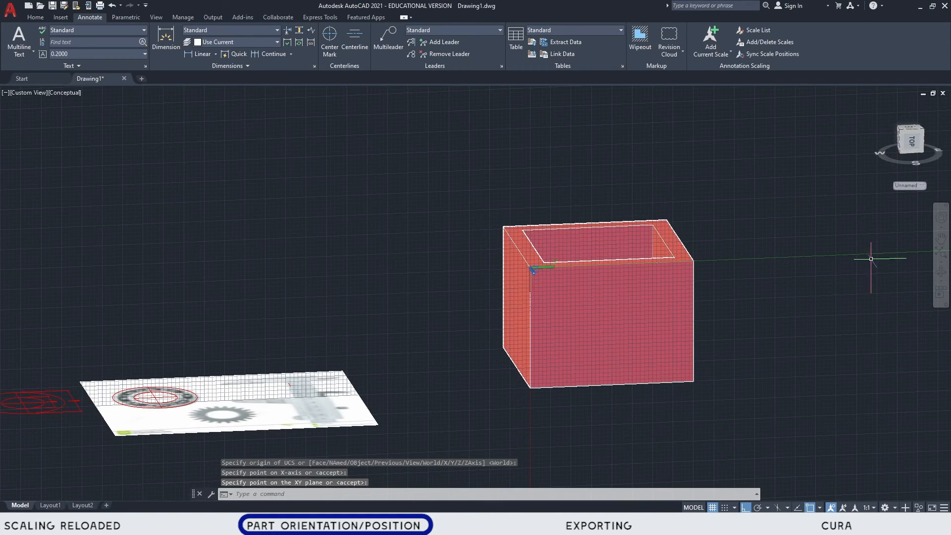
Step: Examine the box's orientation in the new coordinate system from the front, at several angles and in an isometric corner view
{"action": "middle_click_drag", "start_coordinate": [913, 244], "coordinate": [471, 191], "text": "shift"}
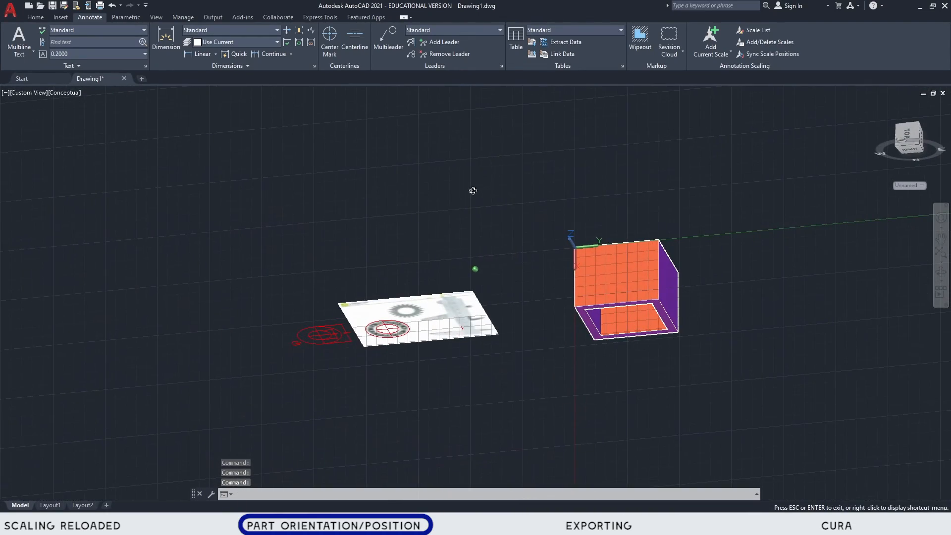
{"action": "left_click", "coordinate": [906, 134]}
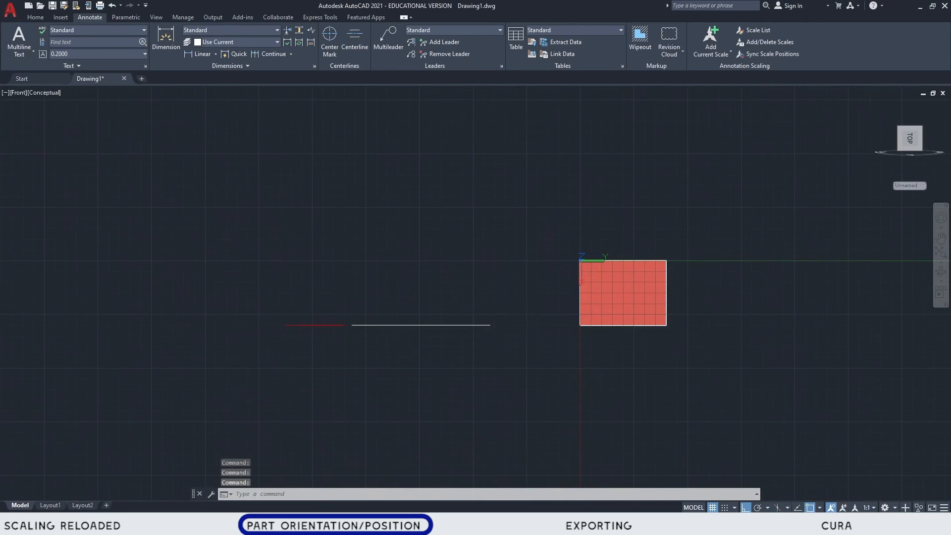
{"action": "middle_click_drag", "start_coordinate": [722, 309], "coordinate": [691, 242], "text": "shift"}
{"action": "middle_click_drag", "start_coordinate": [631, 360], "coordinate": [632, 401]}
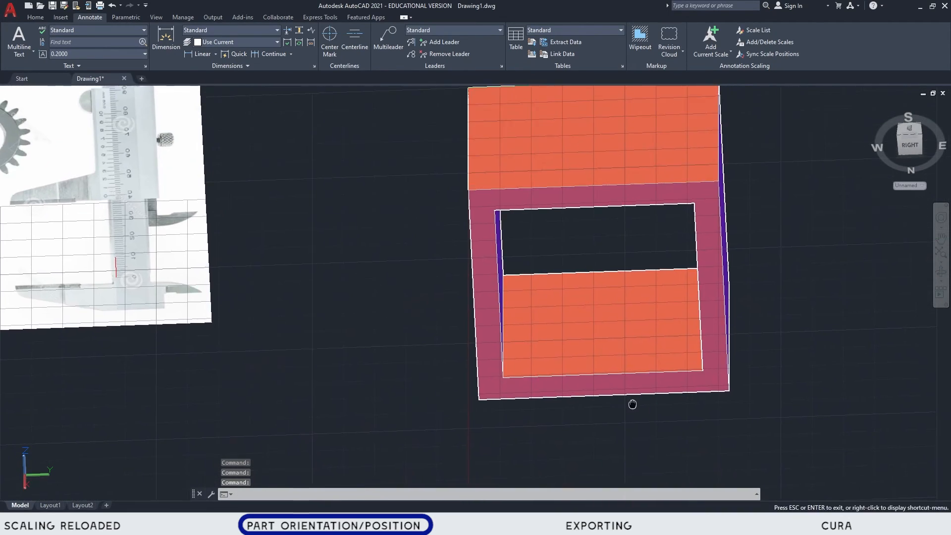
{"action": "middle_click_drag", "start_coordinate": [843, 212], "coordinate": [790, 377], "text": "shift"}
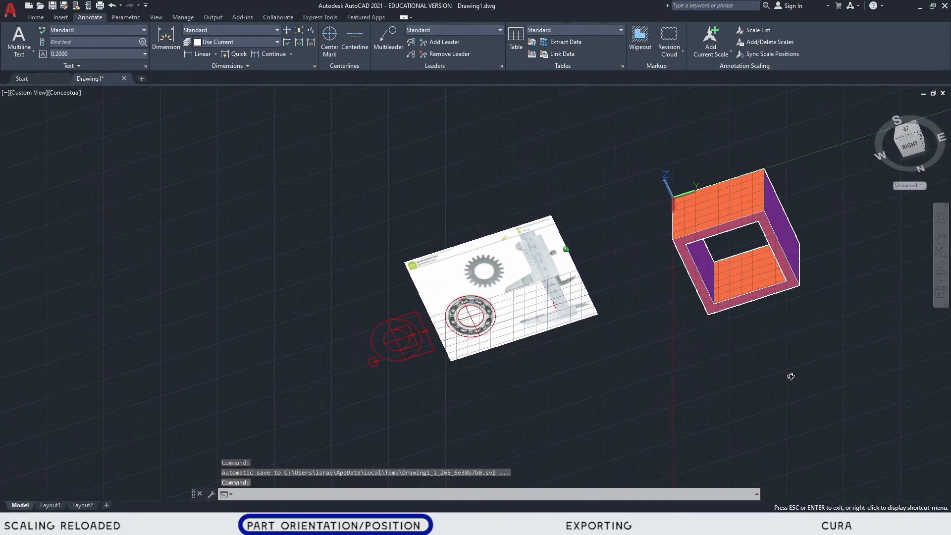
{"action": "scroll", "coordinate": [837, 330], "scroll_direction": "up", "scroll_amount": 2}
{"action": "middle_click_drag", "start_coordinate": [836, 331], "coordinate": [658, 421]}
{"action": "scroll", "coordinate": [605, 360], "scroll_direction": "up", "scroll_amount": 2}
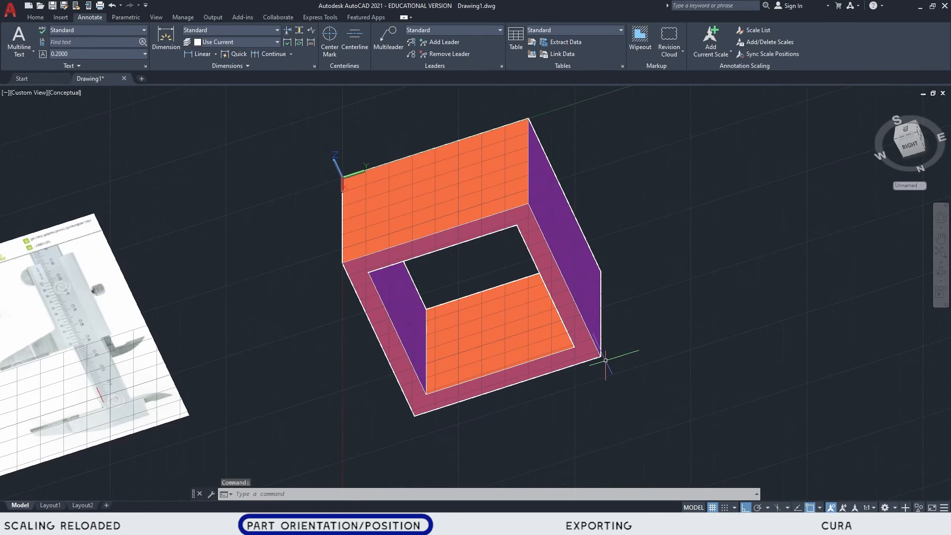
{"action": "left_click", "coordinate": [921, 135]}
{"action": "scroll", "coordinate": [586, 380], "scroll_direction": "up", "scroll_amount": 6}
{"action": "middle_click_drag", "start_coordinate": [583, 370], "coordinate": [533, 288]}
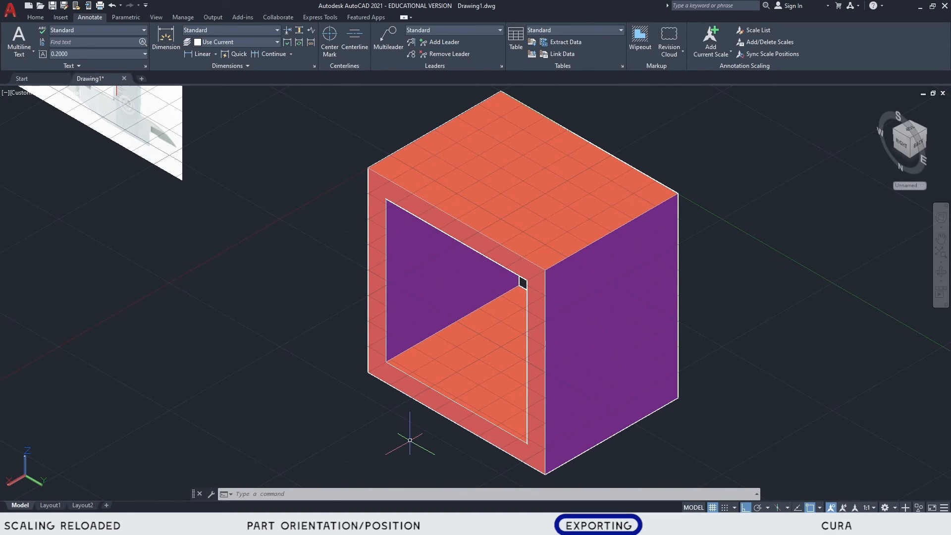
Step: Export the hollow box solid in Lithography (*.stl) format to the Documents folder as hollow cube.stl
{"action": "left_click", "coordinate": [15, 13]}
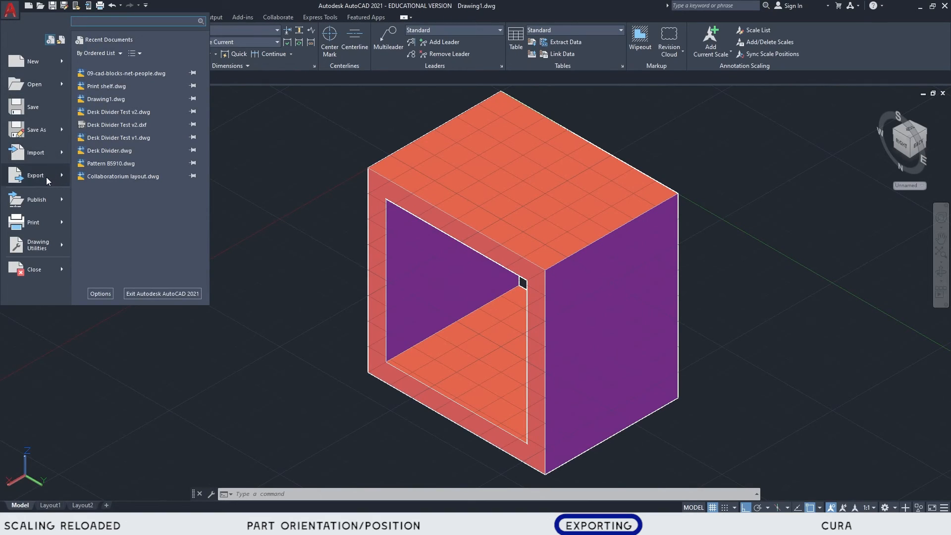
{"action": "mouse_move", "coordinate": [46, 177]}
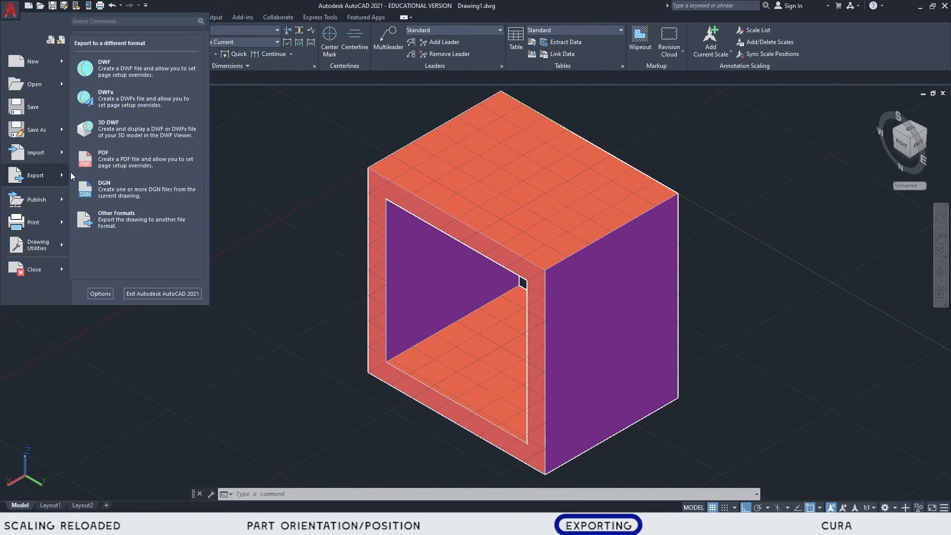
{"action": "left_click", "coordinate": [116, 219]}
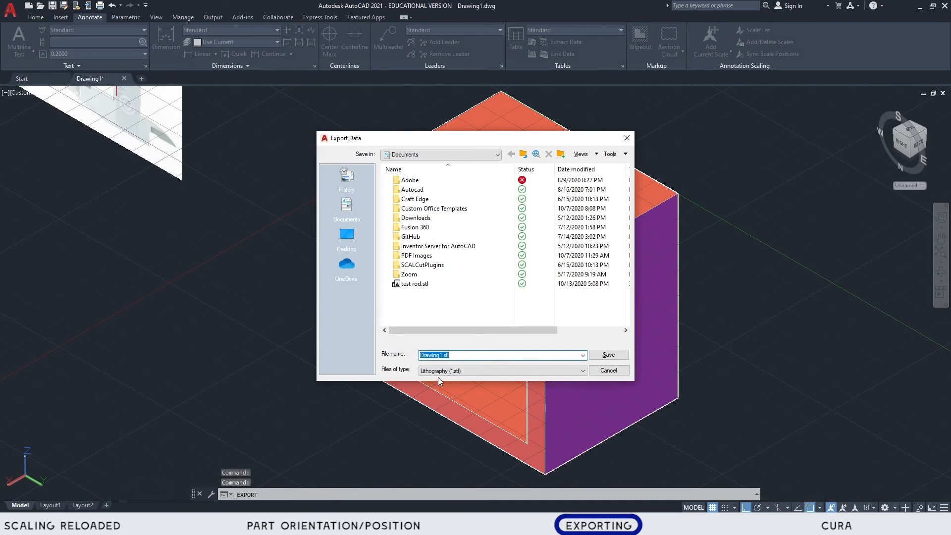
{"action": "left_click", "coordinate": [447, 356]}
{"action": "key", "text": "BackSpace"}
{"action": "key", "text": "BackSpace"}
{"action": "key", "text": "BackSpace"}
{"action": "key", "text": "BackSpace"}
{"action": "key", "text": "BackSpace"}
{"action": "key", "text": "BackSpace"}
{"action": "key", "text": "BackSpace"}
{"action": "key", "text": "BackSpace"}
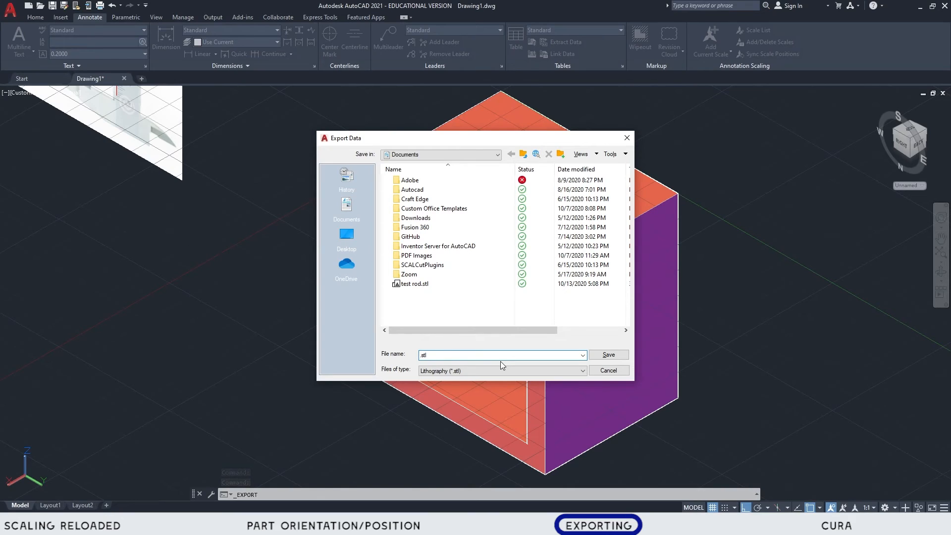
{"action": "type", "text": "hollow cube"}
{"action": "left_click", "coordinate": [602, 355]}
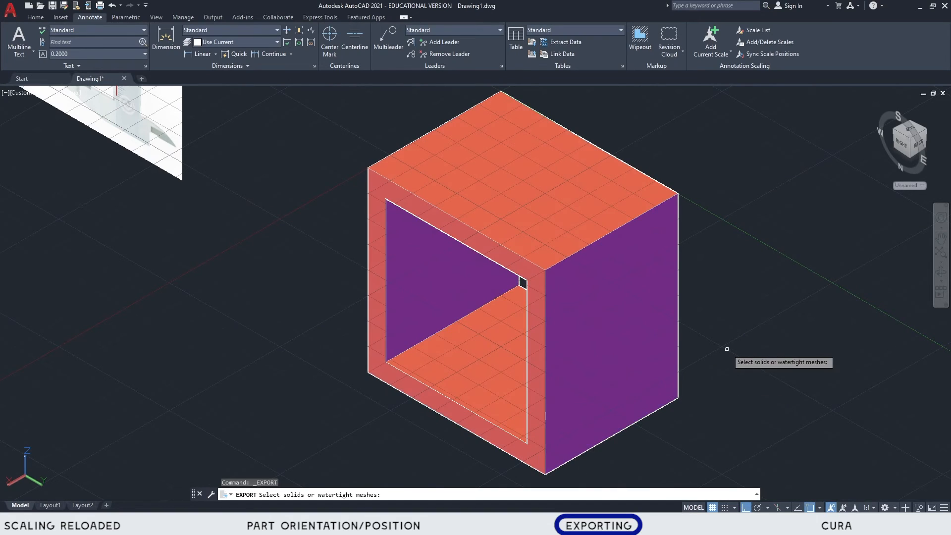
{"action": "left_click", "coordinate": [569, 223]}
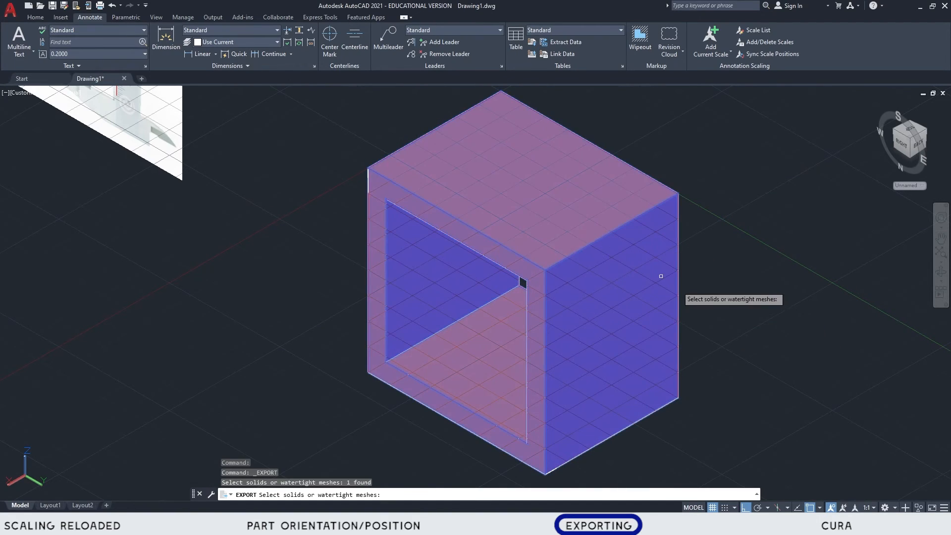
{"action": "key", "text": "Return"}
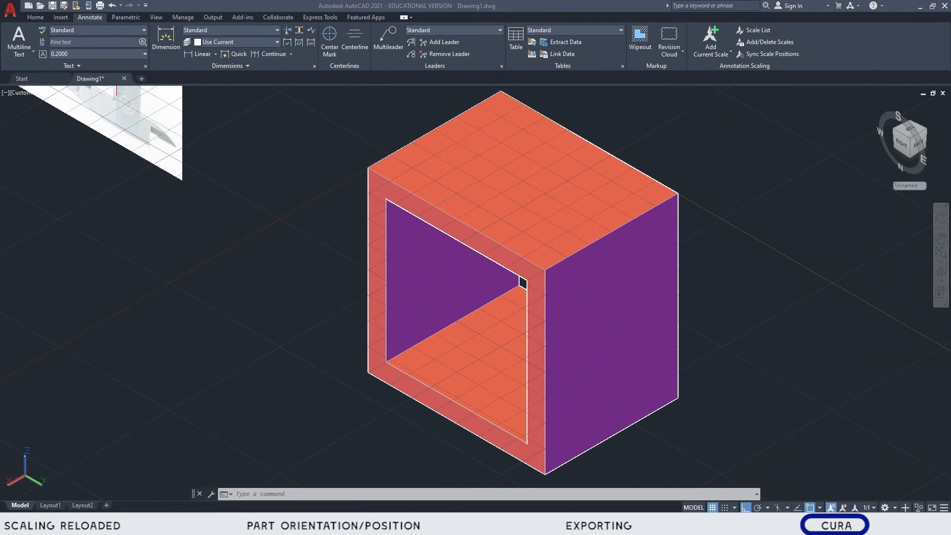
Step: Switch to Ultimaker Cura 4.6 and load the exported hollow cube STL onto the build plate
{"action": "key", "text": "super"}
{"action": "type", "text": "cura"}
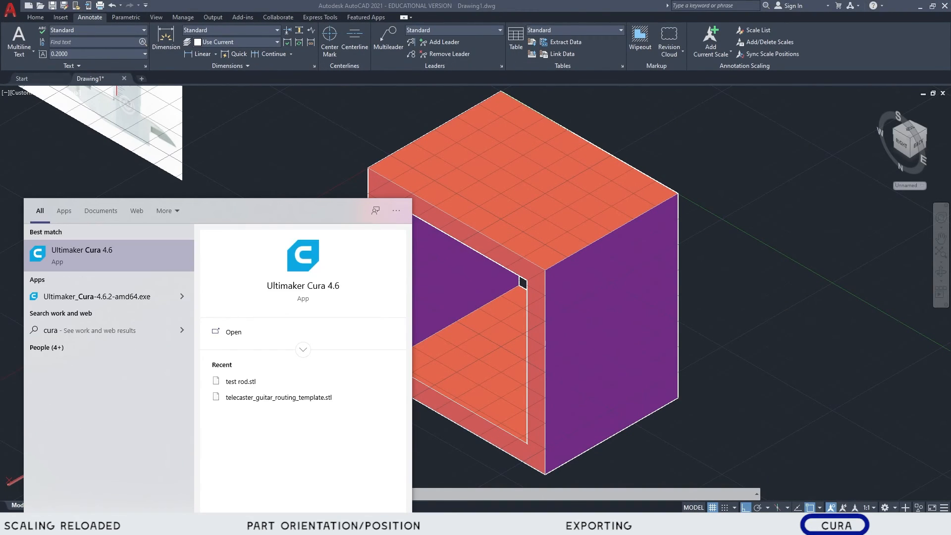
{"action": "left_click", "coordinate": [97, 249]}
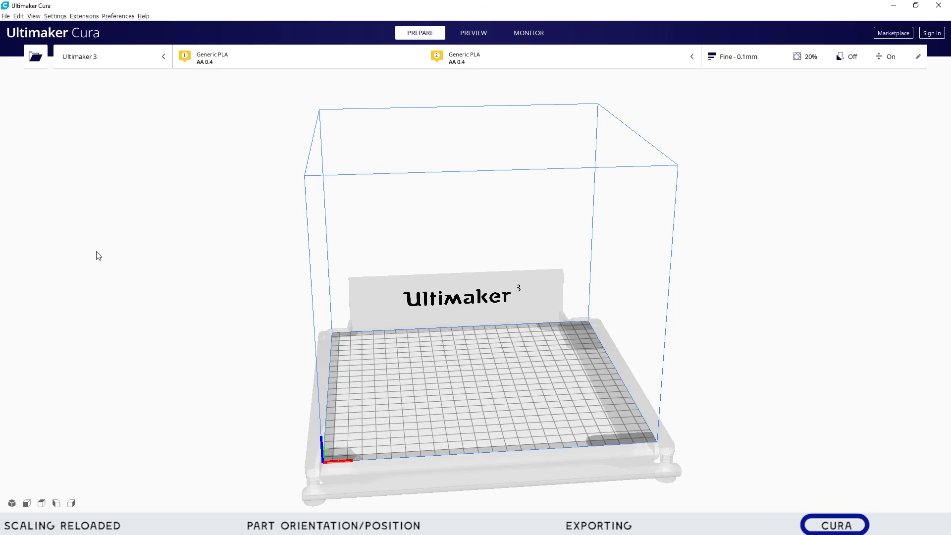
{"action": "left_click", "coordinate": [38, 64]}
{"action": "left_click", "coordinate": [121, 86]}
{"action": "left_click", "coordinate": [392, 263]}
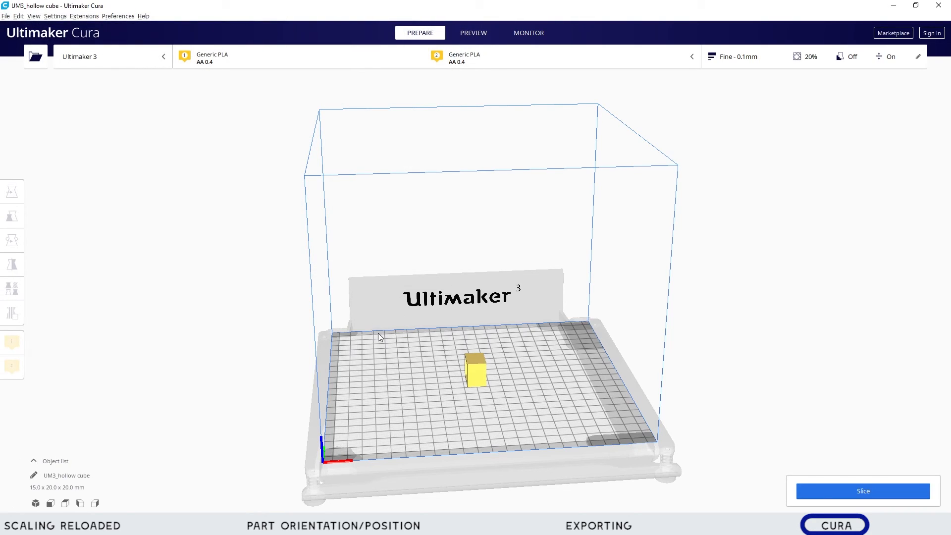
Step: Examine the imported cube's size, orientation and placement on the build plate from the front, above and the side
{"action": "middle_click_drag", "start_coordinate": [441, 377], "coordinate": [389, 340]}
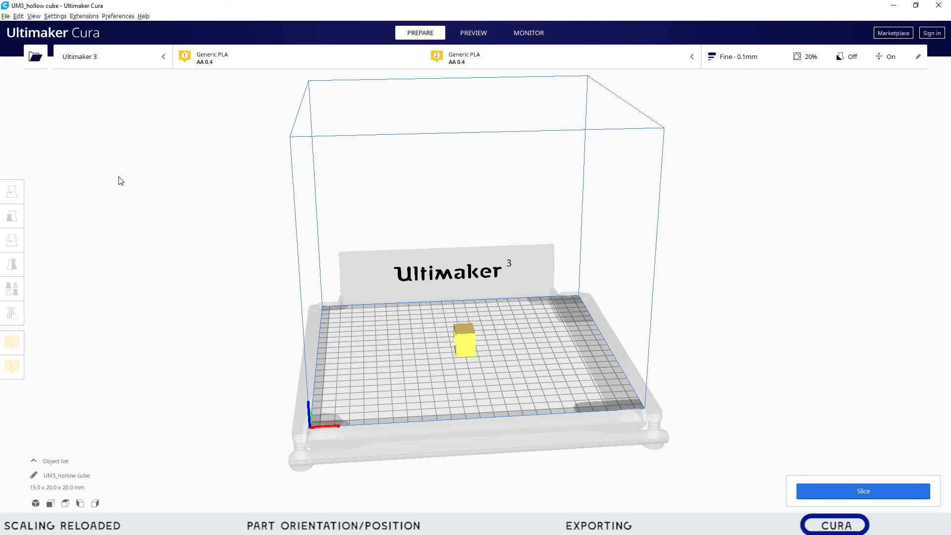
{"action": "scroll", "coordinate": [477, 378], "scroll_direction": "up", "scroll_amount": 5}
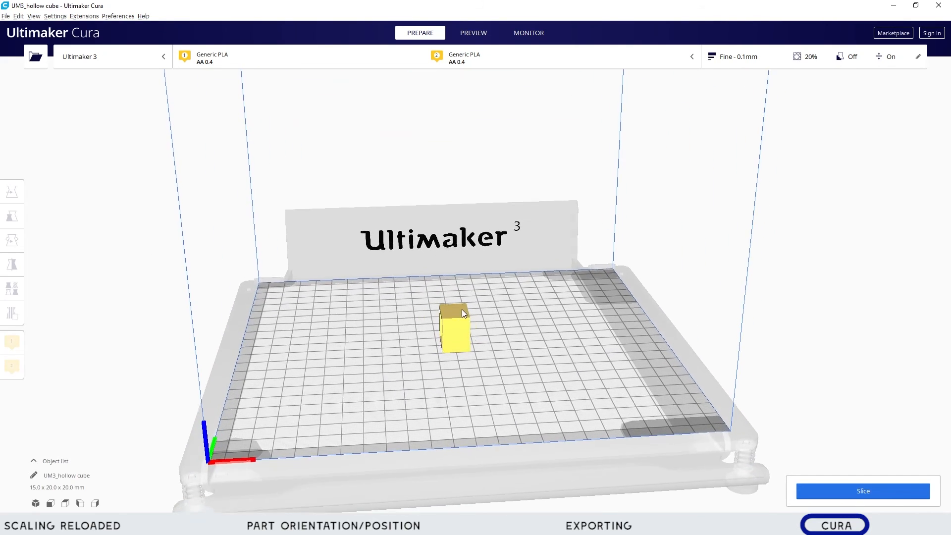
{"action": "mouse_move", "coordinate": [439, 343]}
{"action": "right_mouse_down"}
{"action": "mouse_move", "coordinate": [512, 355]}
{"action": "mouse_move", "coordinate": [622, 343]}
{"action": "mouse_move", "coordinate": [604, 361]}
{"action": "mouse_move", "coordinate": [531, 367]}
{"action": "mouse_move", "coordinate": [480, 351]}
{"action": "mouse_move", "coordinate": [356, 361]}
{"action": "mouse_move", "coordinate": [441, 312]}
{"action": "mouse_move", "coordinate": [453, 343]}
{"action": "right_mouse_up"}
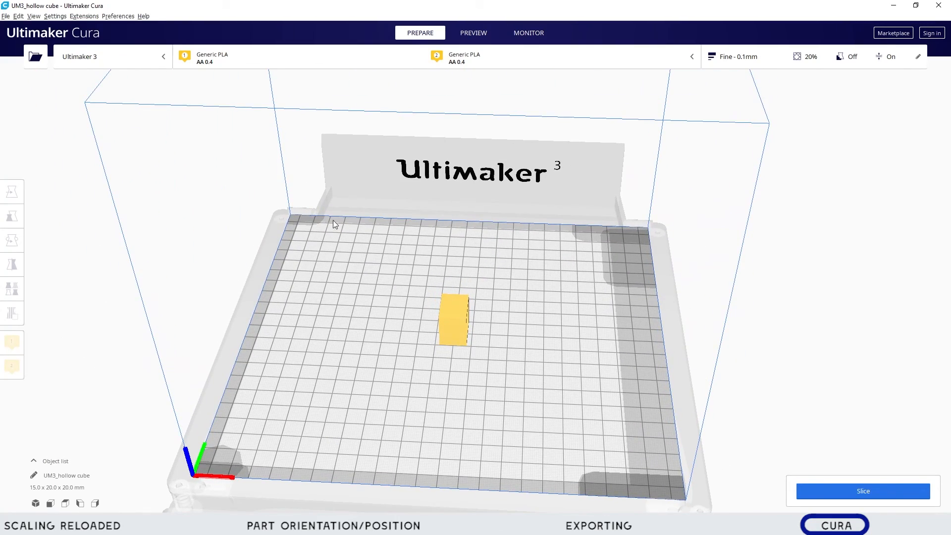
{"action": "scroll", "coordinate": [429, 382], "scroll_direction": "down", "scroll_amount": 3}
{"action": "right_click_drag", "start_coordinate": [429, 382], "coordinate": [469, 432]}
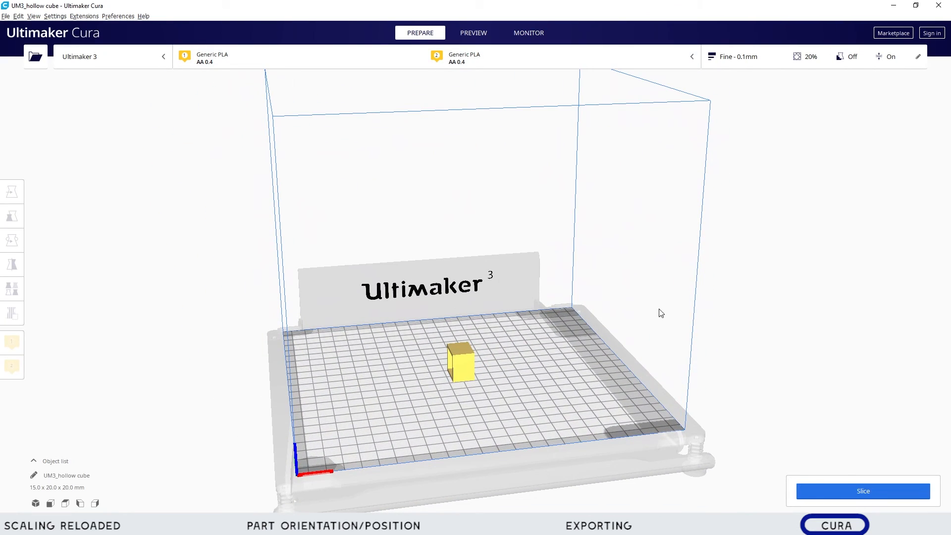
{"action": "scroll", "coordinate": [589, 367], "scroll_direction": "up", "scroll_amount": 2}
{"action": "middle_click_drag", "start_coordinate": [569, 393], "coordinate": [565, 288]}
{"action": "right_click_drag", "start_coordinate": [566, 288], "coordinate": [671, 291]}
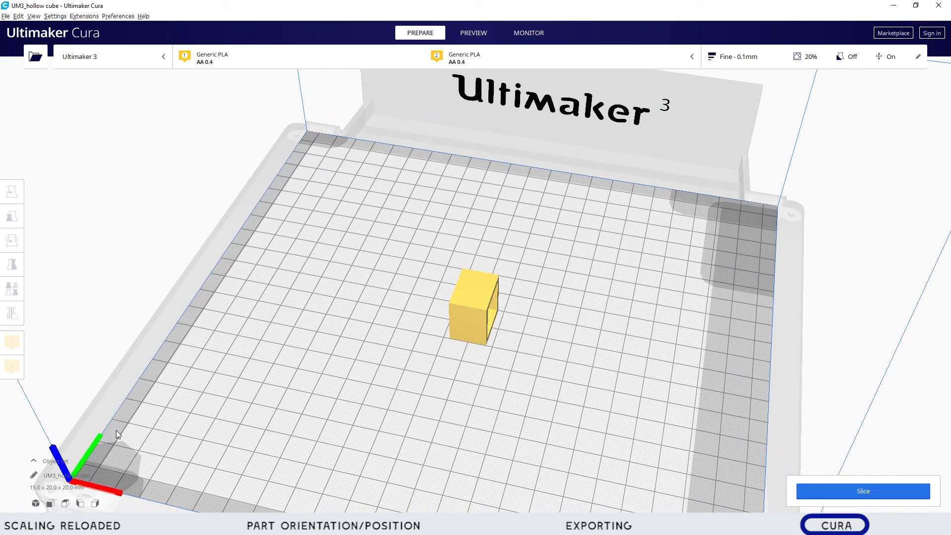
{"action": "middle_click_drag", "start_coordinate": [615, 478], "coordinate": [580, 449]}
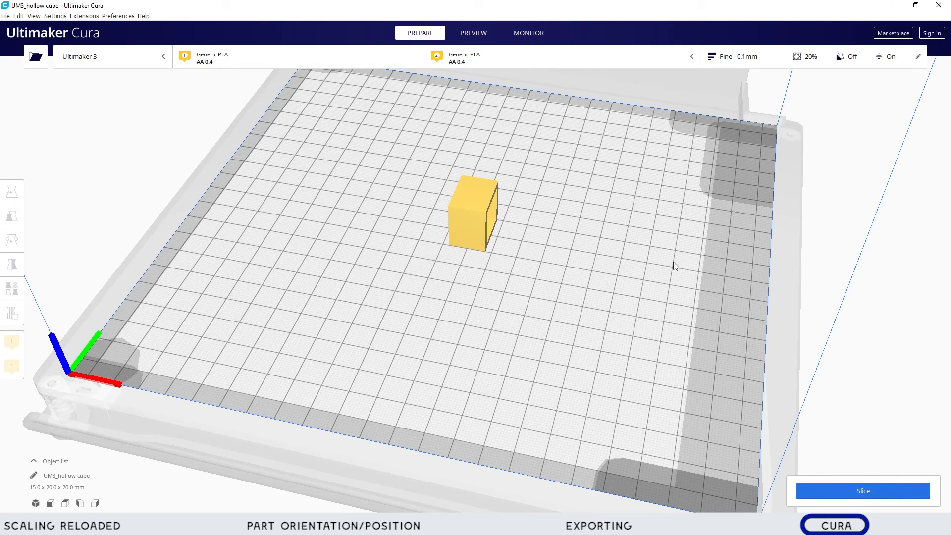
Step: Move the cube to the side of the build plate and back near the centre, at about X 9.2 mm and Y -0.8 mm
{"action": "right_click_drag", "start_coordinate": [679, 261], "coordinate": [547, 300]}
{"action": "left_click", "coordinate": [442, 253]}
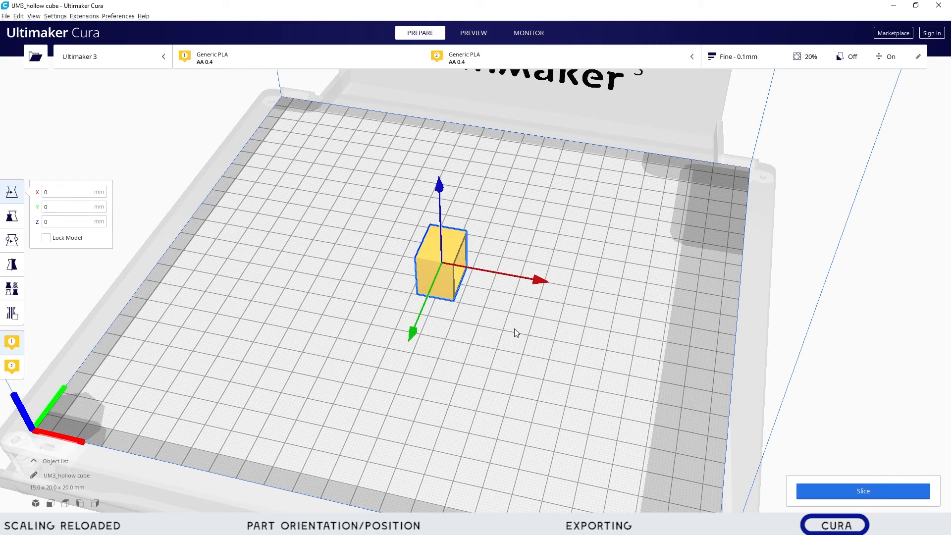
{"action": "left_click_drag", "start_coordinate": [431, 258], "coordinate": [646, 294]}
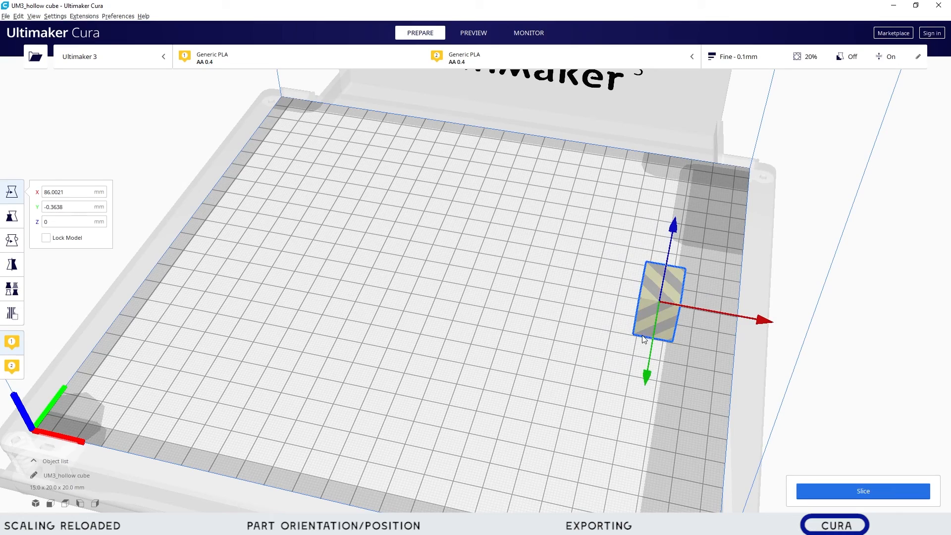
{"action": "scroll", "coordinate": [660, 325], "scroll_direction": "up", "scroll_amount": 2}
{"action": "right_click_drag", "start_coordinate": [701, 340], "coordinate": [706, 379]}
{"action": "left_click_drag", "start_coordinate": [702, 369], "coordinate": [453, 303]}
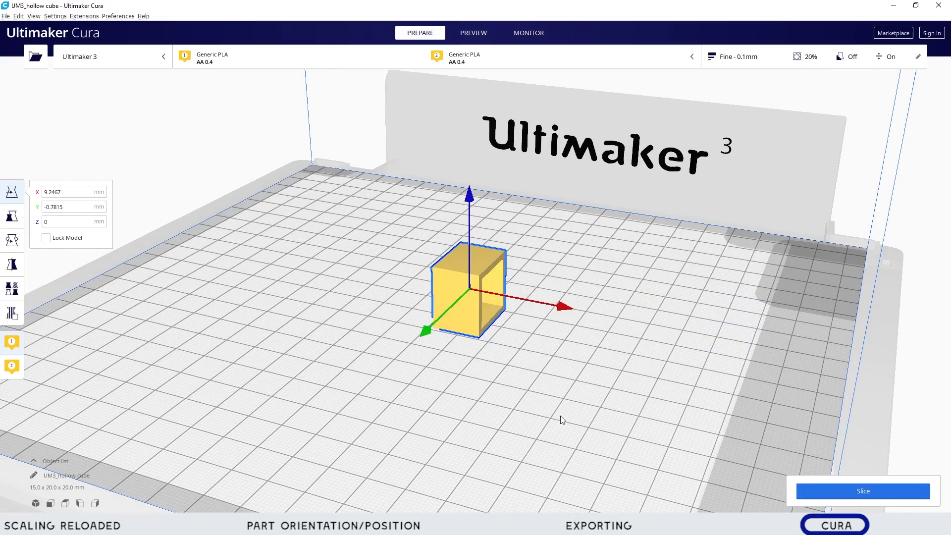
{"action": "right_click_drag", "start_coordinate": [596, 429], "coordinate": [691, 442]}
{"action": "scroll", "coordinate": [350, 271], "scroll_direction": "down", "scroll_amount": 1}
{"action": "right_click_drag", "start_coordinate": [491, 386], "coordinate": [507, 343]}
{"action": "right_click_drag", "start_coordinate": [480, 280], "coordinate": [511, 371]}
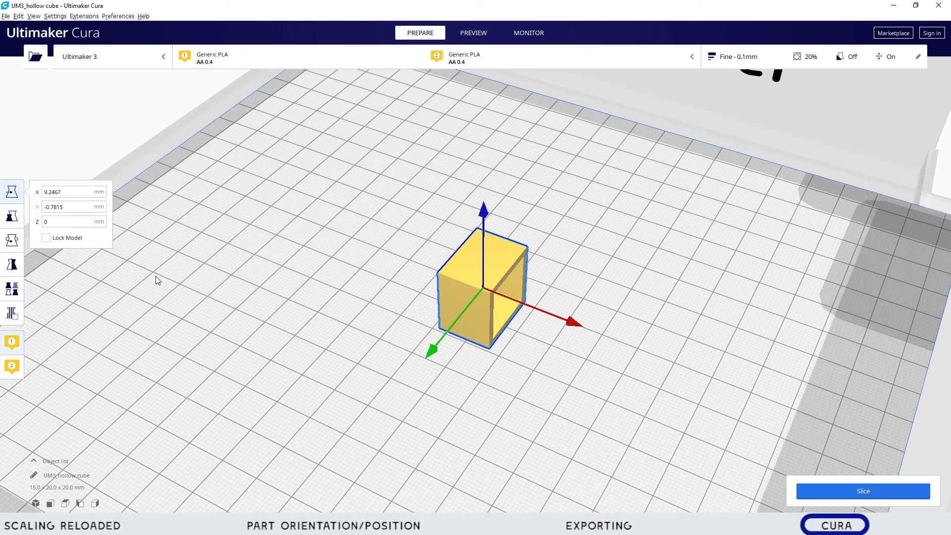
Step: Rotate the hollow cube 90° about its Y axis so that its open side faces upward
{"action": "right_click_drag", "start_coordinate": [224, 287], "coordinate": [578, 355]}
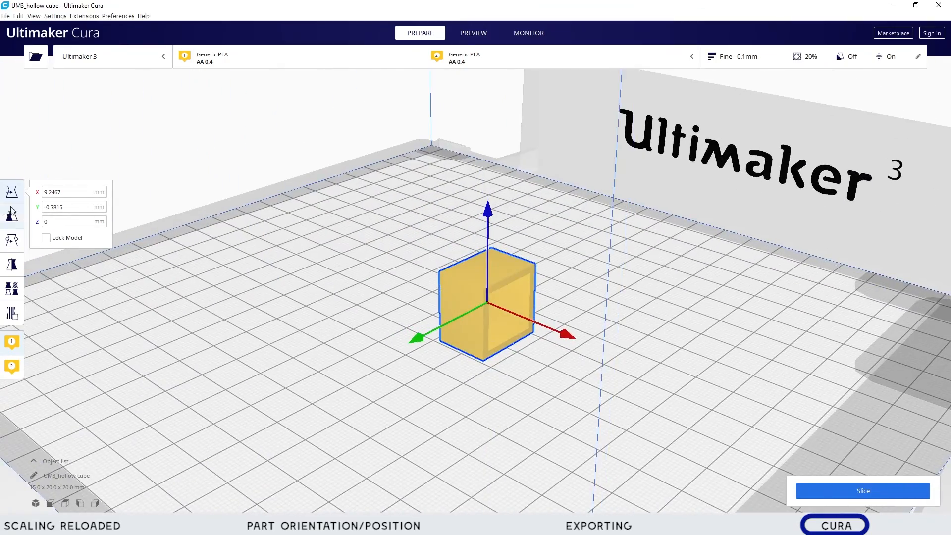
{"action": "left_click", "coordinate": [11, 240]}
{"action": "right_click_drag", "start_coordinate": [639, 337], "coordinate": [459, 323]}
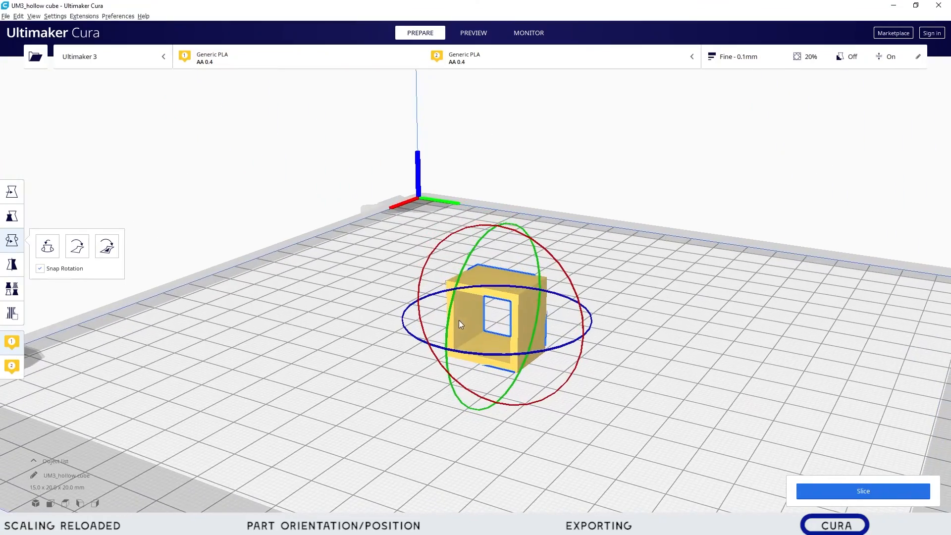
{"action": "right_click_drag", "start_coordinate": [263, 279], "coordinate": [442, 308]}
{"action": "right_click_drag", "start_coordinate": [463, 236], "coordinate": [471, 278]}
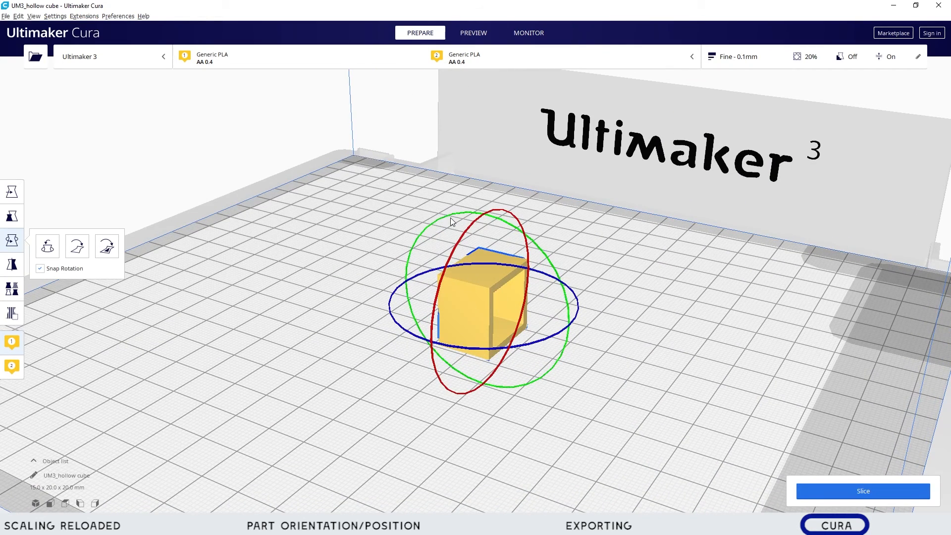
{"action": "left_click_drag", "start_coordinate": [450, 216], "coordinate": [356, 342]}
{"action": "left_click", "coordinate": [570, 400]}
{"action": "right_click_drag", "start_coordinate": [570, 400], "coordinate": [429, 343]}
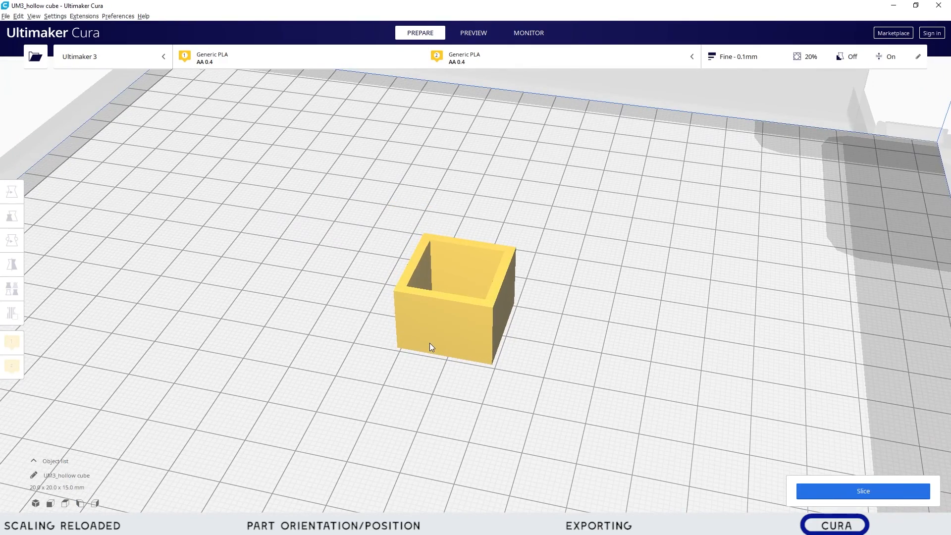
Step: Examine the cube's scale dimensions in millimetres and percent and compare its size with the printer's build volume
{"action": "left_click", "coordinate": [442, 338]}
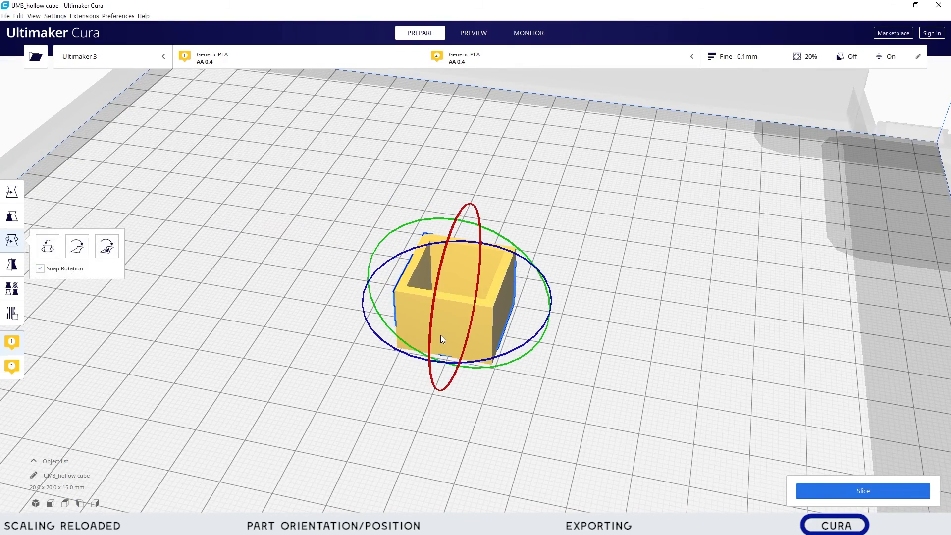
{"action": "left_click", "coordinate": [13, 216]}
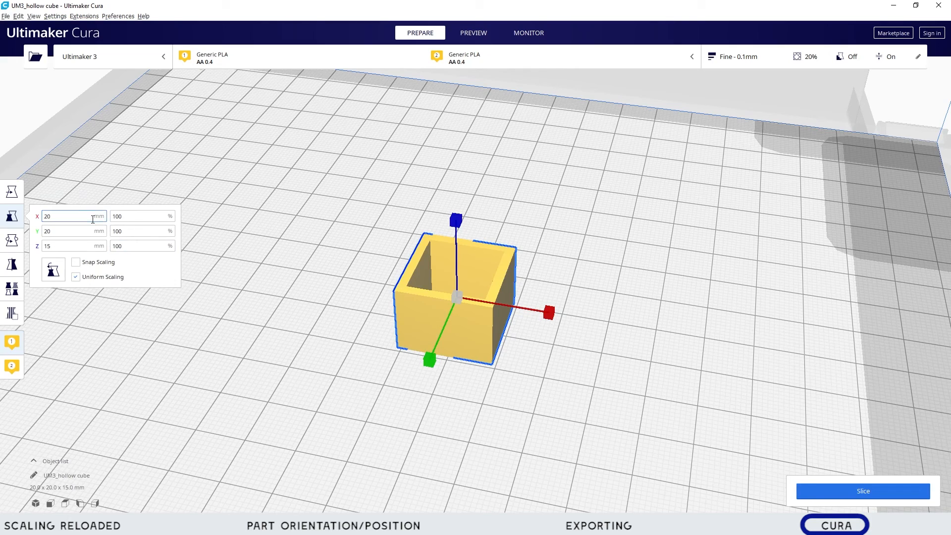
{"action": "left_click", "coordinate": [79, 247]}
{"action": "scroll", "coordinate": [426, 316], "scroll_direction": "down", "scroll_amount": 8}
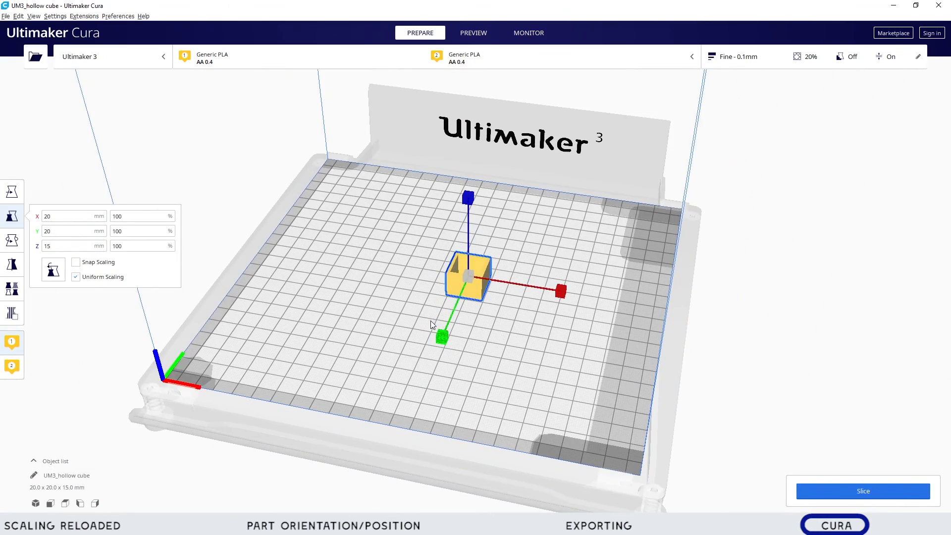
{"action": "scroll", "coordinate": [432, 371], "scroll_direction": "down", "scroll_amount": 2}
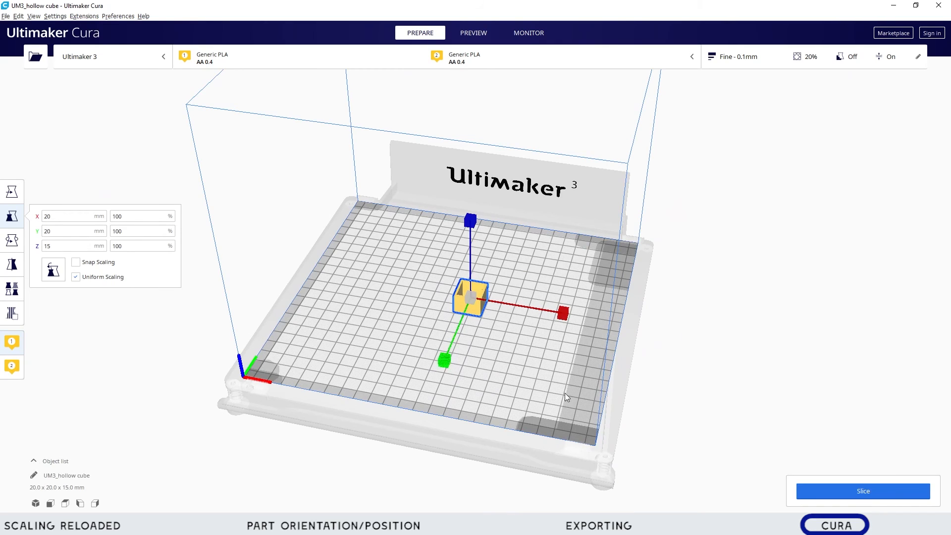
{"action": "right_click_drag", "start_coordinate": [507, 231], "coordinate": [570, 375]}
{"action": "scroll", "coordinate": [549, 370], "scroll_direction": "down", "scroll_amount": 3}
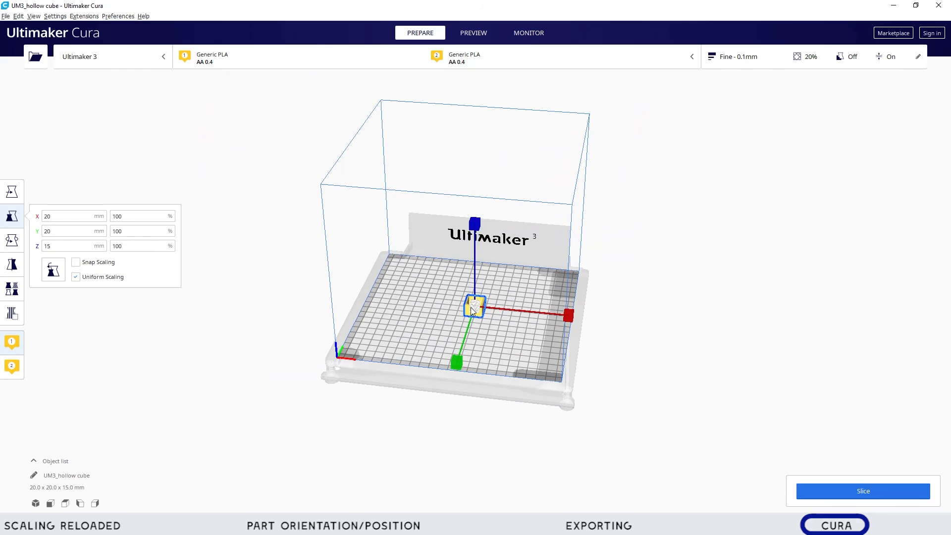
{"action": "scroll", "coordinate": [470, 308], "scroll_direction": "down", "scroll_amount": 1}
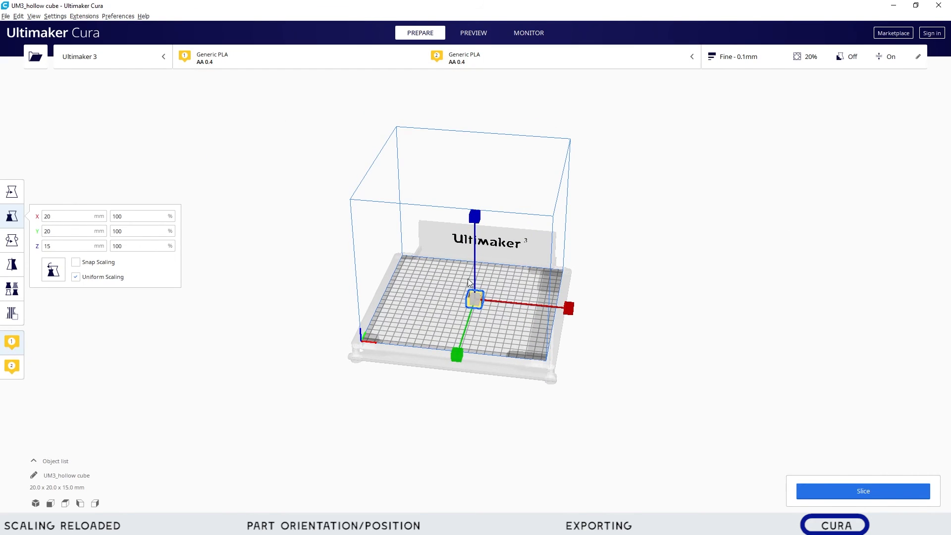
{"action": "scroll", "coordinate": [465, 297], "scroll_direction": "up", "scroll_amount": 5}
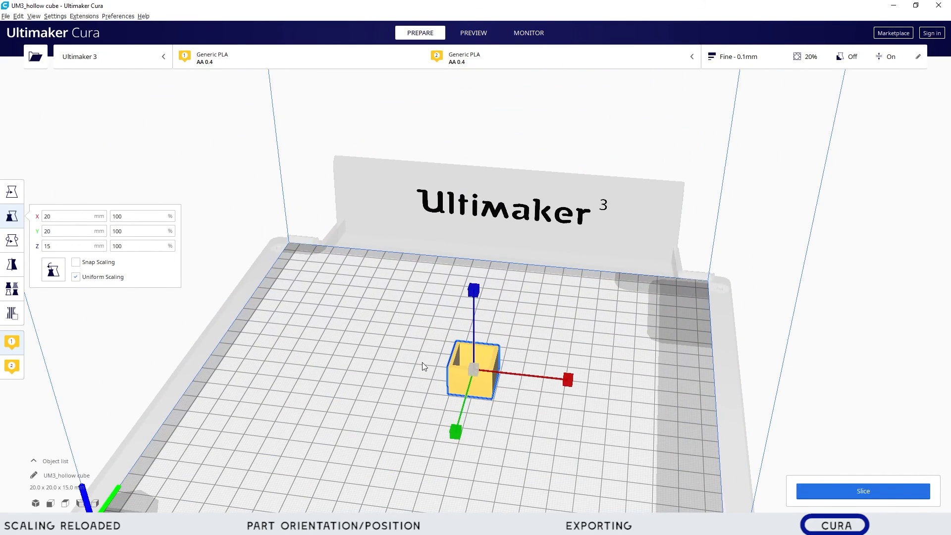
{"action": "scroll", "coordinate": [459, 265], "scroll_direction": "up", "scroll_amount": 3}
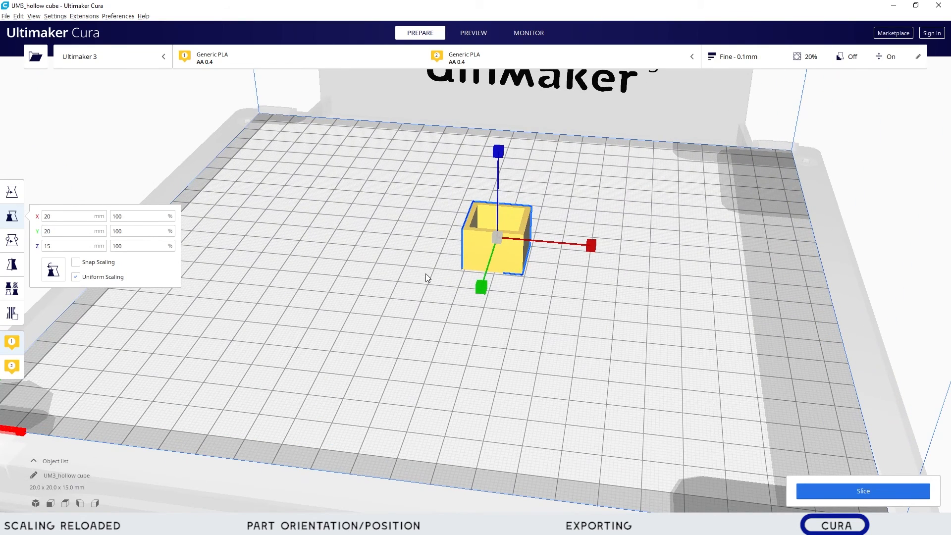
{"action": "scroll", "coordinate": [426, 293], "scroll_direction": "up", "scroll_amount": 2}
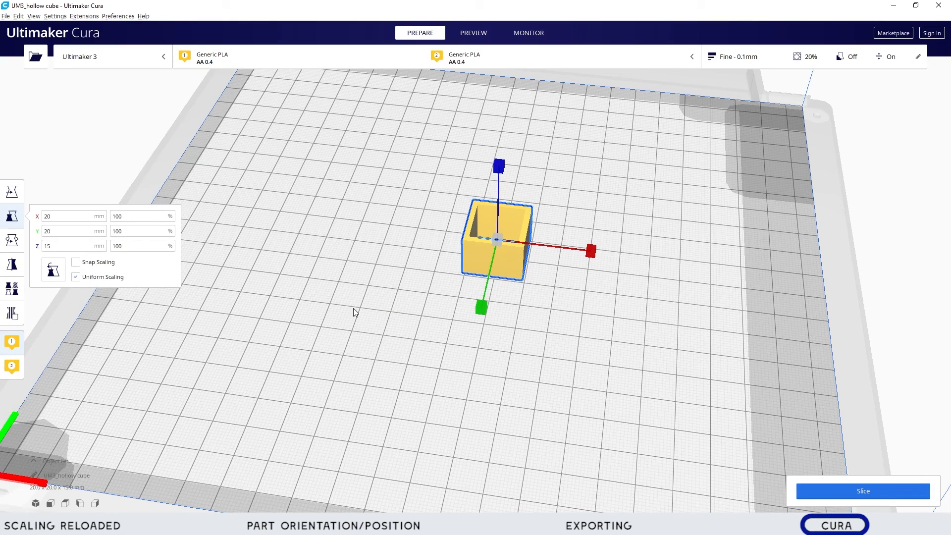
Step: Scale the cube uniformly to 2540 % and compare it with the build volume
{"action": "left_click_drag", "start_coordinate": [129, 232], "coordinate": [0, 300]}
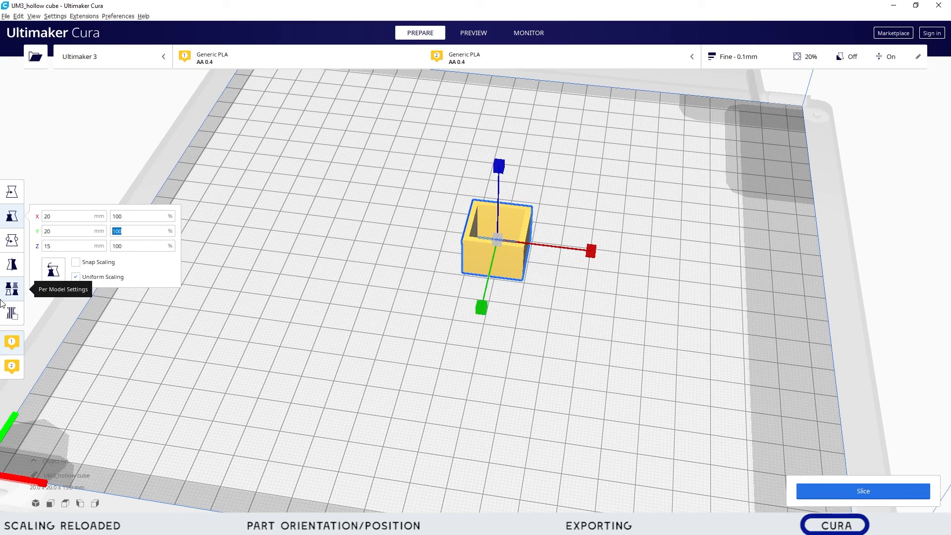
{"action": "double_click", "coordinate": [118, 216]}
{"action": "key", "text": "Tab"}
{"action": "key", "text": "Tab"}
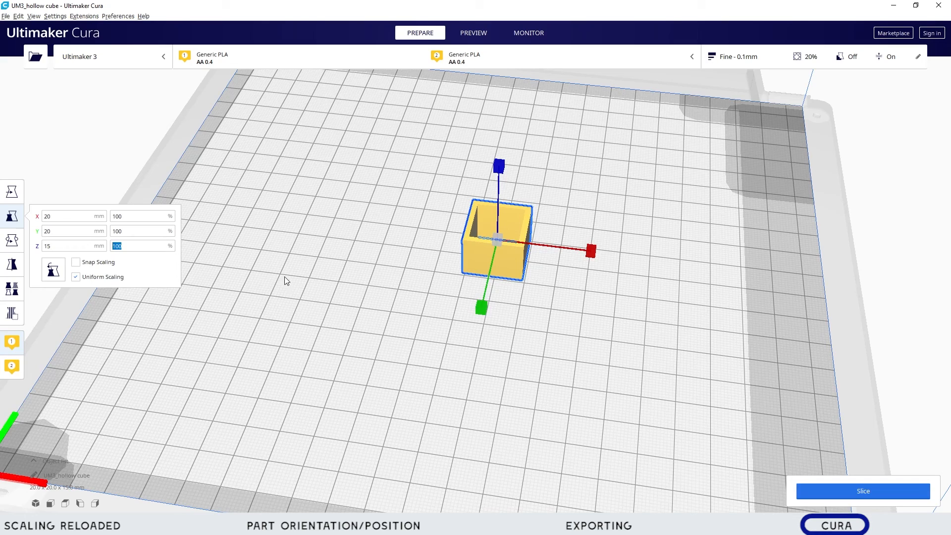
{"action": "left_click", "coordinate": [139, 216]}
{"action": "type", "text": "2540"}
{"action": "key", "text": "Return"}
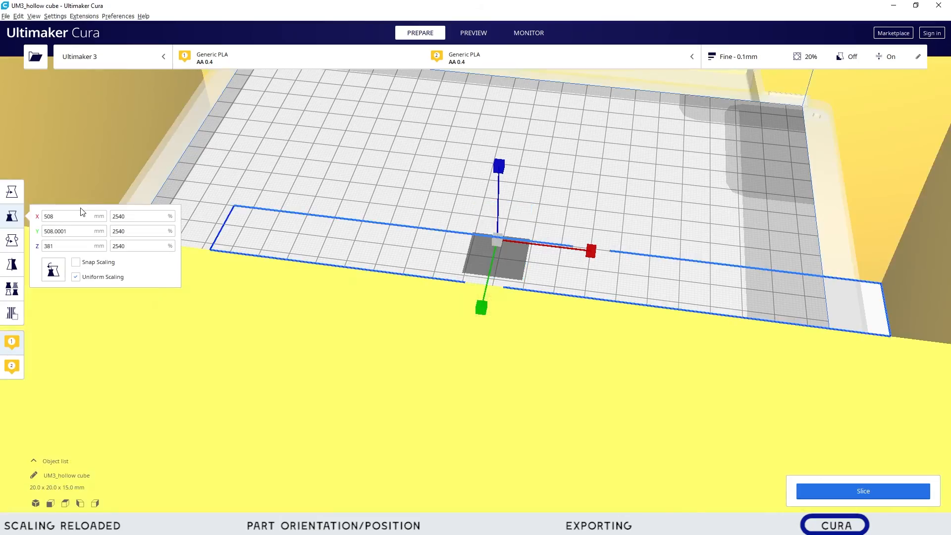
{"action": "scroll", "coordinate": [420, 247], "scroll_direction": "down", "scroll_amount": 5}
{"action": "scroll", "coordinate": [461, 264], "scroll_direction": "down", "scroll_amount": 5}
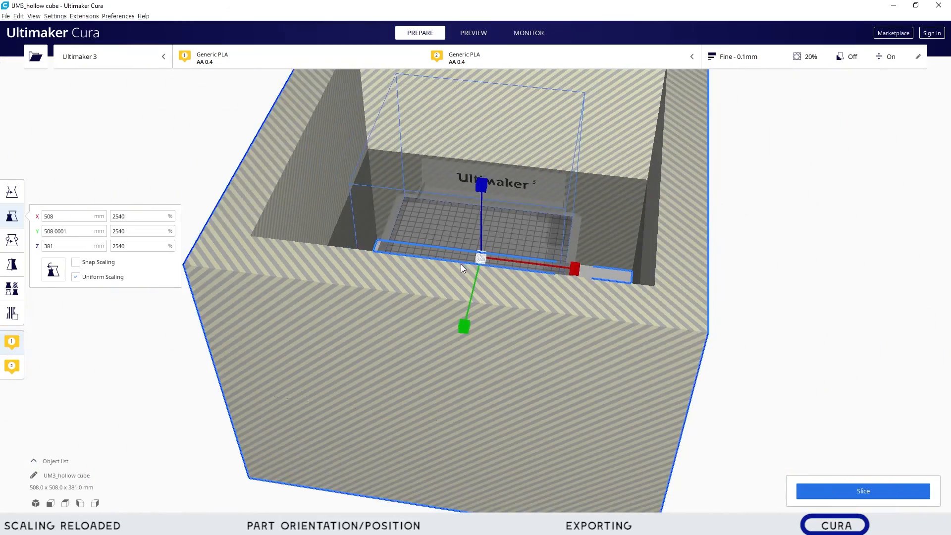
{"action": "right_click_drag", "start_coordinate": [520, 289], "coordinate": [610, 343]}
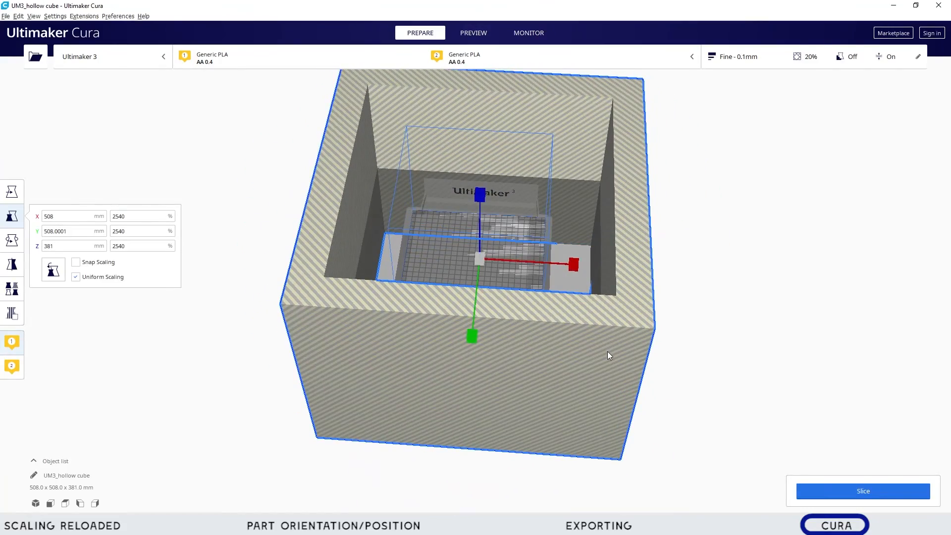
{"action": "scroll", "coordinate": [607, 351], "scroll_direction": "up", "scroll_amount": 4}
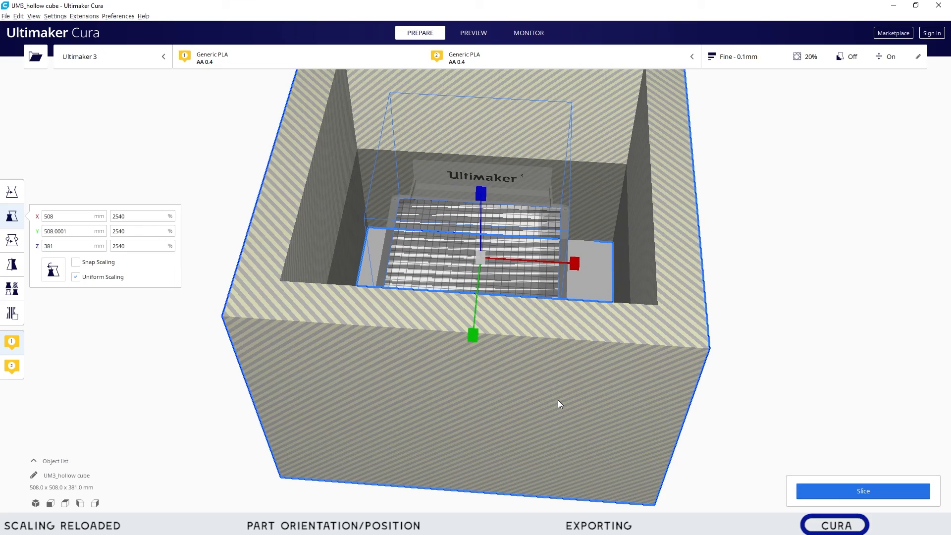
Step: Set the cube's uniform scale back to 100 %
{"action": "double_click", "coordinate": [122, 231]}
{"action": "double_click", "coordinate": [139, 216]}
{"action": "type", "text": "100"}
{"action": "key", "text": "Return"}
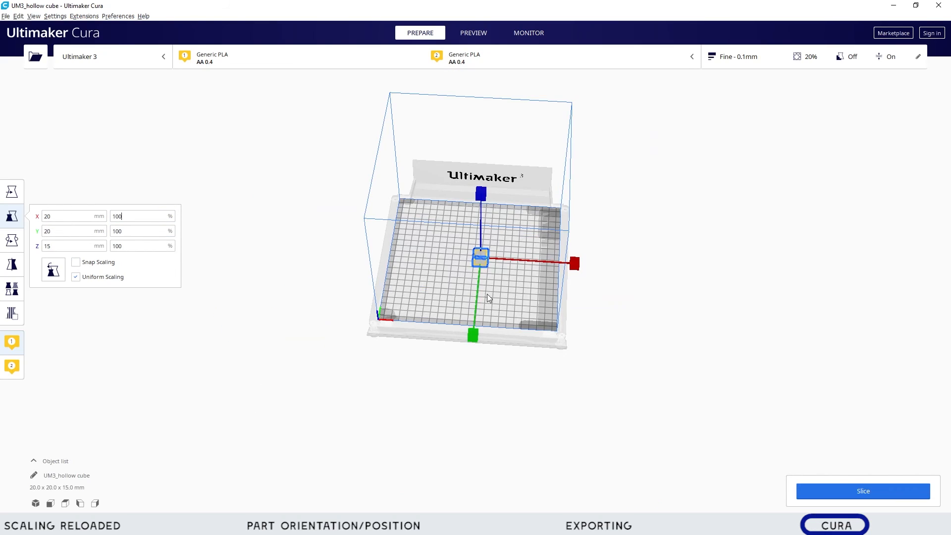
{"action": "scroll", "coordinate": [481, 289], "scroll_direction": "up", "scroll_amount": 3}
{"action": "scroll", "coordinate": [485, 279], "scroll_direction": "up", "scroll_amount": 5}
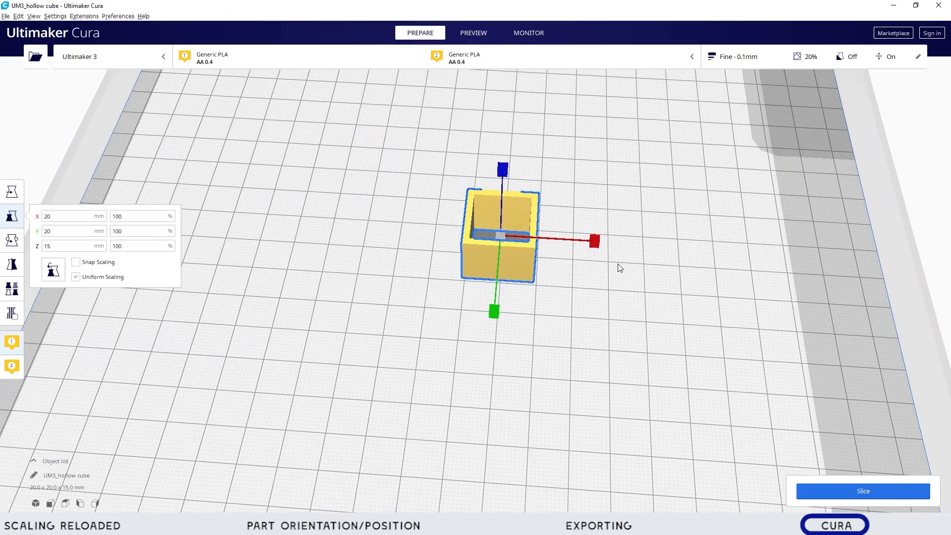
Step: Deselect the cube, slice it with the current Fine - 0.1mm profile and show the result in the layer preview
{"action": "middle_click_drag", "start_coordinate": [619, 266], "coordinate": [483, 240]}
{"action": "right_click_drag", "start_coordinate": [482, 241], "coordinate": [357, 280]}
{"action": "middle_click_drag", "start_coordinate": [357, 281], "coordinate": [539, 315]}
{"action": "right_click_drag", "start_coordinate": [528, 287], "coordinate": [560, 274]}
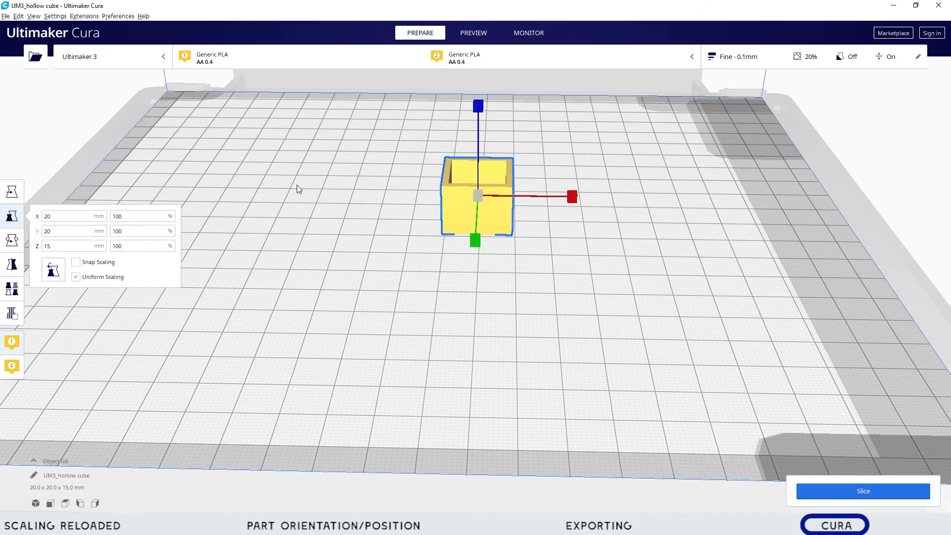
{"action": "left_click", "coordinate": [340, 182]}
{"action": "middle_click_drag", "start_coordinate": [401, 99], "coordinate": [370, 71]}
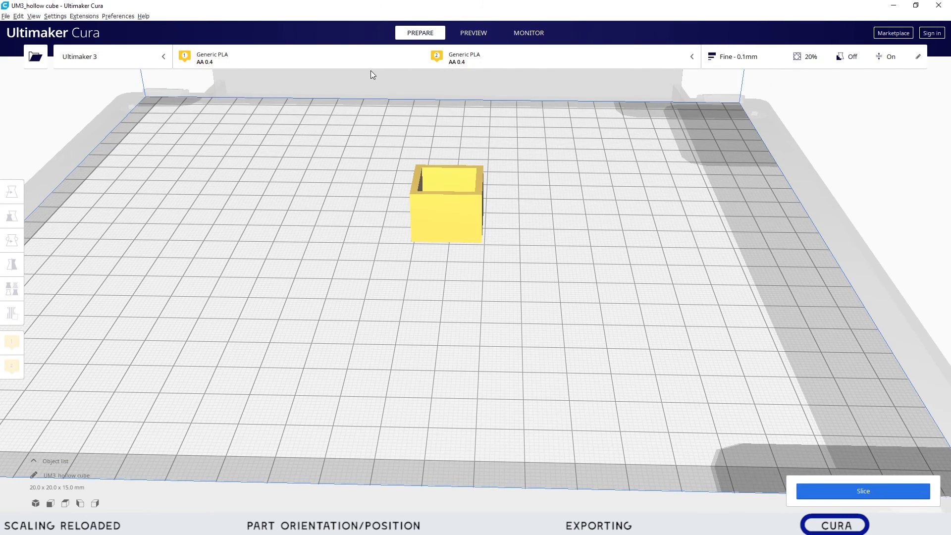
{"action": "left_click", "coordinate": [848, 488]}
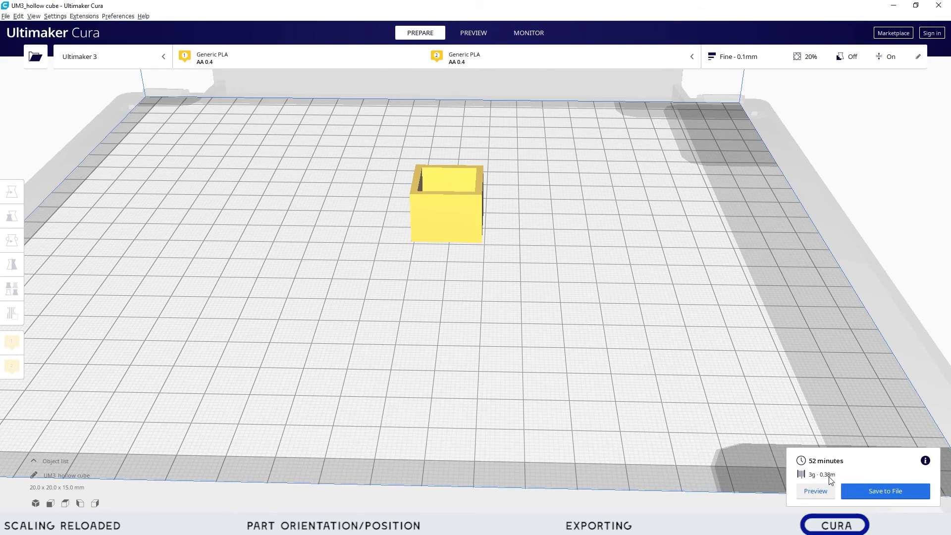
{"action": "right_click_drag", "start_coordinate": [639, 285], "coordinate": [602, 302]}
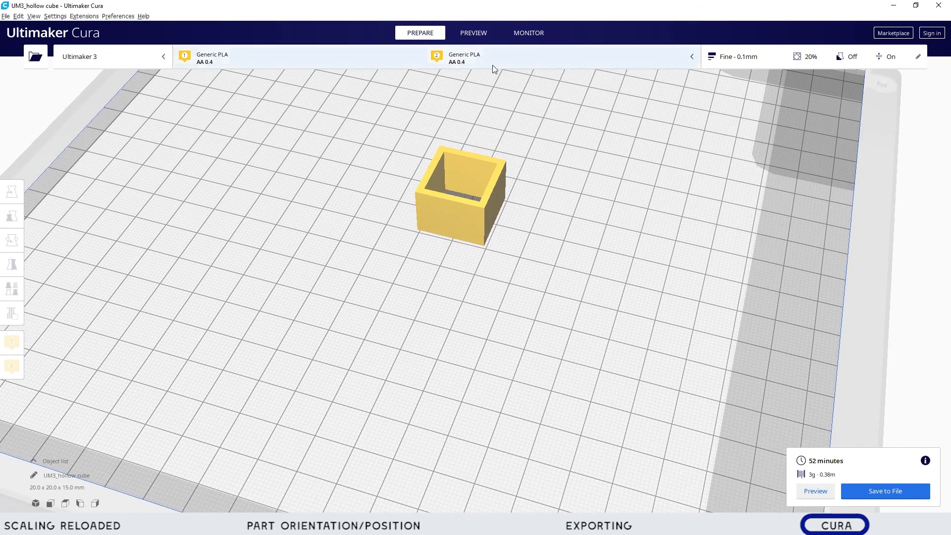
{"action": "left_click", "coordinate": [474, 32]}
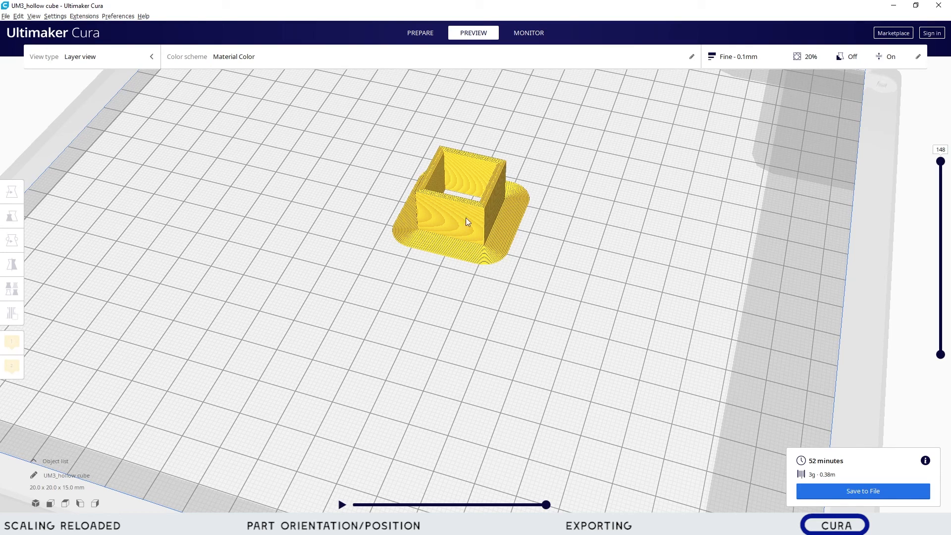
Step: Examine the individual layer lines on the cube's outer walls and upper corner up close
{"action": "scroll", "coordinate": [466, 209], "scroll_direction": "up", "scroll_amount": 8}
{"action": "right_click_drag", "start_coordinate": [493, 282], "coordinate": [520, 293]}
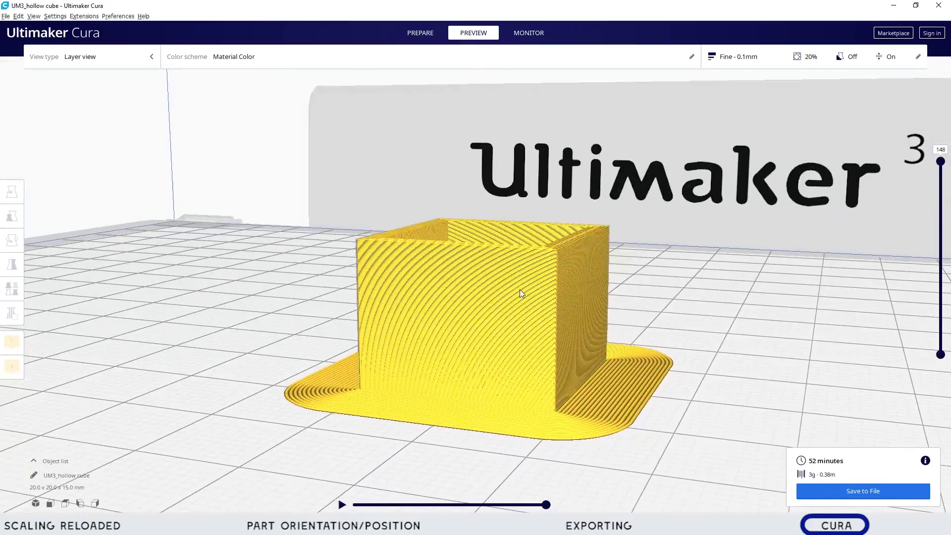
{"action": "scroll", "coordinate": [519, 289], "scroll_direction": "up", "scroll_amount": 10}
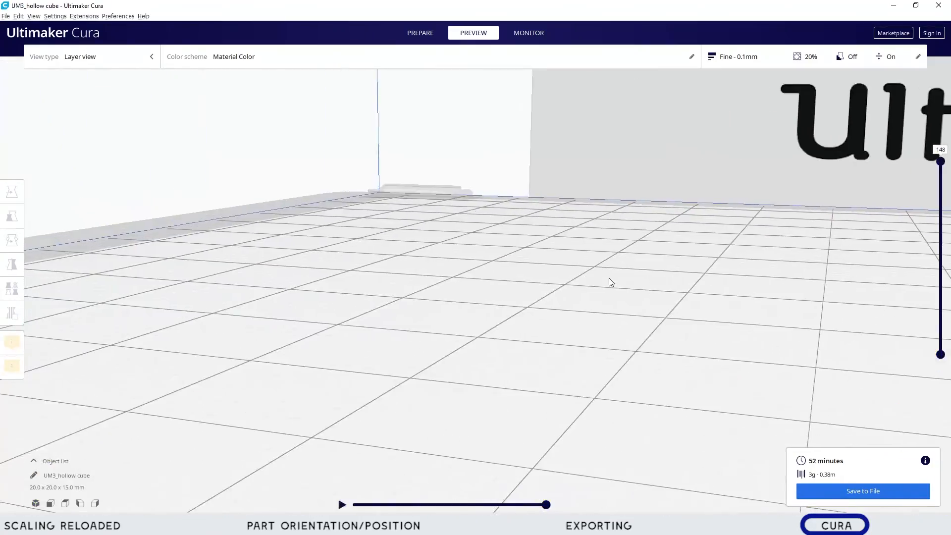
{"action": "right_click_drag", "start_coordinate": [610, 282], "coordinate": [389, 274]}
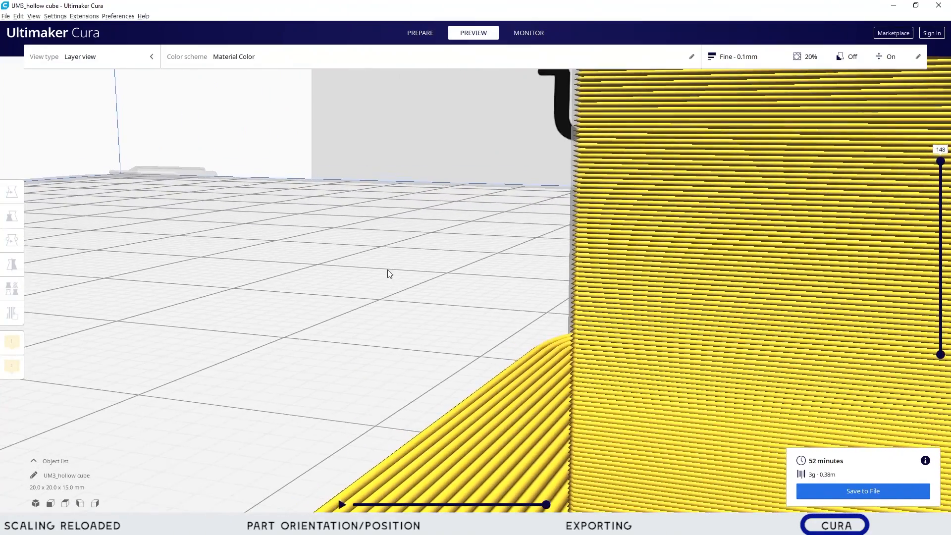
{"action": "scroll", "coordinate": [540, 203], "scroll_direction": "down", "scroll_amount": 5}
{"action": "scroll", "coordinate": [539, 200], "scroll_direction": "up", "scroll_amount": 3}
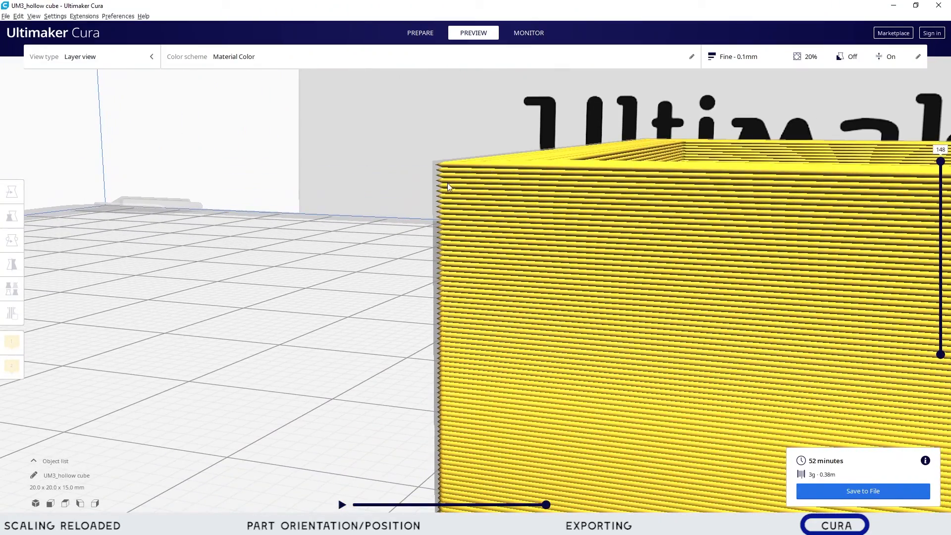
{"action": "scroll", "coordinate": [449, 185], "scroll_direction": "up", "scroll_amount": 2}
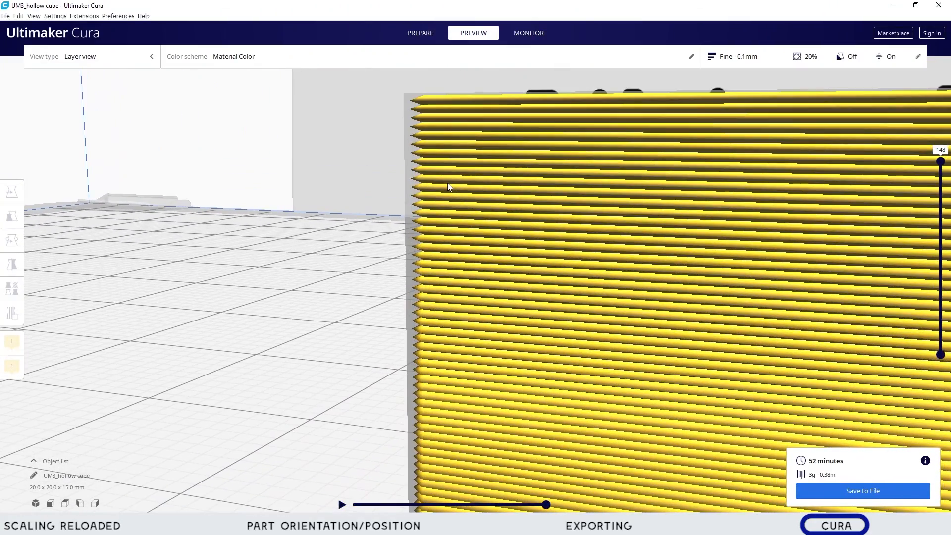
Step: Lower the displayed top layer to 130 and inspect the brim at the base of the wall
{"action": "double_click", "coordinate": [938, 149]}
{"action": "left_click", "coordinate": [940, 161]}
{"action": "left_click_drag", "start_coordinate": [942, 164], "coordinate": [942, 191]}
{"action": "middle_click_drag", "start_coordinate": [830, 222], "coordinate": [801, 181]}
{"action": "right_click_drag", "start_coordinate": [834, 226], "coordinate": [833, 252]}
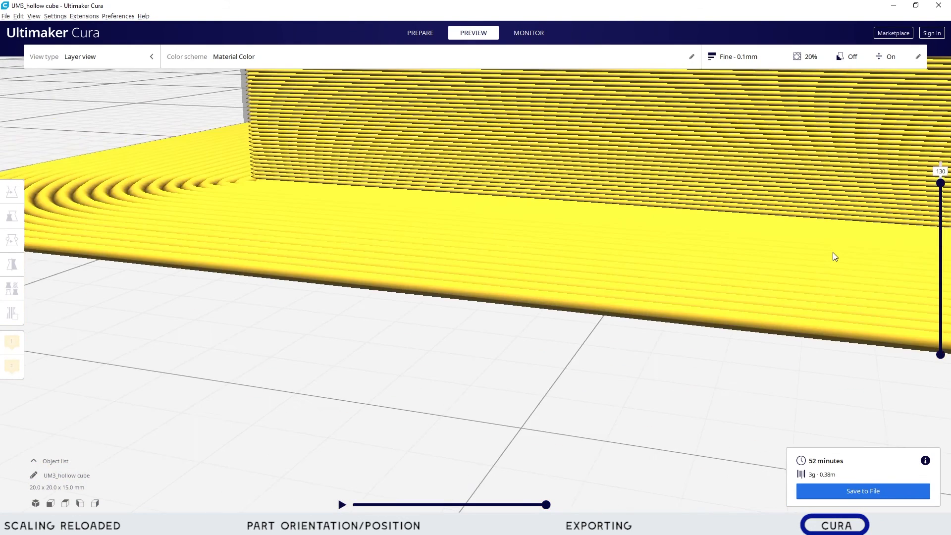
Step: Lower the displayed top layer to 73 and examine the wall cross-section and surrounding brim from above
{"action": "scroll", "coordinate": [834, 252], "scroll_direction": "down", "scroll_amount": 5}
{"action": "right_click_drag", "start_coordinate": [772, 208], "coordinate": [749, 260]}
{"action": "left_click_drag", "start_coordinate": [942, 184], "coordinate": [917, 258]}
{"action": "scroll", "coordinate": [873, 279], "scroll_direction": "down", "scroll_amount": 4}
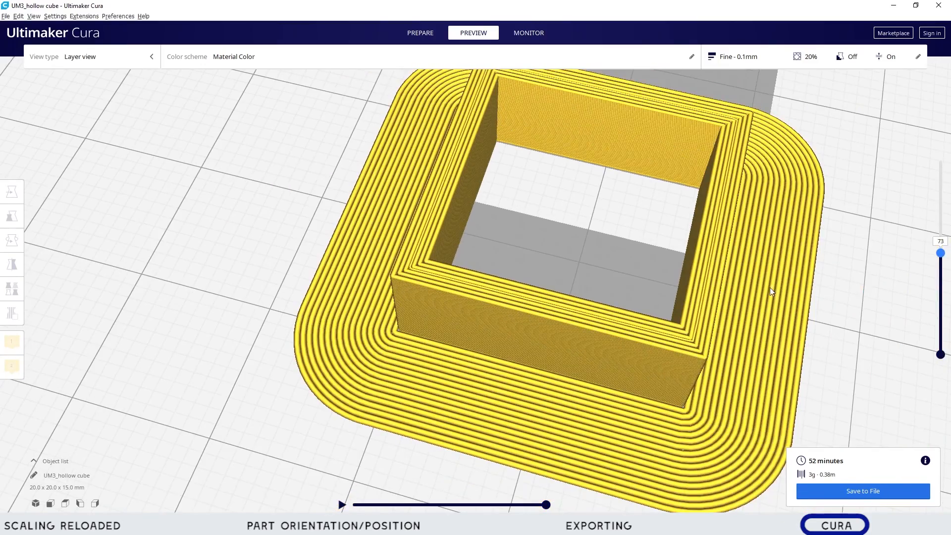
{"action": "scroll", "coordinate": [758, 267], "scroll_direction": "down", "scroll_amount": 4}
{"action": "scroll", "coordinate": [798, 307], "scroll_direction": "down", "scroll_amount": 2}
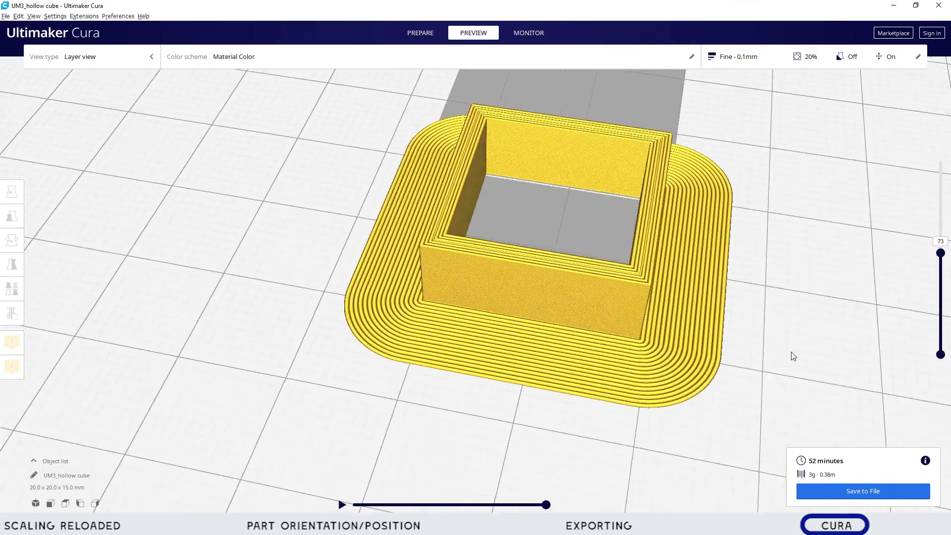
{"action": "right_click_drag", "start_coordinate": [795, 353], "coordinate": [687, 272]}
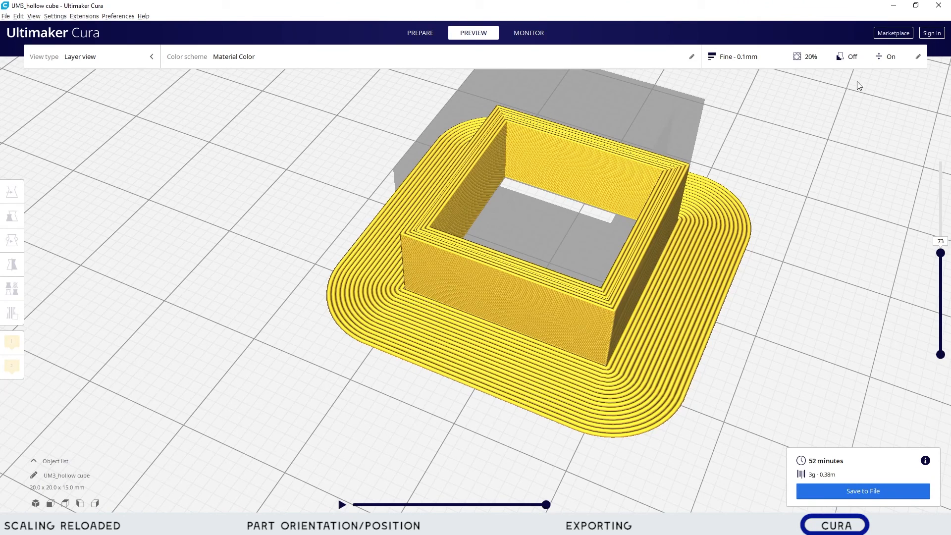
Step: Set the Build Plate Adhesion Type to None in the custom print settings and slice the cube again
{"action": "left_click", "coordinate": [774, 61]}
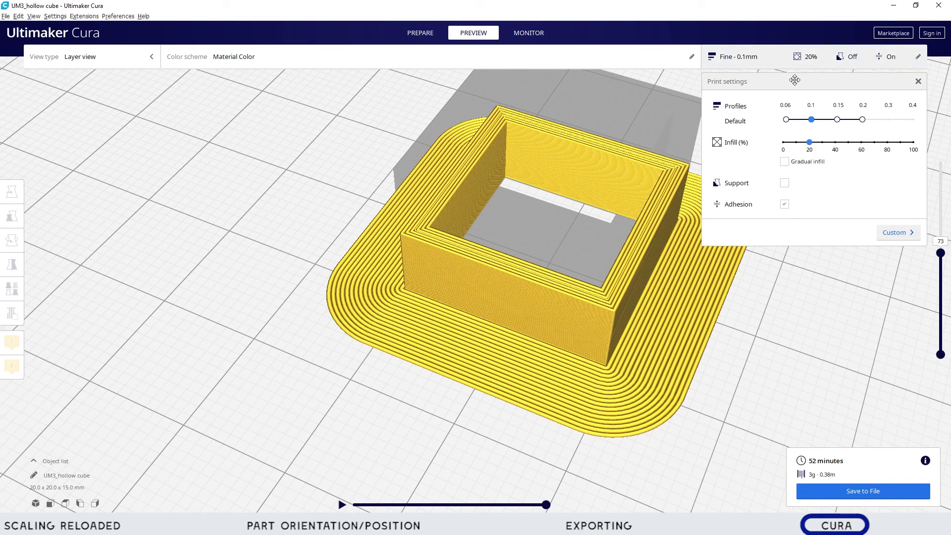
{"action": "left_click", "coordinate": [897, 233]}
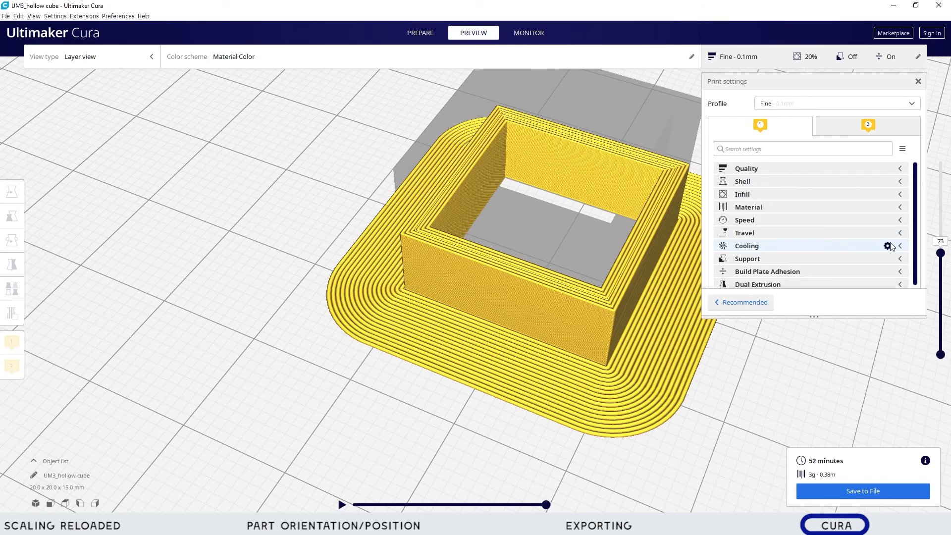
{"action": "left_click", "coordinate": [902, 269]}
{"action": "scroll", "coordinate": [900, 271], "scroll_direction": "down", "scroll_amount": 2}
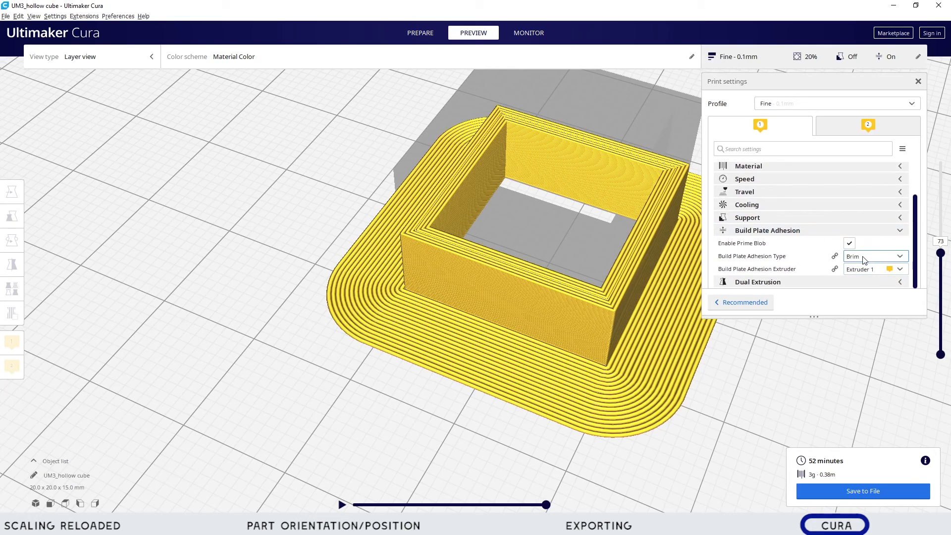
{"action": "left_click", "coordinate": [898, 258]}
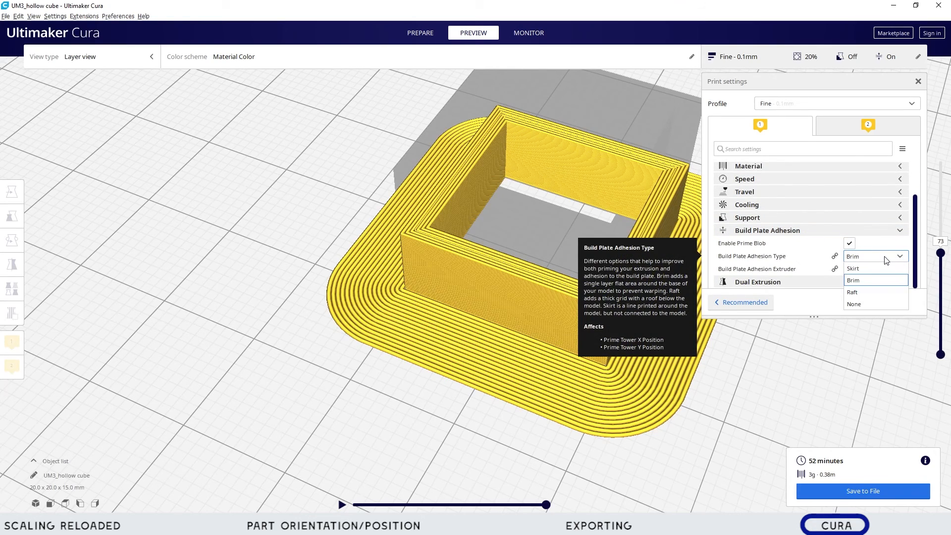
{"action": "left_click", "coordinate": [866, 306]}
{"action": "left_click", "coordinate": [900, 488]}
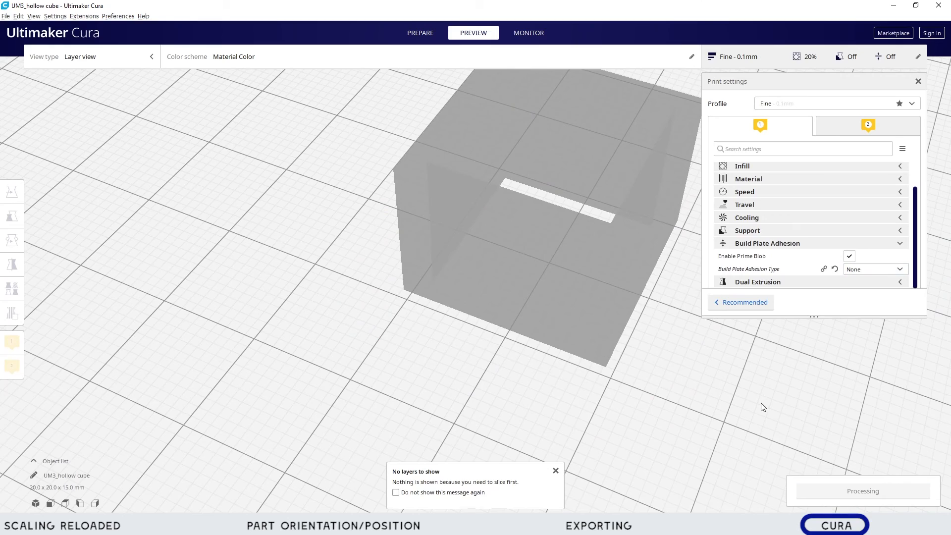
Step: Preview the sliced hollow cube with all layers shown up to layer 148
{"action": "middle_click_drag", "start_coordinate": [629, 338], "coordinate": [519, 309]}
{"action": "right_click_drag", "start_coordinate": [519, 309], "coordinate": [543, 303]}
{"action": "left_click", "coordinate": [421, 33]}
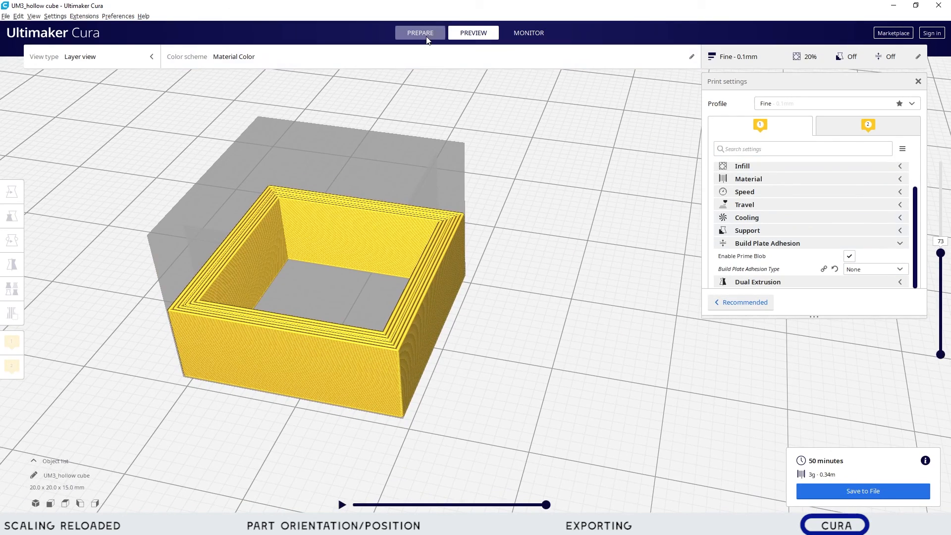
{"action": "left_click", "coordinate": [473, 33]}
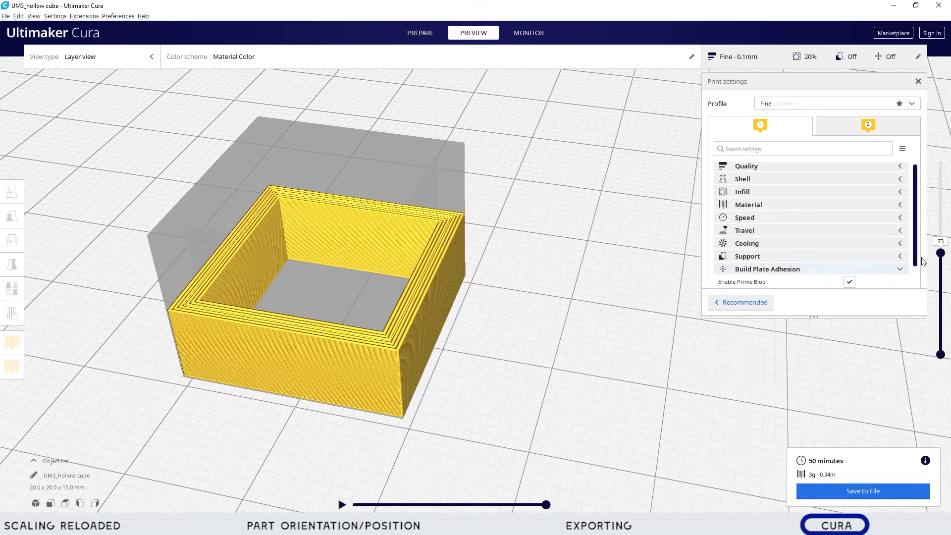
{"action": "left_click_drag", "start_coordinate": [940, 253], "coordinate": [946, 129]}
{"action": "middle_click_drag", "start_coordinate": [307, 275], "coordinate": [342, 275]}
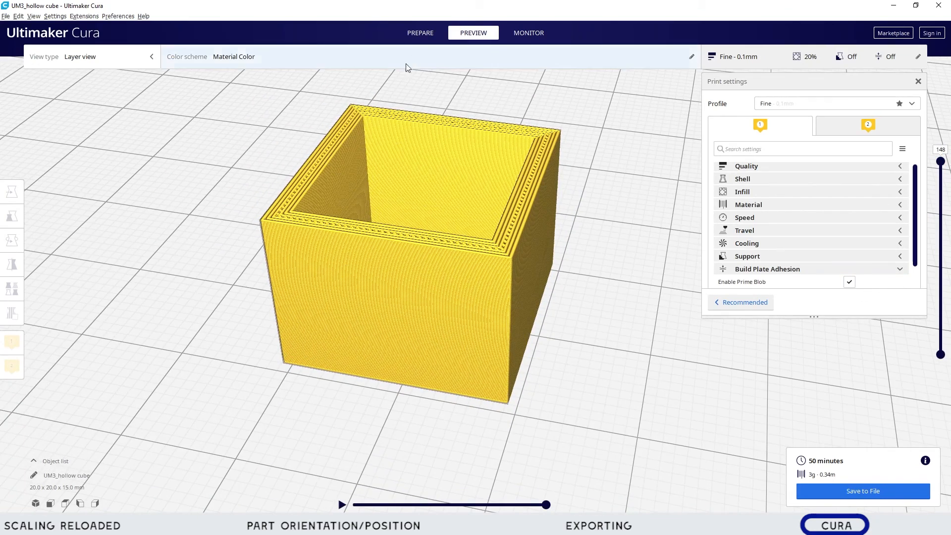
Step: View the hollow cube as a solid model, then preview its sliced layers only up to layer 96
{"action": "left_click", "coordinate": [424, 32]}
{"action": "right_click_drag", "start_coordinate": [525, 245], "coordinate": [489, 298]}
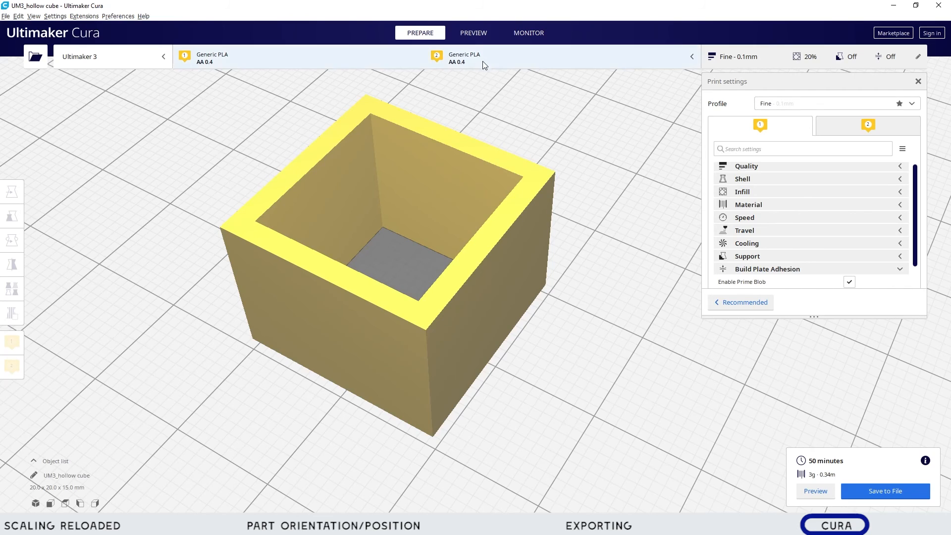
{"action": "left_click", "coordinate": [474, 33]}
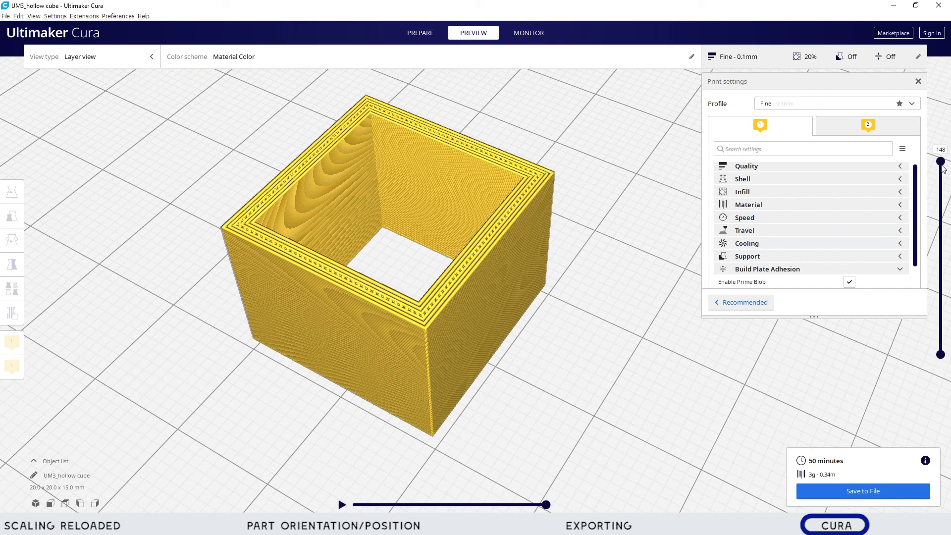
{"action": "left_click_drag", "start_coordinate": [941, 162], "coordinate": [947, 236]}
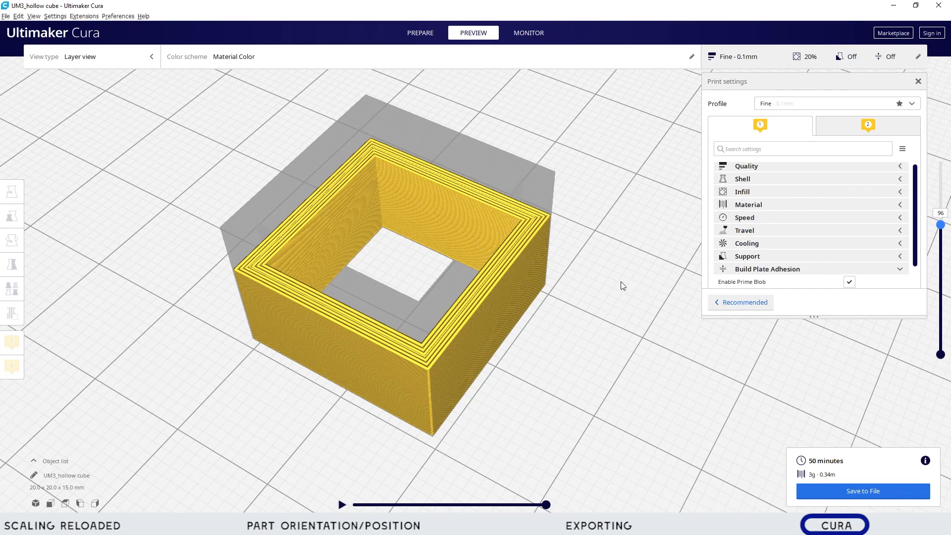
Step: Return to model preparation and rotate the hollow cube about 45 degrees around its X axis so it stands on one edge
{"action": "left_click", "coordinate": [420, 30]}
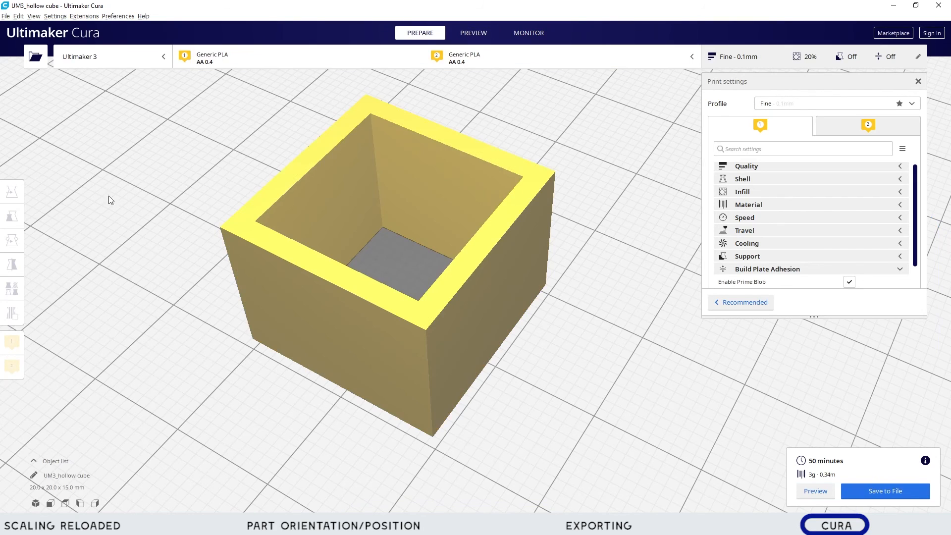
{"action": "left_click", "coordinate": [236, 293]}
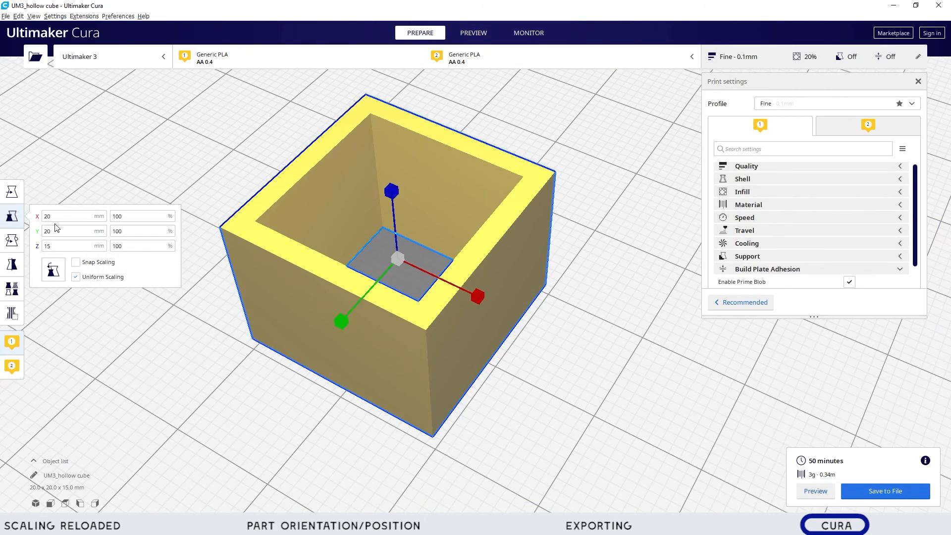
{"action": "left_click", "coordinate": [10, 241]}
{"action": "right_click_drag", "start_coordinate": [342, 208], "coordinate": [328, 147]}
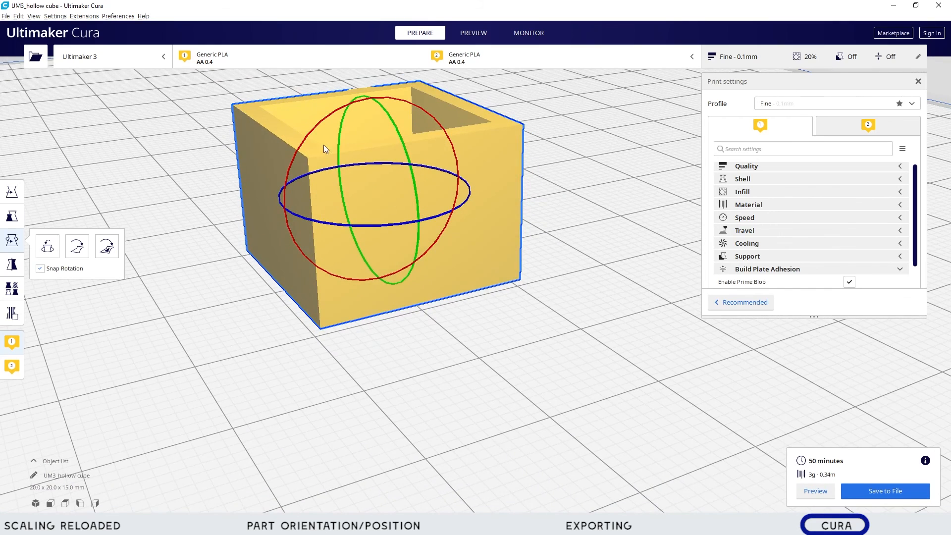
{"action": "left_click_drag", "start_coordinate": [313, 124], "coordinate": [295, 199]}
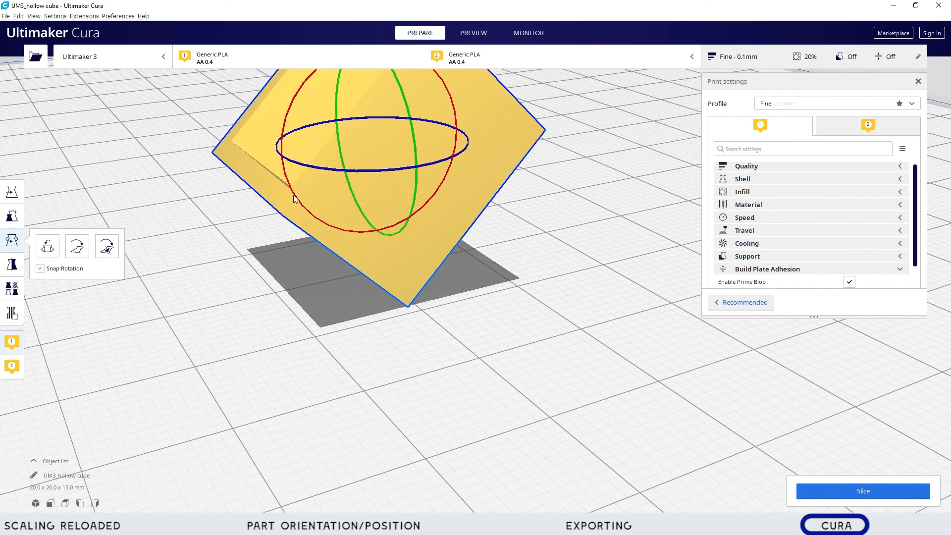
Step: Slice the tilted cube and preview its layers up to layer 202
{"action": "left_click", "coordinate": [875, 498]}
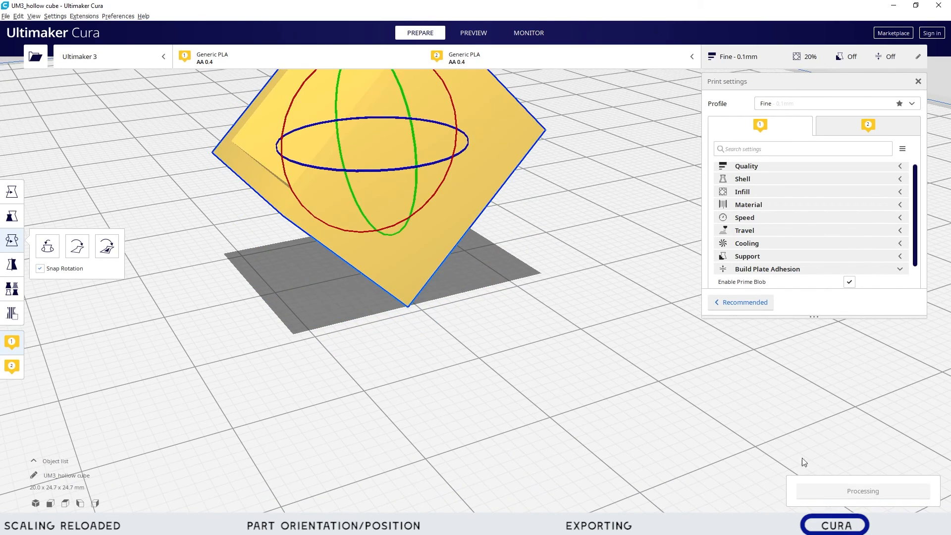
{"action": "left_click", "coordinate": [476, 33]}
{"action": "right_click_drag", "start_coordinate": [436, 197], "coordinate": [532, 283]}
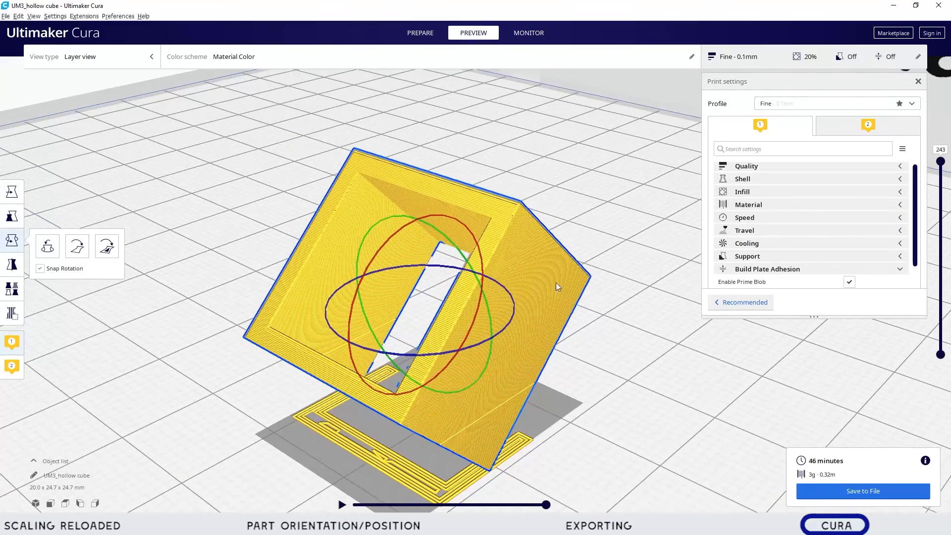
{"action": "left_click_drag", "start_coordinate": [941, 162], "coordinate": [944, 207]}
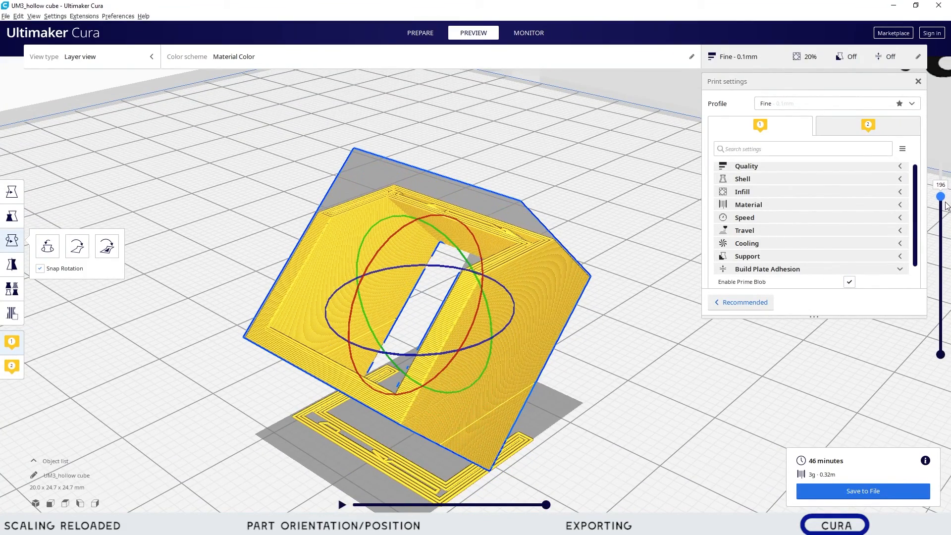
{"action": "left_click", "coordinate": [238, 301]}
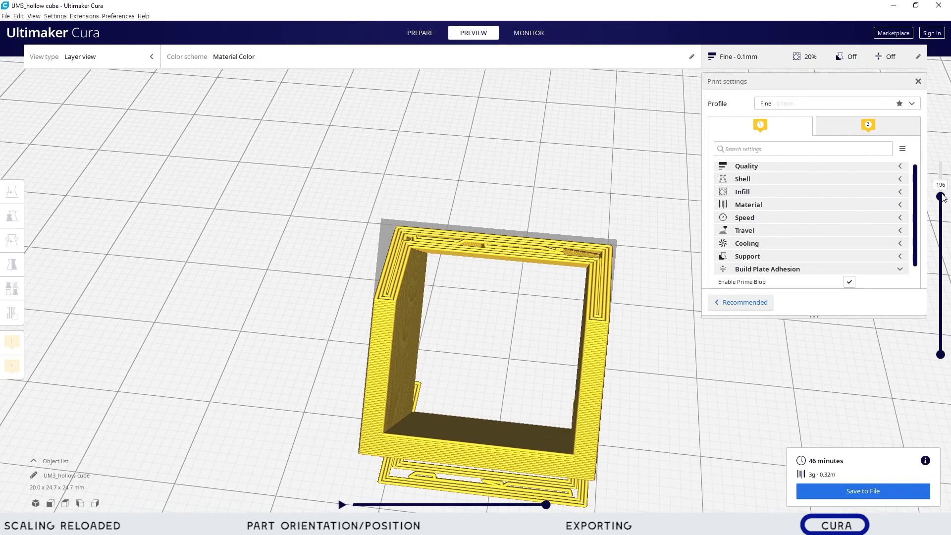
{"action": "mouse_move", "coordinate": [942, 198]}
{"action": "left_mouse_down"}
{"action": "mouse_move", "coordinate": [943, 242]}
{"action": "mouse_move", "coordinate": [942, 195]}
{"action": "left_mouse_up"}
{"action": "middle_click_drag", "start_coordinate": [587, 367], "coordinate": [579, 347]}
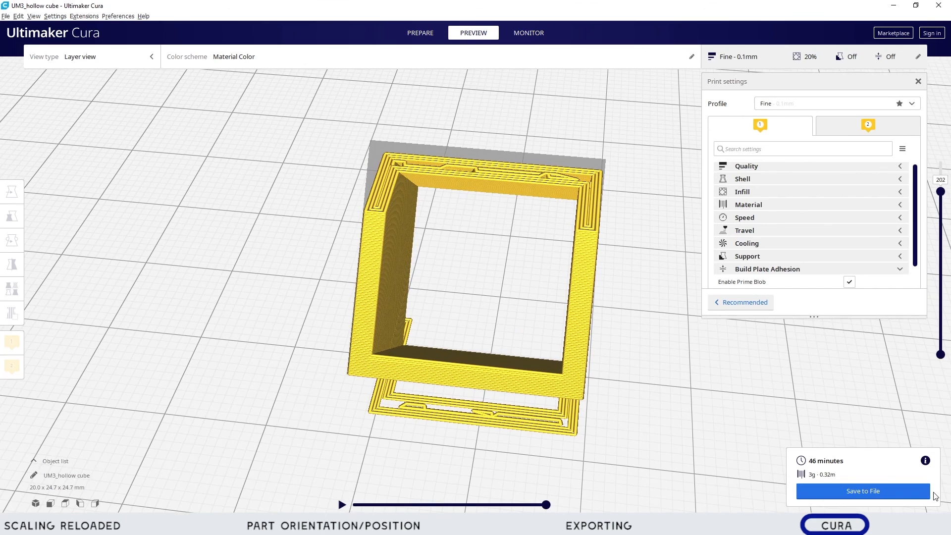
Step: Run the toolpath simulation of layer 202 to its end and examine the tilted cube's overhangs and base from the side
{"action": "left_click", "coordinate": [342, 505]}
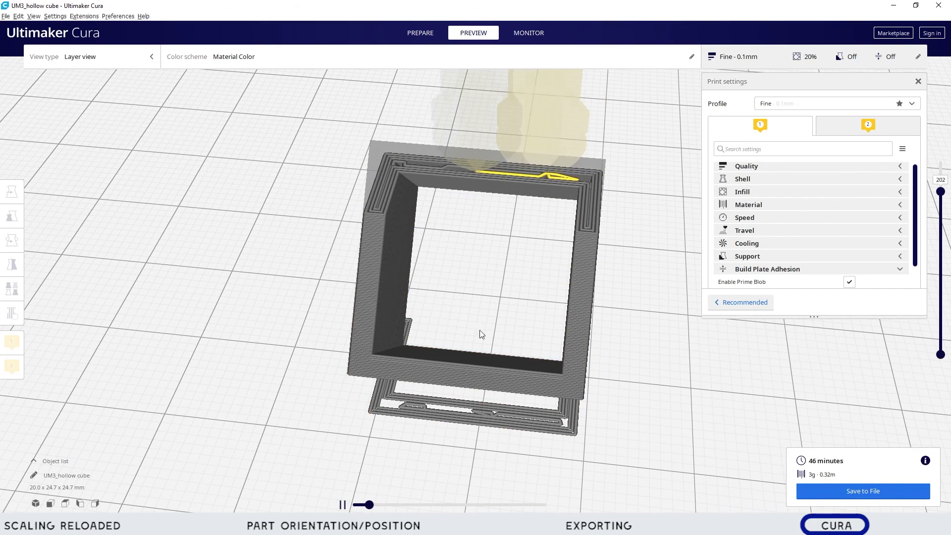
{"action": "left_click_drag", "start_coordinate": [420, 505], "coordinate": [546, 505]}
{"action": "scroll", "coordinate": [599, 218], "scroll_direction": "up", "scroll_amount": 2}
{"action": "right_click_drag", "start_coordinate": [599, 218], "coordinate": [451, 323]}
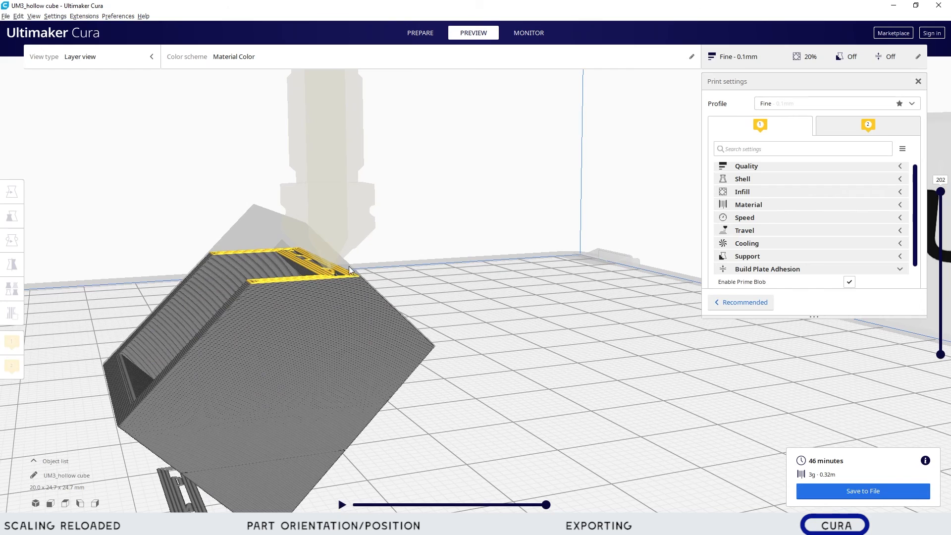
{"action": "right_click_drag", "start_coordinate": [537, 414], "coordinate": [535, 367]}
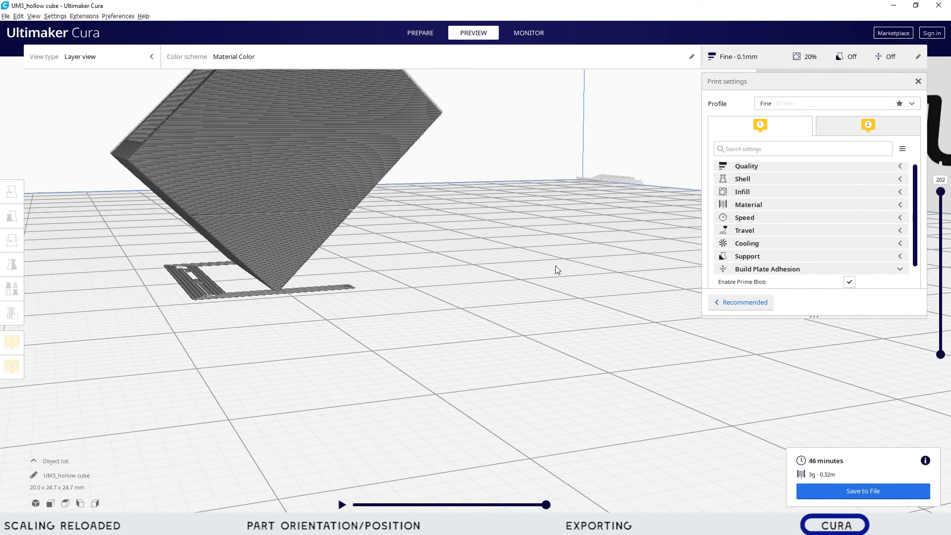
{"action": "right_click_drag", "start_coordinate": [420, 276], "coordinate": [324, 284]}
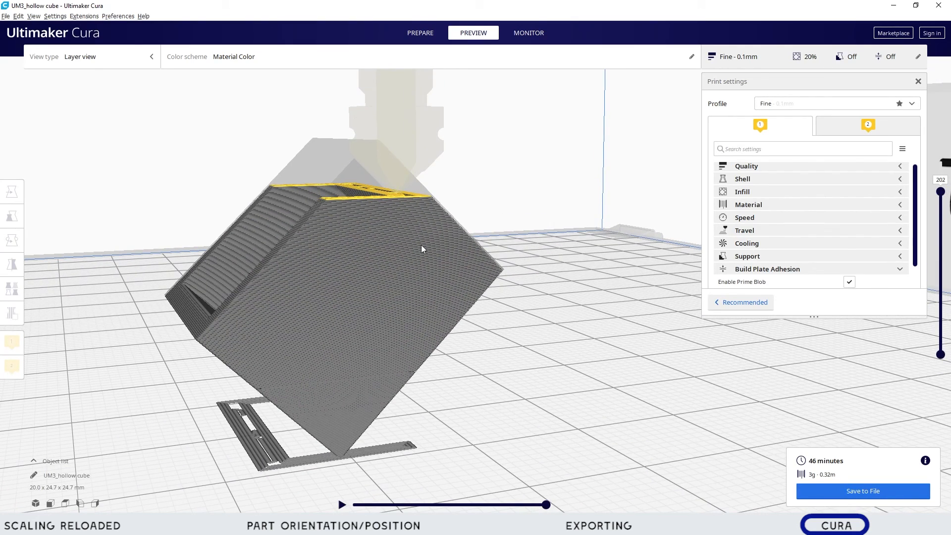
{"action": "right_click_drag", "start_coordinate": [377, 225], "coordinate": [431, 277]}
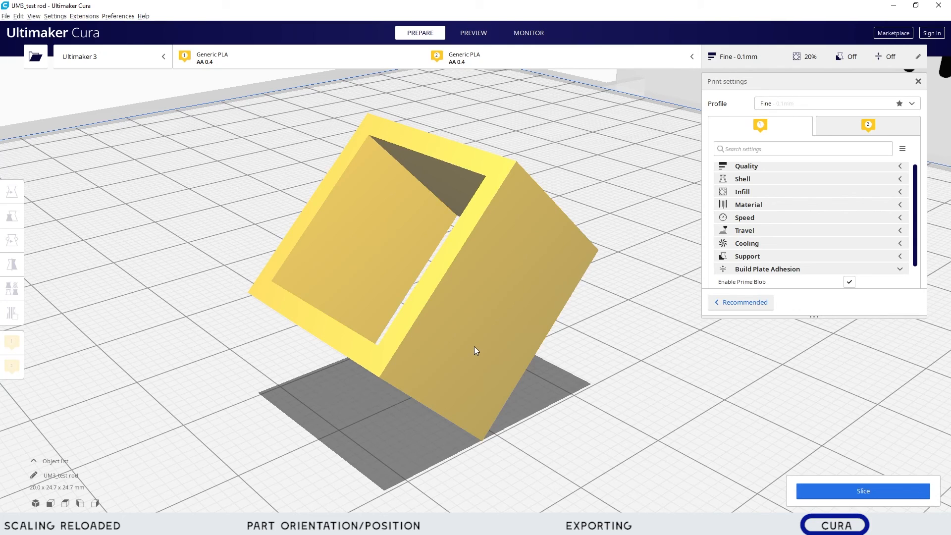
Step: Delete the tilted cube from the build plate and import test rod.stl from Documents
{"action": "left_click", "coordinate": [480, 328]}
{"action": "key", "text": "Delete"}
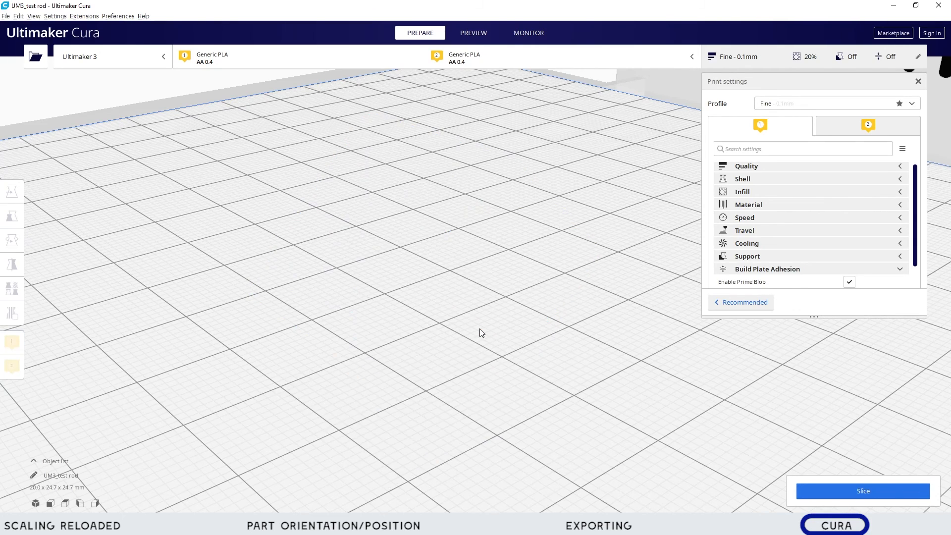
{"action": "left_click", "coordinate": [35, 56]}
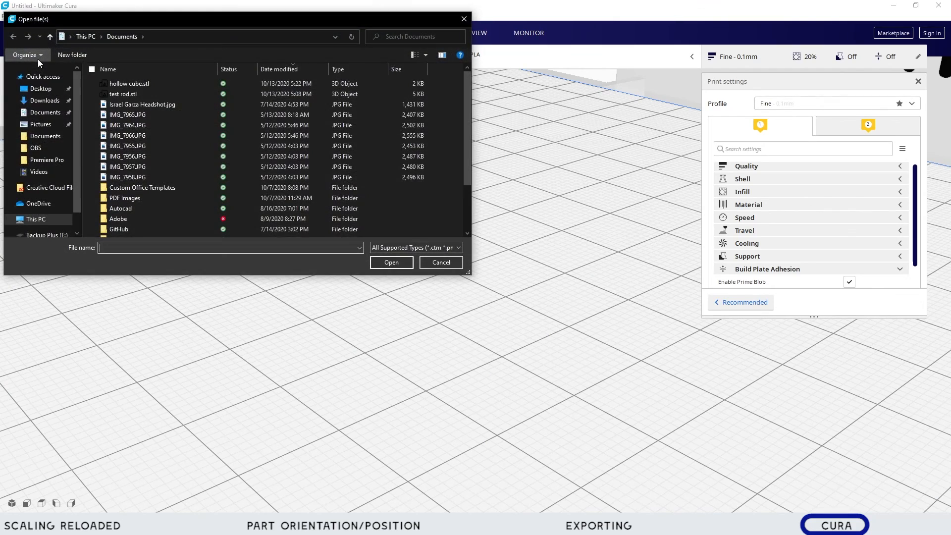
{"action": "left_click", "coordinate": [111, 95]}
{"action": "left_click", "coordinate": [383, 267]}
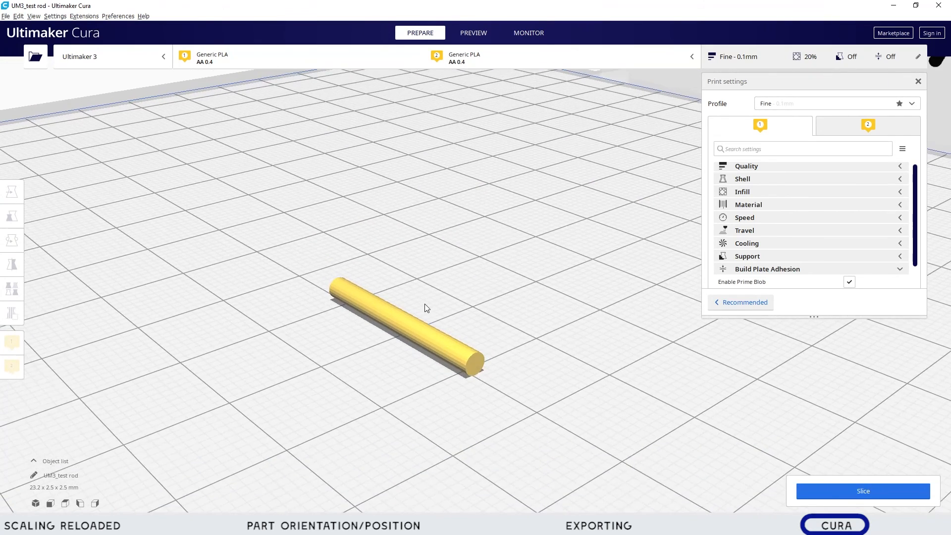
Step: Make one copy of the test rod and move it away from the original to about X 0.73, Y 19.76 mm
{"action": "left_click", "coordinate": [420, 307]}
{"action": "right_click", "coordinate": [420, 307]}
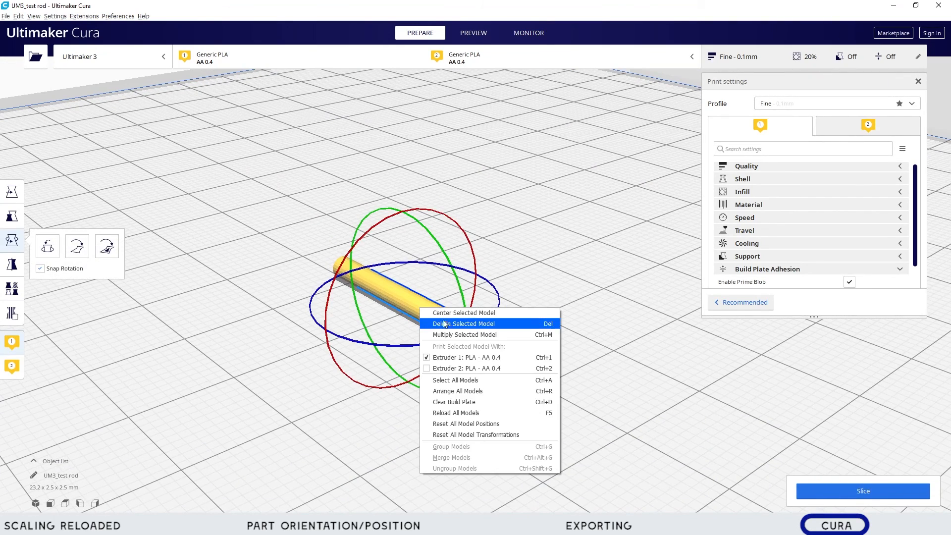
{"action": "left_click", "coordinate": [465, 335]}
{"action": "left_click", "coordinate": [503, 266]}
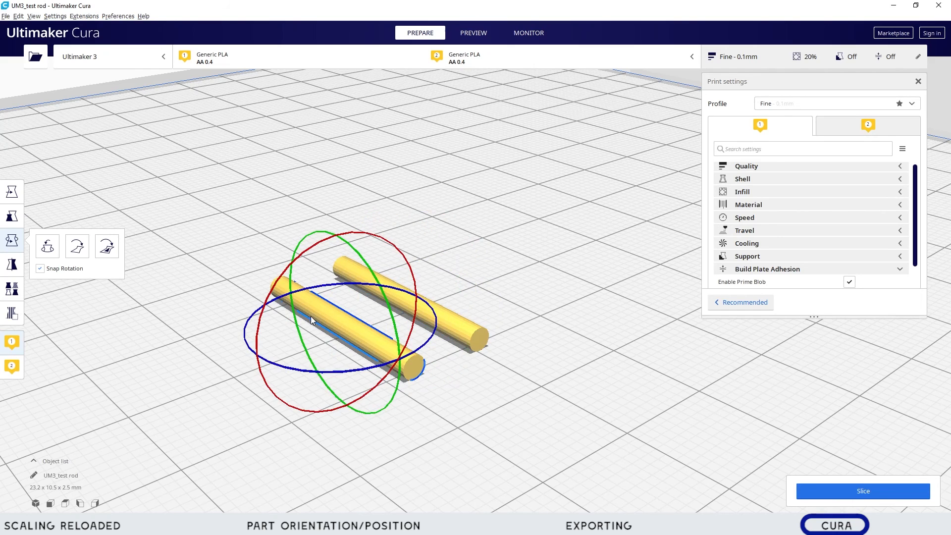
{"action": "left_click", "coordinate": [13, 194]}
{"action": "left_click_drag", "start_coordinate": [304, 306], "coordinate": [204, 343]}
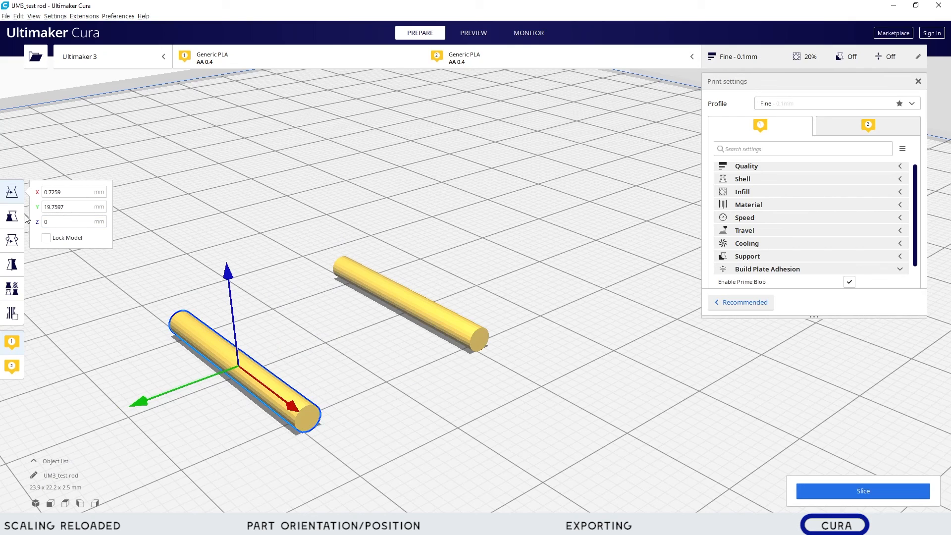
Step: Rotate the moved rod so it stands upright on the build plate while the other rod stays flat, then deselect it
{"action": "left_click", "coordinate": [20, 216]}
{"action": "left_click", "coordinate": [20, 241]}
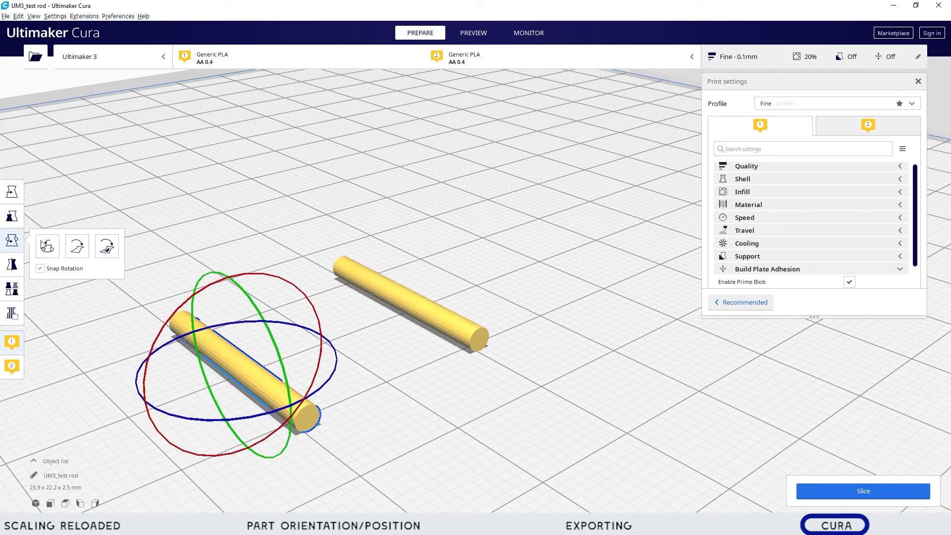
{"action": "left_click_drag", "start_coordinate": [237, 274], "coordinate": [343, 323]}
{"action": "right_click_drag", "start_coordinate": [356, 337], "coordinate": [296, 352]}
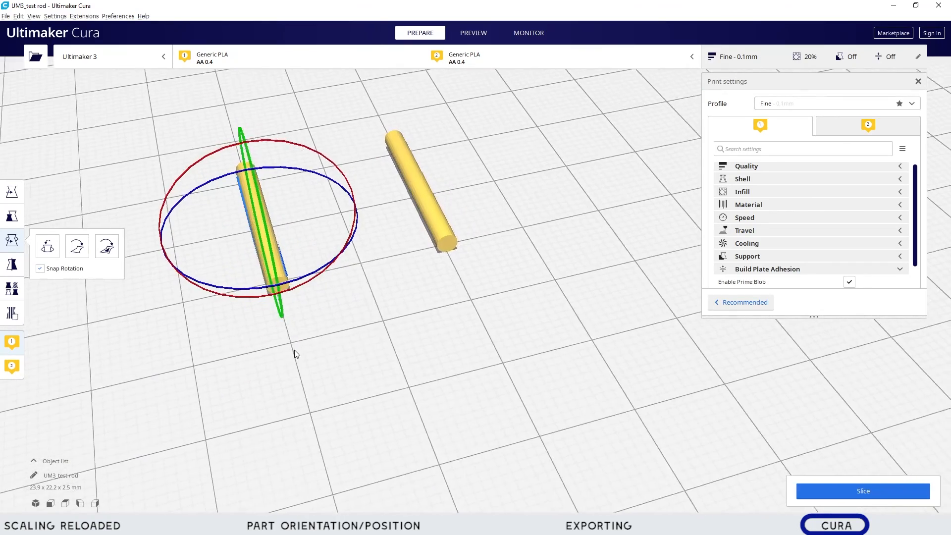
{"action": "left_click_drag", "start_coordinate": [281, 130], "coordinate": [351, 260]}
{"action": "right_click_drag", "start_coordinate": [347, 265], "coordinate": [454, 281]}
{"action": "left_click_drag", "start_coordinate": [349, 206], "coordinate": [427, 355]}
{"action": "right_click_drag", "start_coordinate": [443, 261], "coordinate": [471, 238]}
{"action": "left_click", "coordinate": [399, 295]}
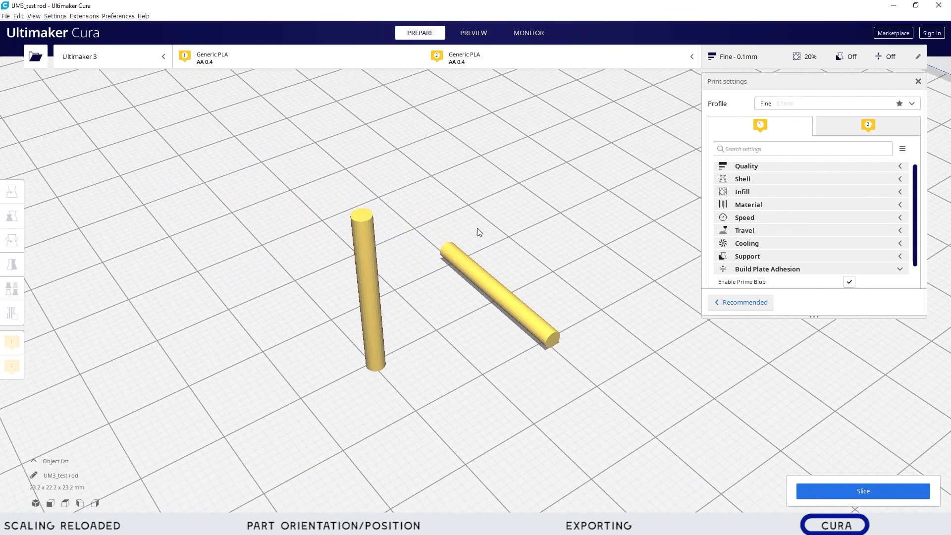
Step: Slice both rods and preview their layers up to layer 211
{"action": "left_click", "coordinate": [875, 489]}
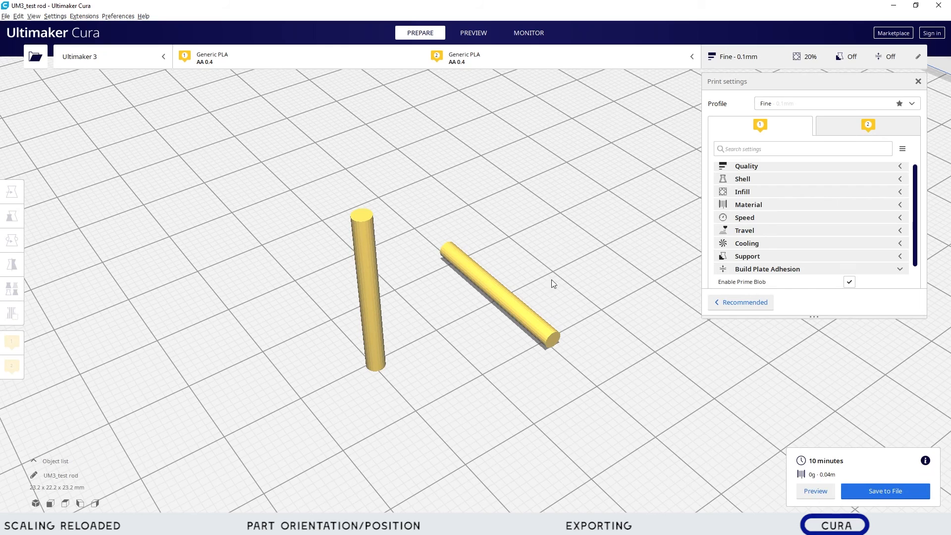
{"action": "left_click", "coordinate": [466, 40]}
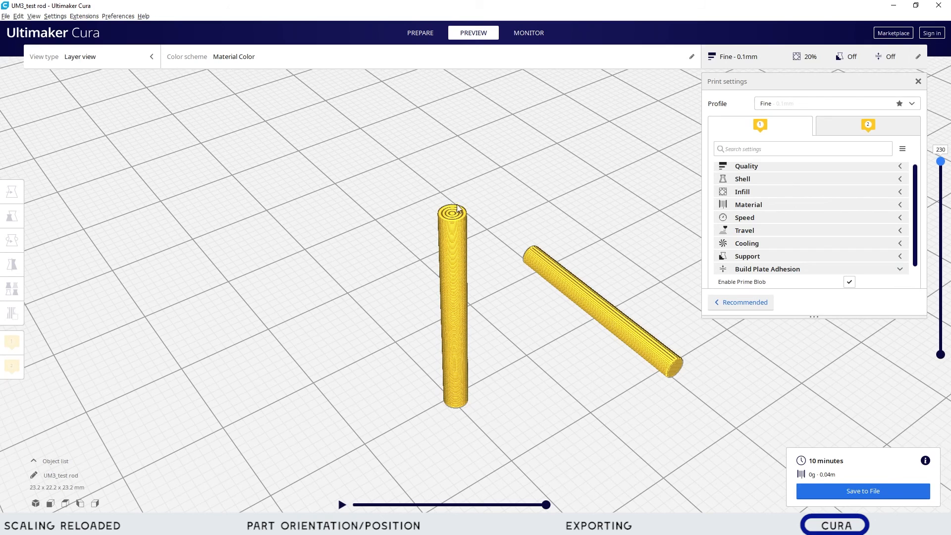
{"action": "left_click_drag", "start_coordinate": [940, 161], "coordinate": [941, 176]}
{"action": "scroll", "coordinate": [432, 273], "scroll_direction": "up", "scroll_amount": 1}
{"action": "scroll", "coordinate": [432, 274], "scroll_direction": "up", "scroll_amount": 3}
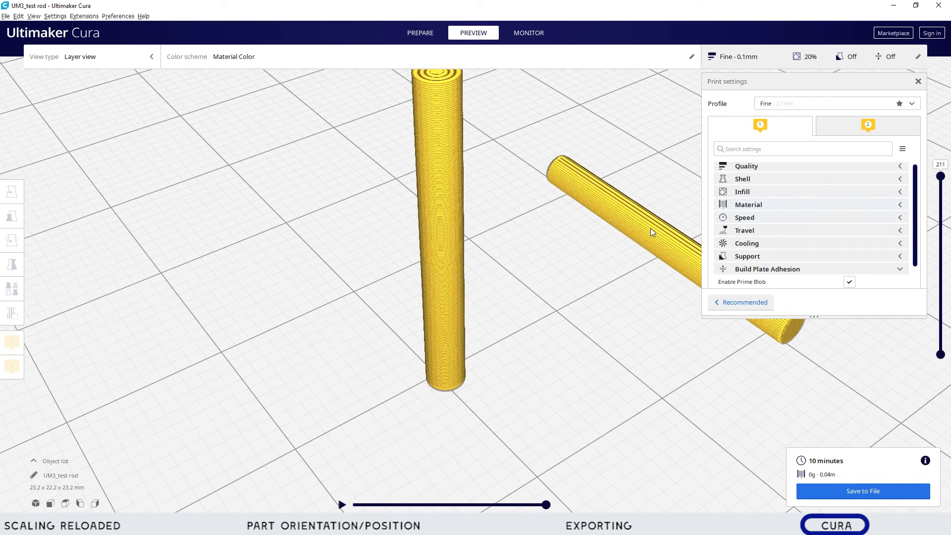
{"action": "scroll", "coordinate": [650, 228], "scroll_direction": "down", "scroll_amount": 4}
Step: Lower the layer preview to layer 16 and compare the internal layer paths of the upright and flat rods
{"action": "left_click_drag", "start_coordinate": [944, 181], "coordinate": [949, 221]}
{"action": "right_click_drag", "start_coordinate": [720, 345], "coordinate": [497, 322]}
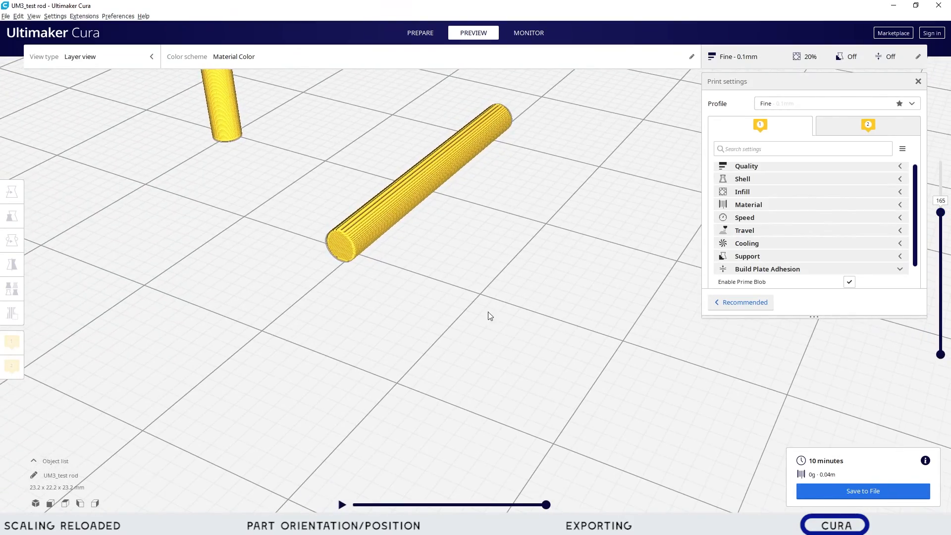
{"action": "scroll", "coordinate": [467, 252], "scroll_direction": "up", "scroll_amount": 3}
{"action": "scroll", "coordinate": [471, 215], "scroll_direction": "down", "scroll_amount": 3}
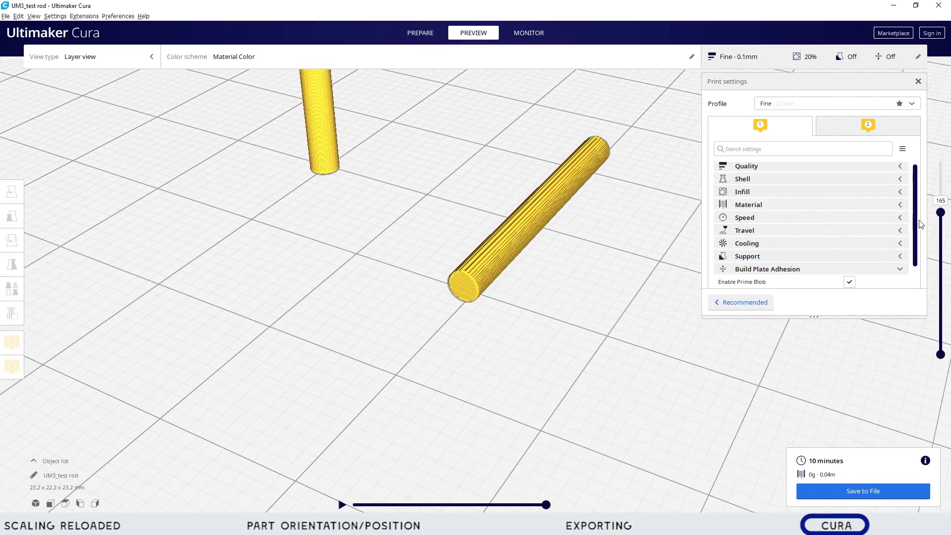
{"action": "left_click_drag", "start_coordinate": [940, 212], "coordinate": [945, 336]}
{"action": "right_click_drag", "start_coordinate": [378, 213], "coordinate": [388, 289]}
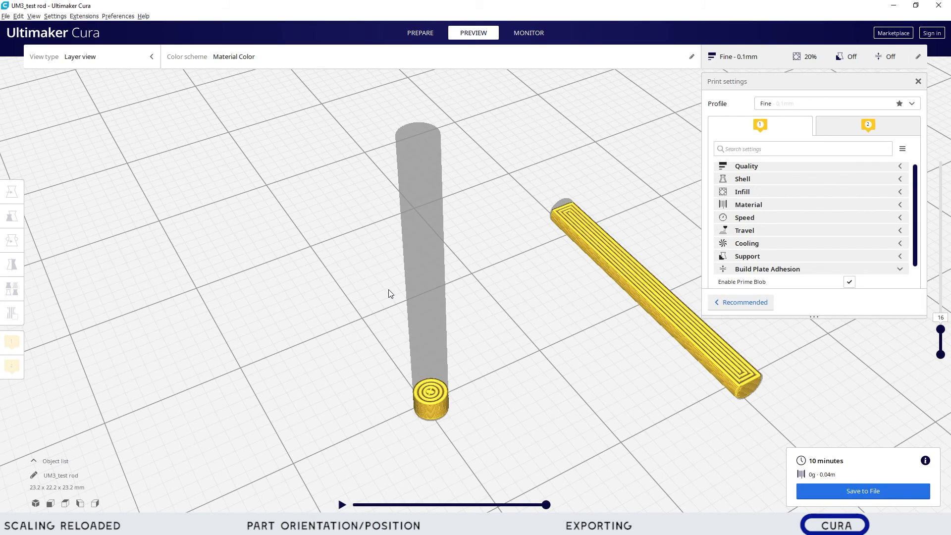
Step: Raise the layer preview to layer 98 to compare the upright and flat rods at that height
{"action": "right_click_drag", "start_coordinate": [539, 321], "coordinate": [493, 330]}
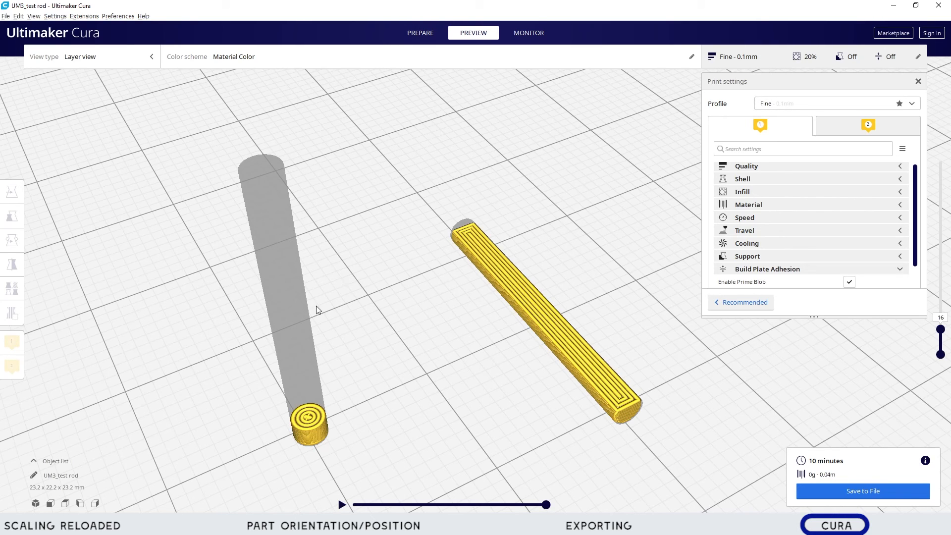
{"action": "scroll", "coordinate": [292, 312], "scroll_direction": "up", "scroll_amount": 1}
{"action": "middle_click_drag", "start_coordinate": [290, 314], "coordinate": [327, 318]}
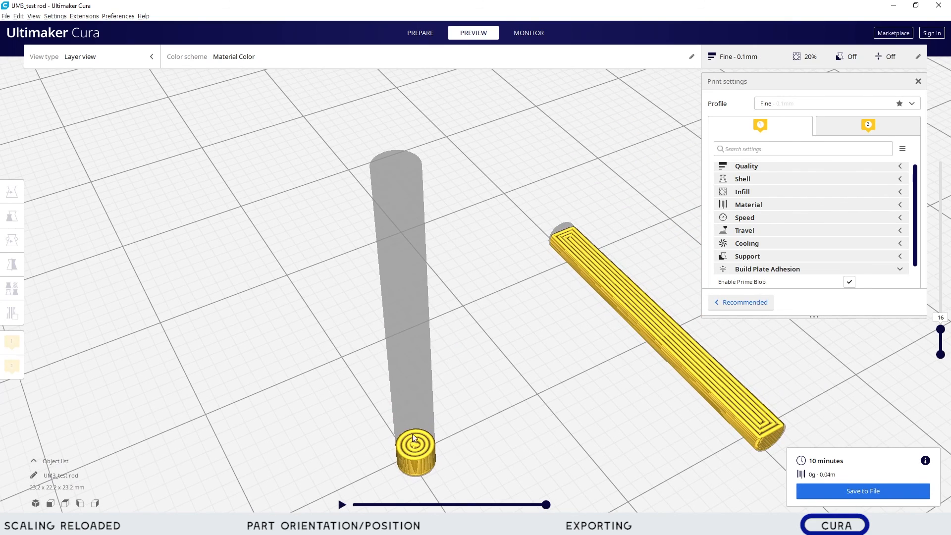
{"action": "left_click_drag", "start_coordinate": [940, 330], "coordinate": [944, 256]}
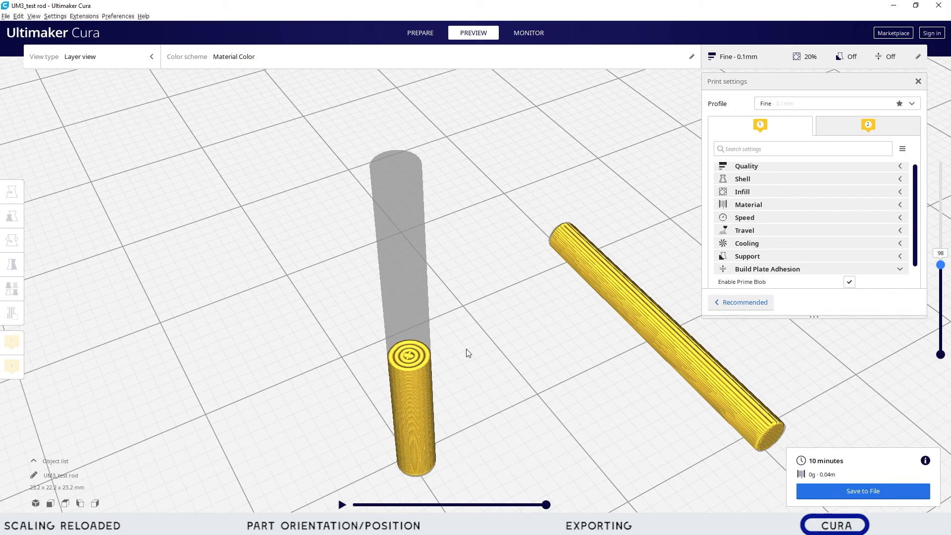
Step: Examine the layer direction along the sides and end faces of the flat and upright rods from several angles
{"action": "middle_click_drag", "start_coordinate": [673, 352], "coordinate": [590, 352]}
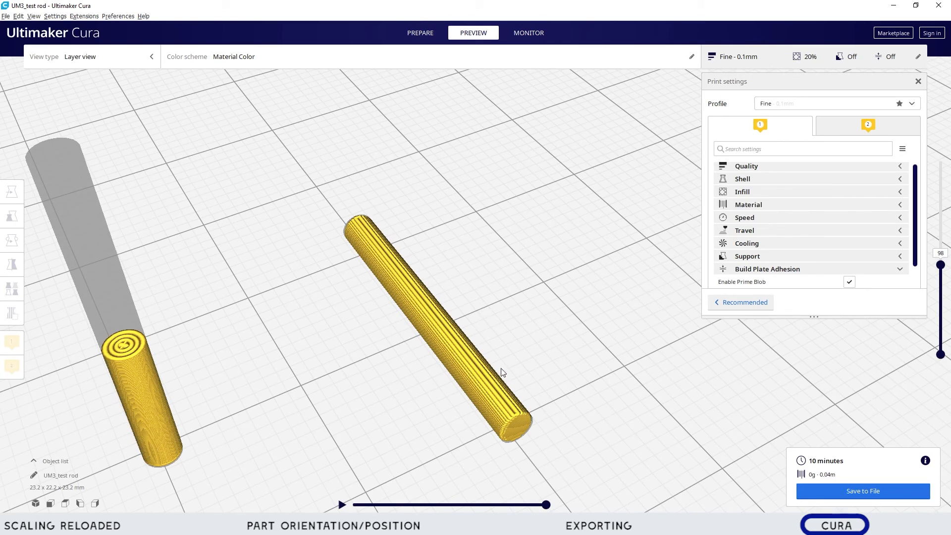
{"action": "right_click_drag", "start_coordinate": [521, 420], "coordinate": [352, 144]}
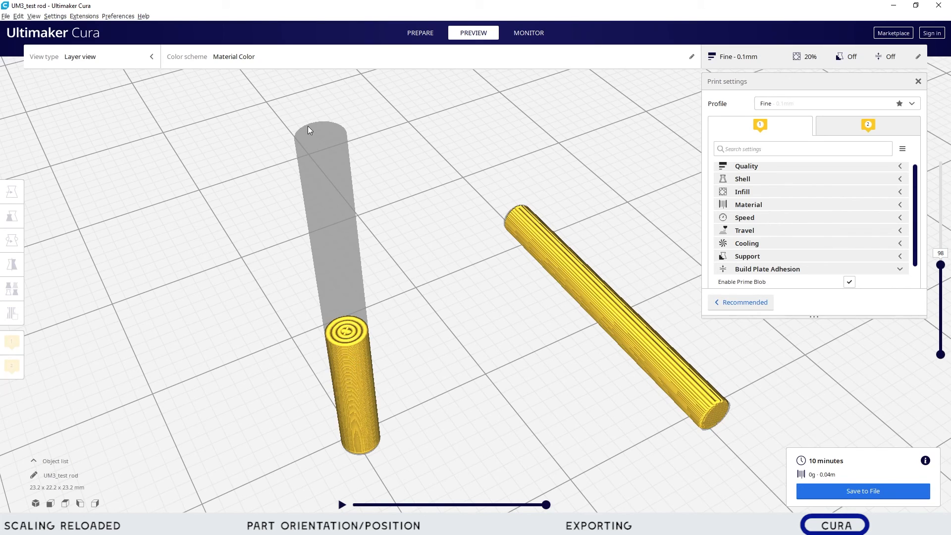
{"action": "middle_click_drag", "start_coordinate": [697, 407], "coordinate": [609, 369]}
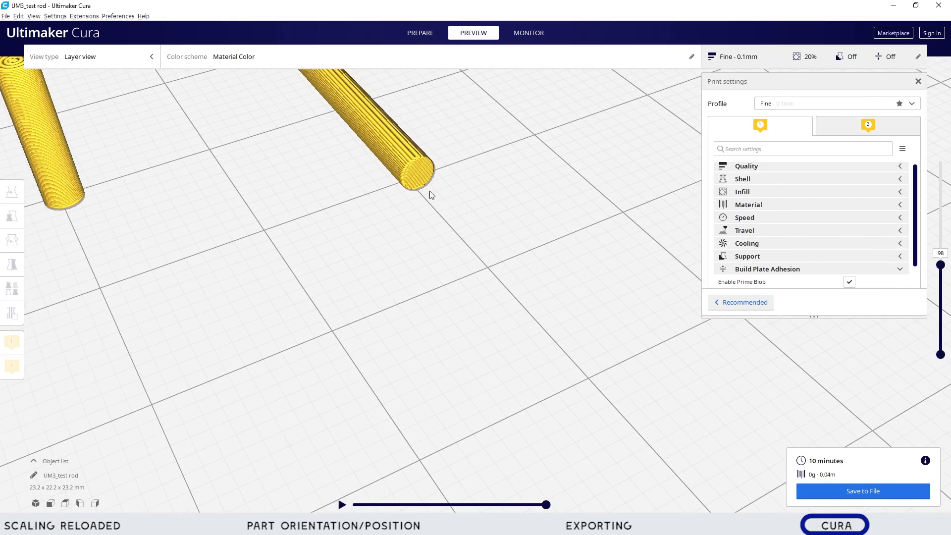
{"action": "scroll", "coordinate": [442, 196], "scroll_direction": "up", "scroll_amount": 3}
{"action": "middle_click_drag", "start_coordinate": [398, 170], "coordinate": [415, 197]}
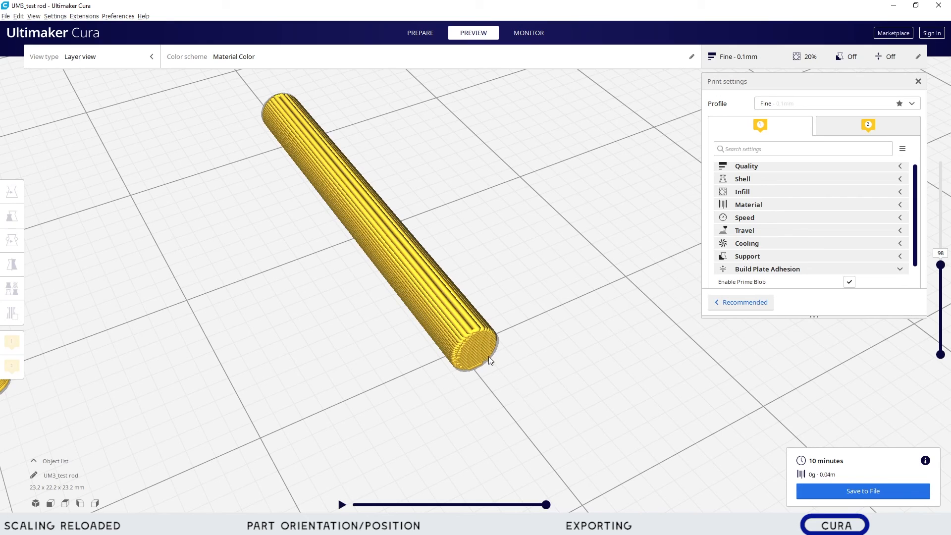
{"action": "right_click_drag", "start_coordinate": [469, 378], "coordinate": [564, 283]}
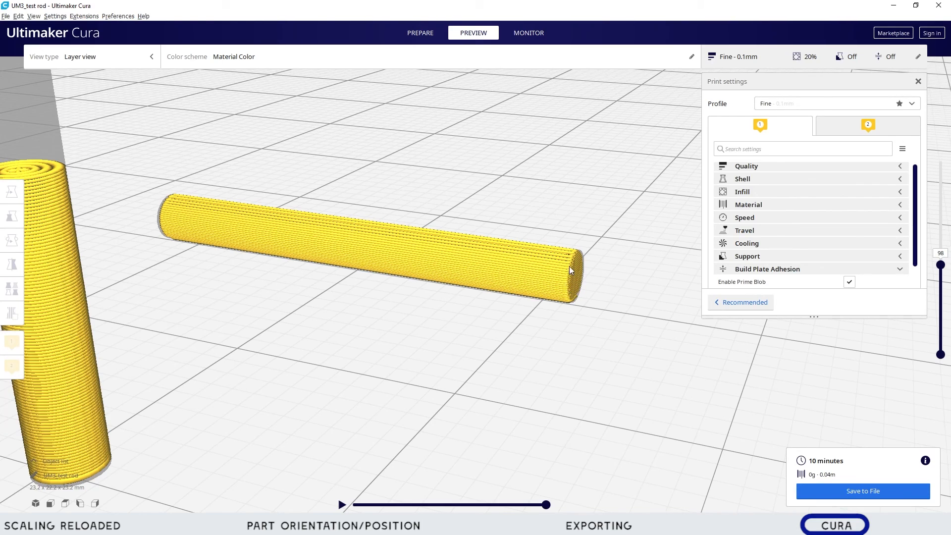
{"action": "right_click_drag", "start_coordinate": [357, 304], "coordinate": [340, 375]}
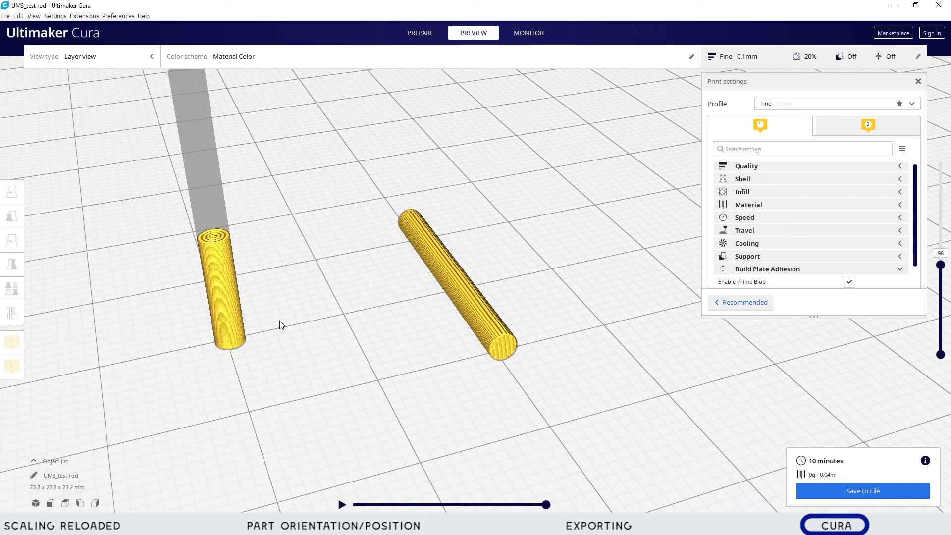
{"action": "right_click_drag", "start_coordinate": [295, 327], "coordinate": [204, 246]}
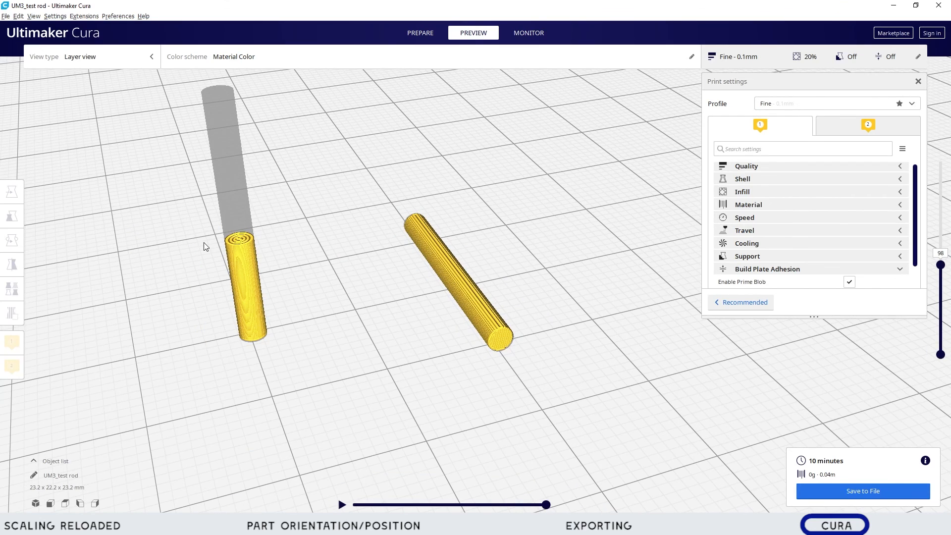
Step: Enlarge the print settings to show every category, and check the Monitor stage before returning to the layer preview
{"action": "left_click_drag", "start_coordinate": [814, 317], "coordinate": [817, 417]}
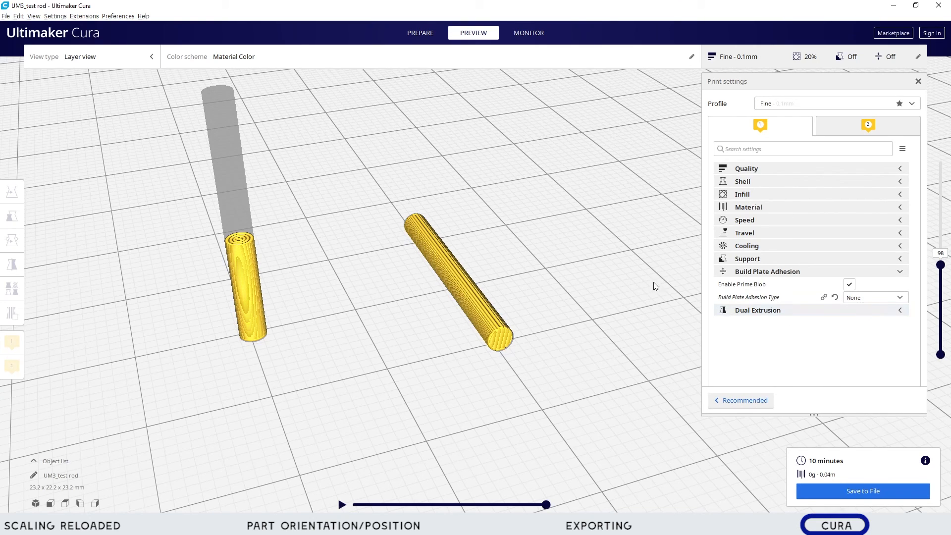
{"action": "scroll", "coordinate": [561, 264], "scroll_direction": "up", "scroll_amount": 5}
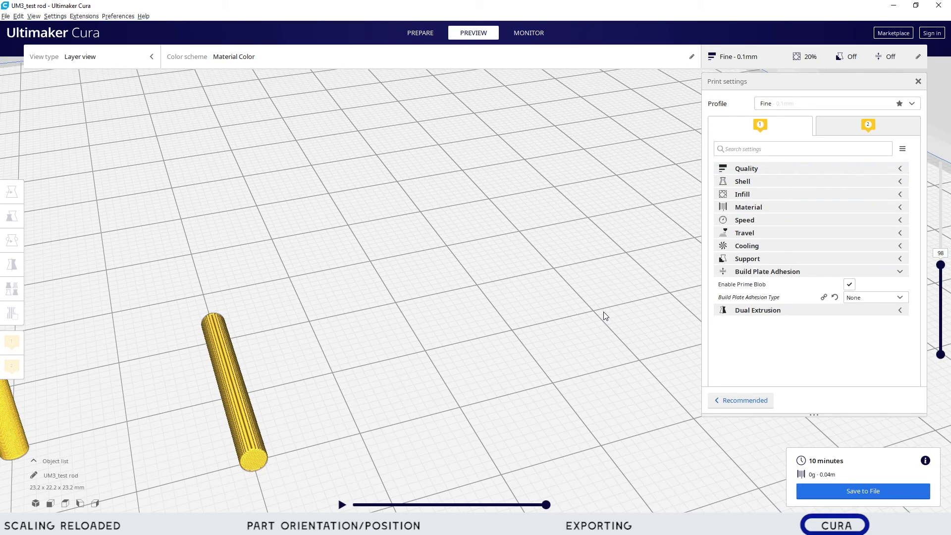
{"action": "scroll", "coordinate": [612, 194], "scroll_direction": "down", "scroll_amount": 5}
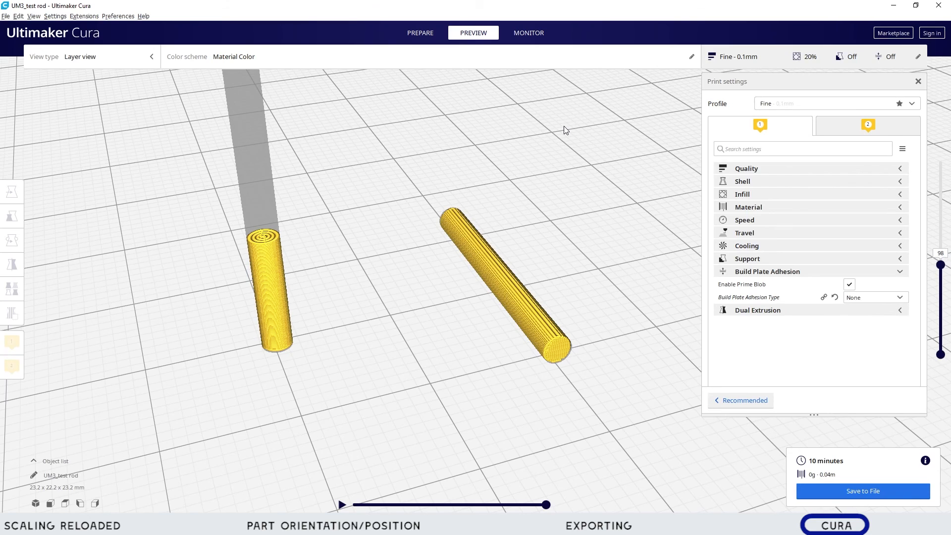
{"action": "left_click", "coordinate": [529, 33]}
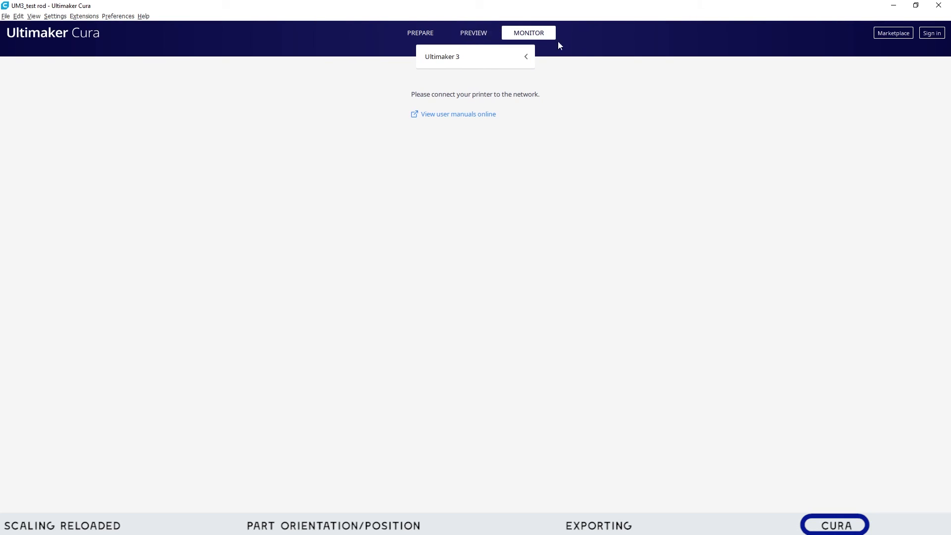
{"action": "left_click", "coordinate": [473, 34]}
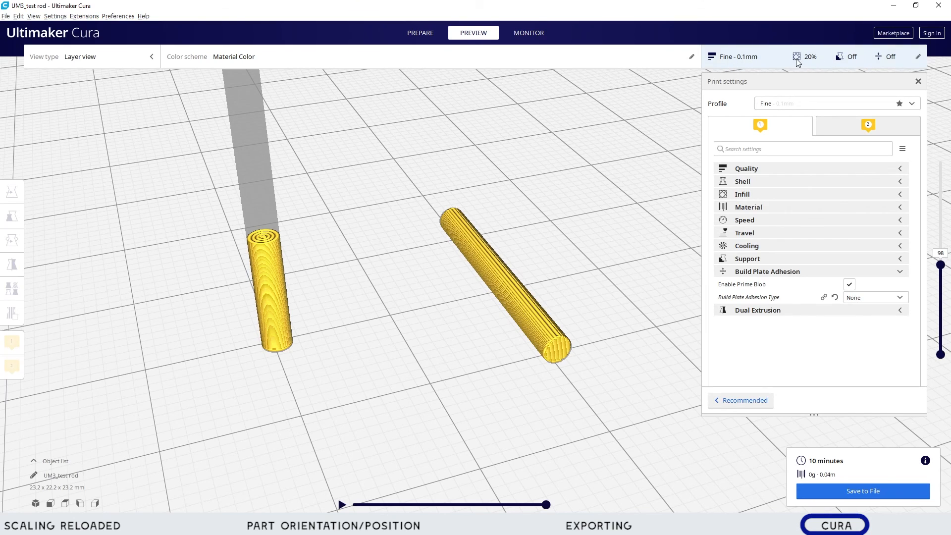
{"action": "left_click", "coordinate": [793, 59]}
{"action": "left_click", "coordinate": [793, 59]}
{"action": "left_click", "coordinate": [792, 59]}
{"action": "left_click", "coordinate": [808, 53]}
{"action": "left_click", "coordinate": [855, 56]}
{"action": "left_click", "coordinate": [857, 58]}
{"action": "left_click", "coordinate": [872, 61]}
{"action": "left_click", "coordinate": [871, 61]}
Step: Switch the print settings between the recommended and custom modes, ending in the recommended mode
{"action": "left_click", "coordinate": [745, 402]}
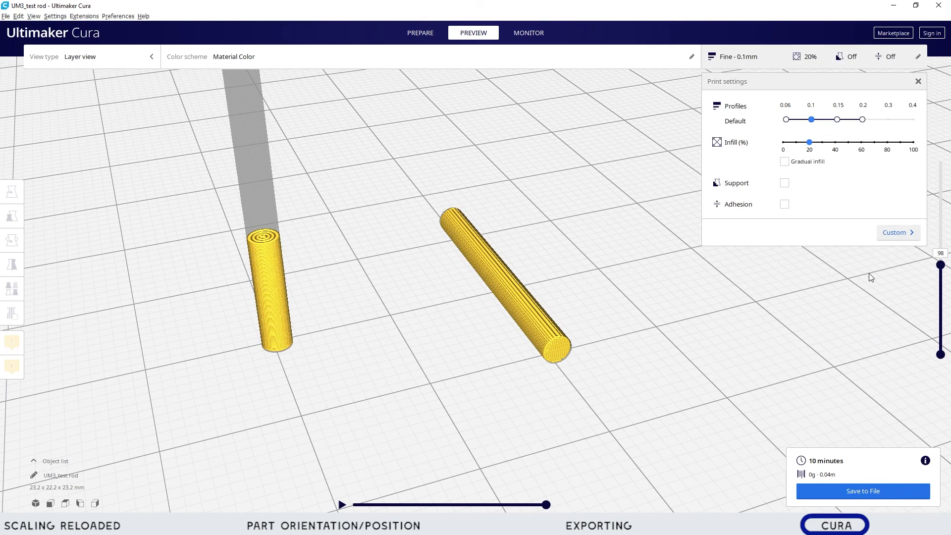
{"action": "left_click", "coordinate": [896, 233]}
{"action": "left_click", "coordinate": [762, 397]}
{"action": "left_click", "coordinate": [895, 232]}
{"action": "left_click", "coordinate": [733, 401]}
Step: Try the 0.06 and 0.2 profiles, settle on the 0.15 mm profile, and set the infill to 10%
{"action": "left_click_drag", "start_coordinate": [863, 121], "coordinate": [786, 122]}
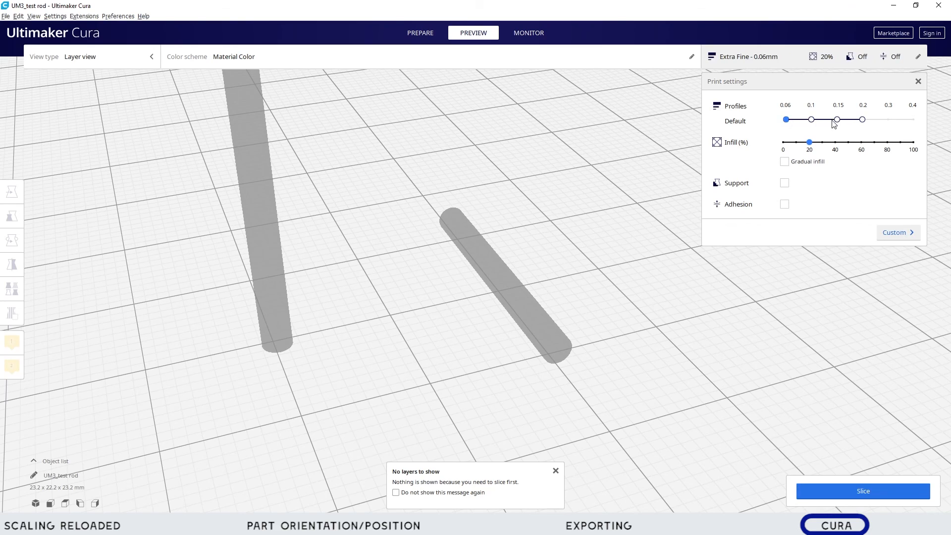
{"action": "left_click", "coordinate": [863, 120]}
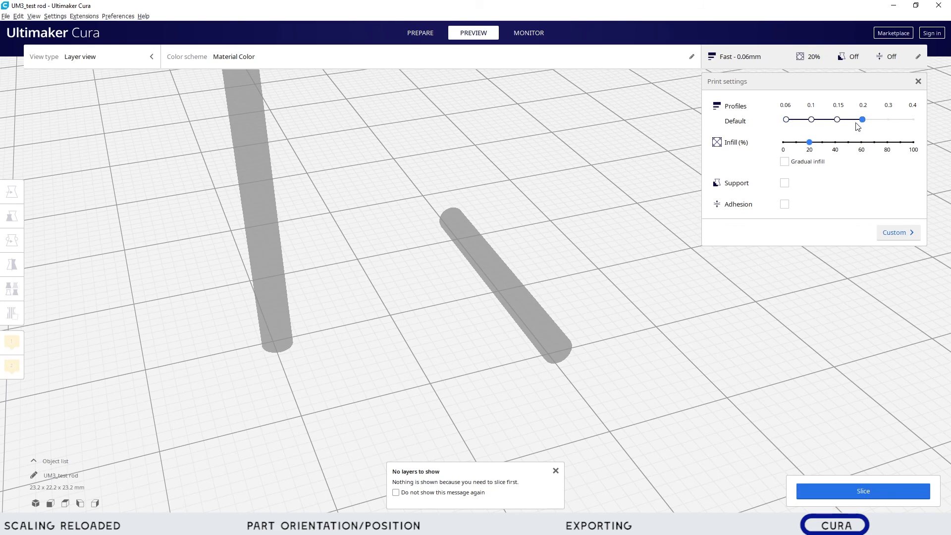
{"action": "left_click", "coordinate": [838, 120]}
{"action": "left_click", "coordinate": [822, 143]}
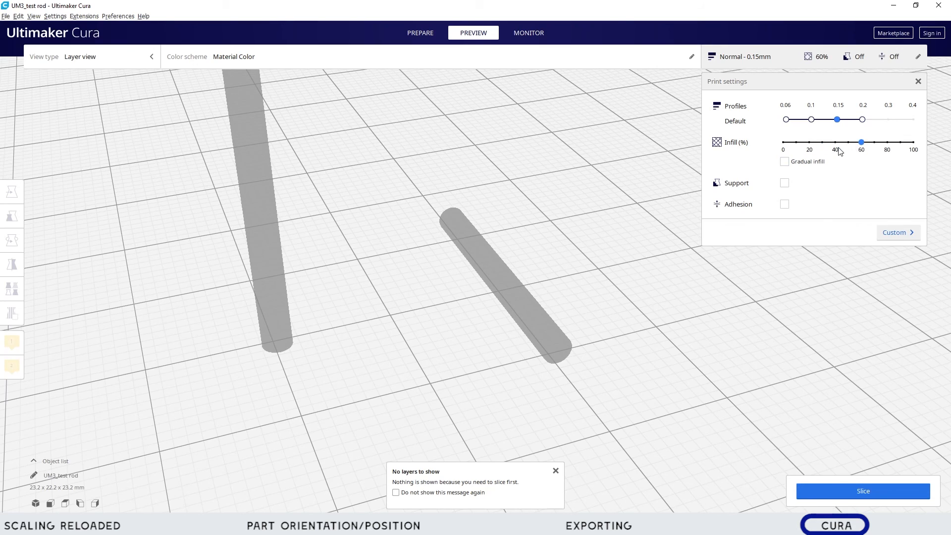
{"action": "left_click", "coordinate": [796, 143]}
Step: Return to the custom print settings, collapse the Build Plate Adhesion category and expand the Quality category
{"action": "left_click", "coordinate": [892, 234]}
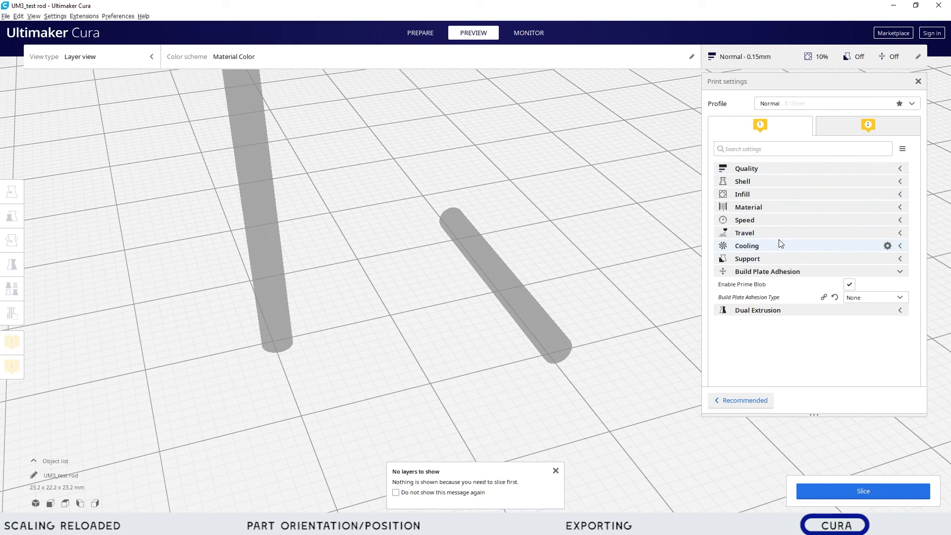
{"action": "left_click", "coordinate": [899, 272]}
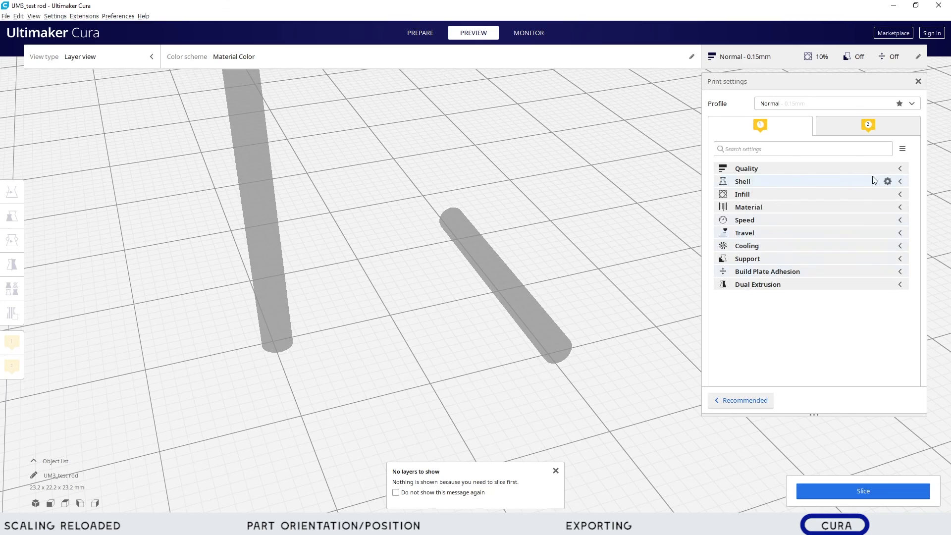
{"action": "left_click", "coordinate": [900, 170]}
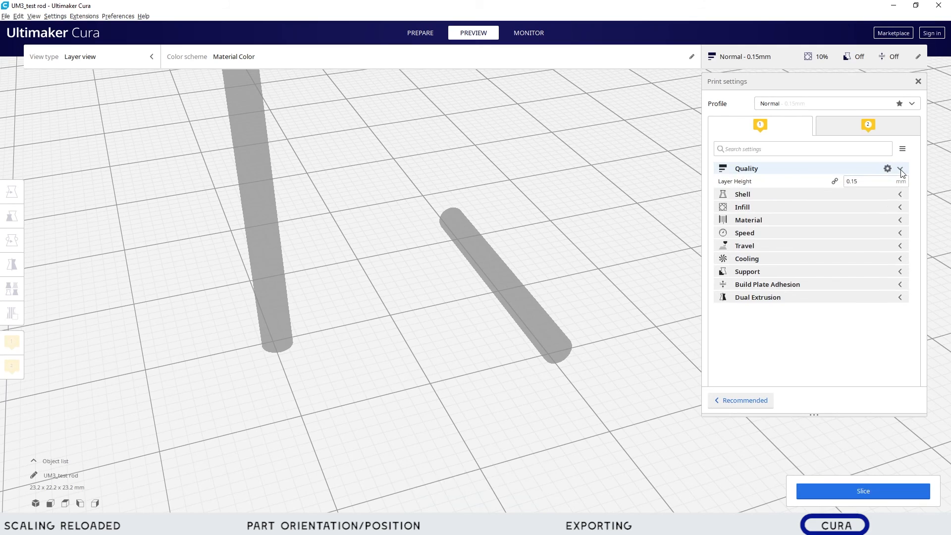
{"action": "mouse_move", "coordinate": [823, 182]}
Step: Make Initial Layer Height, Line Width, Wall Line Width, Outer Wall Line Width and Inner Wall(s) Line Width visible under Quality
{"action": "left_click", "coordinate": [888, 169]}
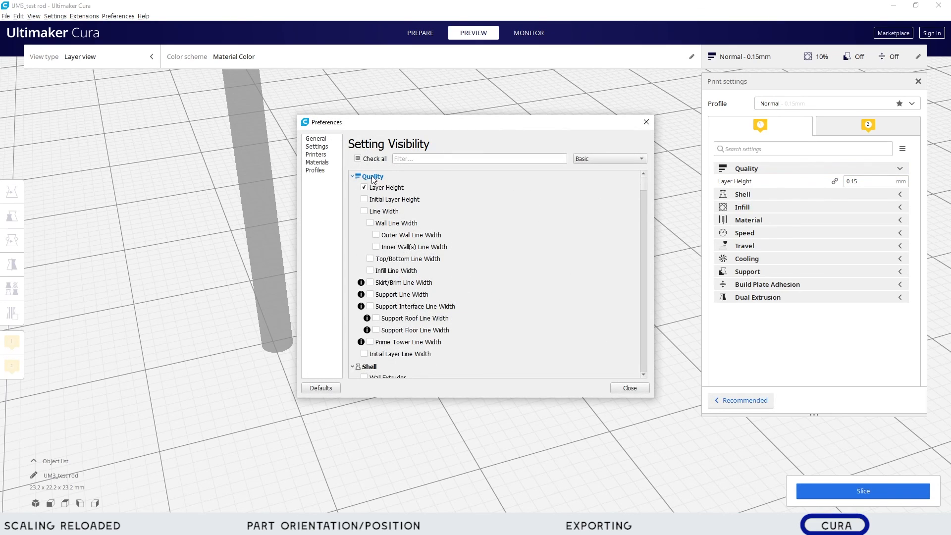
{"action": "left_click", "coordinate": [365, 199]}
{"action": "left_click", "coordinate": [364, 211]}
{"action": "left_click", "coordinate": [370, 223]}
{"action": "left_click", "coordinate": [376, 235]}
{"action": "left_click", "coordinate": [376, 246]}
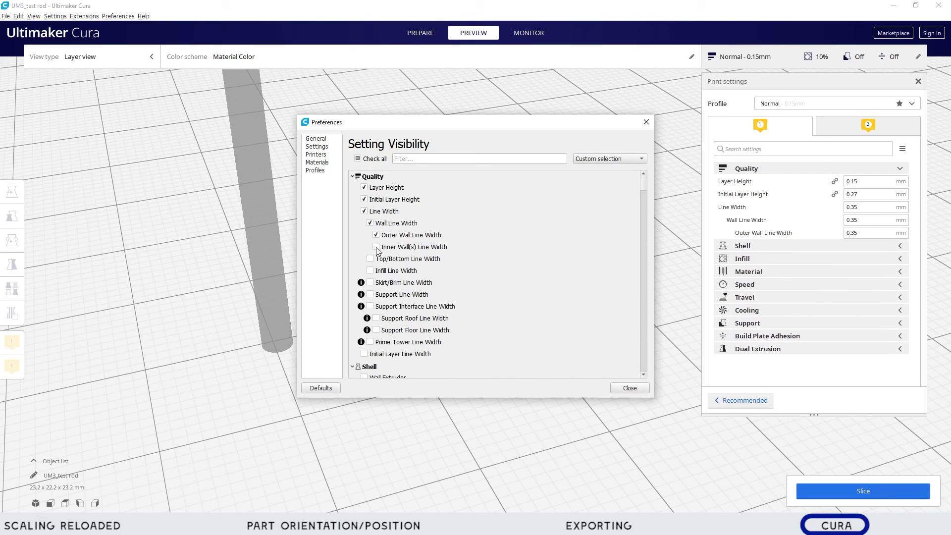
{"action": "left_click", "coordinate": [629, 389]}
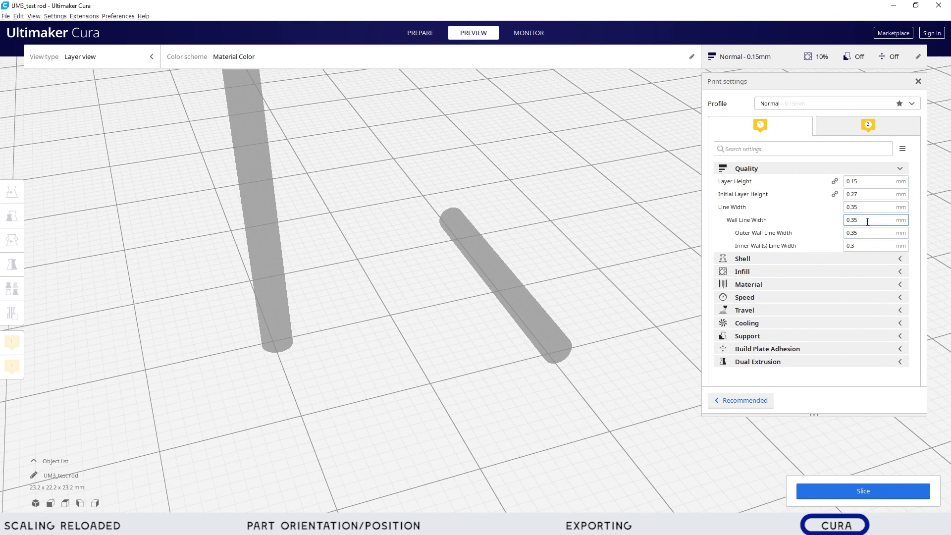
{"action": "mouse_move", "coordinate": [874, 246]}
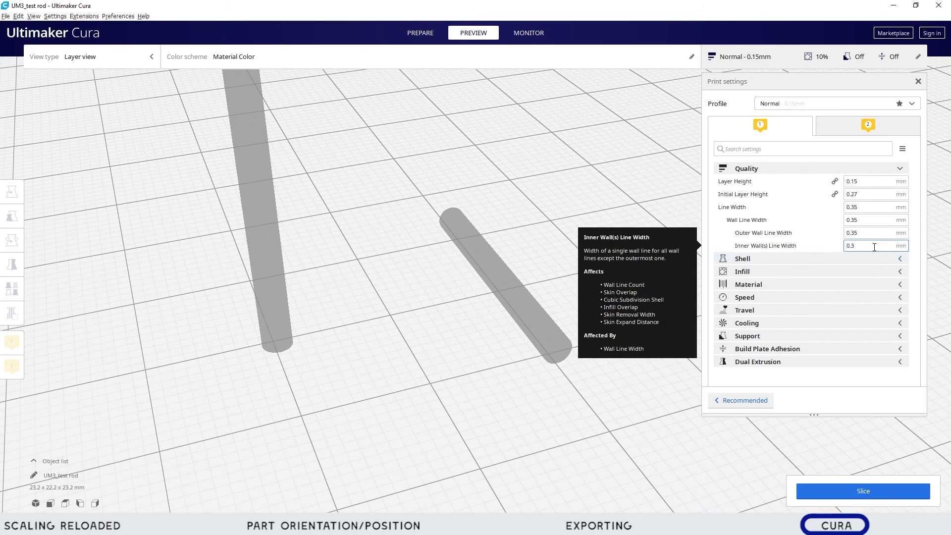
Step: Set the layer height to 0.36 mm and slice both rods to preview the coarse layers
{"action": "key", "text": "Tab"}
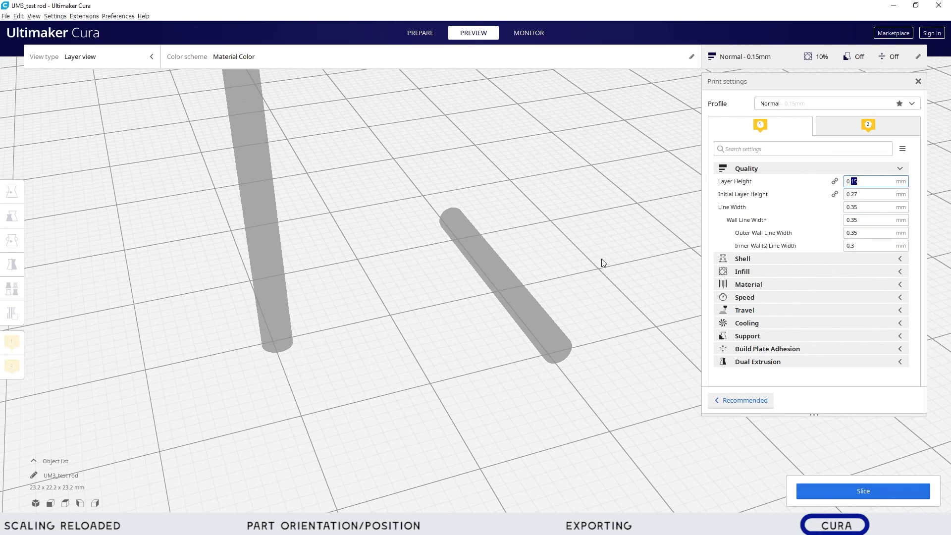
{"action": "key", "text": "BackSpace"}
{"action": "key", "text": "BackSpace"}
{"action": "key", "text": "BackSpace"}
{"action": "type", "text": ".15"}
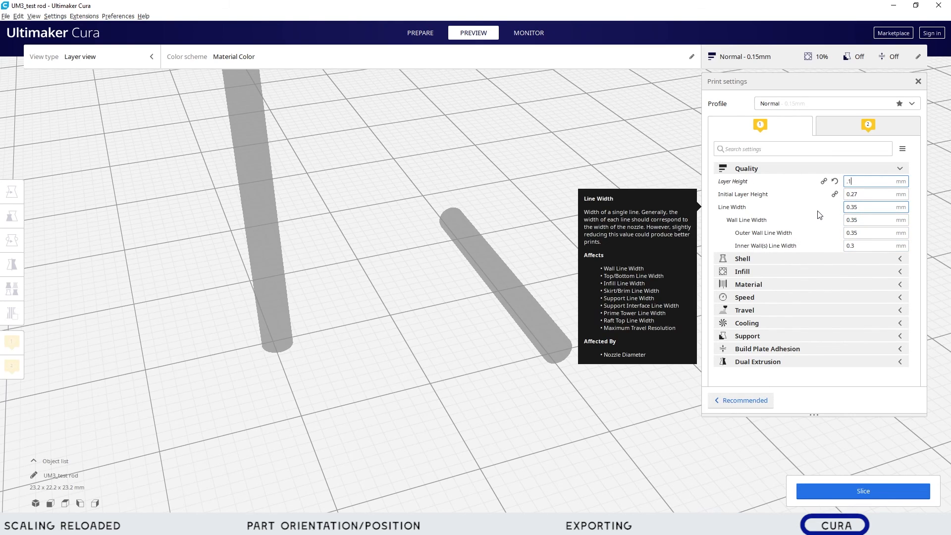
{"action": "key", "text": "BackSpace"}
{"action": "key", "text": "BackSpace"}
{"action": "type", "text": ".36"}
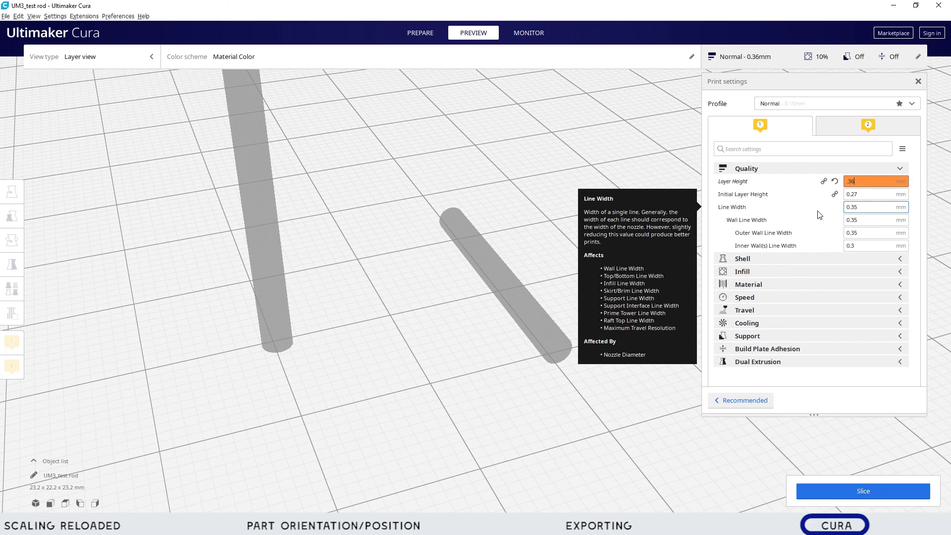
{"action": "left_click", "coordinate": [826, 489]}
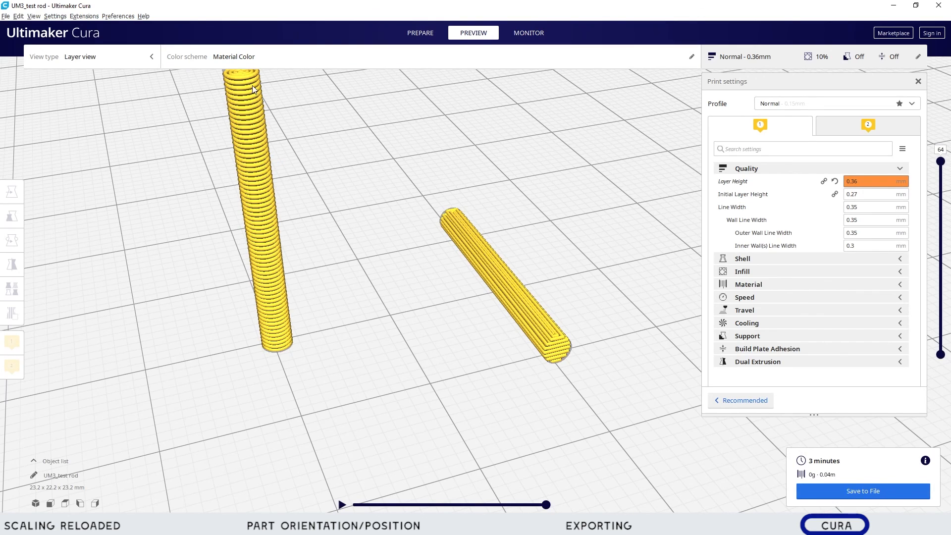
Step: Set the layer height to 0.15 mm and slice both rods again to preview the finer layers
{"action": "double_click", "coordinate": [879, 182]}
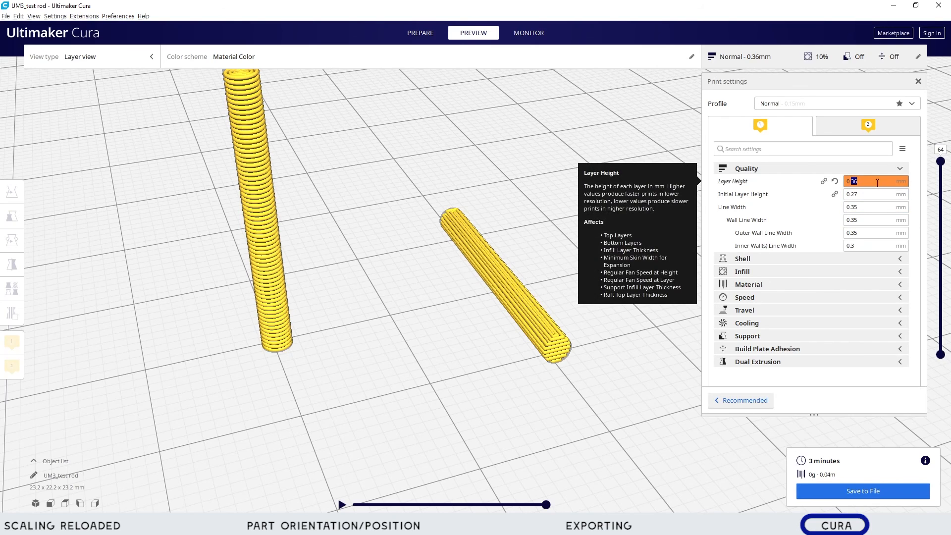
{"action": "type", "text": "15"}
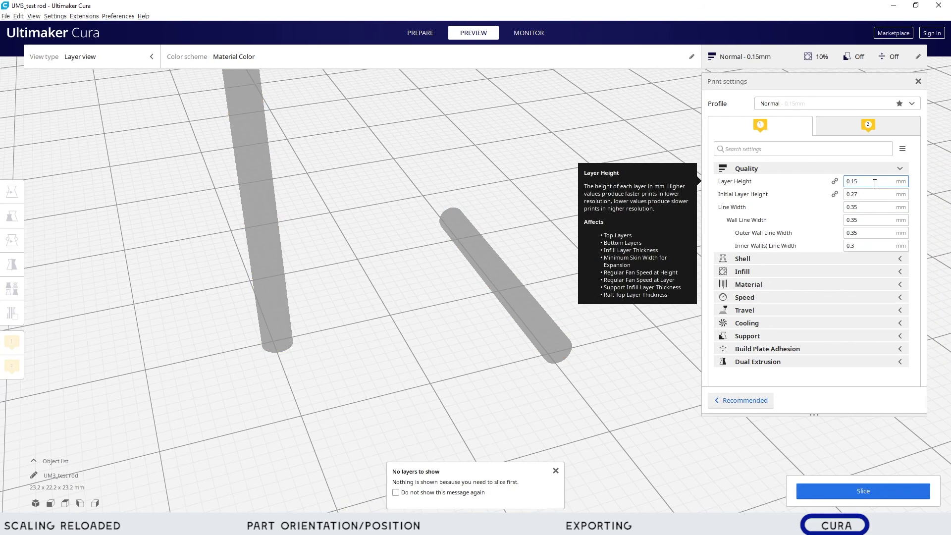
{"action": "left_click", "coordinate": [907, 490]}
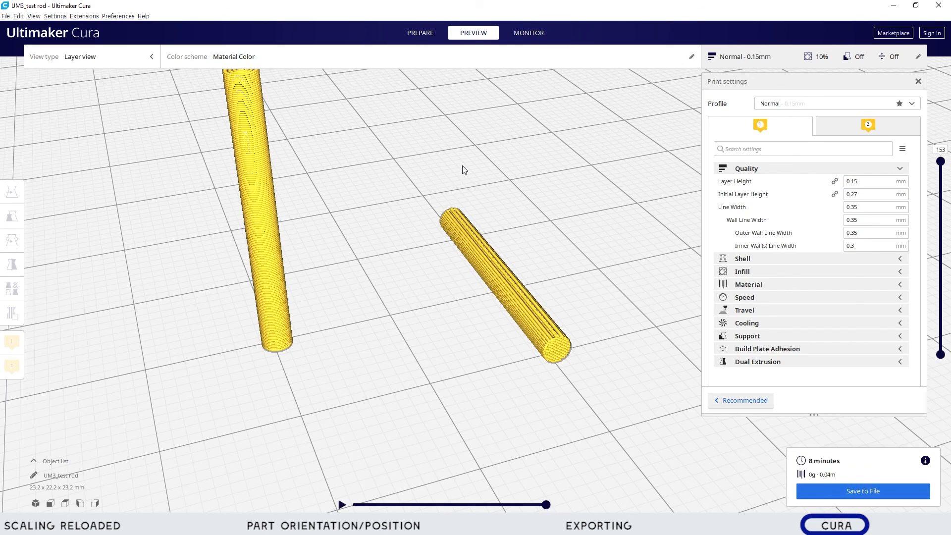
{"action": "left_click", "coordinate": [938, 150]}
Step: Set the layer height to 0.4 mm
{"action": "left_click", "coordinate": [842, 182]}
{"action": "left_click_drag", "start_coordinate": [851, 182], "coordinate": [870, 183]}
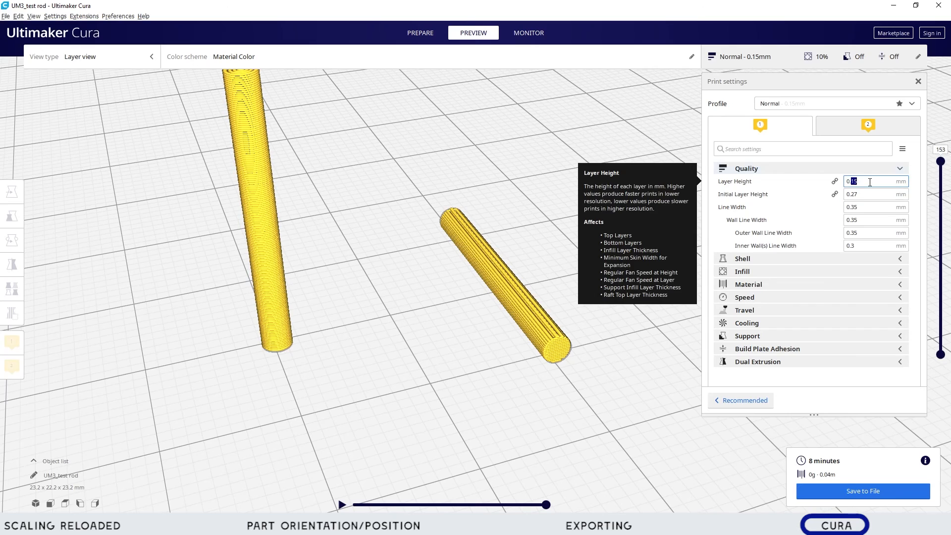
{"action": "type", "text": "4"}
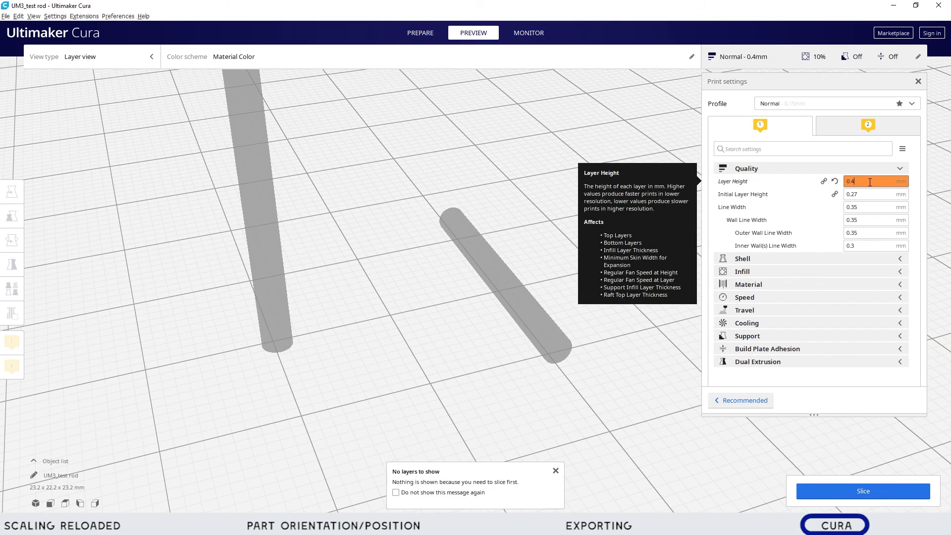
Step: Slice both rods at the 0.4 mm layer height and expand the Shell settings in place of Quality
{"action": "left_click", "coordinate": [855, 490]}
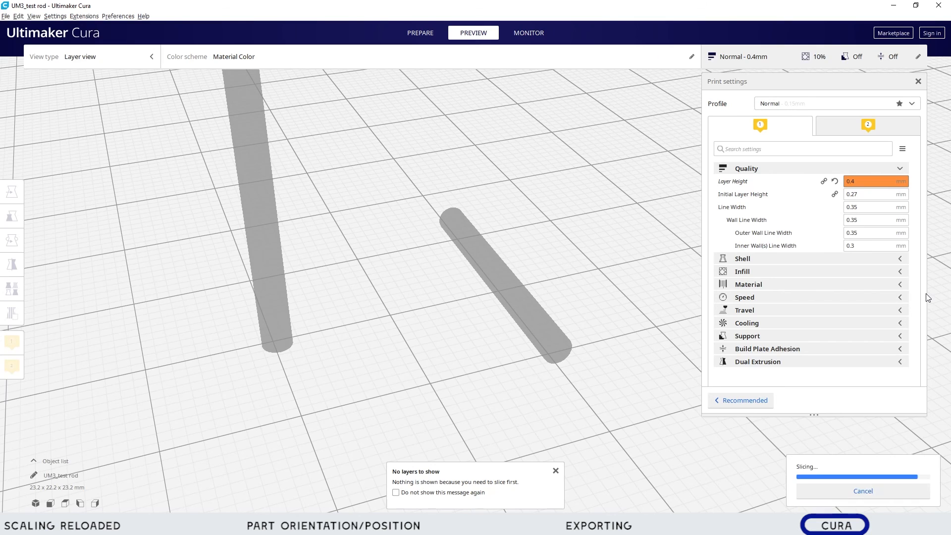
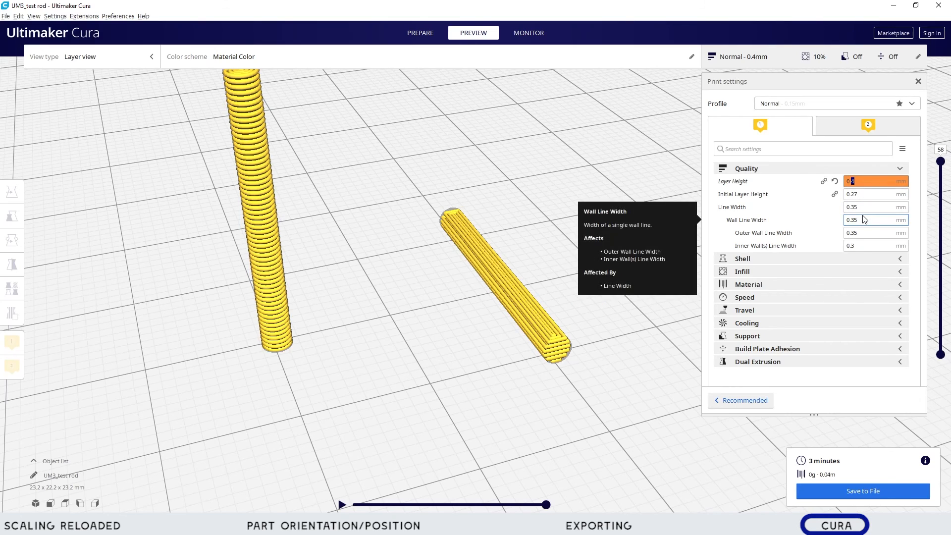
{"action": "left_click", "coordinate": [900, 168]}
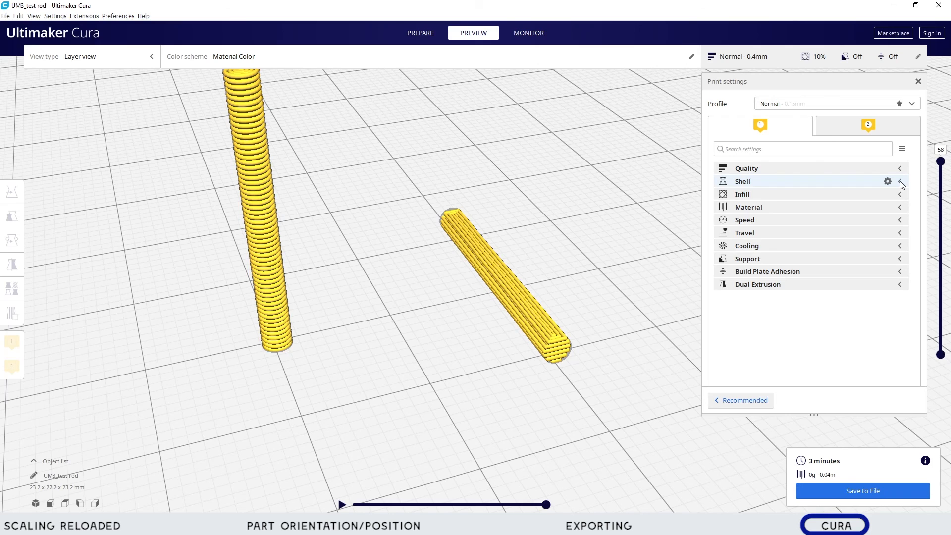
{"action": "left_click", "coordinate": [900, 182]}
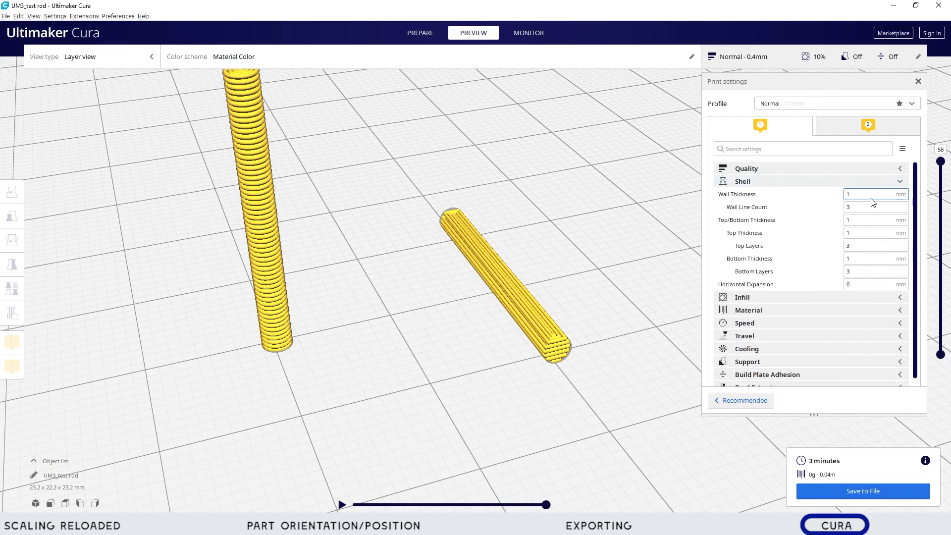
{"action": "left_click", "coordinate": [853, 216]}
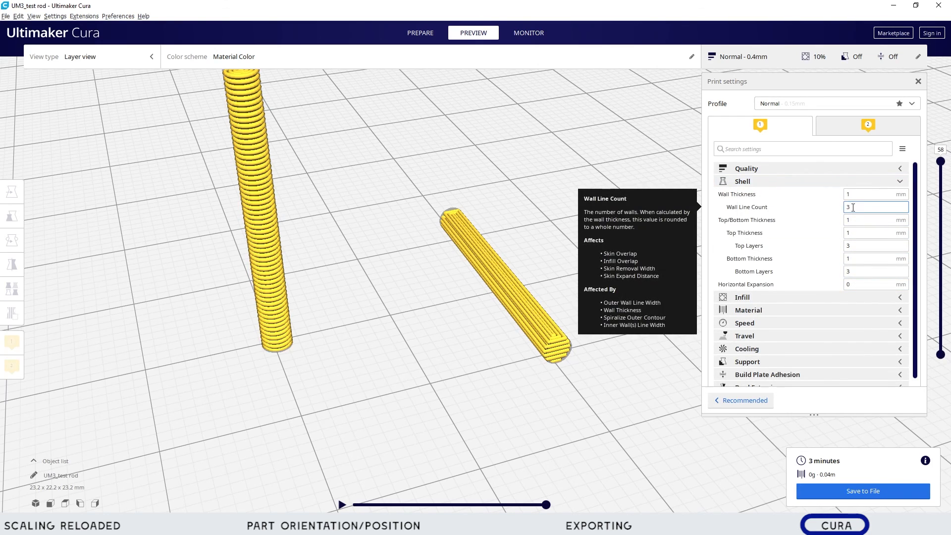
{"action": "left_click", "coordinate": [850, 207]}
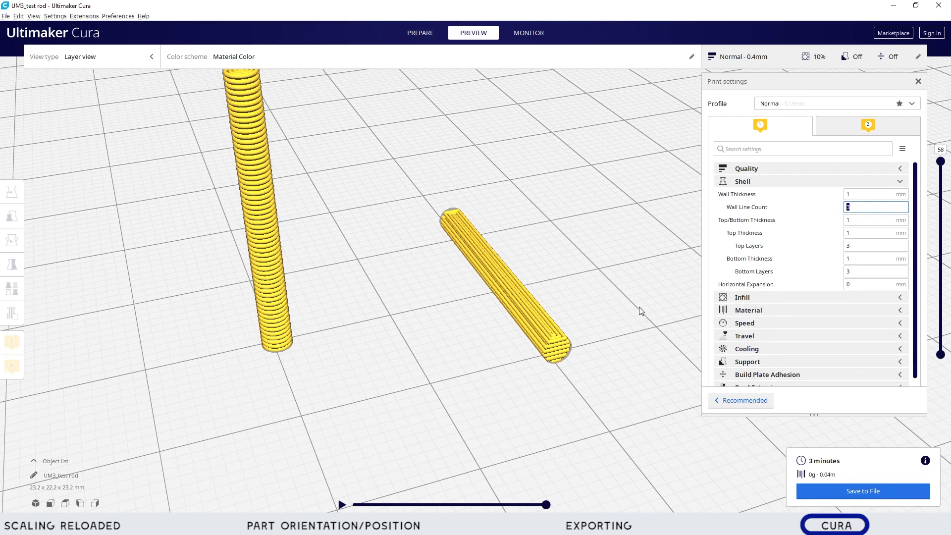
Step: Scale the upright rod uniformly to 500% and start slicing
{"action": "scroll", "coordinate": [575, 295], "scroll_direction": "down", "scroll_amount": 2}
{"action": "right_click_drag", "start_coordinate": [573, 295], "coordinate": [550, 297]}
{"action": "left_click", "coordinate": [422, 203]}
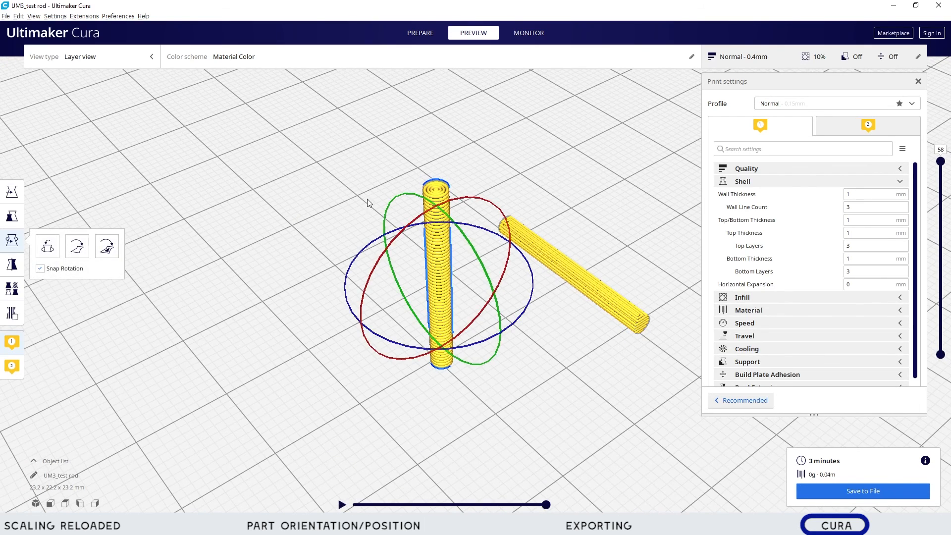
{"action": "left_click", "coordinate": [14, 218]}
{"action": "double_click", "coordinate": [117, 246]}
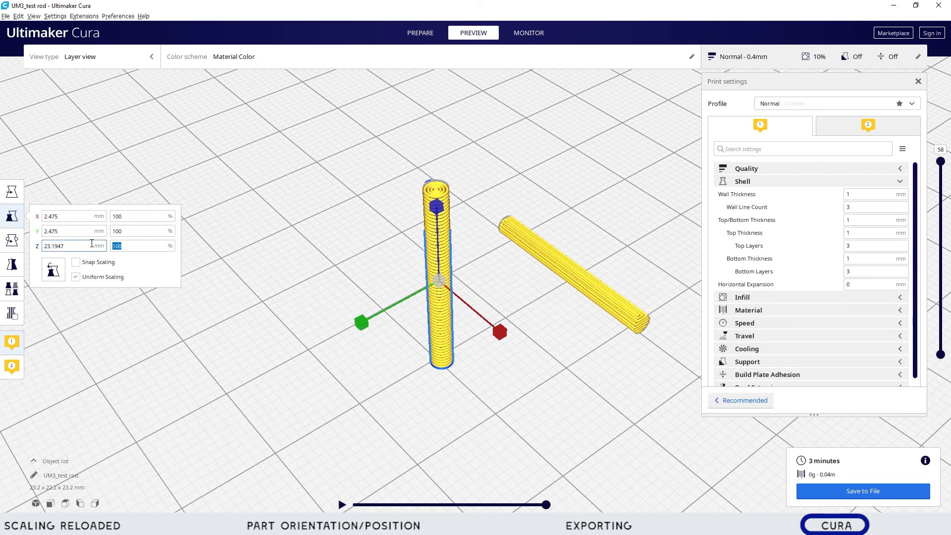
{"action": "type", "text": "500"}
{"action": "key", "text": "Return"}
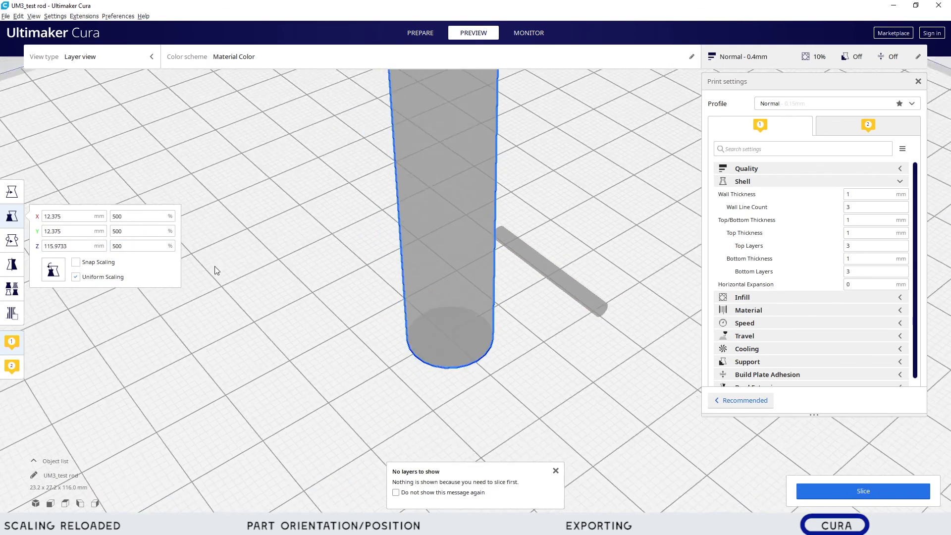
{"action": "scroll", "coordinate": [385, 195], "scroll_direction": "down", "scroll_amount": 6}
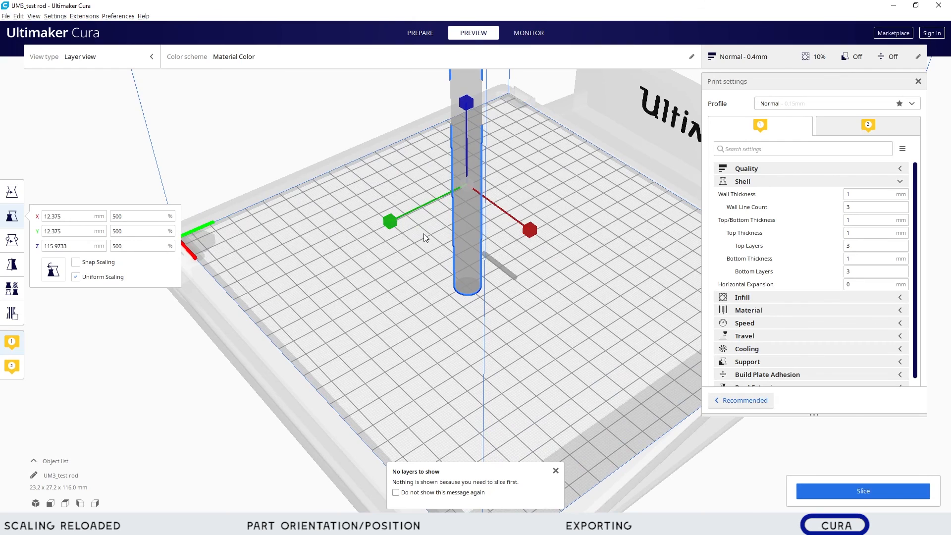
{"action": "scroll", "coordinate": [421, 238], "scroll_direction": "up", "scroll_amount": 2}
{"action": "left_click", "coordinate": [835, 493]}
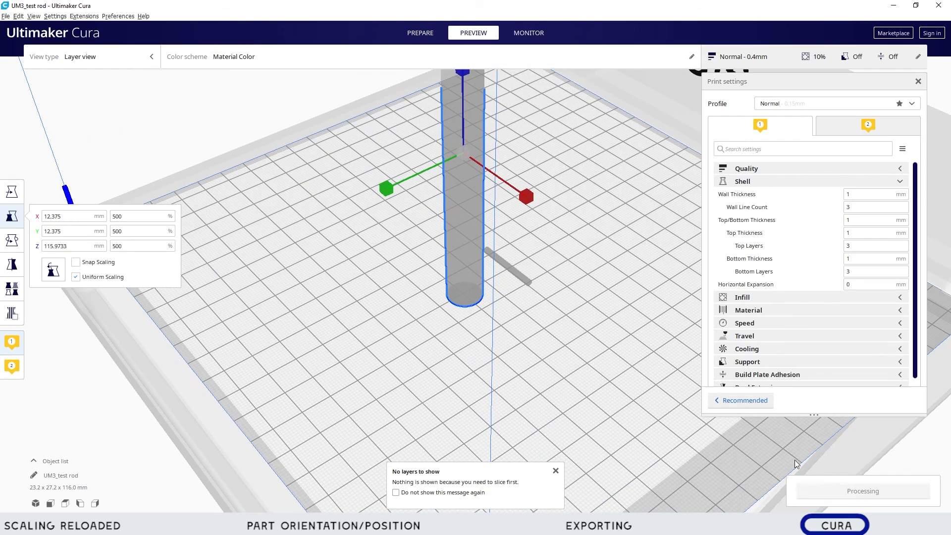
Step: Scale the flat rod uniformly to 500% and slice both rods
{"action": "left_click", "coordinate": [521, 281]}
{"action": "double_click", "coordinate": [121, 232]}
{"action": "type", "text": "500."}
{"action": "key", "text": "Return"}
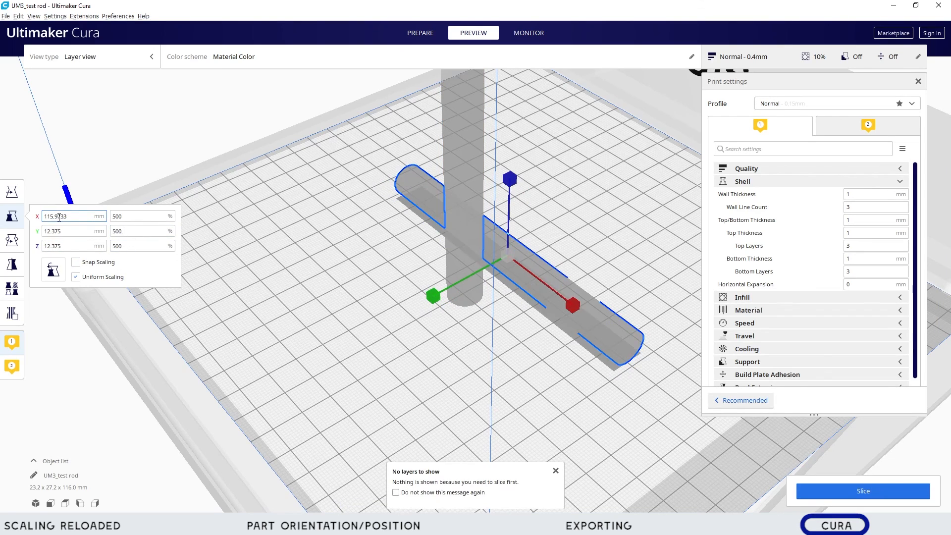
{"action": "left_click", "coordinate": [865, 493]}
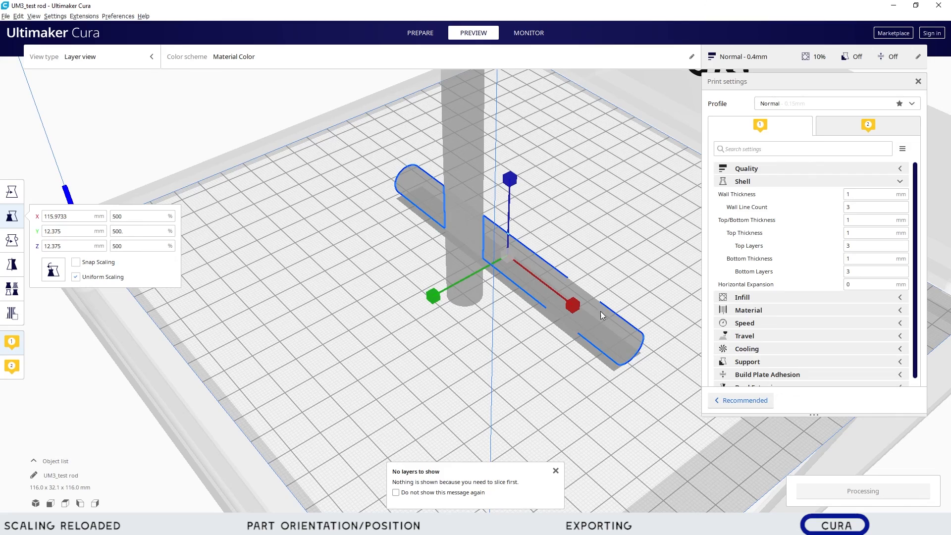
Step: Lower the previewed layer to 263 and examine the walls and infill inside the upright rod
{"action": "scroll", "coordinate": [635, 444], "scroll_direction": "down", "scroll_amount": 5}
{"action": "scroll", "coordinate": [635, 444], "scroll_direction": "up", "scroll_amount": 5}
{"action": "left_click", "coordinate": [872, 207]}
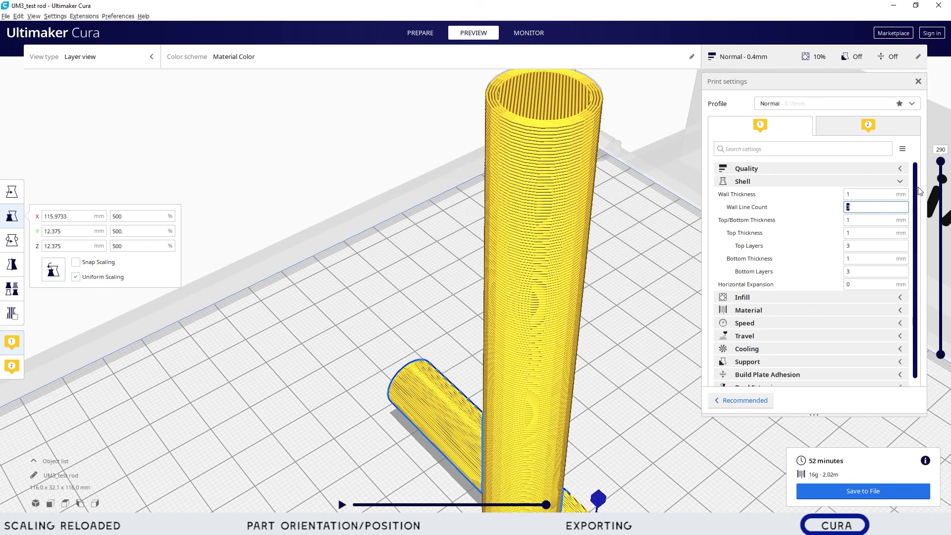
{"action": "left_click_drag", "start_coordinate": [941, 161], "coordinate": [945, 187]}
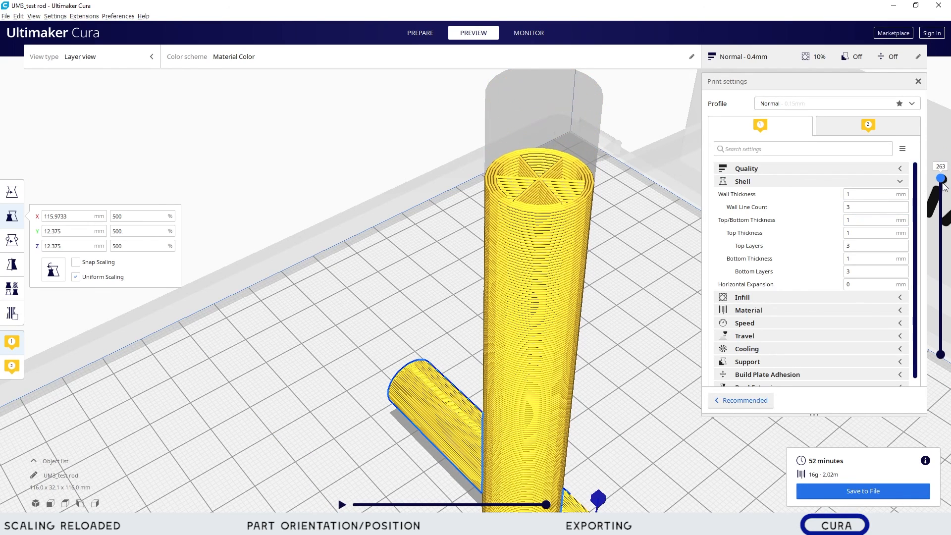
{"action": "scroll", "coordinate": [610, 191], "scroll_direction": "up", "scroll_amount": 5}
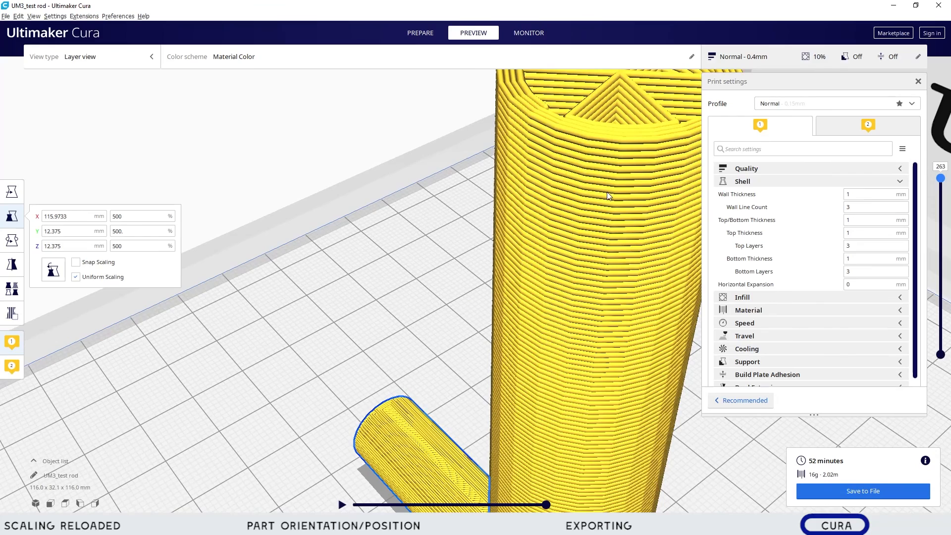
{"action": "scroll", "coordinate": [671, 352], "scroll_direction": "up", "scroll_amount": 5}
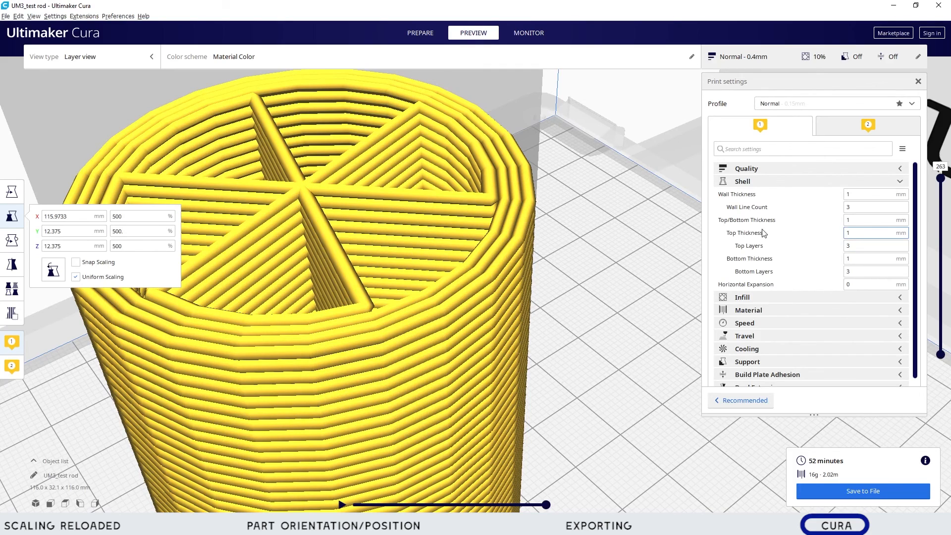
Step: Set the Wall Line Count to 2 and slice the rods to preview the thinner shell
{"action": "left_click", "coordinate": [849, 207]}
{"action": "type", "text": "2"}
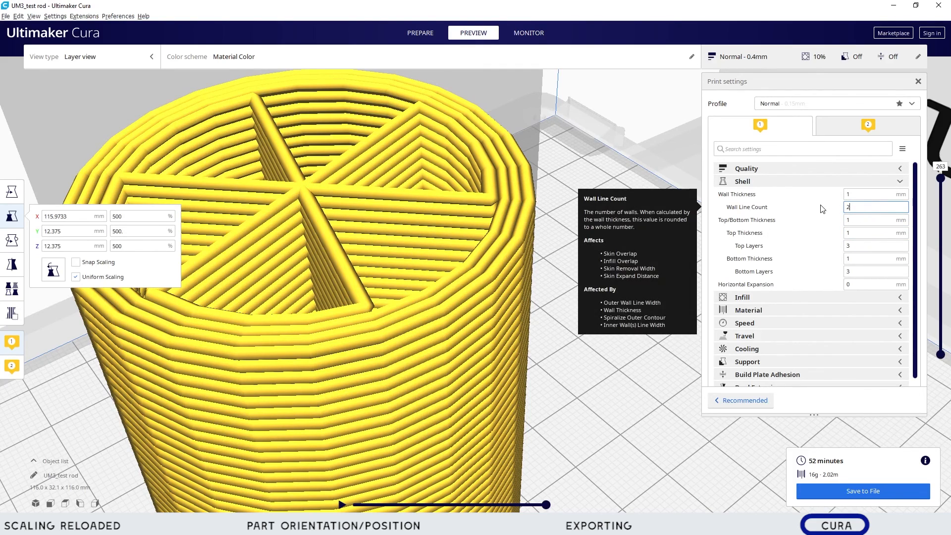
{"action": "left_click", "coordinate": [913, 490]}
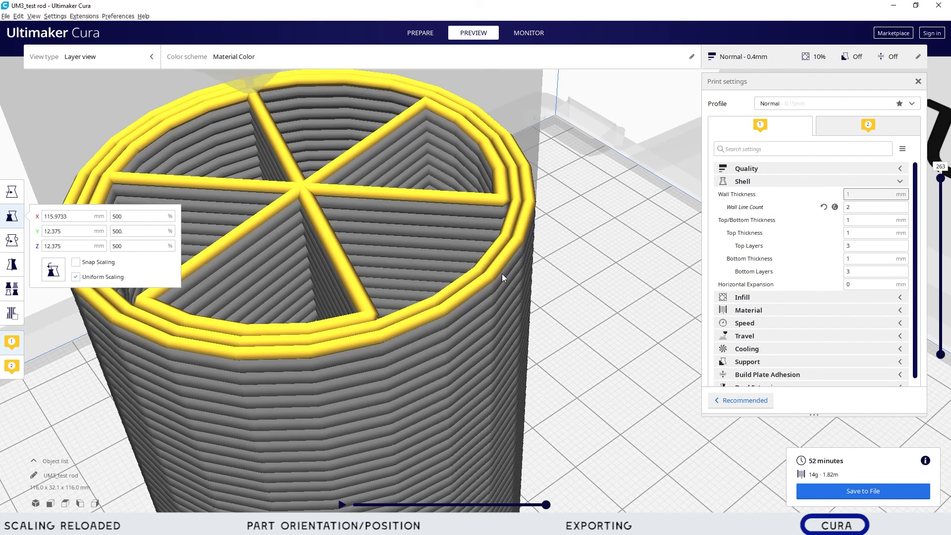
Step: Try a Wall Line Count of 5 with a new slice, and restore it to 2 and reslice
{"action": "left_click", "coordinate": [852, 207]}
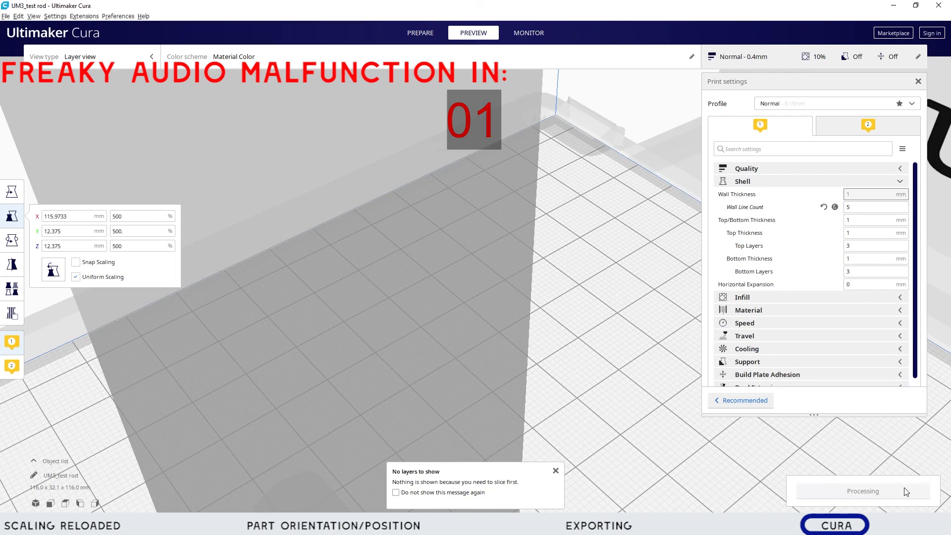
{"action": "left_click", "coordinate": [848, 208]}
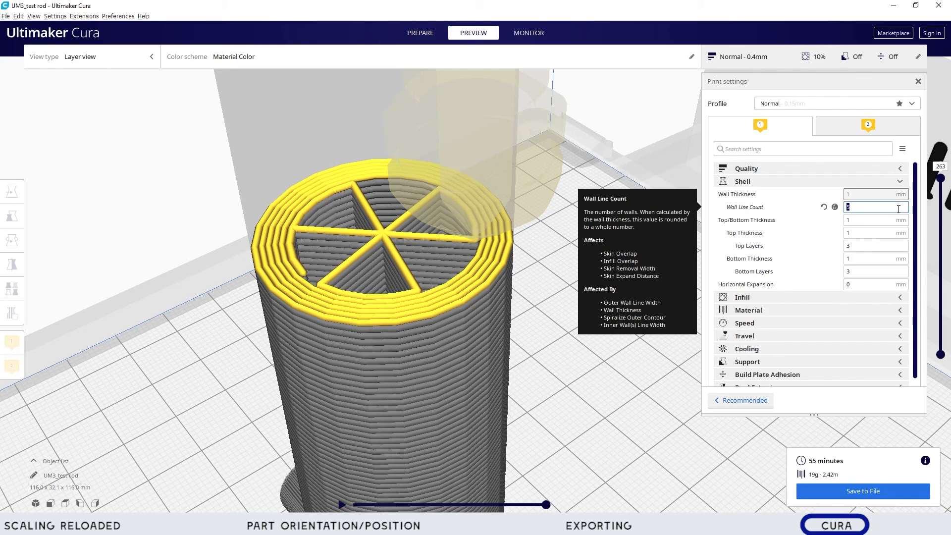
{"action": "type", "text": "2"}
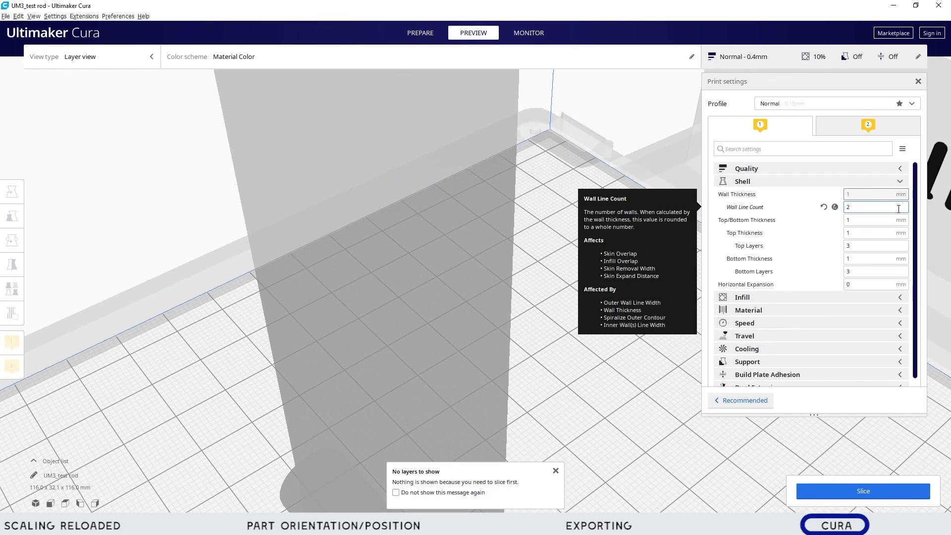
{"action": "left_click", "coordinate": [905, 492]}
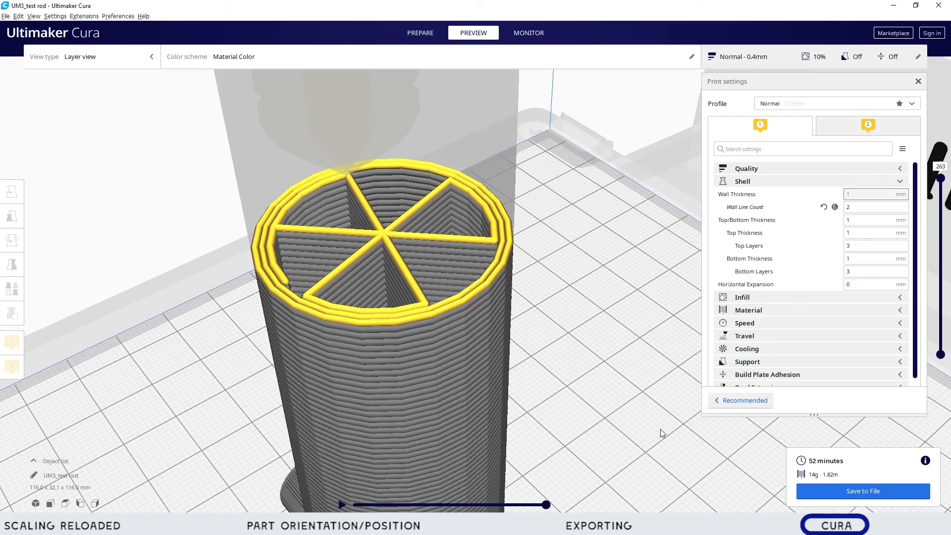
Step: Lower the previewed layer to 22 and examine the walls and infill along the flat rod
{"action": "scroll", "coordinate": [568, 311], "scroll_direction": "up", "scroll_amount": 10}
{"action": "scroll", "coordinate": [627, 447], "scroll_direction": "down", "scroll_amount": 5}
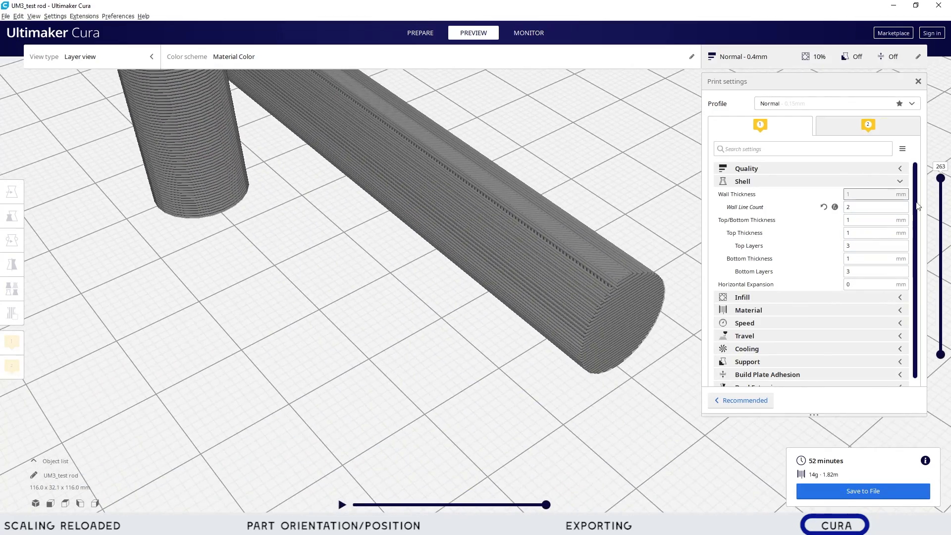
{"action": "left_click_drag", "start_coordinate": [943, 184], "coordinate": [940, 328]}
{"action": "scroll", "coordinate": [605, 327], "scroll_direction": "up", "scroll_amount": 6}
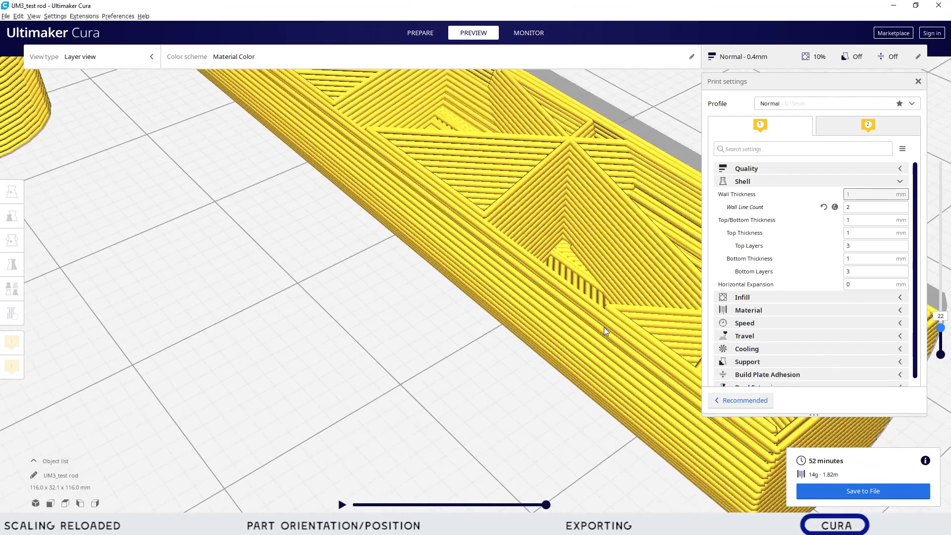
{"action": "right_click_drag", "start_coordinate": [620, 299], "coordinate": [573, 269]}
{"action": "scroll", "coordinate": [576, 335], "scroll_direction": "down", "scroll_amount": 7}
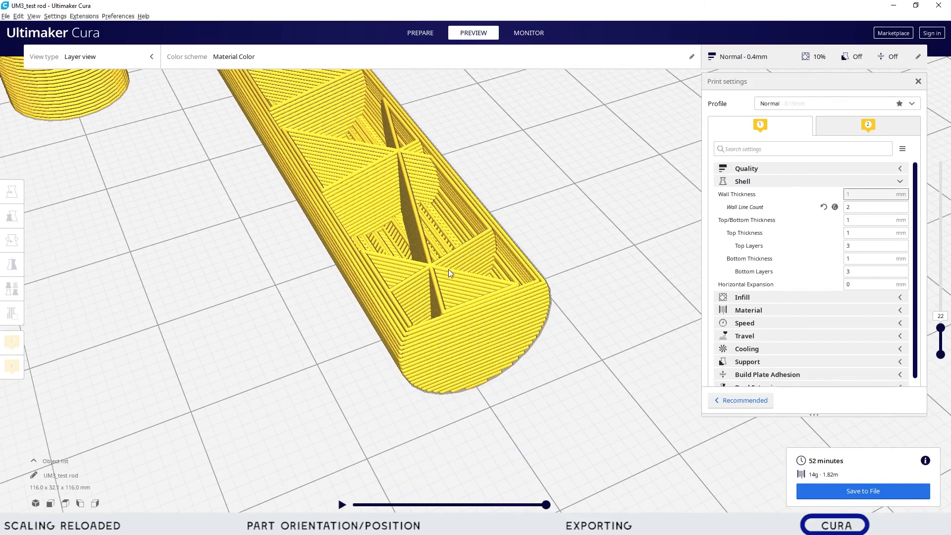
{"action": "middle_click_drag", "start_coordinate": [448, 169], "coordinate": [463, 263]}
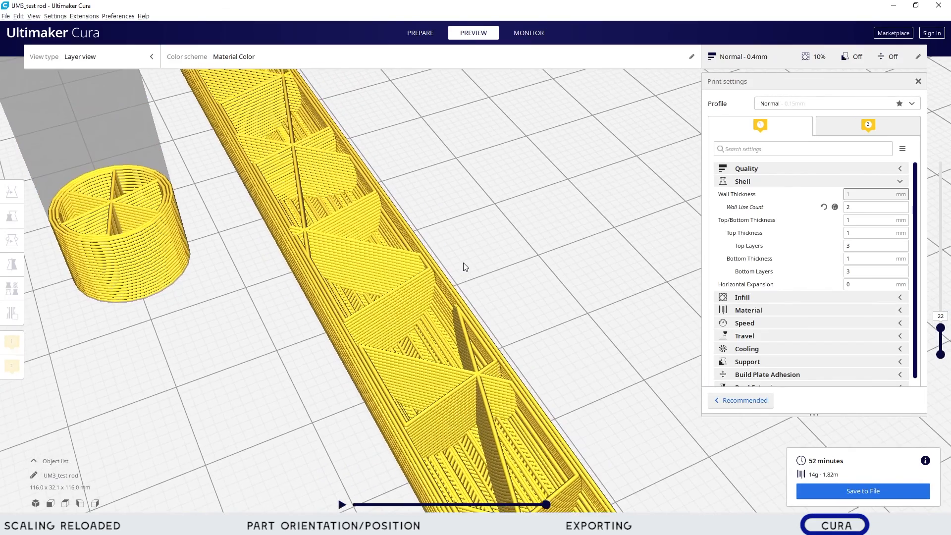
Step: Set the Infill Density to 100%, slice both rods and raise the previewed layer to 36
{"action": "left_click", "coordinate": [905, 183]}
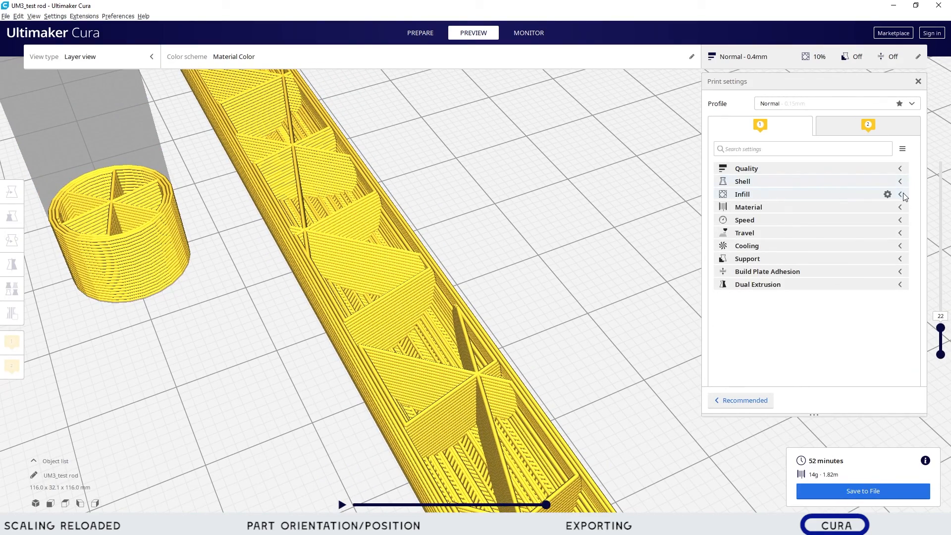
{"action": "left_click", "coordinate": [903, 195]}
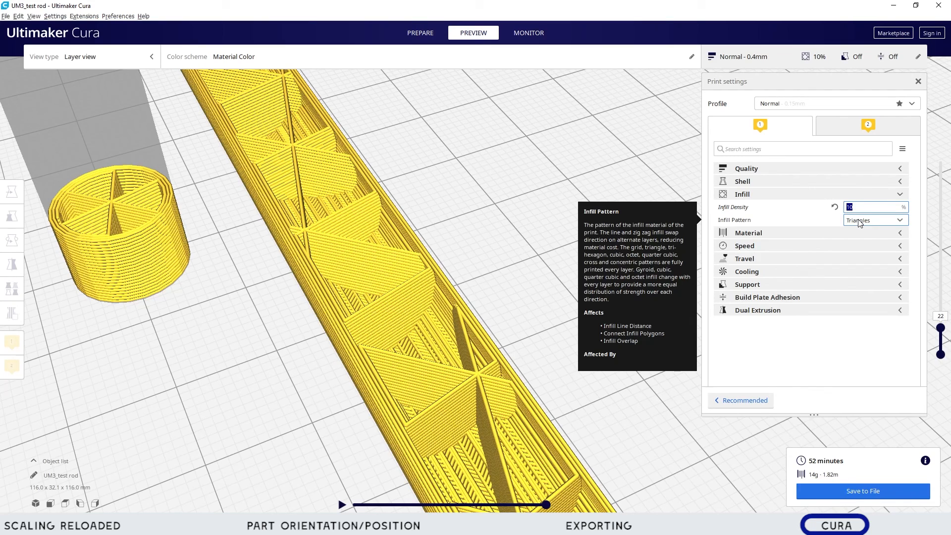
{"action": "type", "text": "100"}
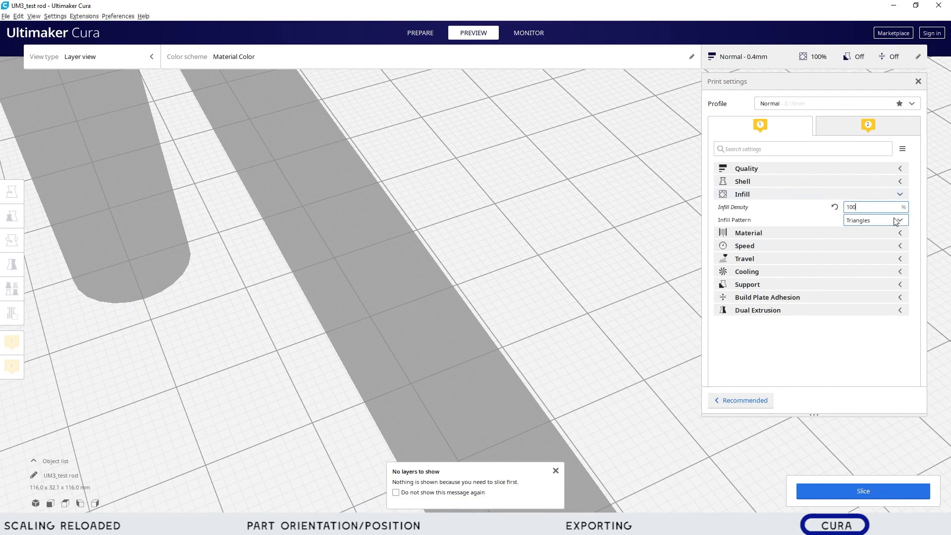
{"action": "left_click", "coordinate": [867, 497]}
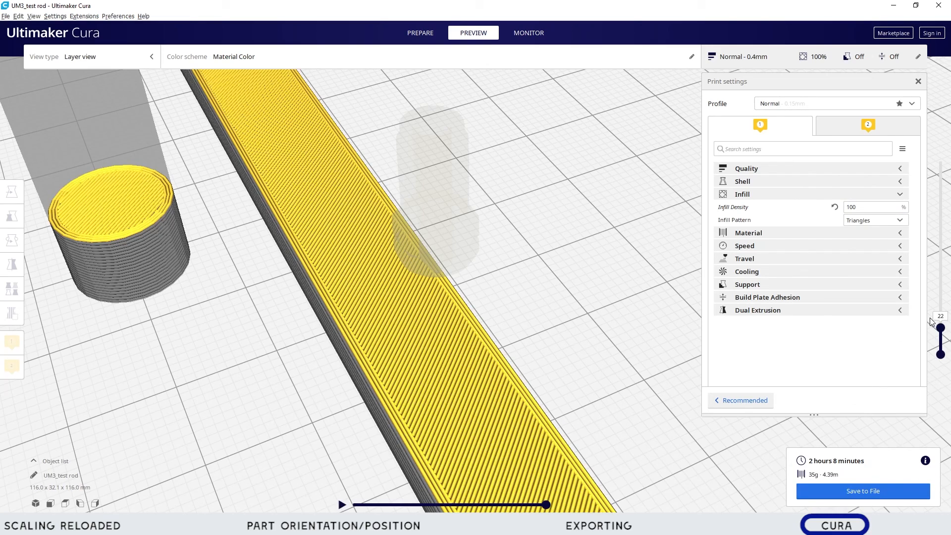
{"action": "mouse_move", "coordinate": [940, 328]}
{"action": "left_mouse_down"}
{"action": "mouse_move", "coordinate": [941, 293]}
{"action": "mouse_move", "coordinate": [940, 329]}
{"action": "mouse_move", "coordinate": [941, 318]}
{"action": "left_mouse_up"}
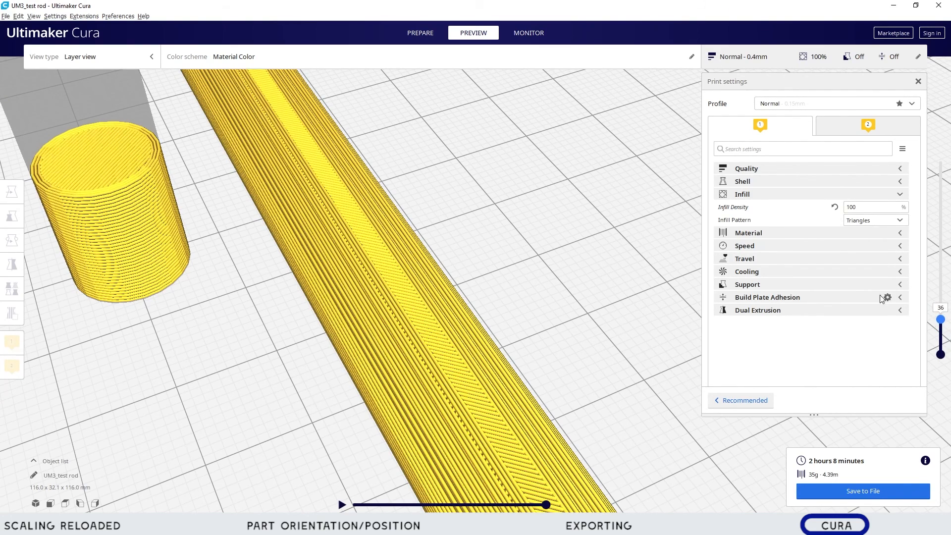
Step: Set the Infill Density to 0% and slice both rods to preview them hollow
{"action": "left_click", "coordinate": [864, 208]}
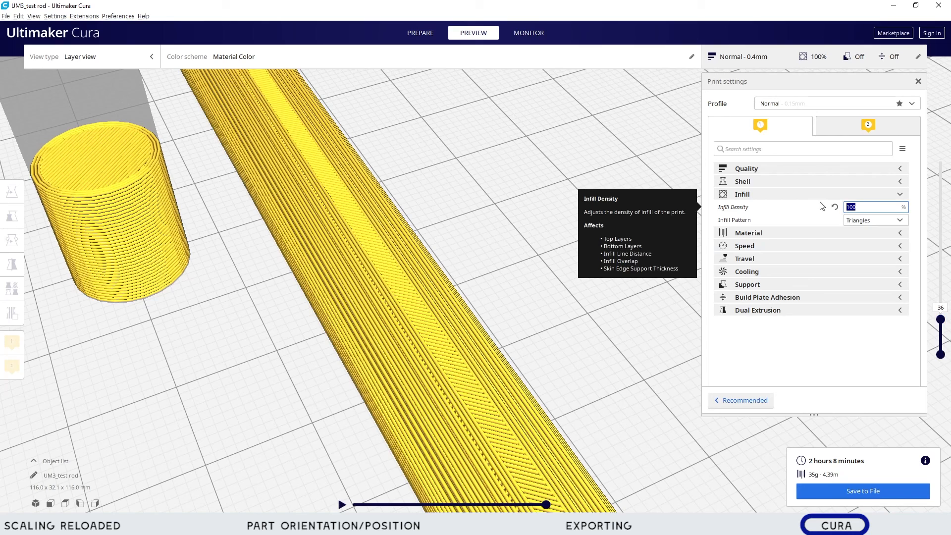
{"action": "type", "text": "0"}
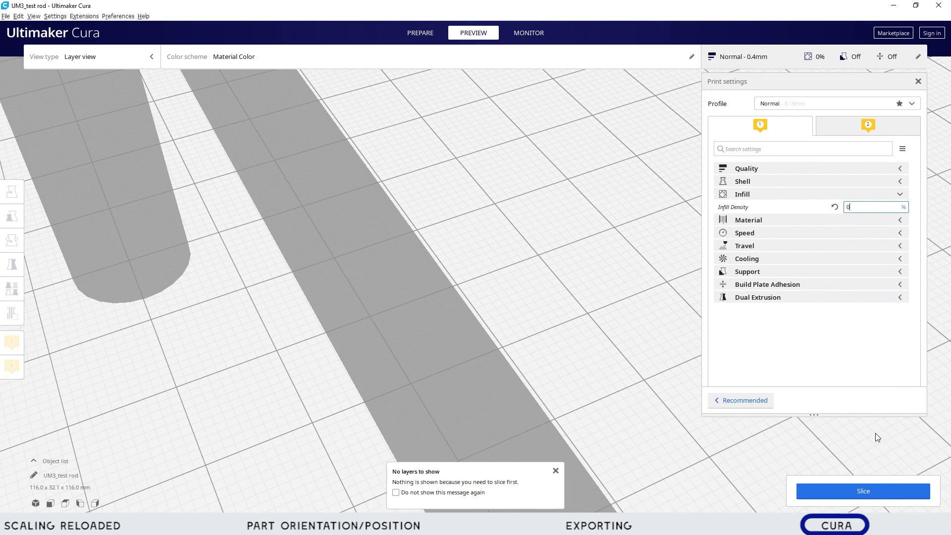
{"action": "left_click", "coordinate": [885, 489]}
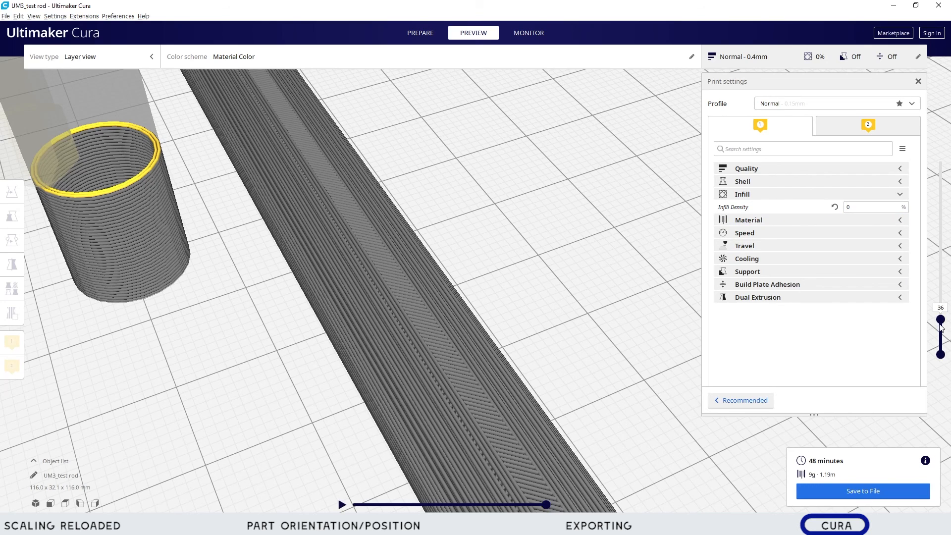
Step: Lower the previewed layer to 24 and play its toolpath to inspect the hollow interior at the flat rod's end
{"action": "scroll", "coordinate": [942, 331], "scroll_direction": "down", "scroll_amount": 12}
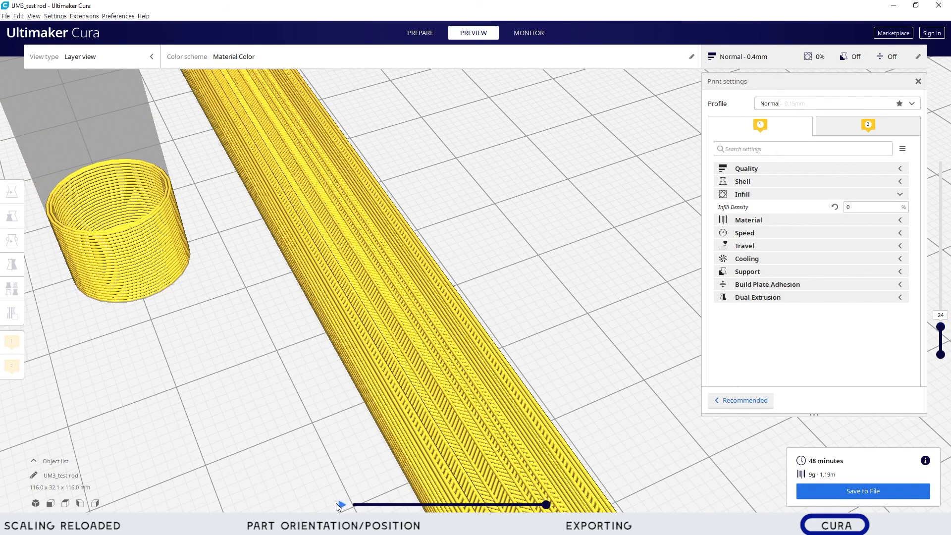
{"action": "left_click", "coordinate": [342, 505]}
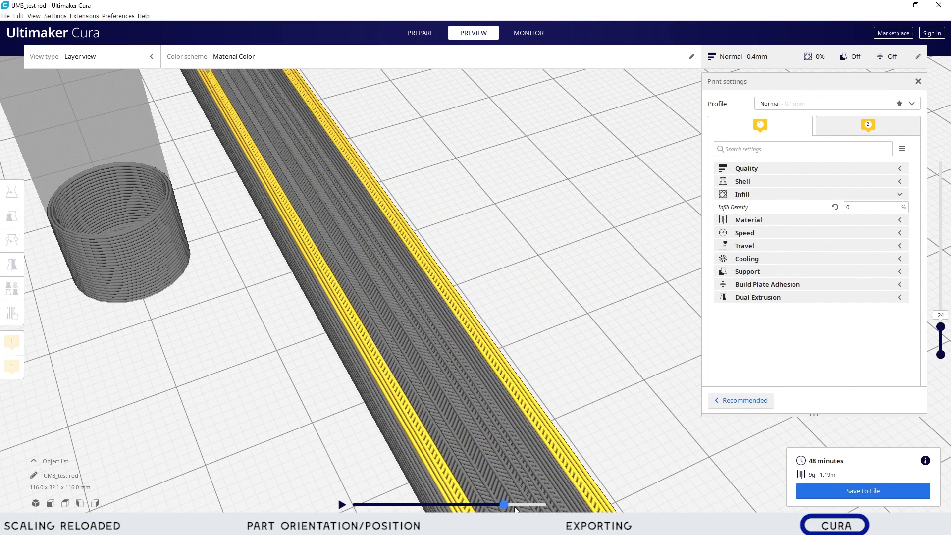
{"action": "middle_click_drag", "start_coordinate": [575, 454], "coordinate": [555, 385]}
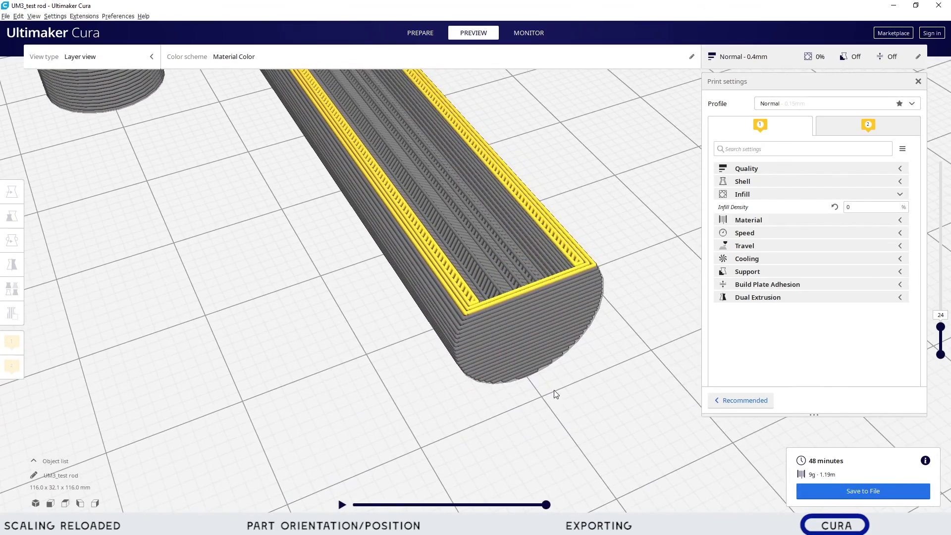
Step: Show the print speed setting and play the nozzle simulation of layer 24 with both rods in view
{"action": "left_click", "coordinate": [846, 208]}
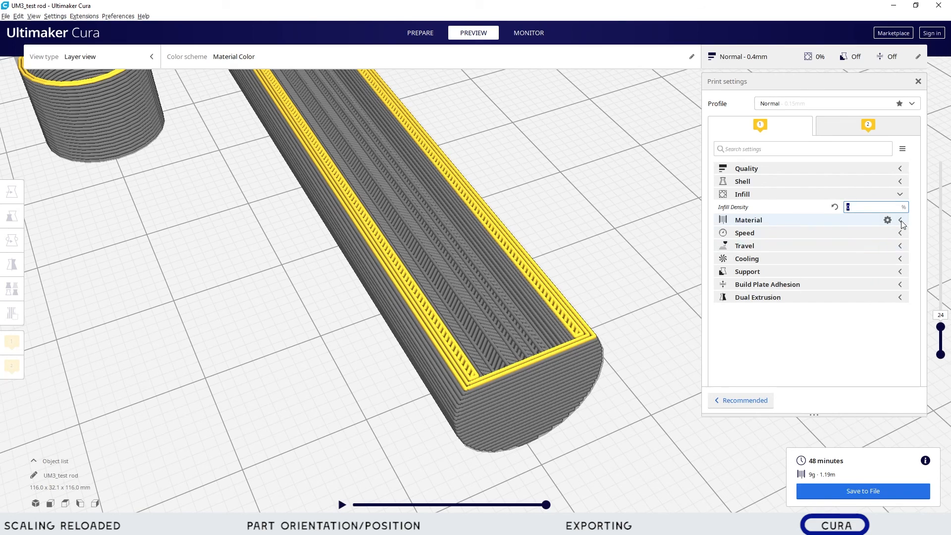
{"action": "left_click", "coordinate": [902, 233]}
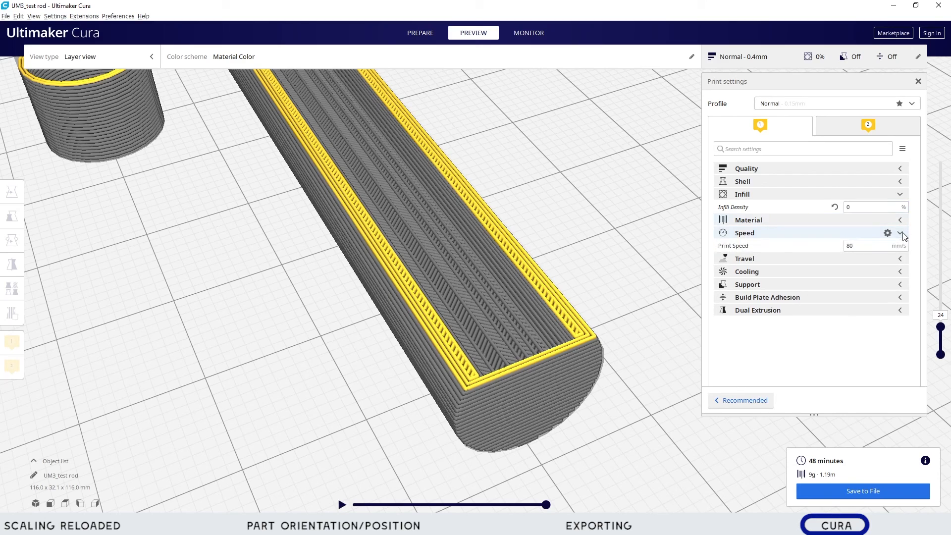
{"action": "scroll", "coordinate": [493, 298], "scroll_direction": "down", "scroll_amount": 5}
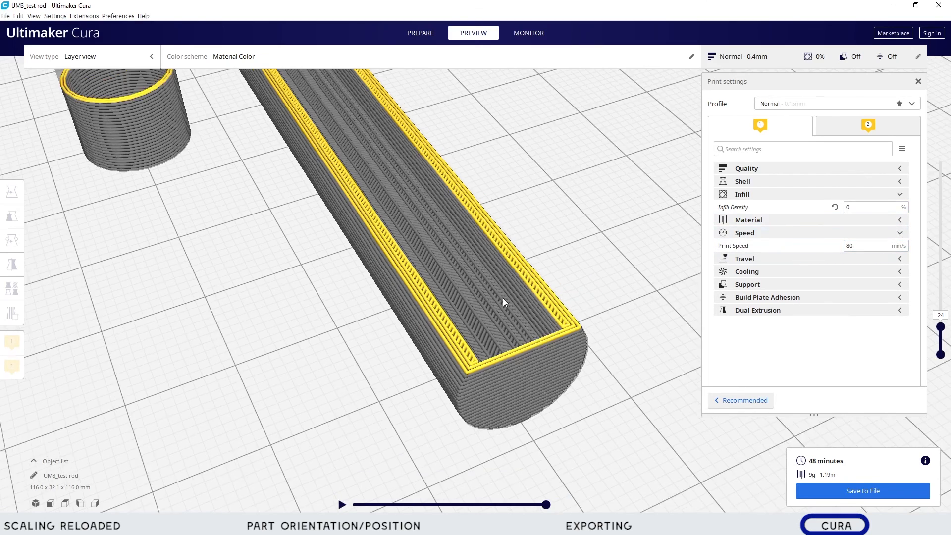
{"action": "right_click_drag", "start_coordinate": [462, 243], "coordinate": [526, 311]}
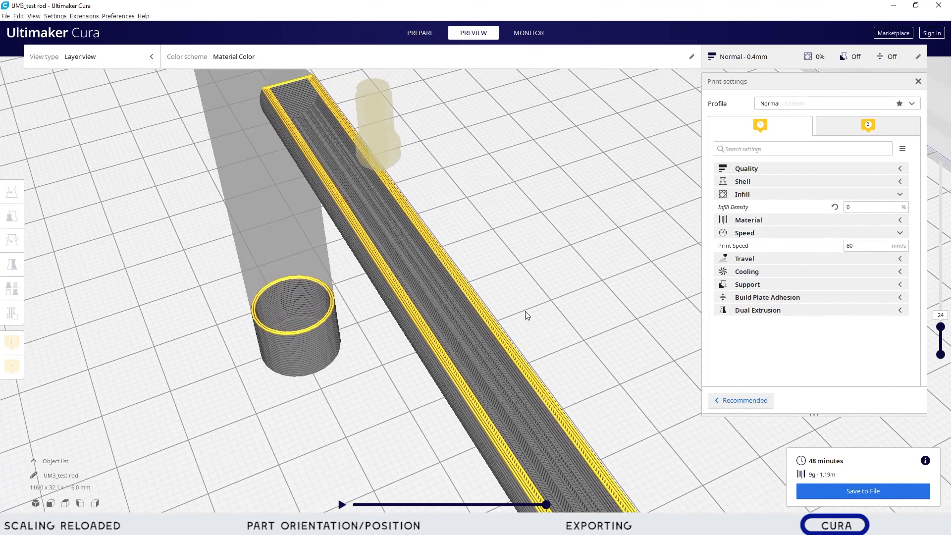
{"action": "left_click", "coordinate": [342, 505]}
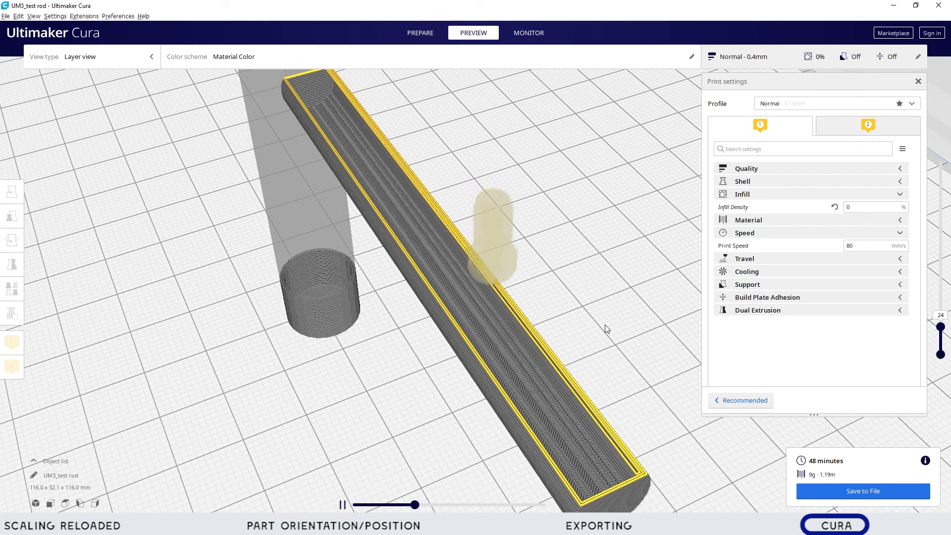
Step: Set the Print Speed to 90 mm/s and slice both rods
{"action": "double_click", "coordinate": [848, 246]}
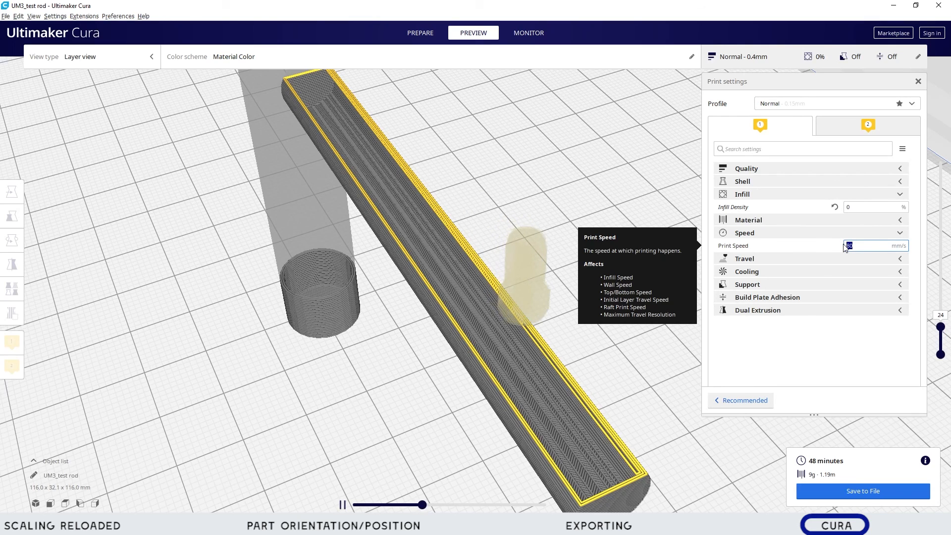
{"action": "type", "text": "90"}
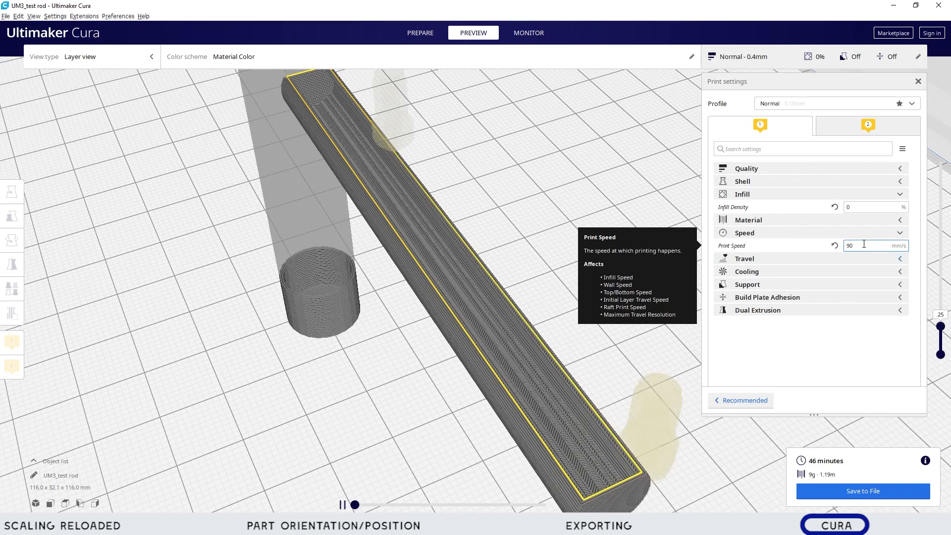
{"action": "left_click_drag", "start_coordinate": [864, 244], "coordinate": [838, 251]}
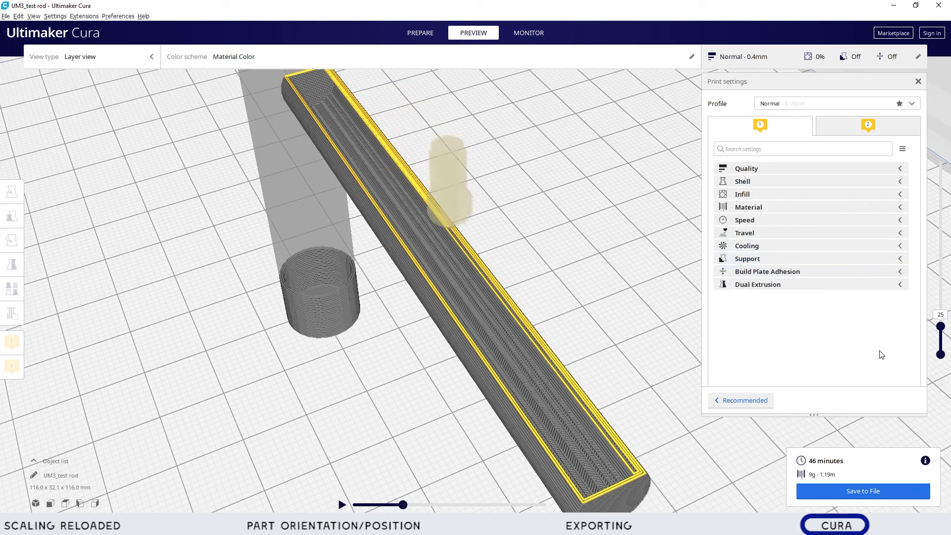
Step: Show the support settings, tilt the upright rod diagonally to about 90.8 mm overall height and slice
{"action": "left_click", "coordinate": [901, 259]}
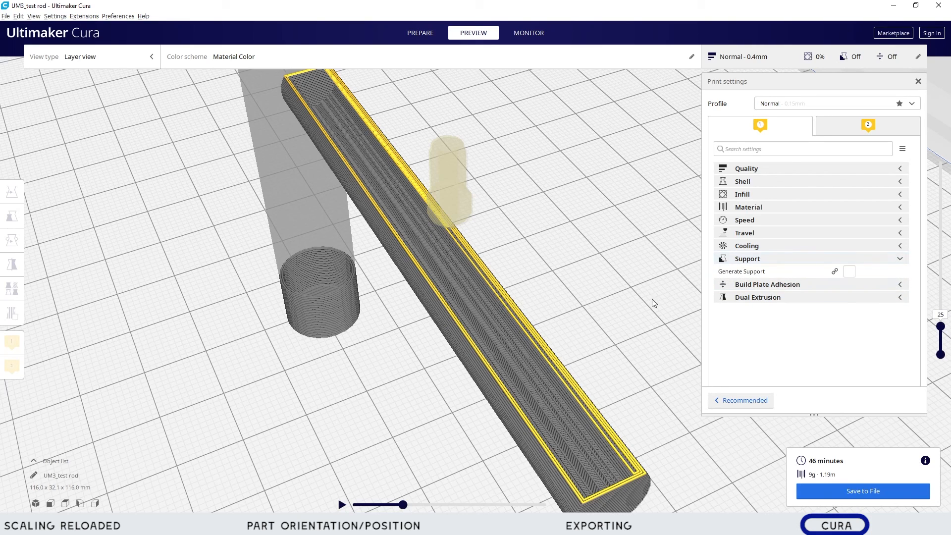
{"action": "scroll", "coordinate": [520, 314], "scroll_direction": "down", "scroll_amount": 5}
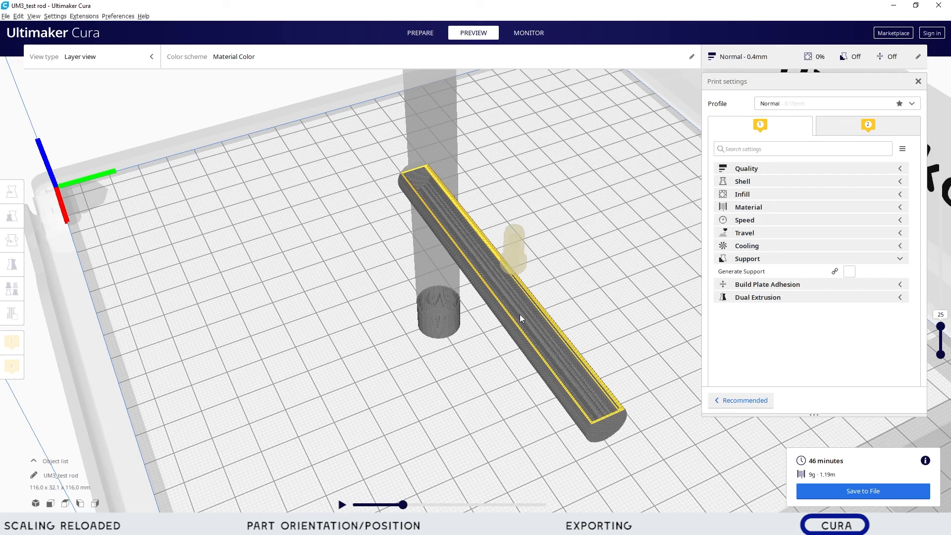
{"action": "left_click", "coordinate": [442, 289]}
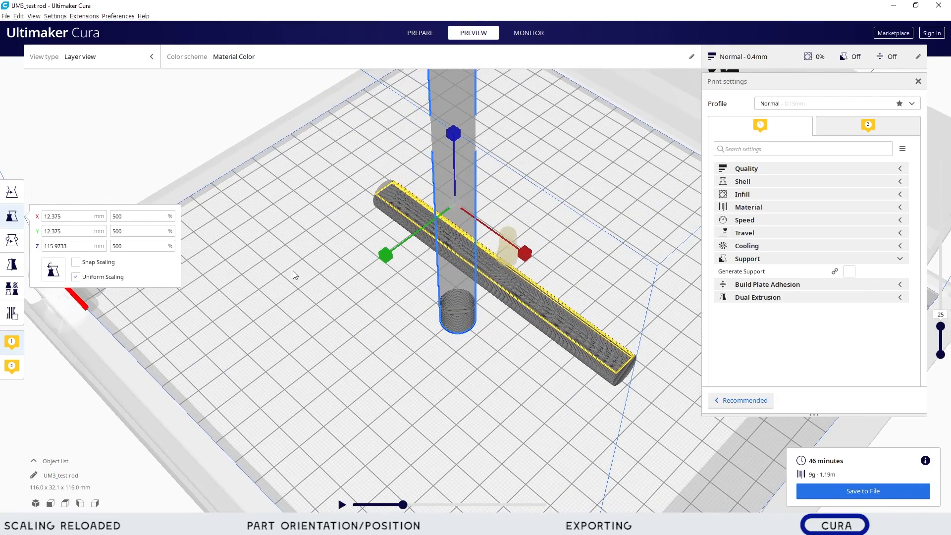
{"action": "left_click", "coordinate": [12, 241]}
{"action": "right_click_drag", "start_coordinate": [613, 246], "coordinate": [461, 164]}
{"action": "left_click_drag", "start_coordinate": [386, 93], "coordinate": [319, 207]}
{"action": "right_click_drag", "start_coordinate": [545, 232], "coordinate": [493, 207]}
{"action": "left_click", "coordinate": [888, 490]}
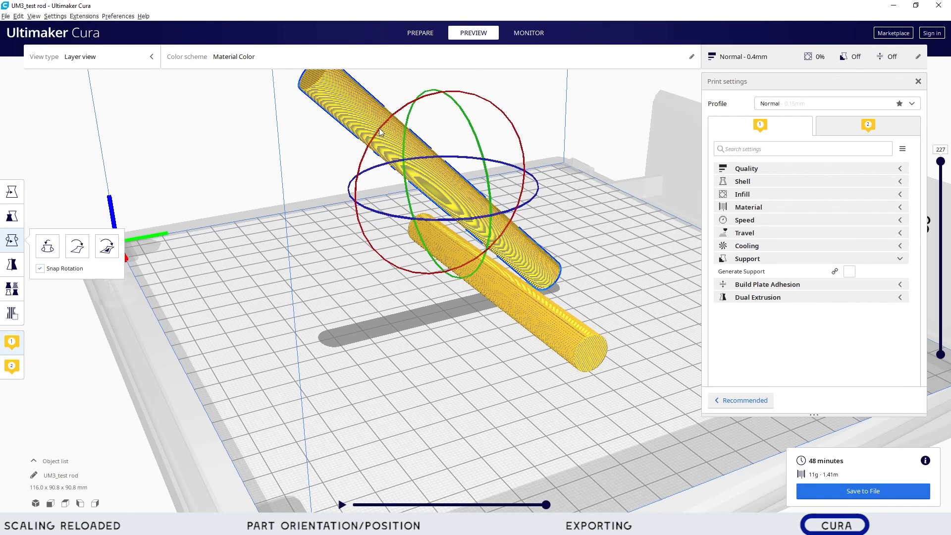
Step: Tilt the diagonal rod further to about 68.7 mm tall and reslice it moved clear of the flat rod, at about X 81.2, Y 28.8 mm
{"action": "left_click_drag", "start_coordinate": [379, 133], "coordinate": [372, 179]}
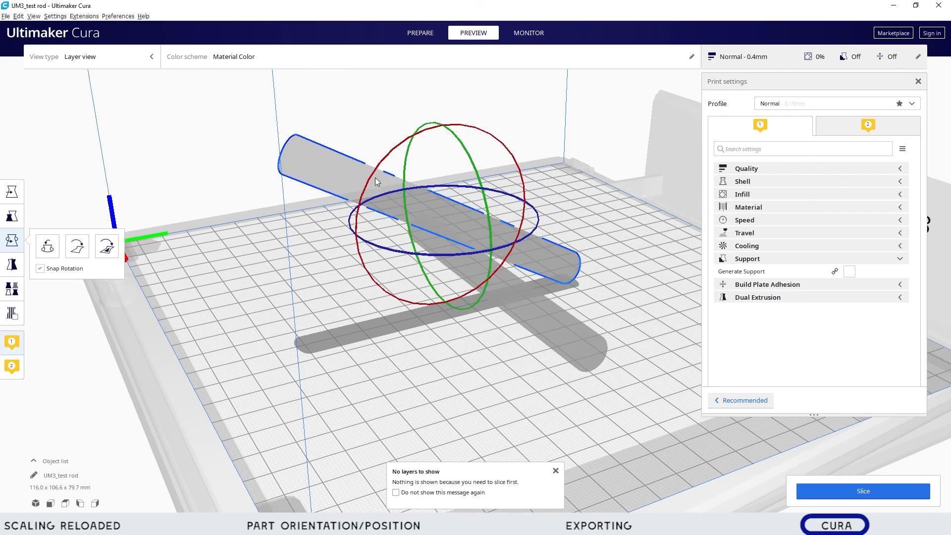
{"action": "left_click", "coordinate": [12, 192]}
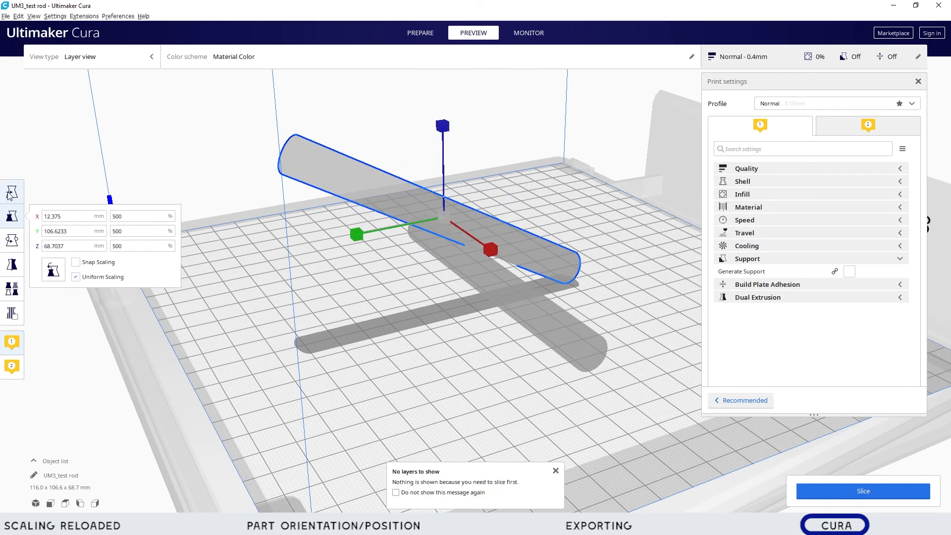
{"action": "left_click_drag", "start_coordinate": [465, 224], "coordinate": [549, 299]}
{"action": "middle_click_drag", "start_coordinate": [547, 359], "coordinate": [457, 283]}
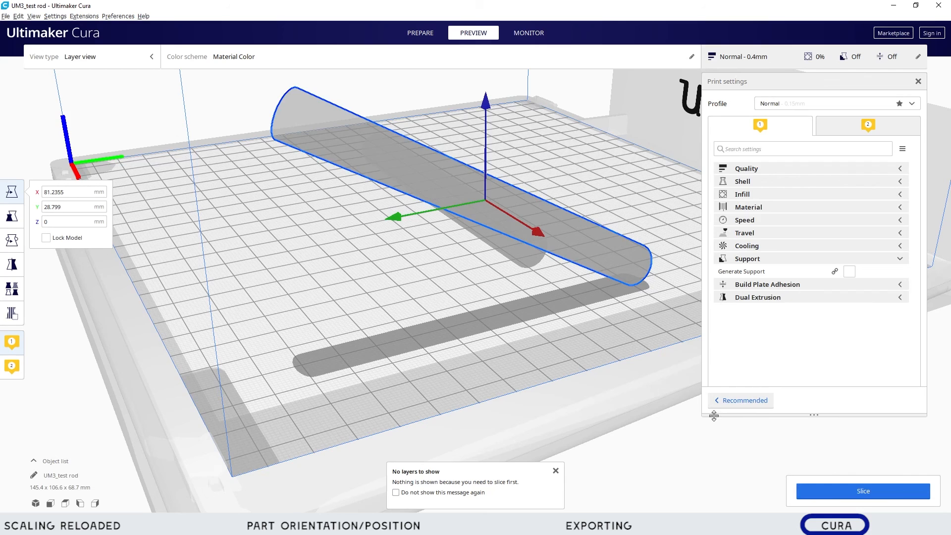
{"action": "left_click", "coordinate": [867, 495]}
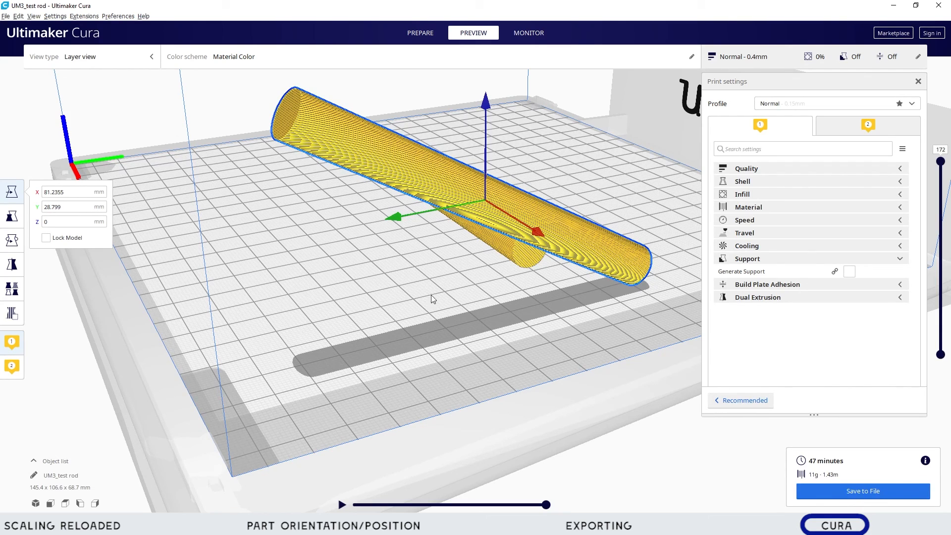
Step: Lower the previewed layer to 1 and examine where the tilted rod meets the build plate
{"action": "right_click_drag", "start_coordinate": [689, 298], "coordinate": [518, 343]}
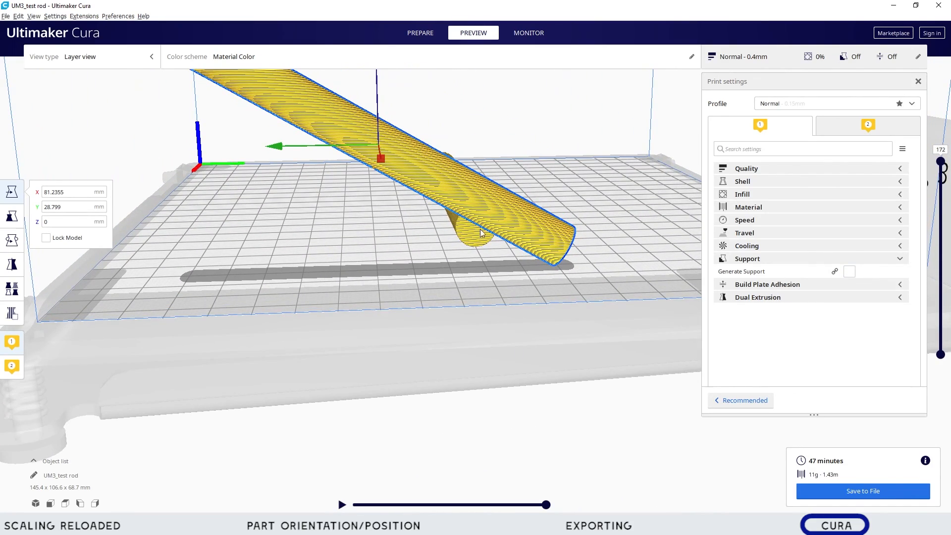
{"action": "right_click_drag", "start_coordinate": [479, 231], "coordinate": [540, 285]}
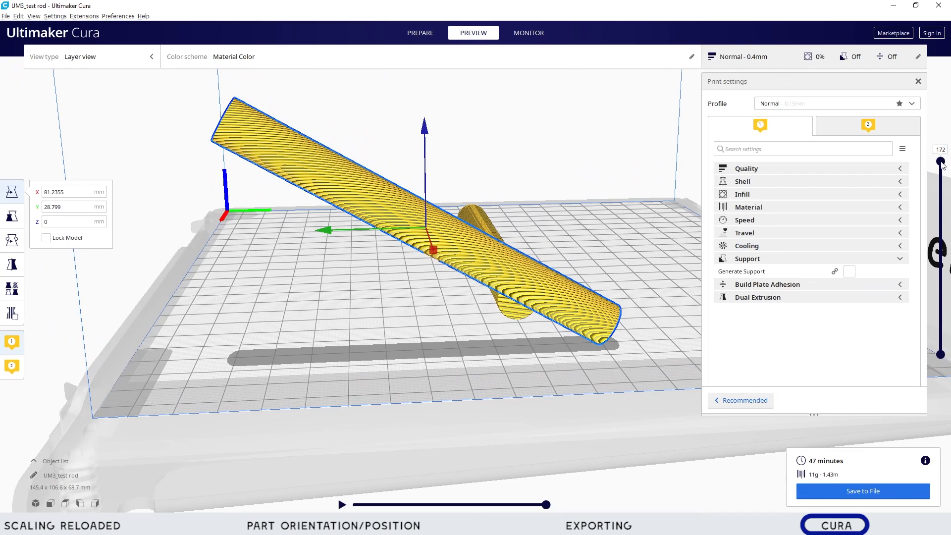
{"action": "left_click_drag", "start_coordinate": [940, 162], "coordinate": [947, 370]}
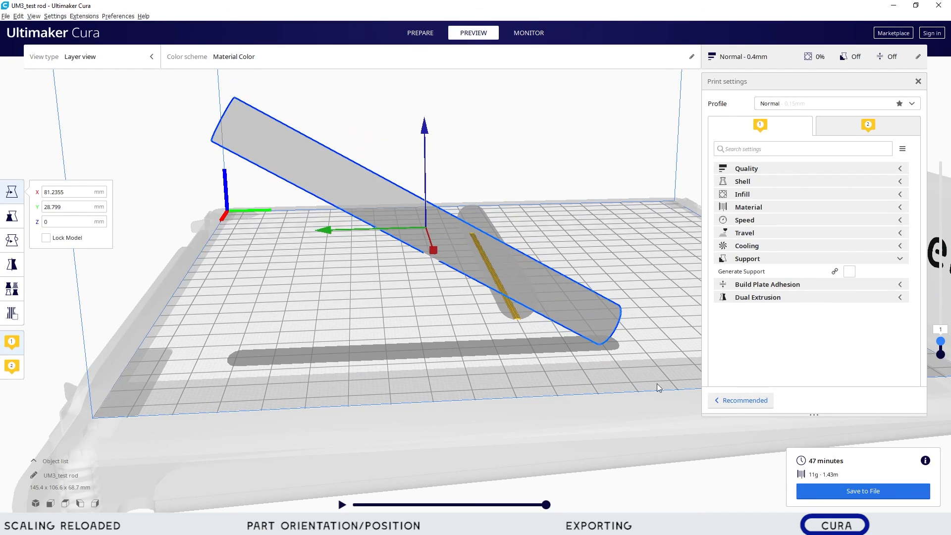
{"action": "scroll", "coordinate": [605, 374], "scroll_direction": "up", "scroll_amount": 5}
{"action": "right_click_drag", "start_coordinate": [500, 262], "coordinate": [426, 405]}
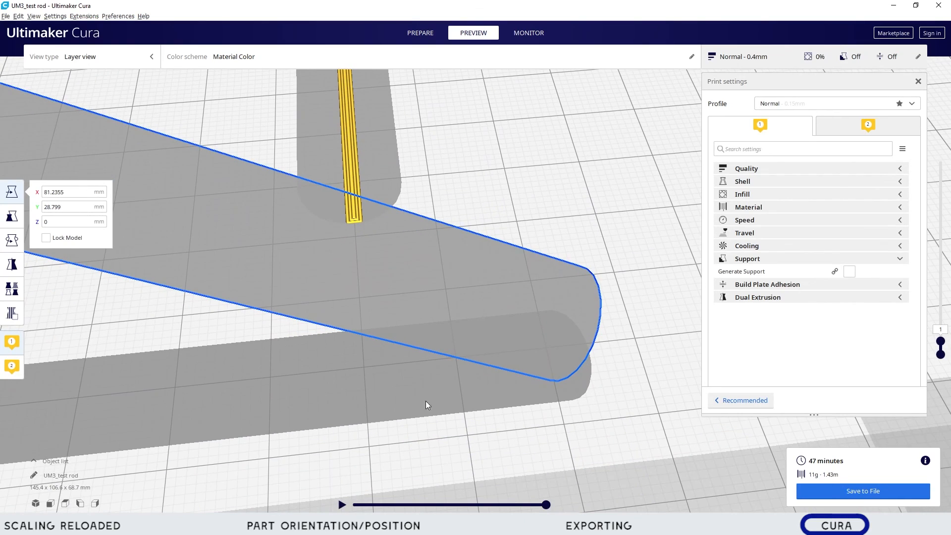
Step: Play the toolpath of layer 2 to its end to examine the tilted rod's first printed lines
{"action": "left_click", "coordinate": [343, 504]}
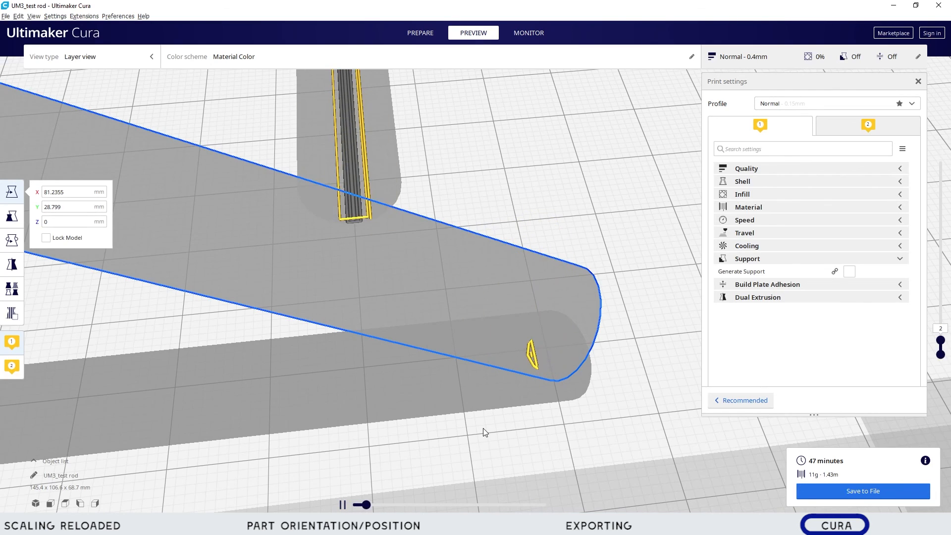
{"action": "left_click_drag", "start_coordinate": [372, 506], "coordinate": [563, 511]}
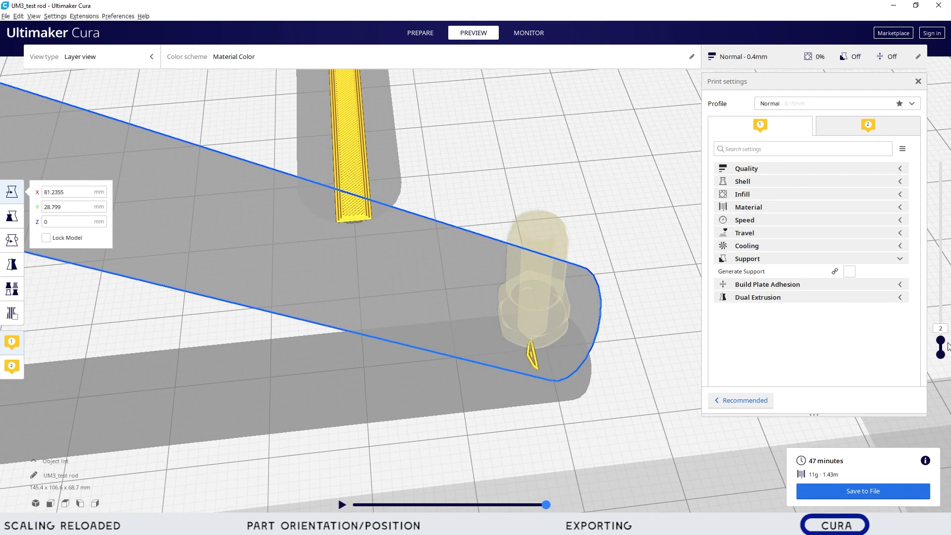
{"action": "left_click", "coordinate": [342, 506]}
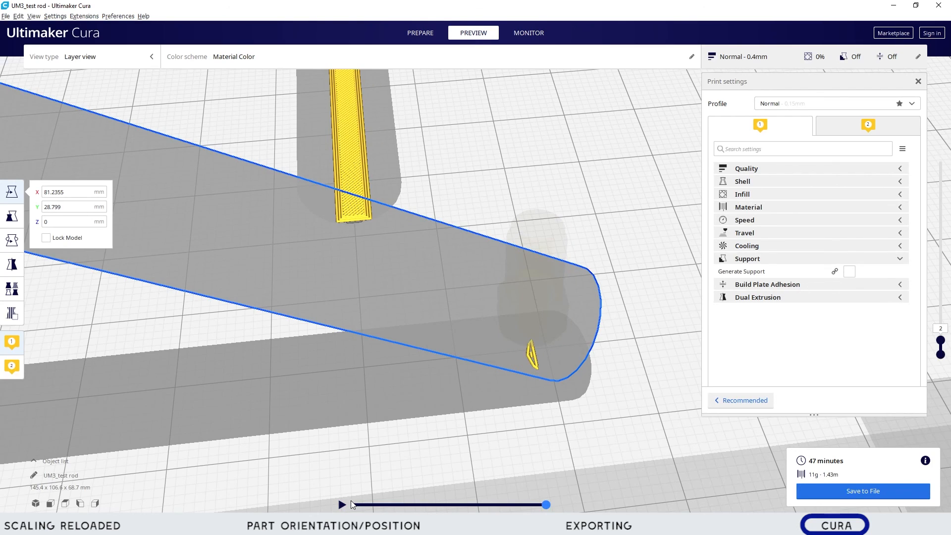
{"action": "left_click", "coordinate": [343, 506]}
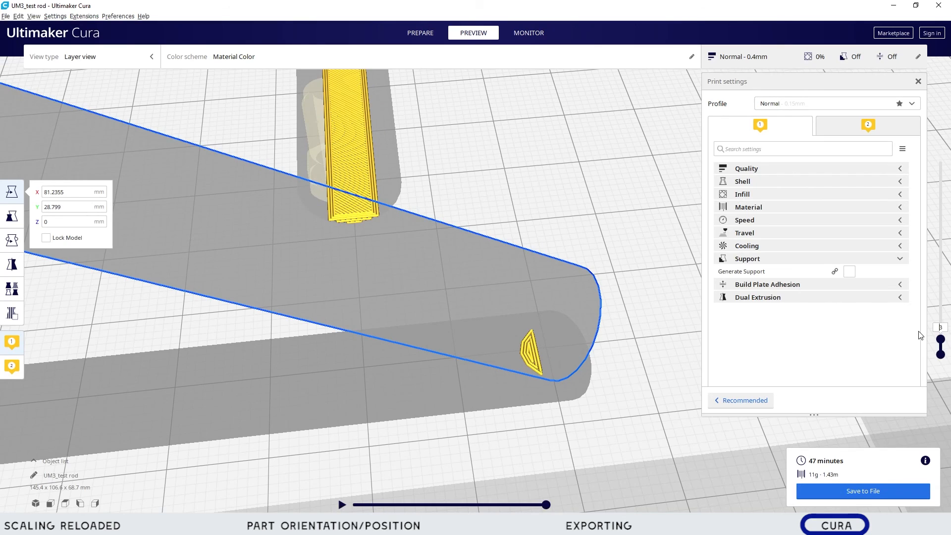
Step: Raise the previewed layer one at a time to 12 to follow the build-up of the tilted rod's lower end
{"action": "key", "text": "Up"}
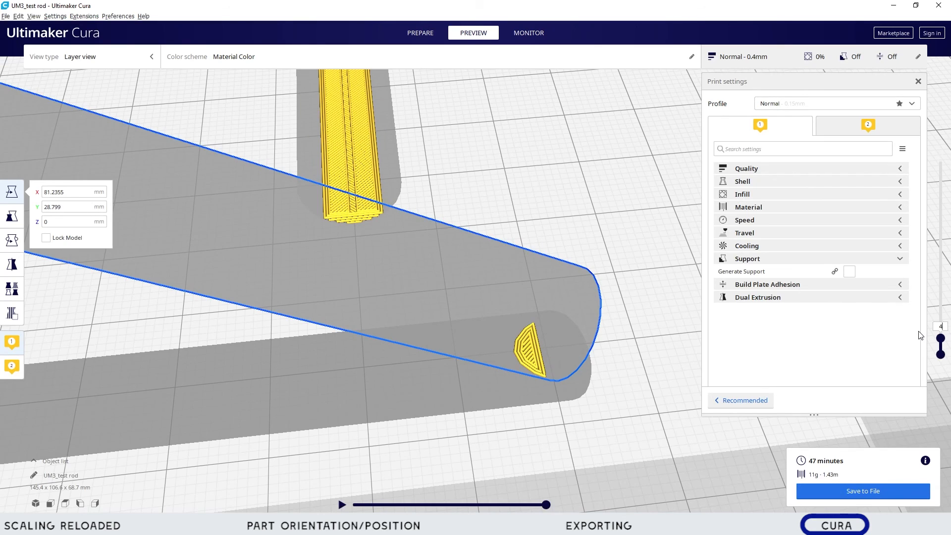
{"action": "key", "text": "Up"}
{"action": "key", "text": "Up"}
{"action": "key", "text": "Up"}
{"action": "key", "text": "Up"}
{"action": "key", "text": "Up"}
{"action": "key", "text": "Up"}
{"action": "key", "text": "Up"}
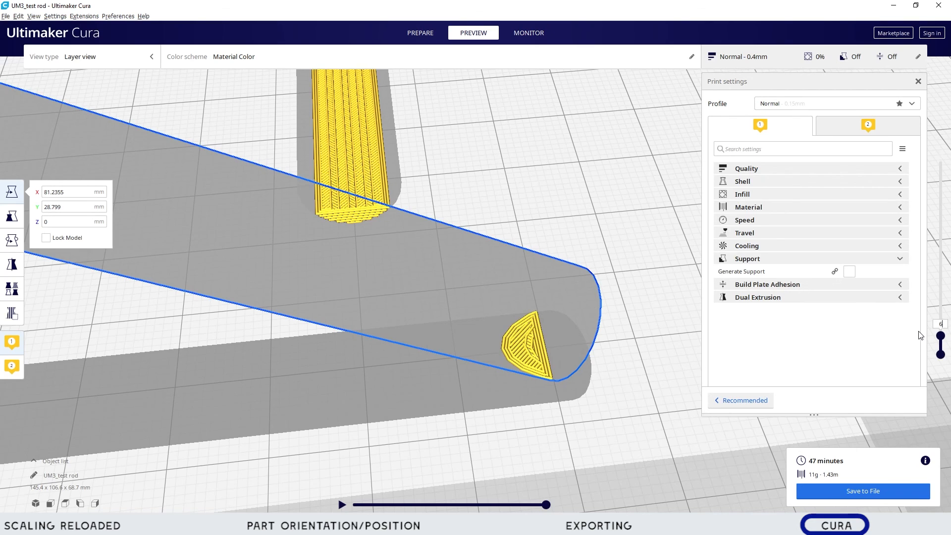
{"action": "key", "text": "Up"}
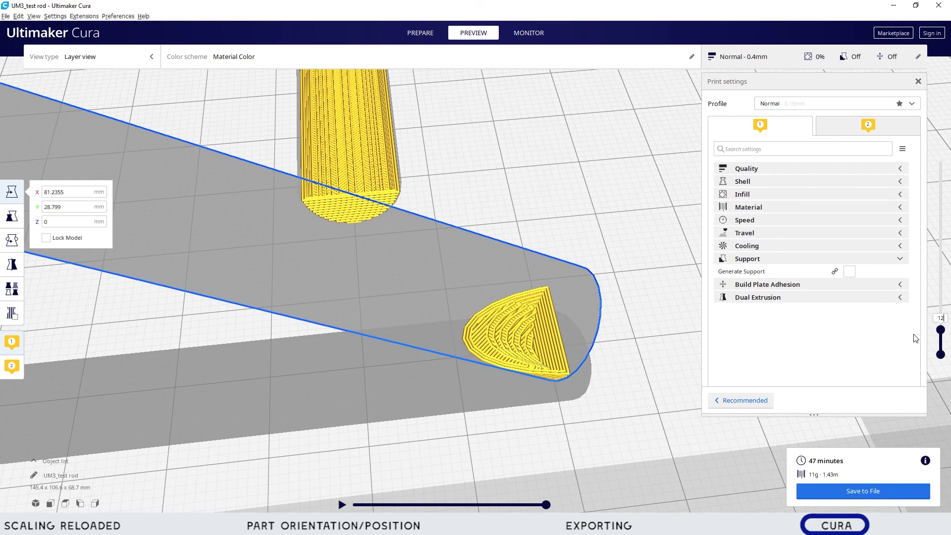
Step: Examine the tilted rod's overhanging underside at layer 12 from a low, close-up angle
{"action": "right_click_drag", "start_coordinate": [711, 496], "coordinate": [501, 284]}
{"action": "scroll", "coordinate": [501, 285], "scroll_direction": "up", "scroll_amount": 3}
{"action": "right_click_drag", "start_coordinate": [576, 264], "coordinate": [580, 319]}
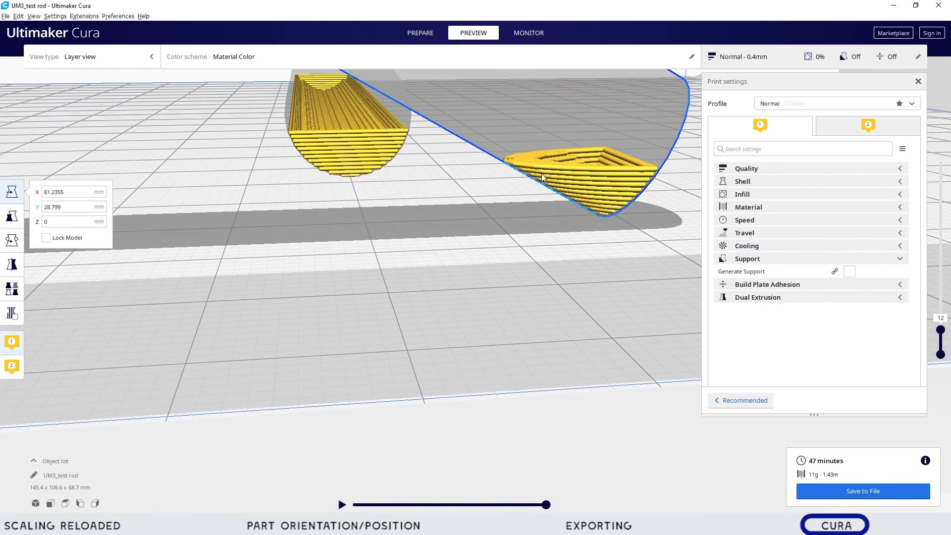
{"action": "scroll", "coordinate": [536, 174], "scroll_direction": "up", "scroll_amount": 3}
{"action": "mouse_move", "coordinate": [550, 158]}
{"action": "middle_mouse_down"}
{"action": "mouse_move", "coordinate": [552, 168]}
{"action": "mouse_move", "coordinate": [536, 162]}
{"action": "middle_mouse_up"}
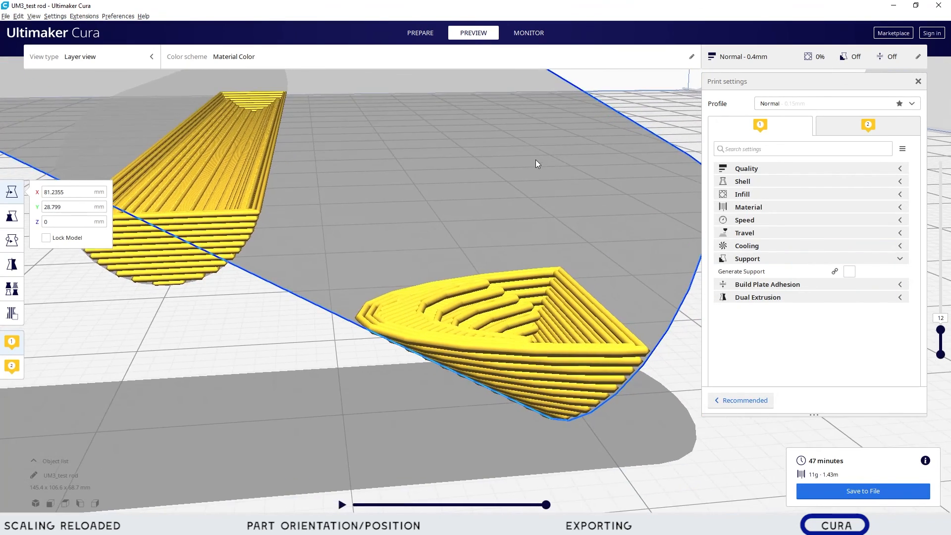
{"action": "right_click_drag", "start_coordinate": [536, 162], "coordinate": [533, 172]}
{"action": "scroll", "coordinate": [365, 270], "scroll_direction": "up", "scroll_amount": 3}
{"action": "right_click_drag", "start_coordinate": [342, 273], "coordinate": [370, 257]}
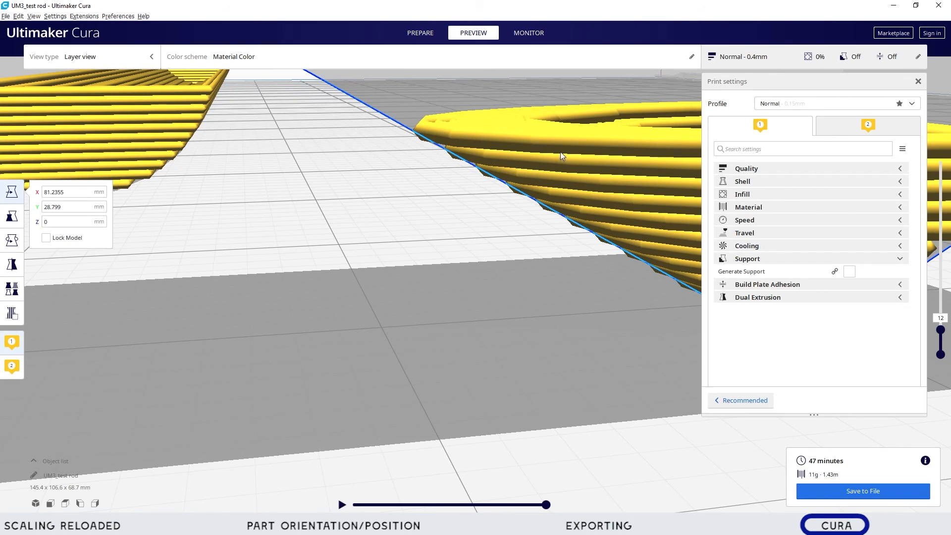
Step: Lower the previewed layer back to 1 and play the print simulation with both rods in view
{"action": "scroll", "coordinate": [569, 159], "scroll_direction": "down", "scroll_amount": 5}
{"action": "left_click_drag", "start_coordinate": [941, 331], "coordinate": [944, 372]}
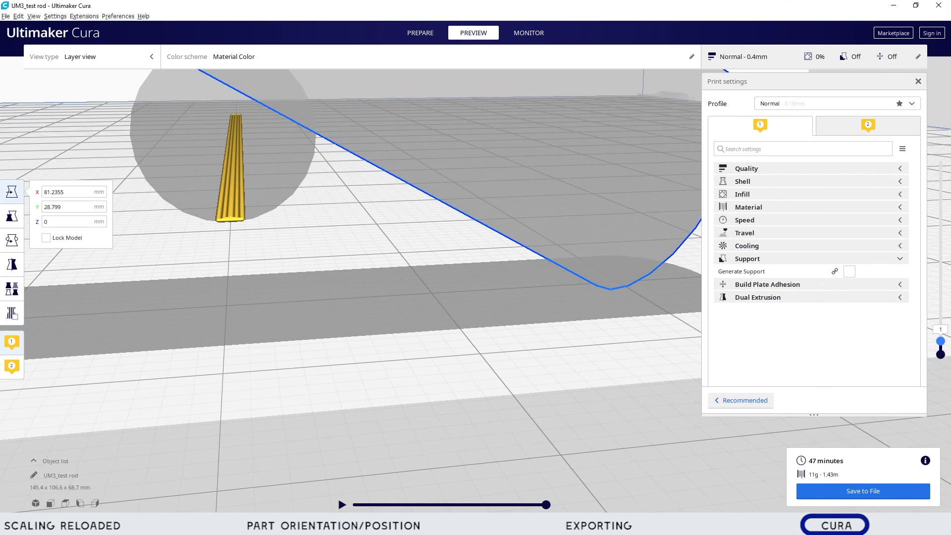
{"action": "left_click", "coordinate": [341, 505]}
{"action": "scroll", "coordinate": [399, 391], "scroll_direction": "down", "scroll_amount": 4}
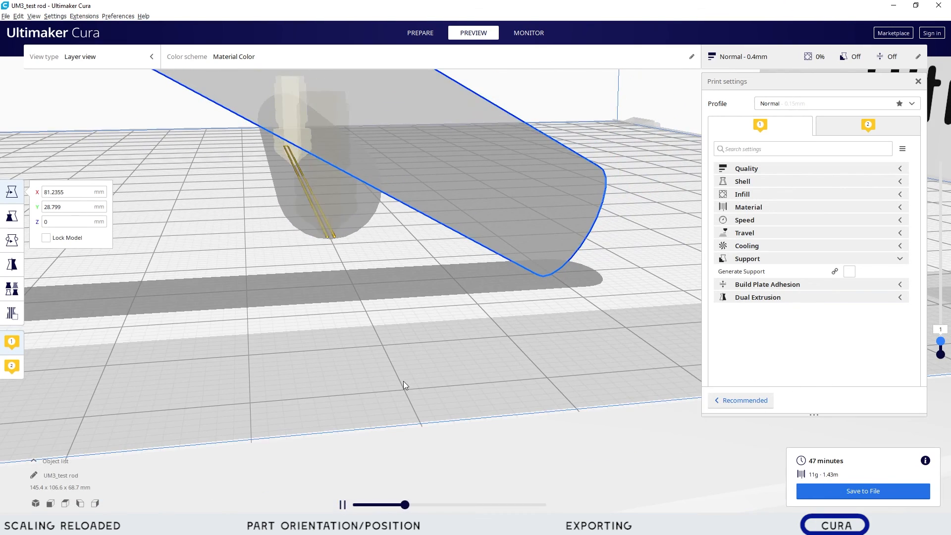
Step: Delete the flat rod from the build plate, leaving only the tilted rod
{"action": "right_click_drag", "start_coordinate": [404, 381], "coordinate": [385, 401]}
{"action": "scroll", "coordinate": [384, 400], "scroll_direction": "down", "scroll_amount": 4}
{"action": "scroll", "coordinate": [247, 179], "scroll_direction": "down", "scroll_amount": 3}
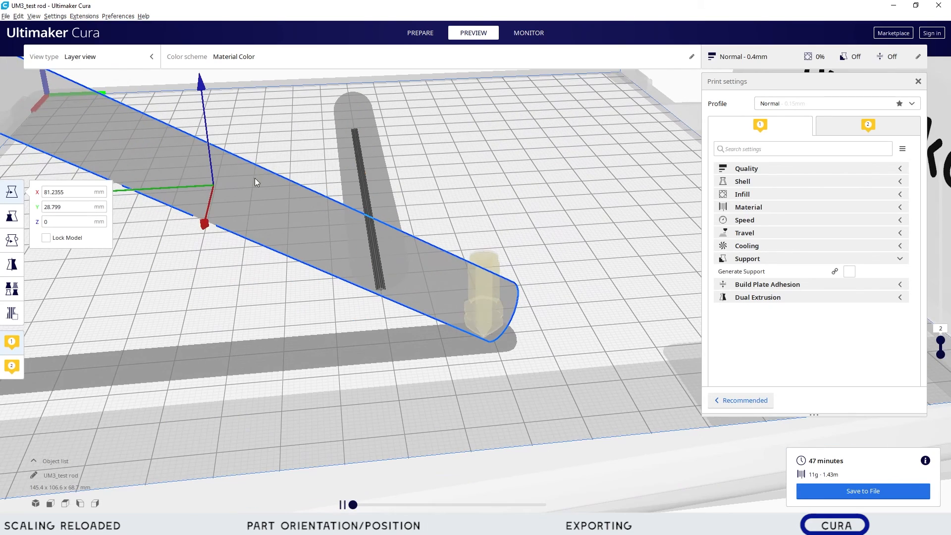
{"action": "left_click", "coordinate": [350, 132]}
{"action": "key", "text": "Delete"}
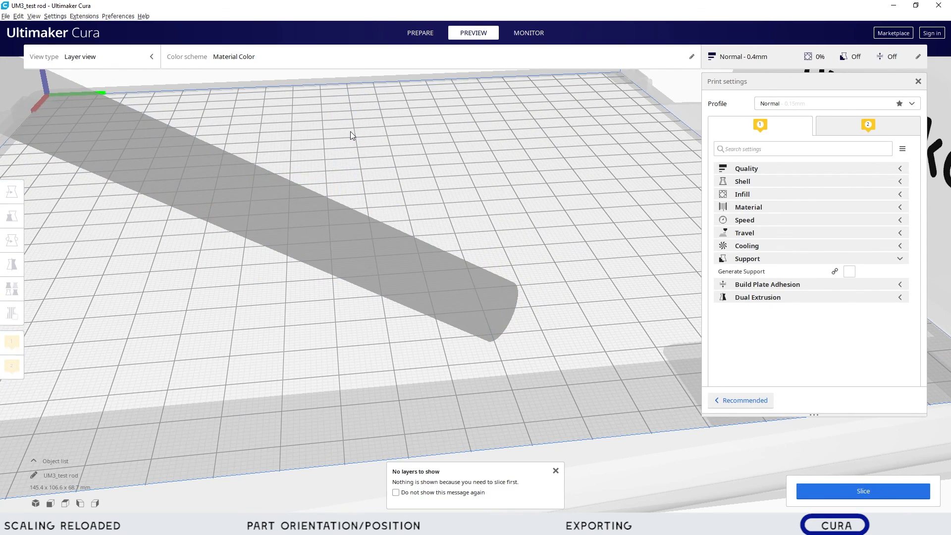
Step: Select the remaining tilted rod and slice it on its own
{"action": "left_click", "coordinate": [342, 261]}
{"action": "right_click_drag", "start_coordinate": [343, 263], "coordinate": [379, 296]}
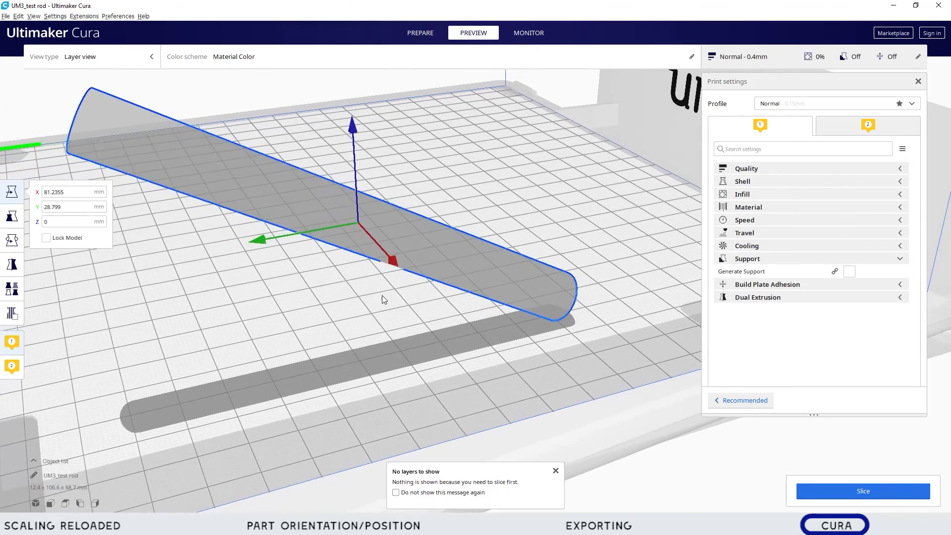
{"action": "scroll", "coordinate": [381, 290], "scroll_direction": "up", "scroll_amount": 2}
{"action": "scroll", "coordinate": [565, 297], "scroll_direction": "up", "scroll_amount": 2}
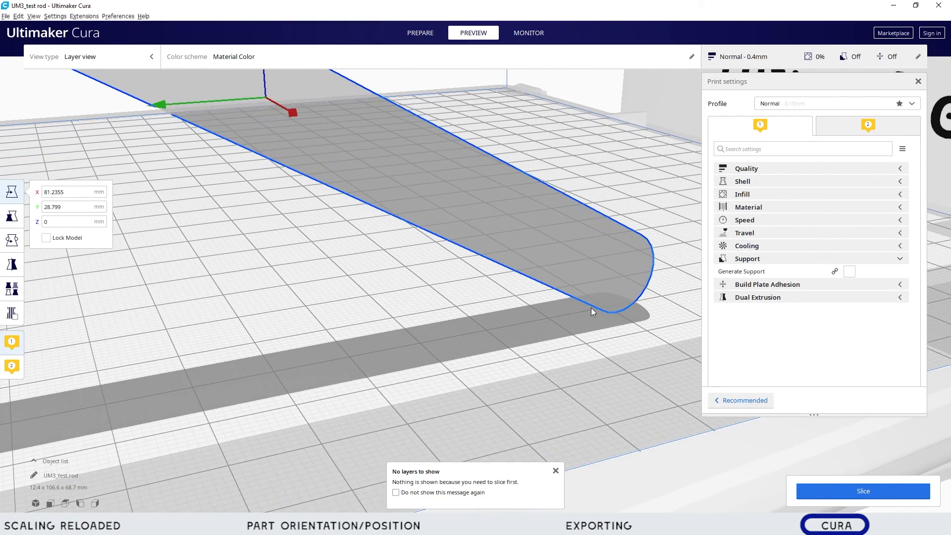
{"action": "left_click", "coordinate": [874, 495]}
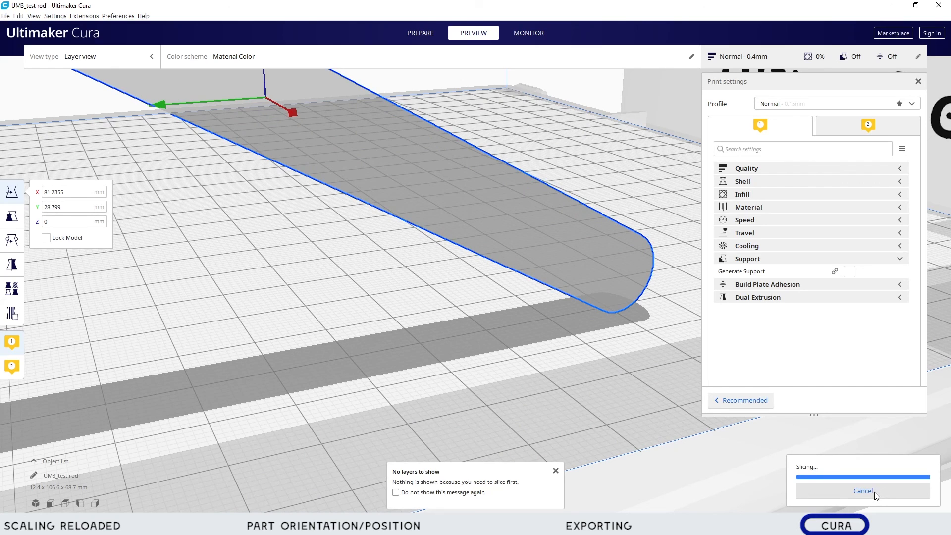
{"action": "right_click_drag", "start_coordinate": [602, 353], "coordinate": [348, 139]}
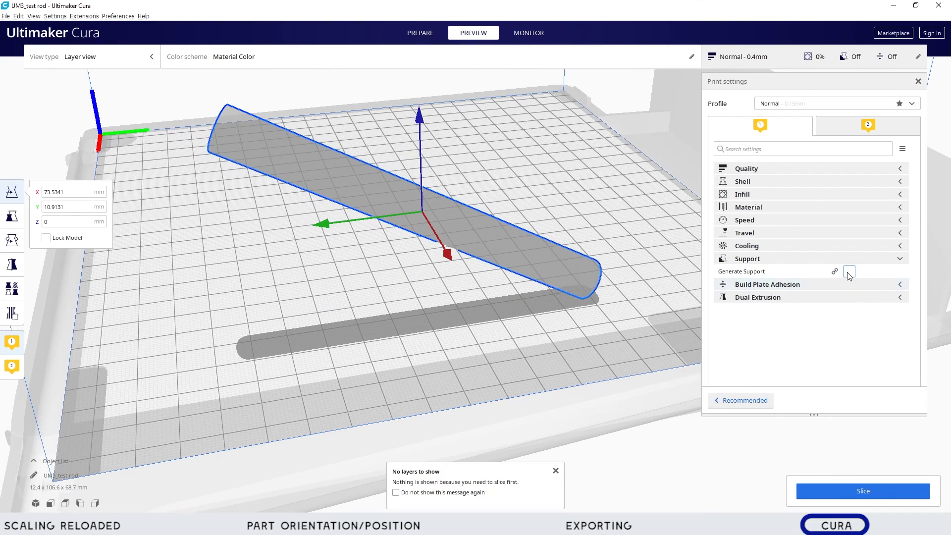
Step: Turn on support generation, reslice the tilted rod and view the support structure from both sides
{"action": "left_click", "coordinate": [849, 272]}
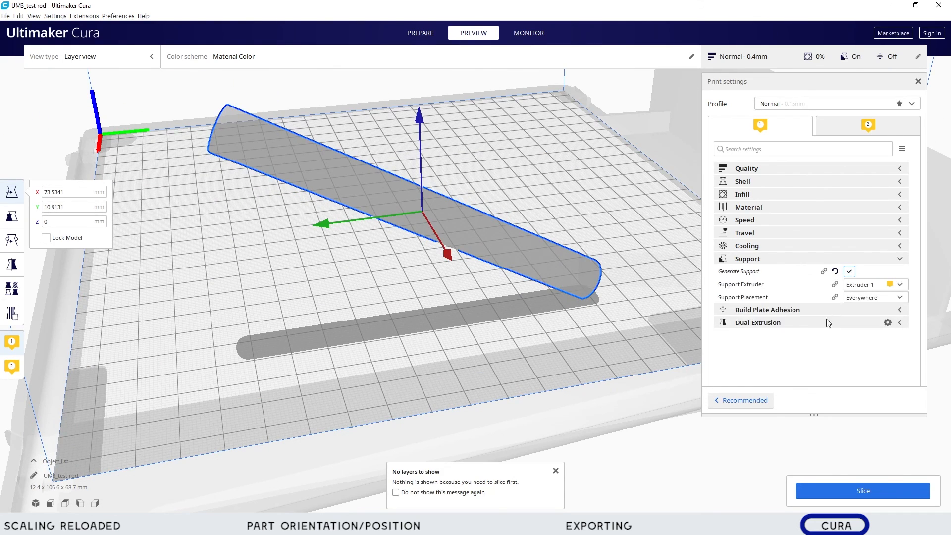
{"action": "left_click", "coordinate": [858, 490]}
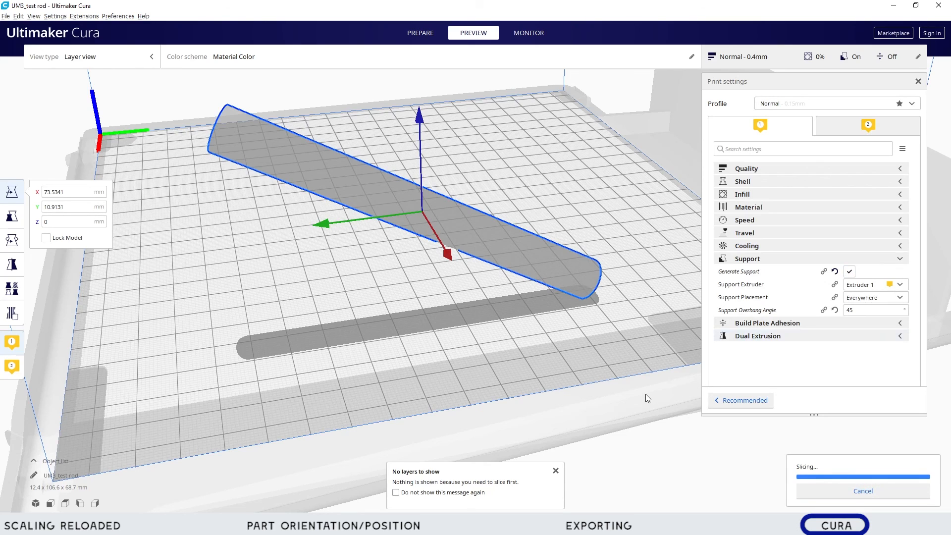
{"action": "right_click_drag", "start_coordinate": [316, 304], "coordinate": [444, 255]}
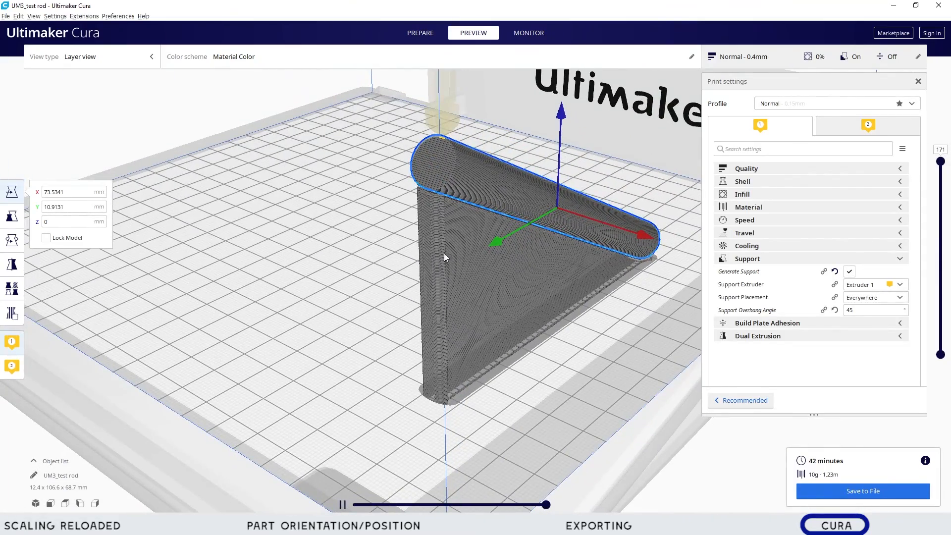
{"action": "right_click_drag", "start_coordinate": [534, 321], "coordinate": [402, 315]}
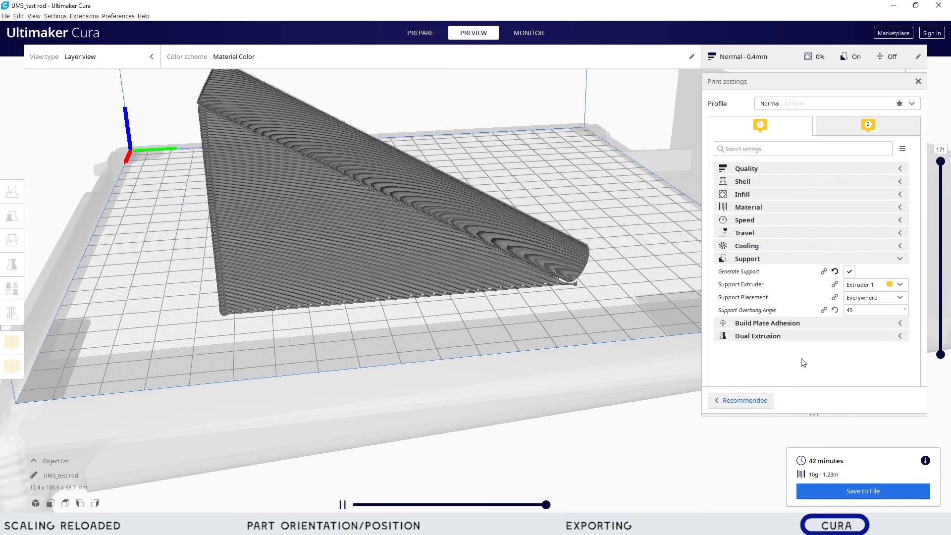
Step: Lower the previewed layer to 1 and examine the support grid along its full length beneath the tilted rod
{"action": "left_click_drag", "start_coordinate": [941, 162], "coordinate": [933, 358]}
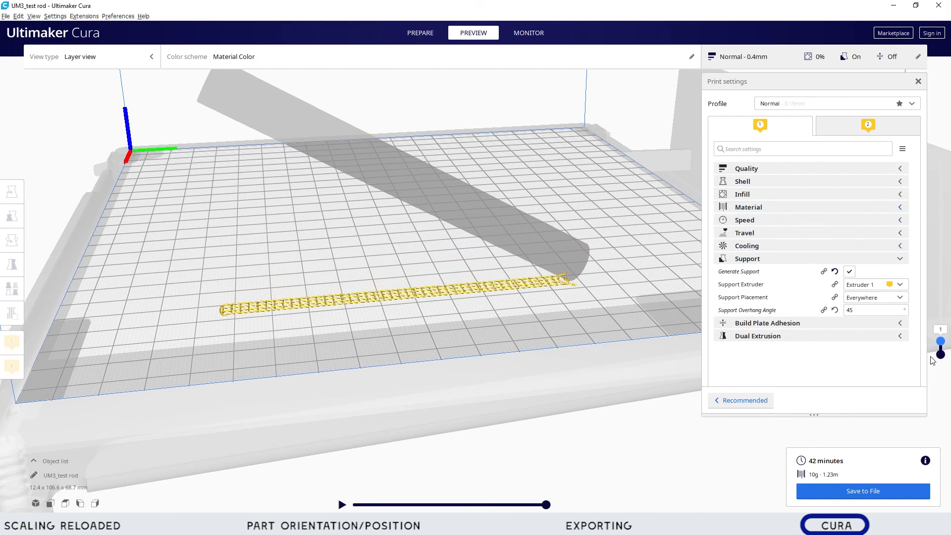
{"action": "scroll", "coordinate": [467, 436], "scroll_direction": "up", "scroll_amount": 5}
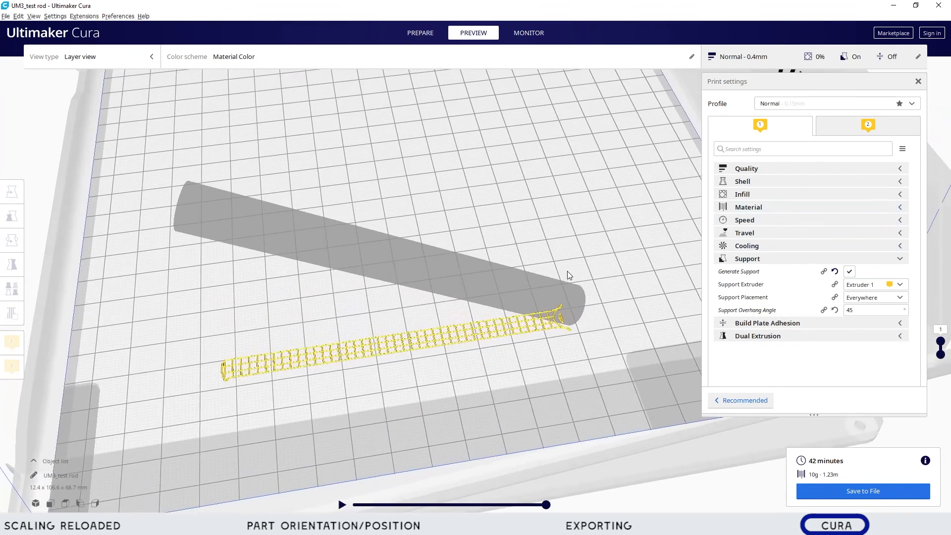
{"action": "right_click_drag", "start_coordinate": [569, 274], "coordinate": [497, 436]}
{"action": "scroll", "coordinate": [597, 276], "scroll_direction": "up", "scroll_amount": 5}
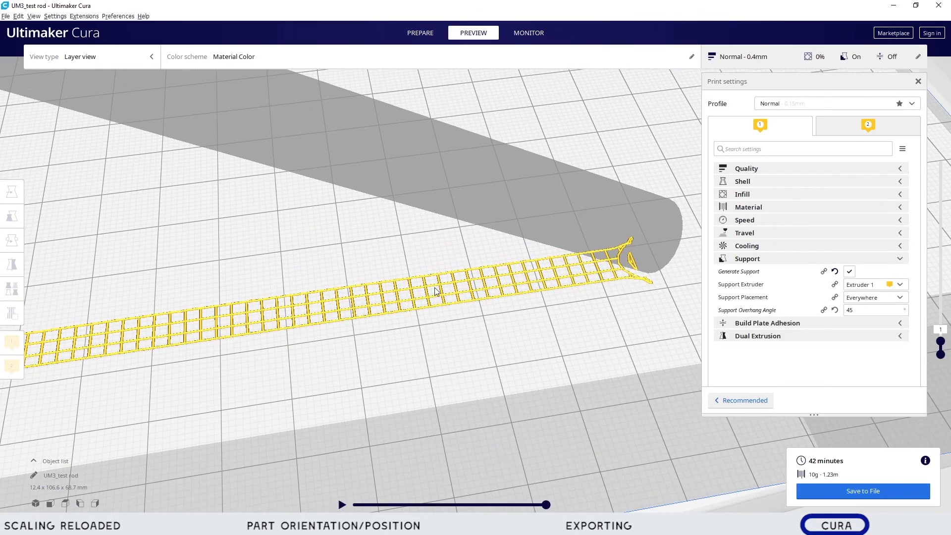
{"action": "middle_click_drag", "start_coordinate": [157, 318], "coordinate": [325, 296]}
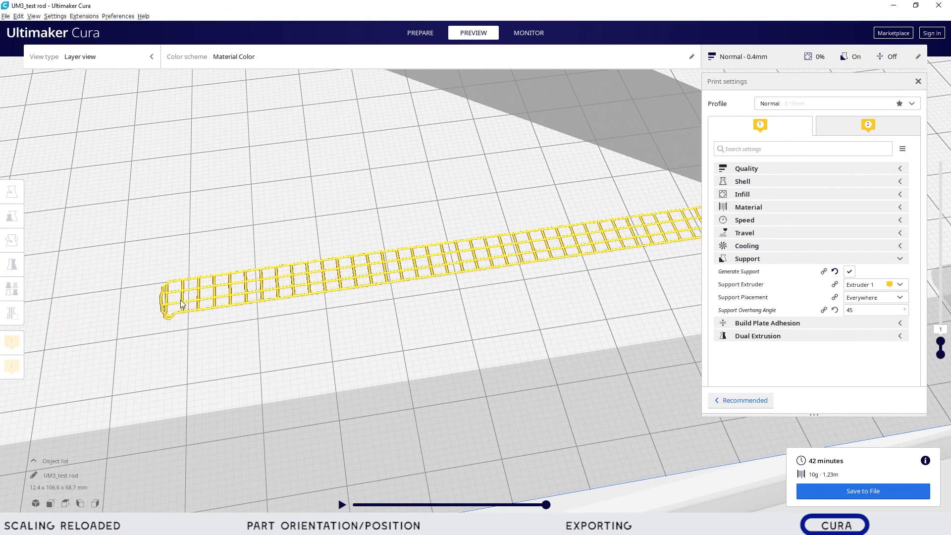
{"action": "scroll", "coordinate": [183, 303], "scroll_direction": "down", "scroll_amount": 1}
{"action": "scroll", "coordinate": [253, 301], "scroll_direction": "down", "scroll_amount": 1}
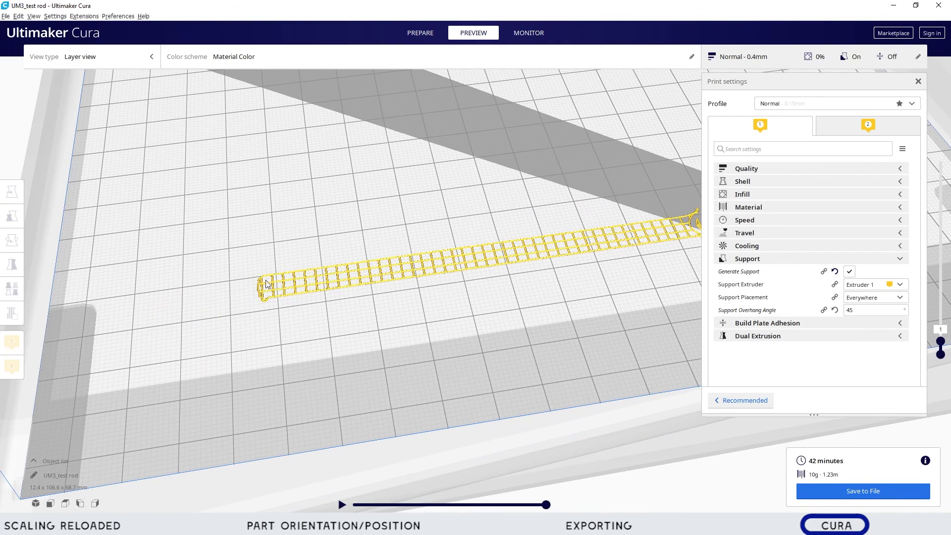
{"action": "middle_click_drag", "start_coordinate": [275, 213], "coordinate": [312, 288]}
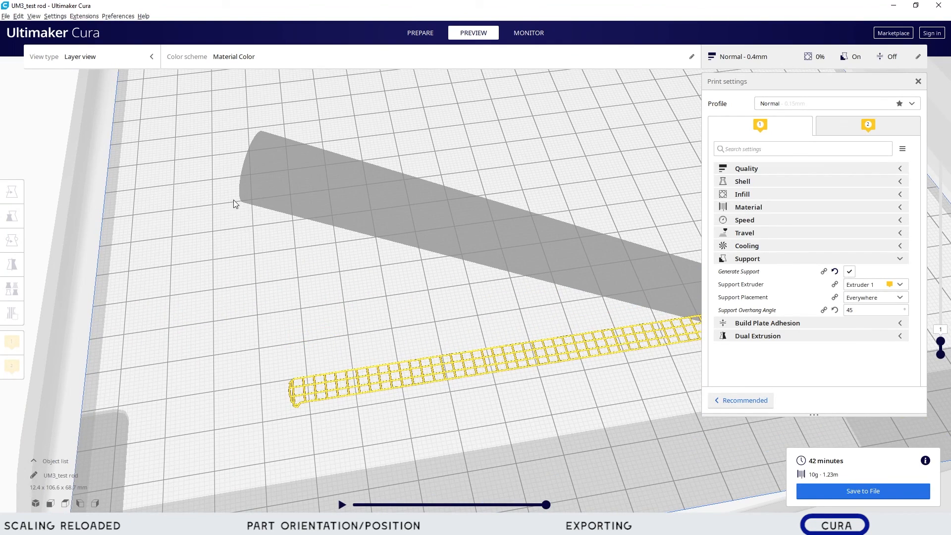
{"action": "right_click_drag", "start_coordinate": [369, 297], "coordinate": [386, 467]}
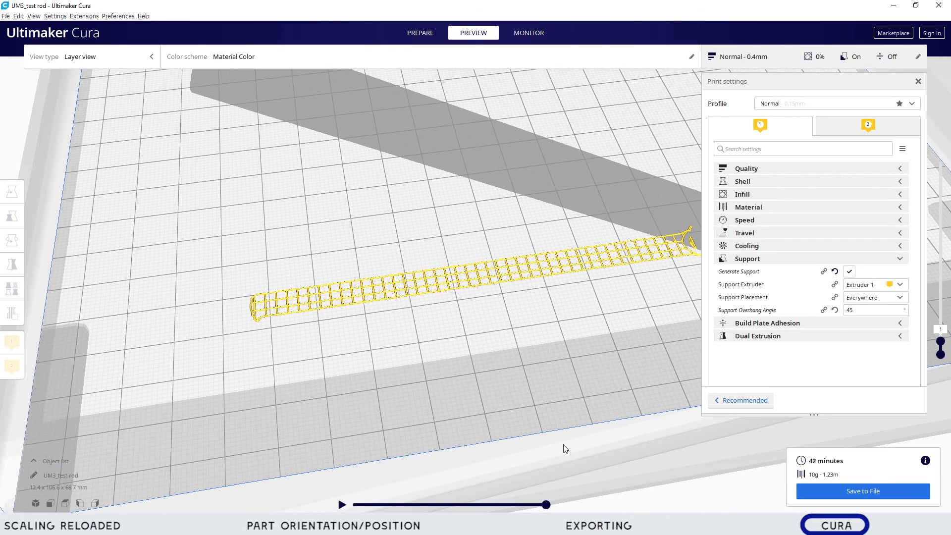
{"action": "middle_click_drag", "start_coordinate": [590, 332], "coordinate": [543, 360]}
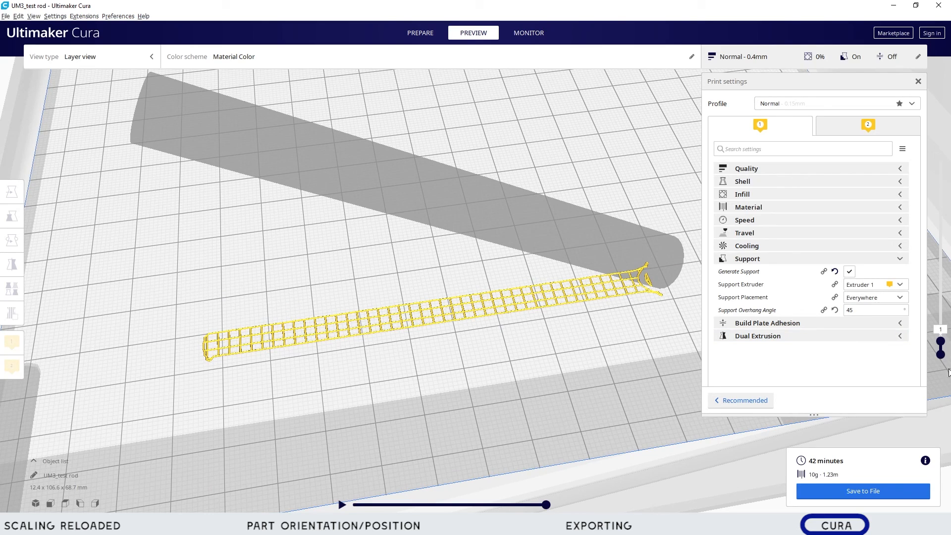
Step: Raise the previewed layer one at a time to 11 to follow the support and rod end building up
{"action": "key", "text": "Up"}
{"action": "key", "text": "Up"}
{"action": "key", "text": "Up"}
{"action": "key", "text": "Up"}
{"action": "key", "text": "Up"}
{"action": "key", "text": "Up"}
{"action": "key", "text": "Up"}
{"action": "key", "text": "Up"}
{"action": "key", "text": "Up"}
{"action": "key", "text": "Up"}
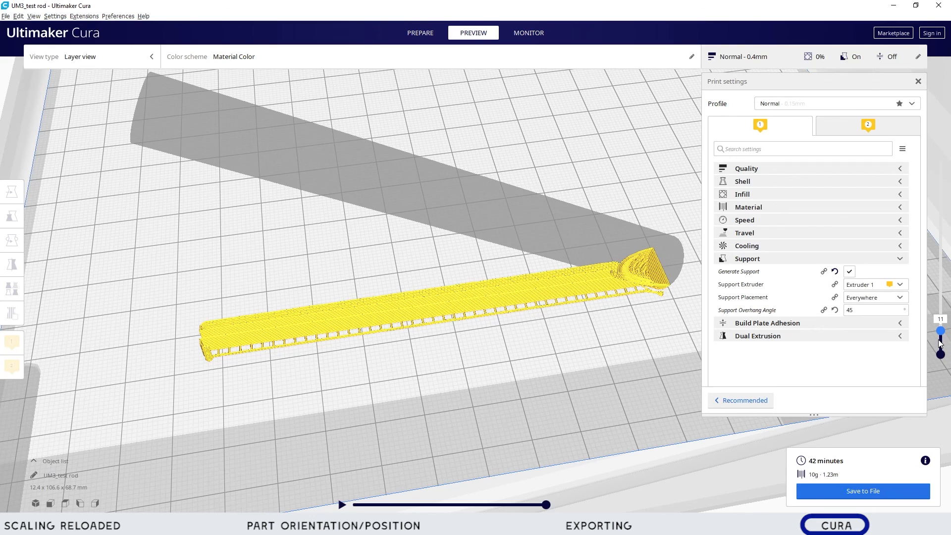
Step: Examine up close where the support meets the rod's lower end at layer 11
{"action": "right_click_drag", "start_coordinate": [570, 372], "coordinate": [611, 313]}
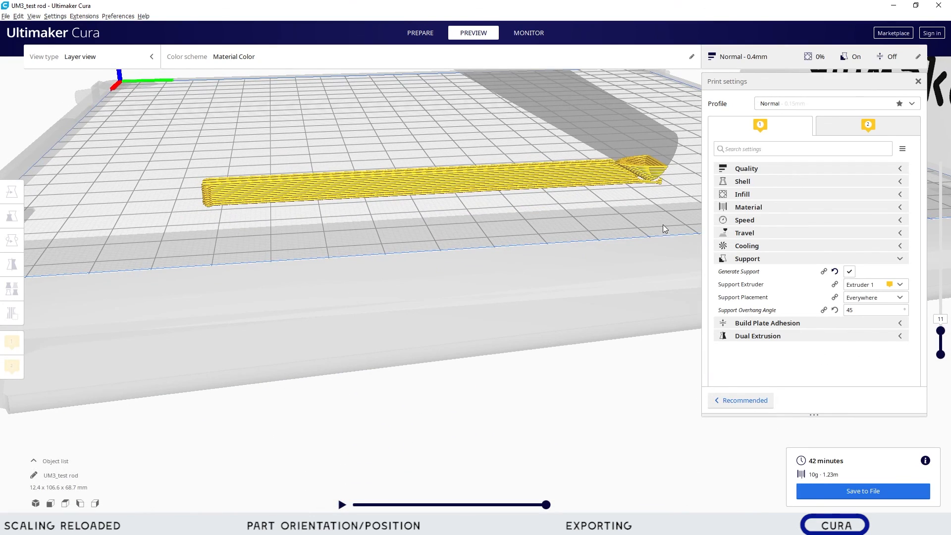
{"action": "scroll", "coordinate": [662, 207], "scroll_direction": "up", "scroll_amount": 6}
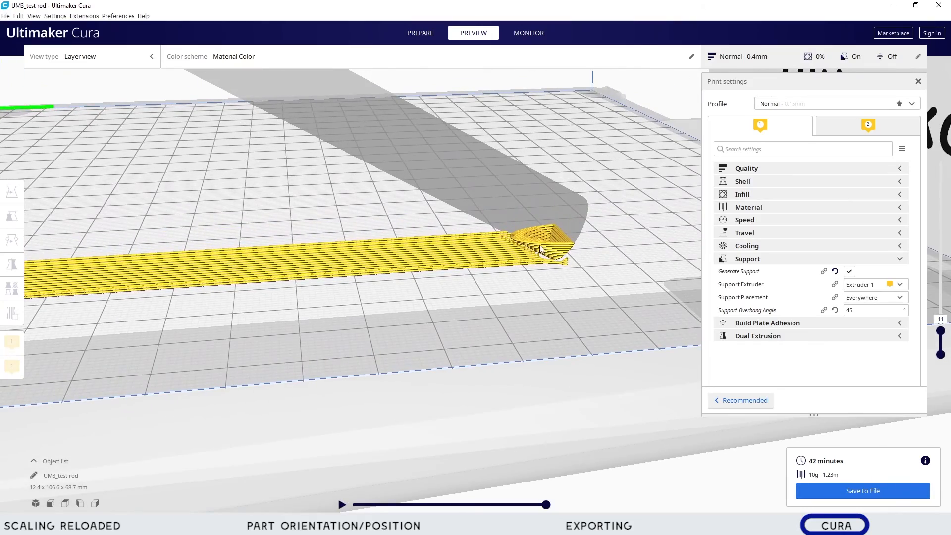
{"action": "scroll", "coordinate": [575, 225], "scroll_direction": "up", "scroll_amount": 3}
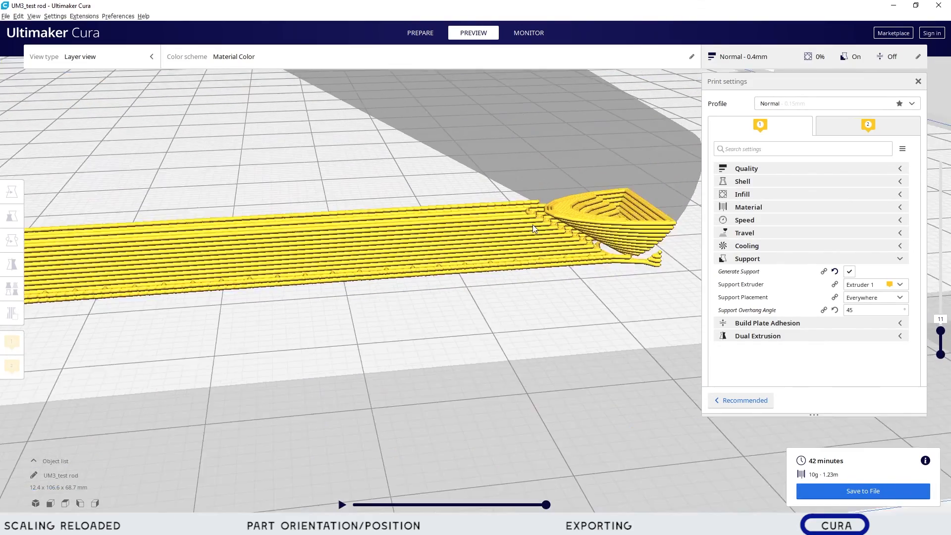
{"action": "right_click_drag", "start_coordinate": [594, 244], "coordinate": [506, 343]}
{"action": "scroll", "coordinate": [355, 357], "scroll_direction": "up", "scroll_amount": 8}
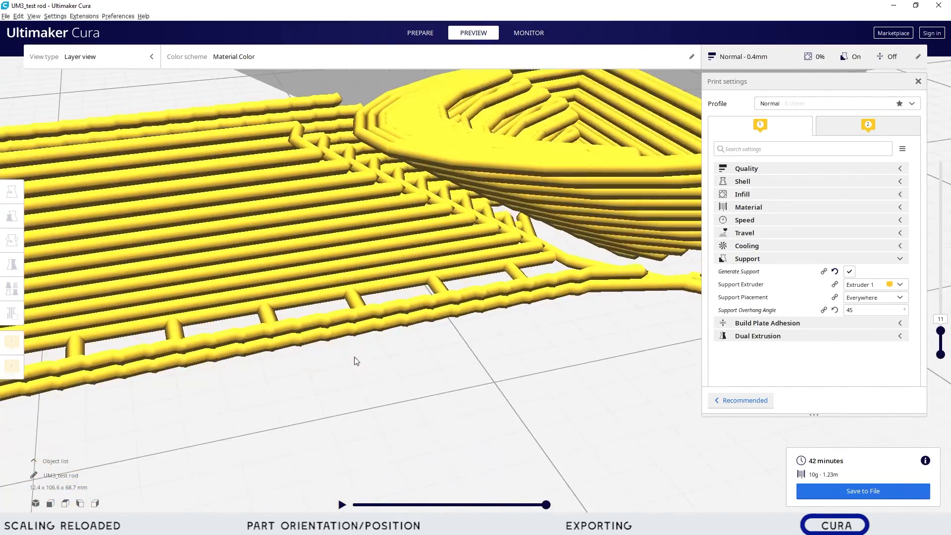
{"action": "scroll", "coordinate": [361, 359], "scroll_direction": "up", "scroll_amount": 3}
{"action": "scroll", "coordinate": [596, 186], "scroll_direction": "down", "scroll_amount": 4}
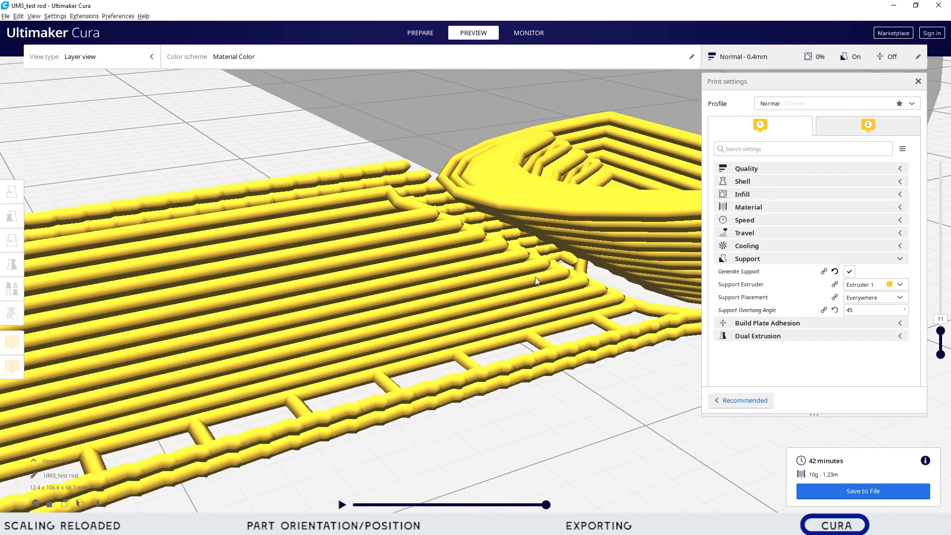
{"action": "scroll", "coordinate": [491, 227], "scroll_direction": "down", "scroll_amount": 3}
{"action": "right_click_drag", "start_coordinate": [499, 243], "coordinate": [582, 271]}
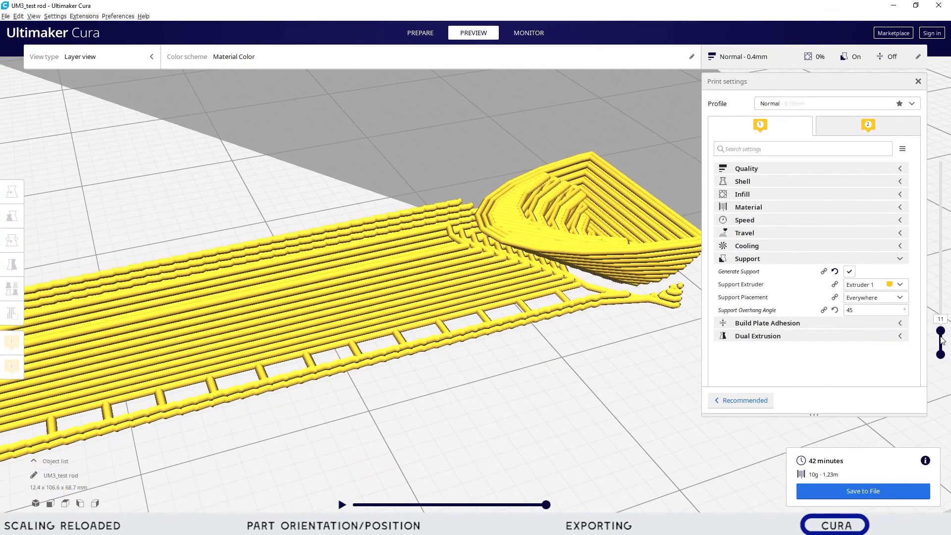
Step: Raise the previewed layer to 171 and view the complete tilted rod with its support
{"action": "left_click_drag", "start_coordinate": [941, 331], "coordinate": [913, 151]}
{"action": "scroll", "coordinate": [533, 317], "scroll_direction": "up", "scroll_amount": 3}
{"action": "scroll", "coordinate": [498, 352], "scroll_direction": "down", "scroll_amount": 5}
{"action": "scroll", "coordinate": [371, 299], "scroll_direction": "down", "scroll_amount": 3}
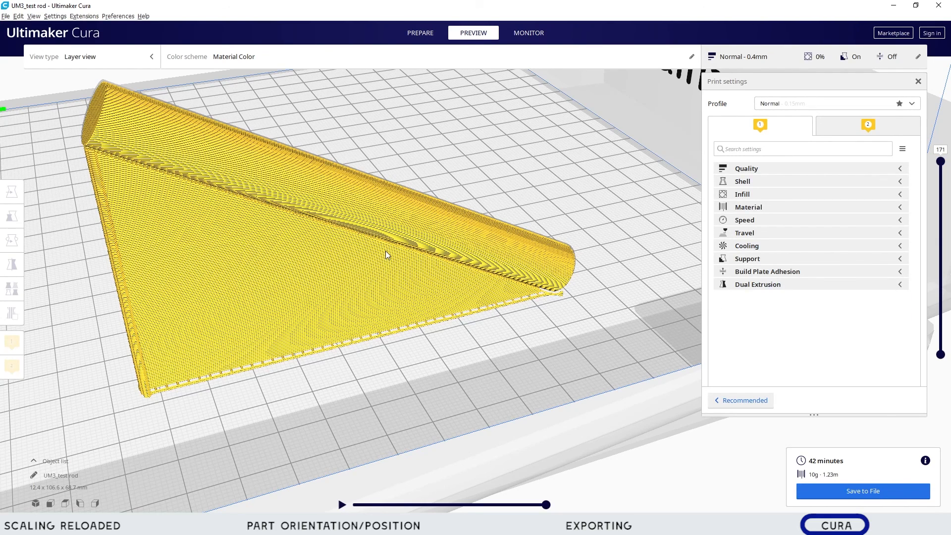
Step: Rotate the tilted rod by -60° so that it stands upright on the build plate
{"action": "left_click", "coordinate": [386, 251]}
{"action": "left_click", "coordinate": [8, 220]}
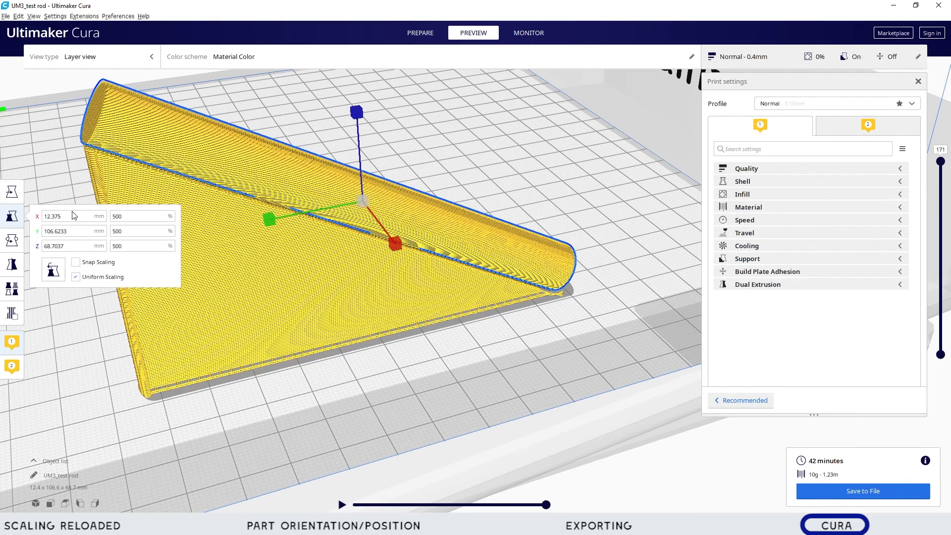
{"action": "left_click", "coordinate": [20, 236]}
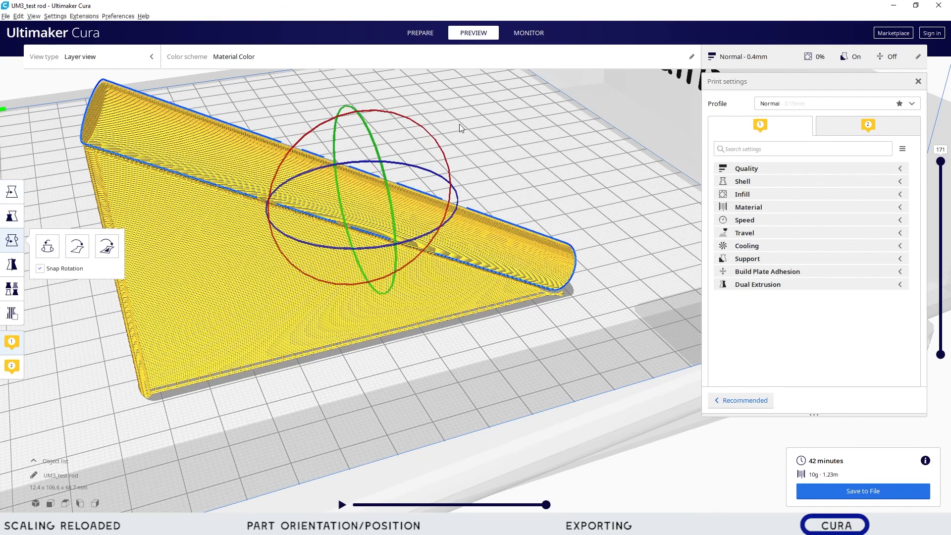
{"action": "left_click_drag", "start_coordinate": [420, 126], "coordinate": [447, 262]}
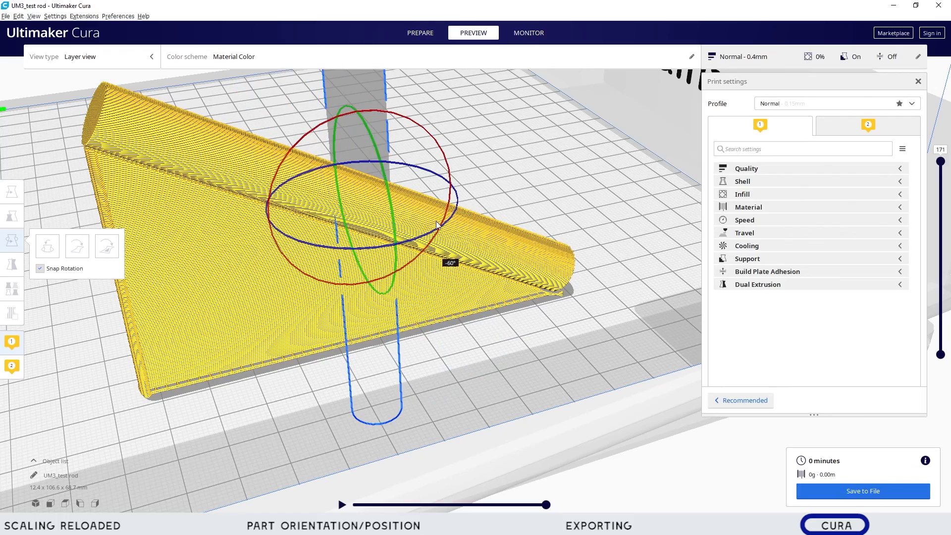
{"action": "scroll", "coordinate": [438, 226], "scroll_direction": "down", "scroll_amount": 2}
{"action": "scroll", "coordinate": [452, 247], "scroll_direction": "down", "scroll_amount": 3}
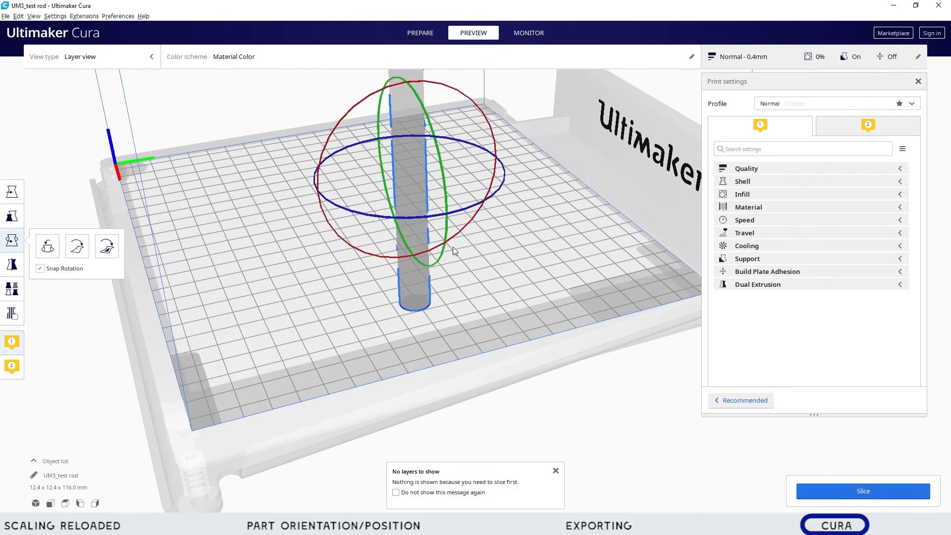
Step: Move the upright rod near the centre of the build plate, at about X -5 mm, Y 5 mm
{"action": "right_click_drag", "start_coordinate": [427, 264], "coordinate": [571, 266]}
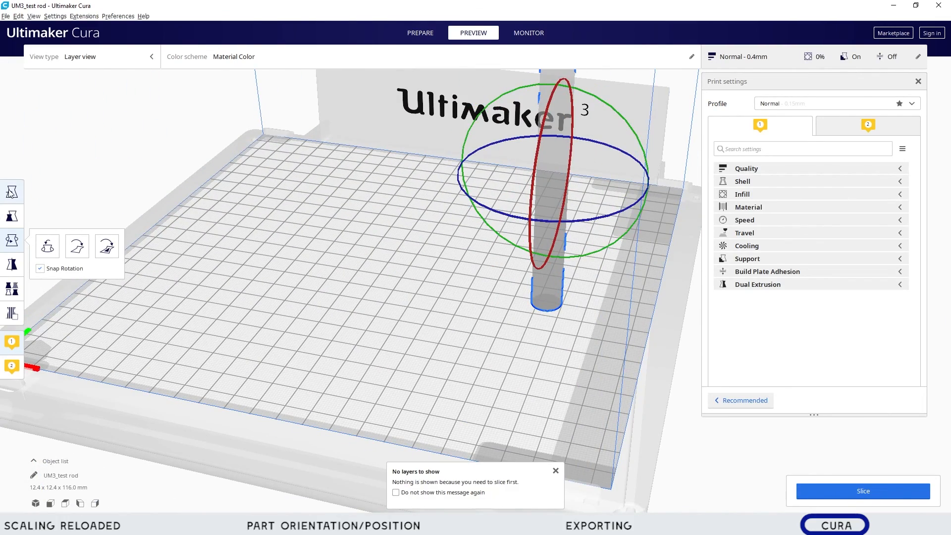
{"action": "key", "text": "t"}
{"action": "left_click_drag", "start_coordinate": [554, 273], "coordinate": [385, 236]}
{"action": "scroll", "coordinate": [385, 237], "scroll_direction": "up", "scroll_amount": 2}
{"action": "scroll", "coordinate": [374, 245], "scroll_direction": "down", "scroll_amount": 2}
{"action": "scroll", "coordinate": [432, 272], "scroll_direction": "down", "scroll_amount": 3}
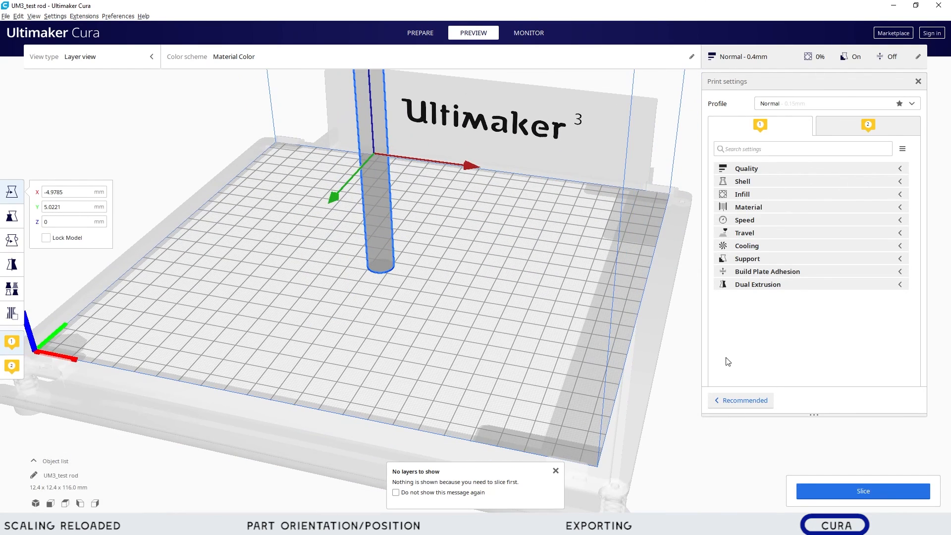
Step: Slice the upright rod and examine its first layer up close in the preview
{"action": "left_click", "coordinate": [823, 490]}
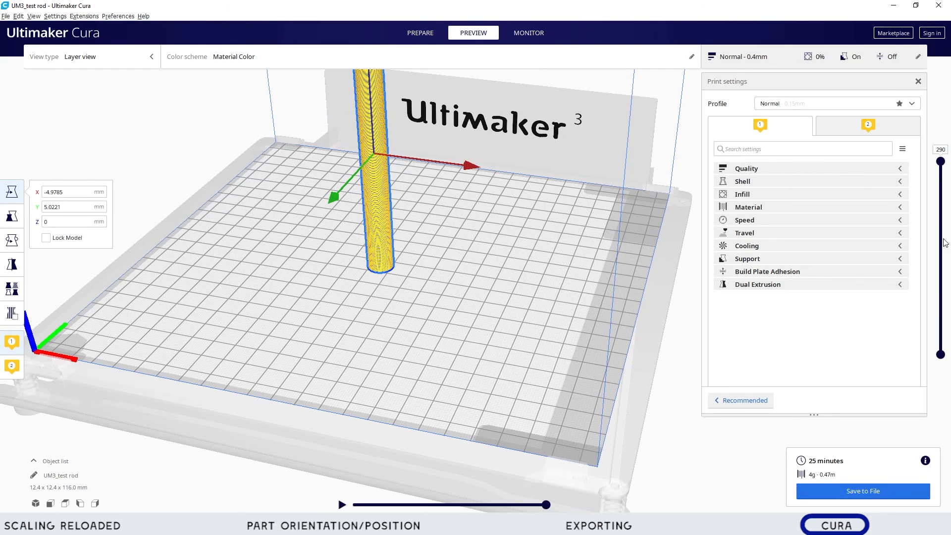
{"action": "left_click_drag", "start_coordinate": [941, 161], "coordinate": [941, 340]}
{"action": "scroll", "coordinate": [475, 268], "scroll_direction": "up", "scroll_amount": 3}
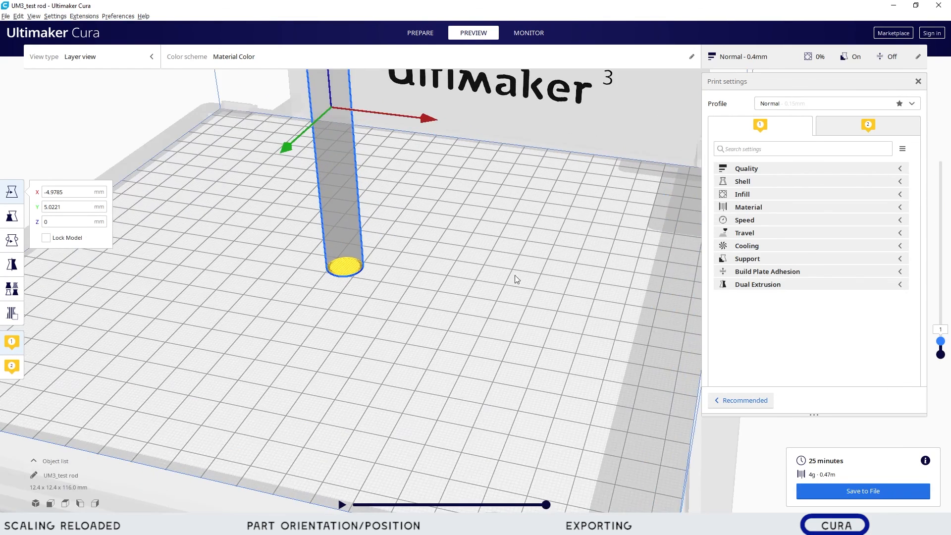
{"action": "scroll", "coordinate": [266, 268], "scroll_direction": "up", "scroll_amount": 4}
{"action": "middle_click_drag", "start_coordinate": [236, 268], "coordinate": [466, 285]}
{"action": "scroll", "coordinate": [478, 314], "scroll_direction": "up", "scroll_amount": 3}
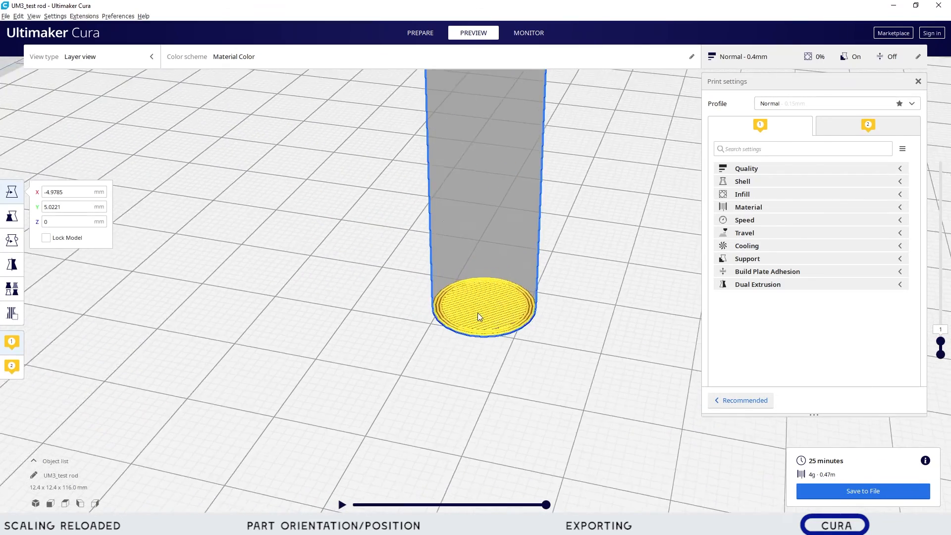
Step: Play the toolpath of the upright rod's lowest layers and raise the previewed layer to 30
{"action": "scroll", "coordinate": [477, 313], "scroll_direction": "up", "scroll_amount": 3}
{"action": "left_click", "coordinate": [342, 504]}
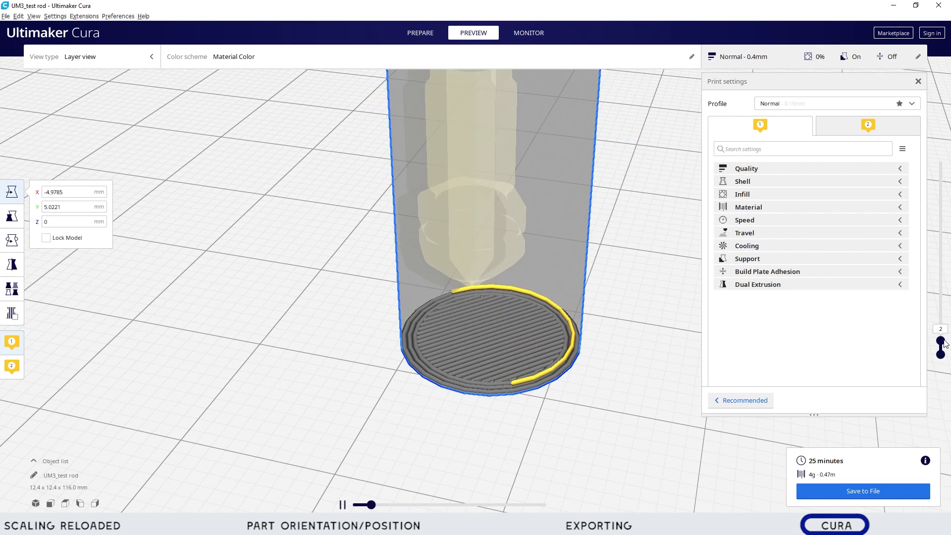
{"action": "left_click_drag", "start_coordinate": [941, 341], "coordinate": [945, 317]}
{"action": "middle_click_drag", "start_coordinate": [624, 371], "coordinate": [622, 376]}
{"action": "scroll", "coordinate": [622, 377], "scroll_direction": "down", "scroll_amount": 4}
{"action": "scroll", "coordinate": [619, 380], "scroll_direction": "down", "scroll_amount": 5}
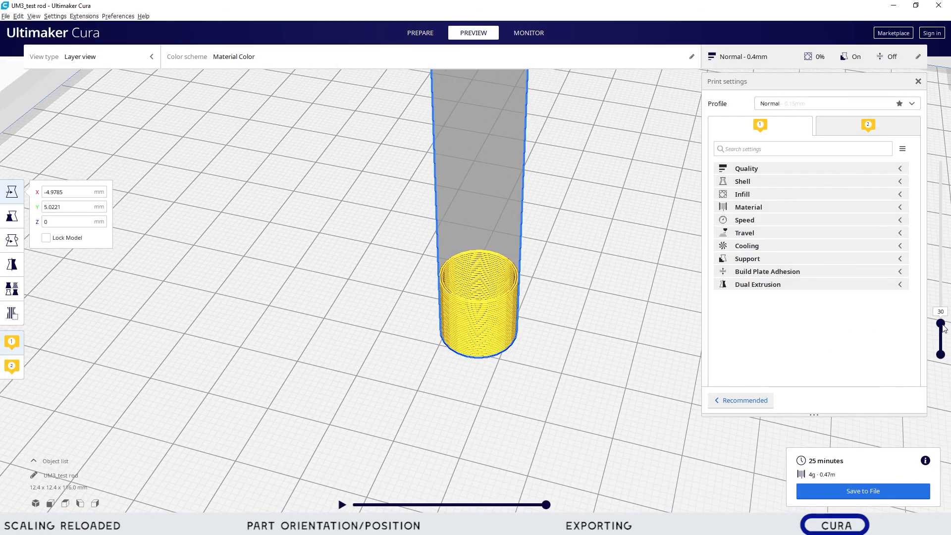
Step: Raise the previewed layer to 194 and view the partially built rod from above
{"action": "left_click_drag", "start_coordinate": [943, 326], "coordinate": [943, 224]}
{"action": "scroll", "coordinate": [588, 335], "scroll_direction": "down", "scroll_amount": 2}
{"action": "right_click_drag", "start_coordinate": [588, 335], "coordinate": [524, 395]}
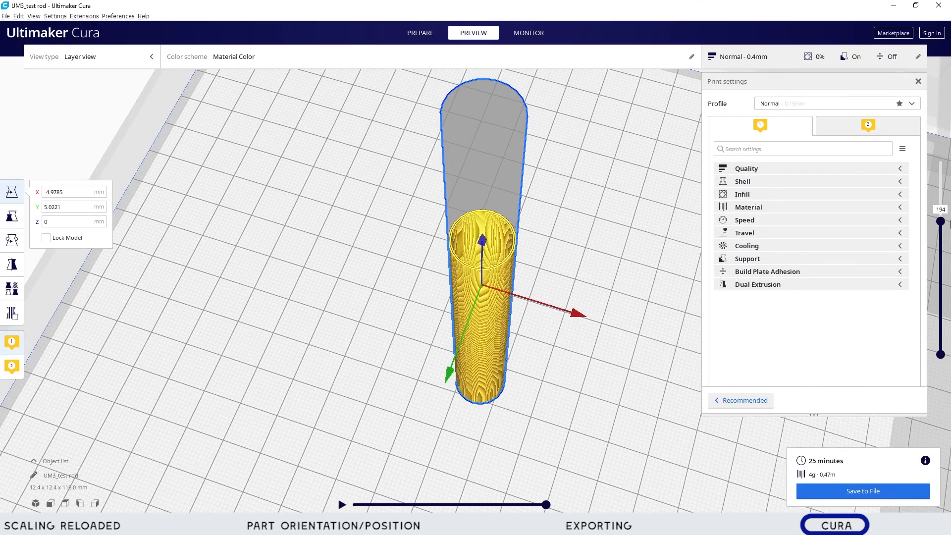
Step: Lower the previewed layer to 1 and play the start of its outer wall toolpath up close
{"action": "left_click_drag", "start_coordinate": [941, 222], "coordinate": [941, 341]}
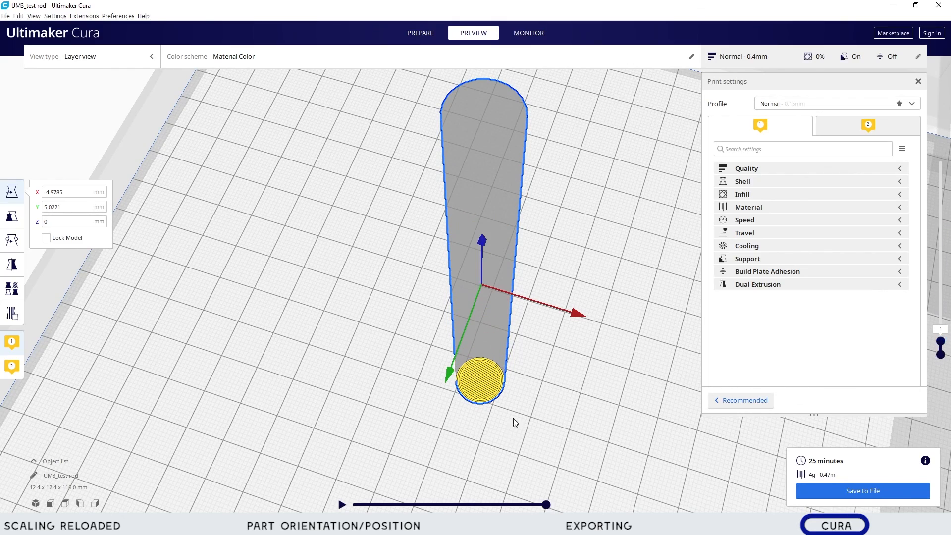
{"action": "scroll", "coordinate": [514, 429], "scroll_direction": "up", "scroll_amount": 10}
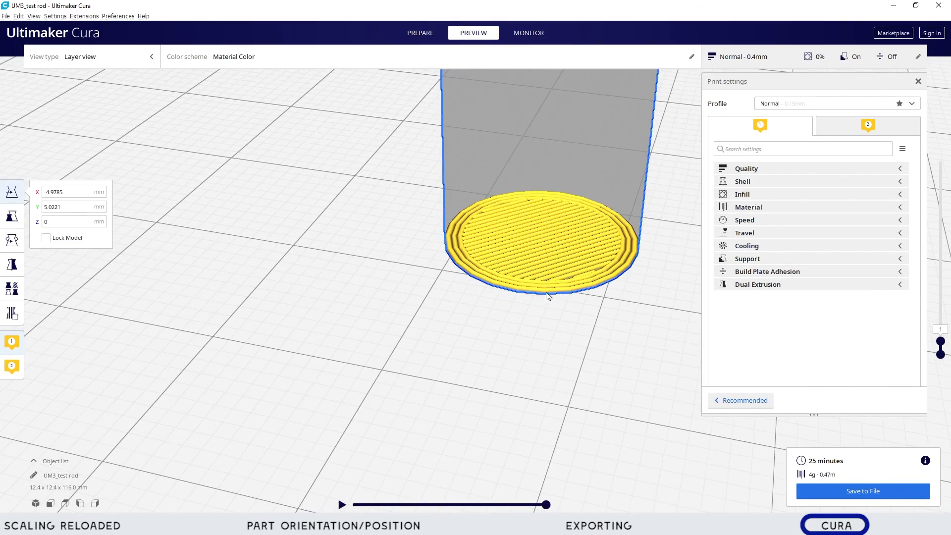
{"action": "left_click", "coordinate": [342, 505]}
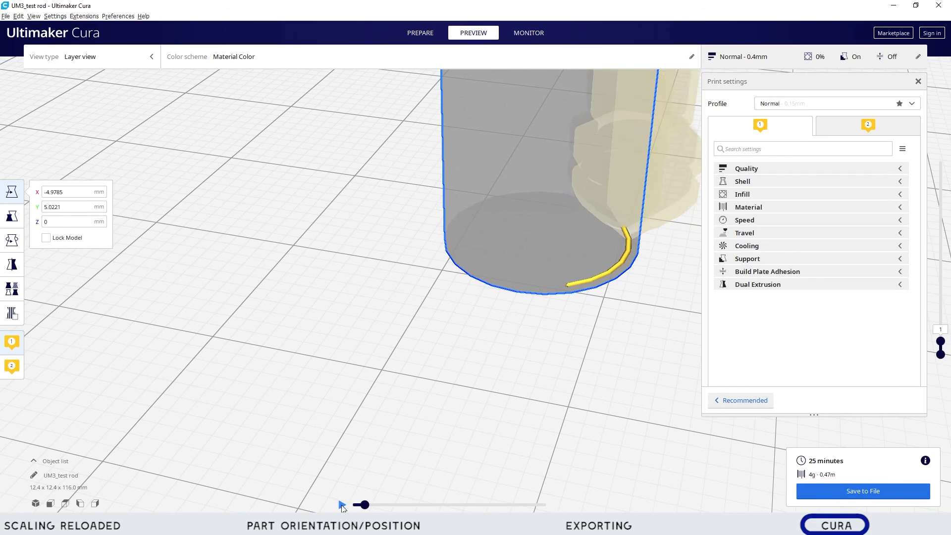
{"action": "middle_click_drag", "start_coordinate": [650, 353], "coordinate": [631, 377]}
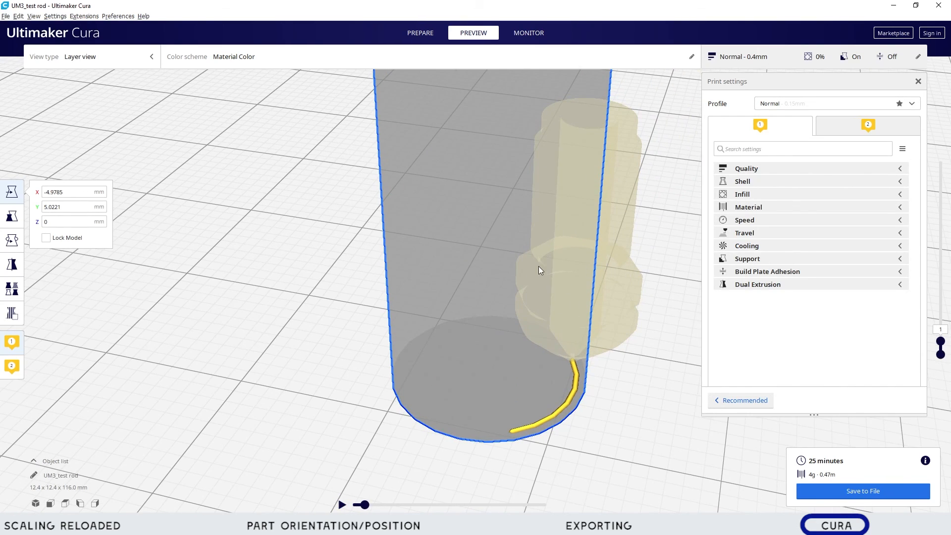
{"action": "right_click_drag", "start_coordinate": [596, 370], "coordinate": [603, 351]}
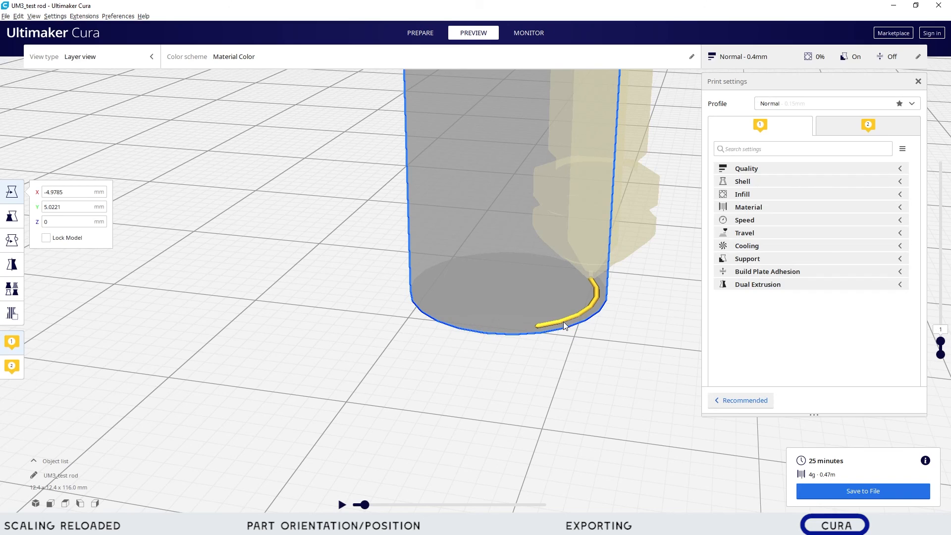
Step: Raise the previewed layer to 14, play its toolpath and examine how the new wall line sits on the layers below
{"action": "left_click_drag", "start_coordinate": [943, 343], "coordinate": [945, 335]}
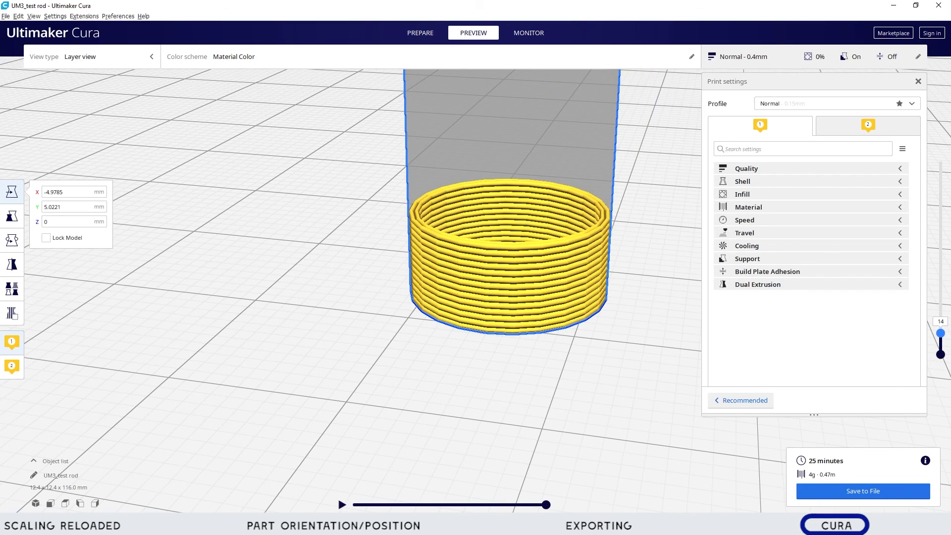
{"action": "left_click", "coordinate": [342, 505]}
{"action": "middle_click_drag", "start_coordinate": [597, 227], "coordinate": [591, 317]}
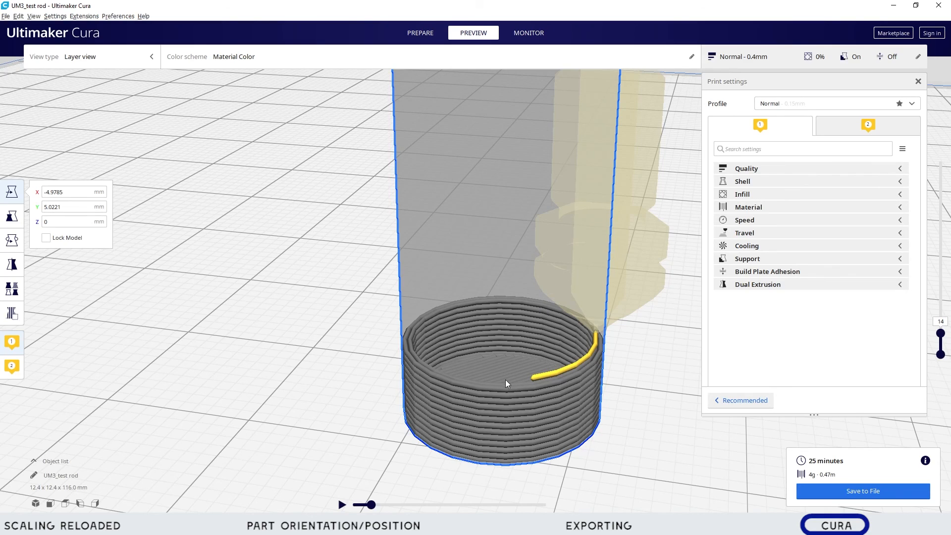
{"action": "right_click_drag", "start_coordinate": [597, 343], "coordinate": [599, 293]}
{"action": "scroll", "coordinate": [599, 297], "scroll_direction": "up", "scroll_amount": 6}
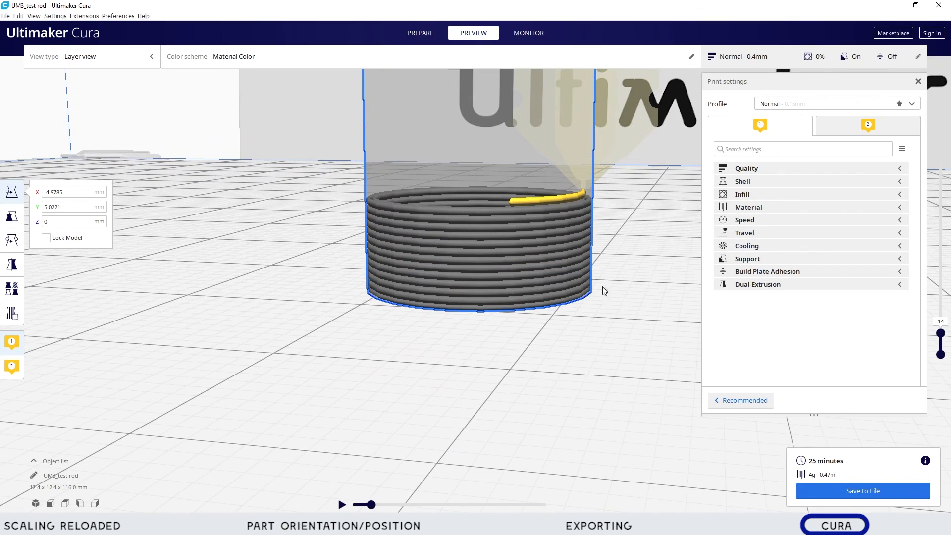
{"action": "scroll", "coordinate": [612, 218], "scroll_direction": "up", "scroll_amount": 3}
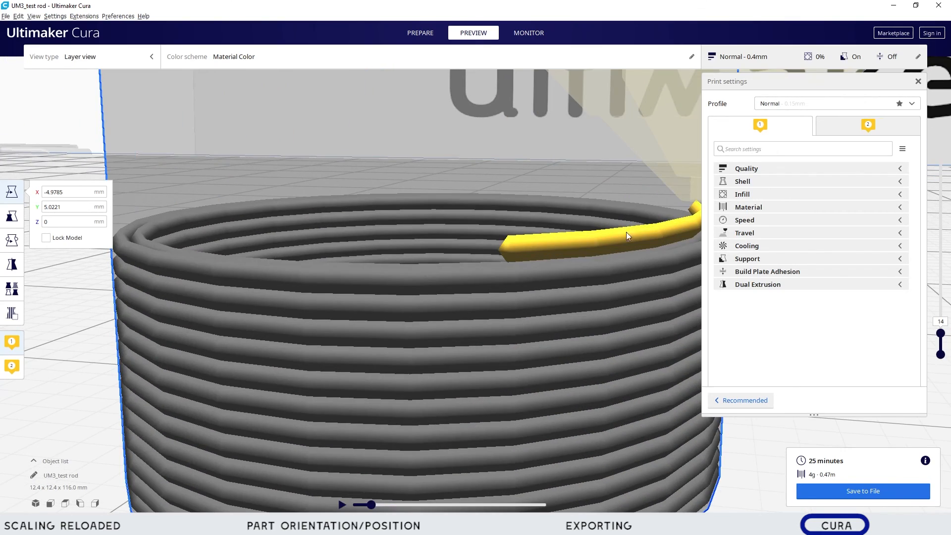
{"action": "right_click_drag", "start_coordinate": [627, 249], "coordinate": [575, 266]}
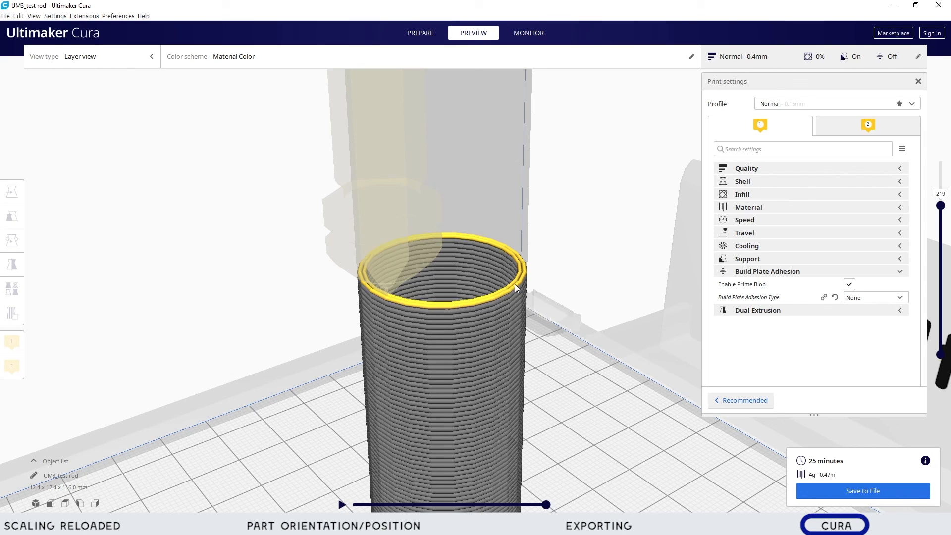
Step: View the tall upright rod at layer 219 from its open end down towards the build plate
{"action": "scroll", "coordinate": [519, 268], "scroll_direction": "down", "scroll_amount": 2}
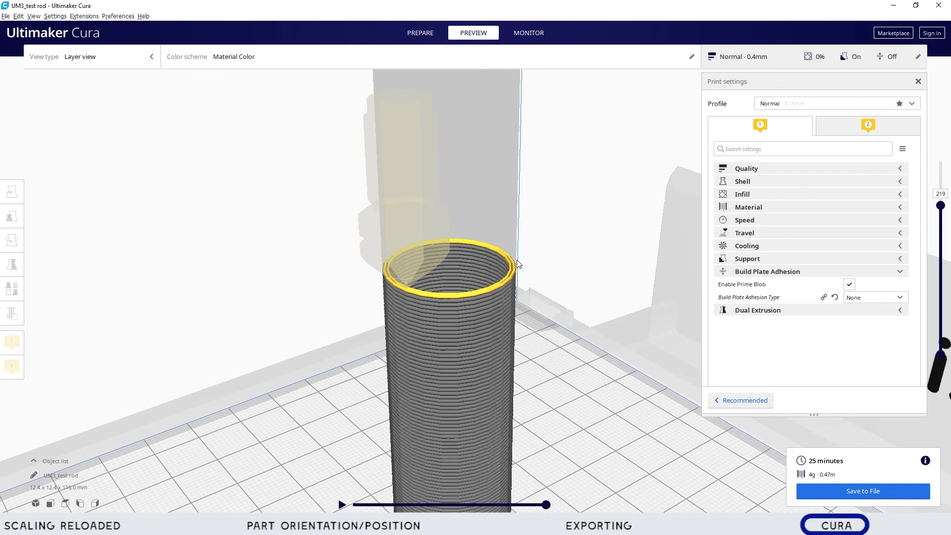
{"action": "scroll", "coordinate": [517, 268], "scroll_direction": "down", "scroll_amount": 3}
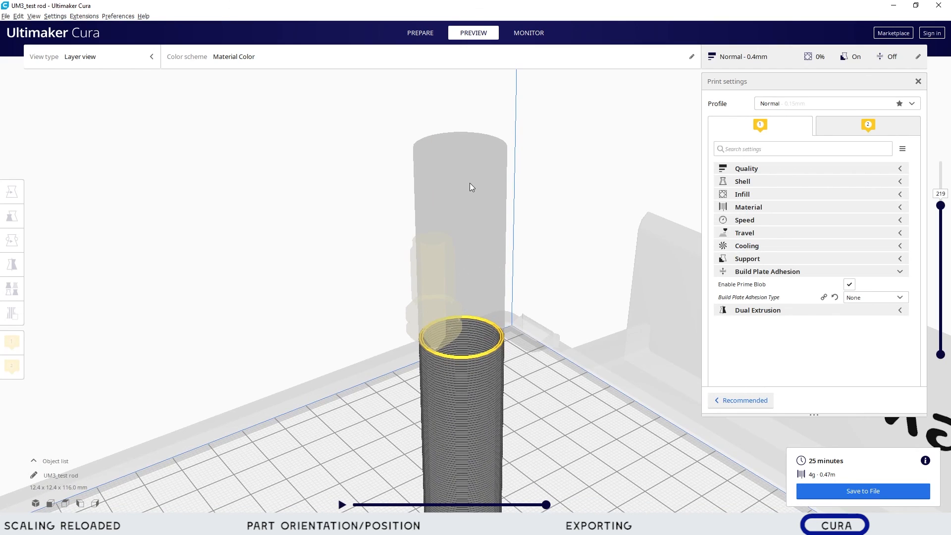
{"action": "scroll", "coordinate": [463, 317], "scroll_direction": "down", "scroll_amount": 3}
{"action": "right_click_drag", "start_coordinate": [471, 370], "coordinate": [510, 297]}
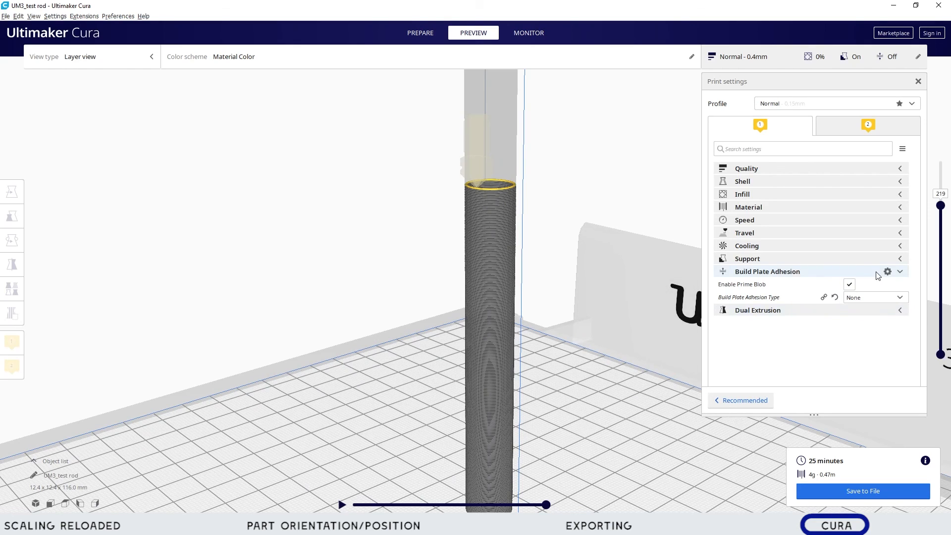
Step: Set the build plate adhesion type to Brim, slice the rod and examine the brim around its base
{"action": "mouse_move", "coordinate": [894, 307]}
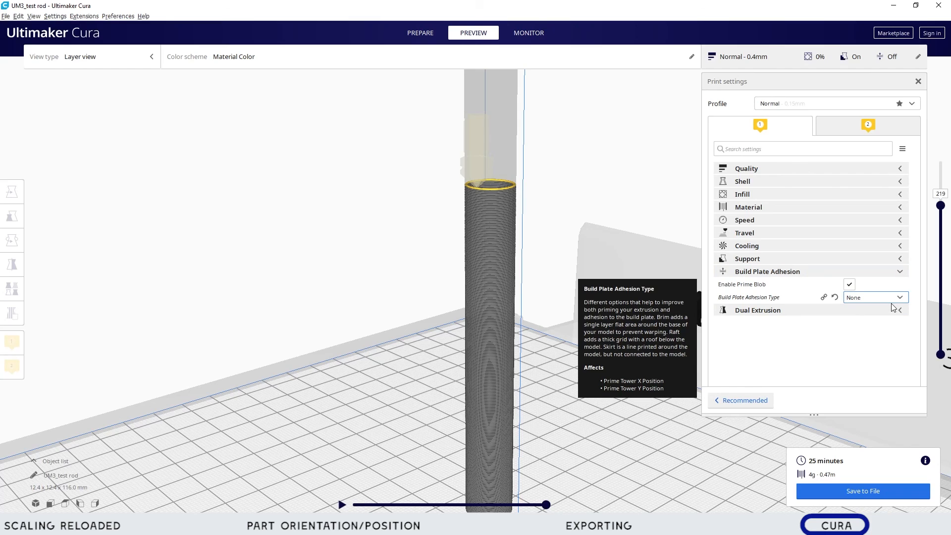
{"action": "left_click", "coordinate": [900, 300]}
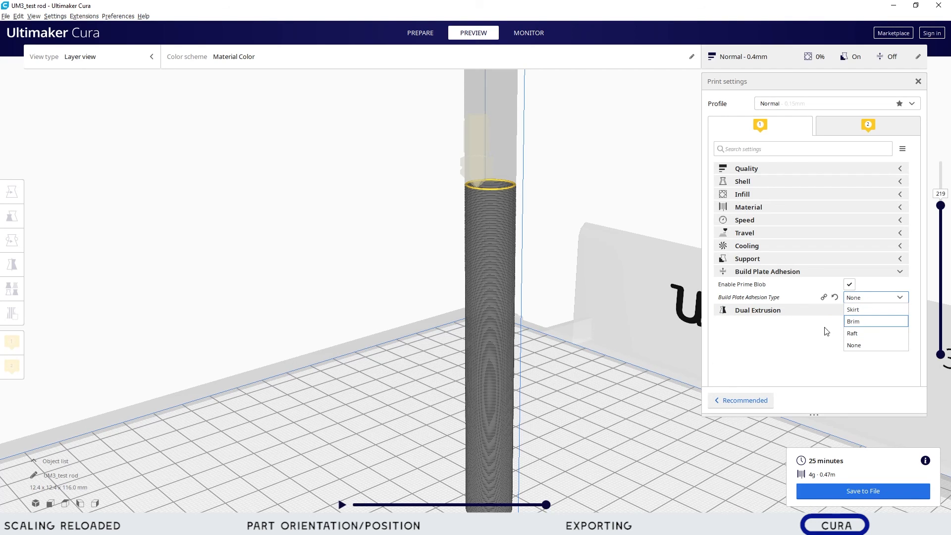
{"action": "left_click", "coordinate": [679, 356]}
{"action": "right_click_drag", "start_coordinate": [680, 320], "coordinate": [719, 344]}
{"action": "left_click", "coordinate": [879, 298]}
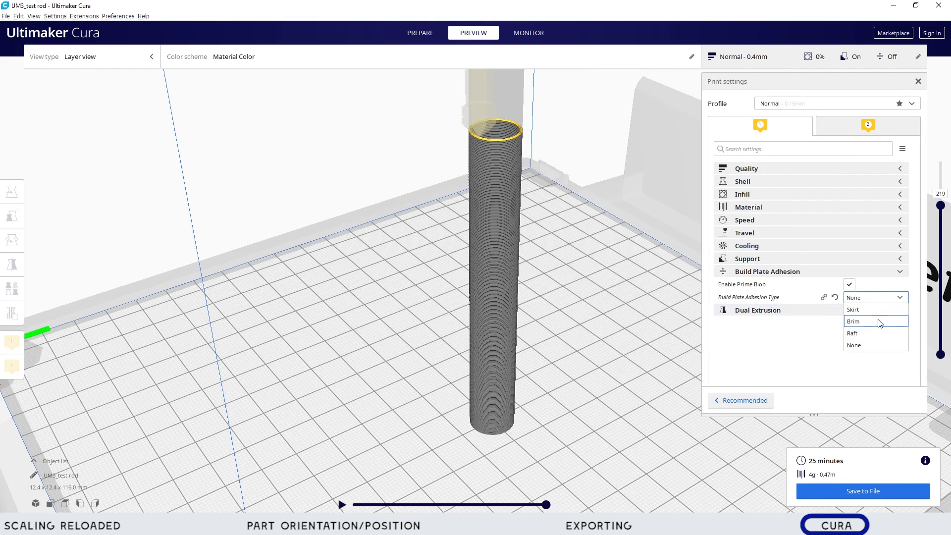
{"action": "left_click", "coordinate": [865, 336]}
{"action": "left_click", "coordinate": [842, 490]}
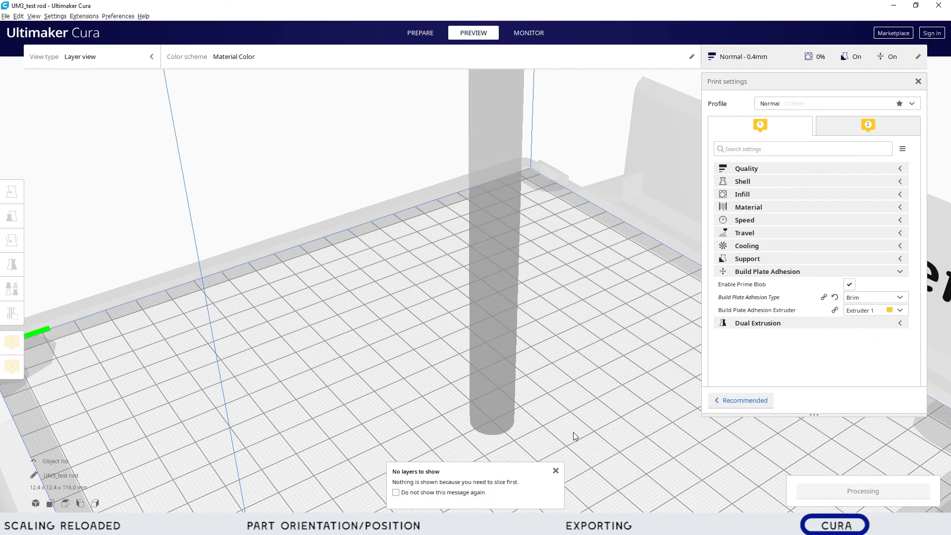
{"action": "right_click_drag", "start_coordinate": [572, 432], "coordinate": [603, 356]}
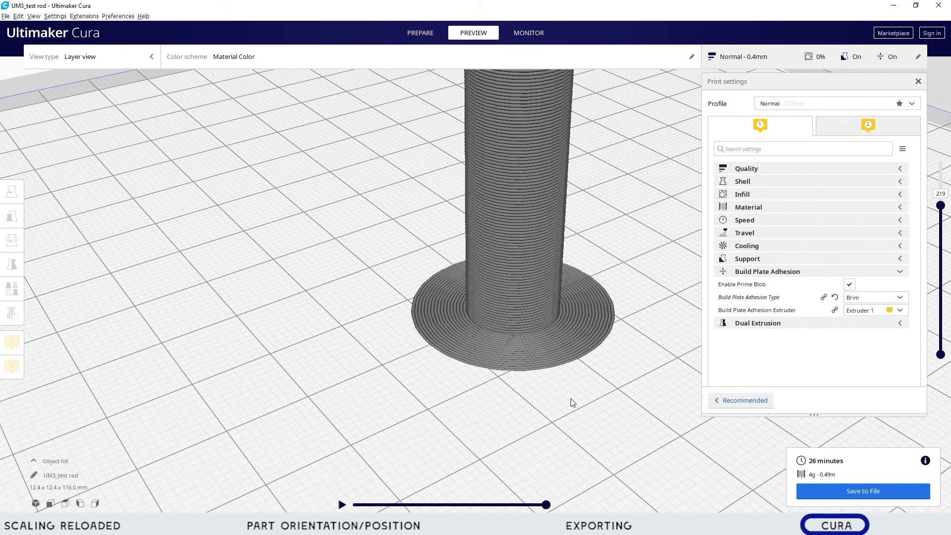
{"action": "right_click_drag", "start_coordinate": [573, 389], "coordinate": [582, 301]}
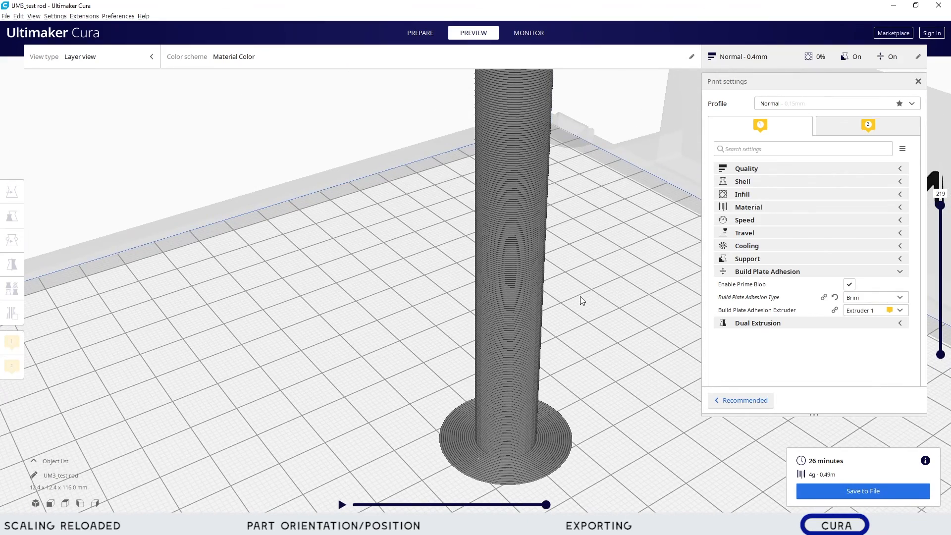
{"action": "scroll", "coordinate": [581, 297], "scroll_direction": "down", "scroll_amount": 1}
{"action": "middle_click_drag", "start_coordinate": [537, 250], "coordinate": [550, 294]}
{"action": "scroll", "coordinate": [550, 294], "scroll_direction": "down", "scroll_amount": 2}
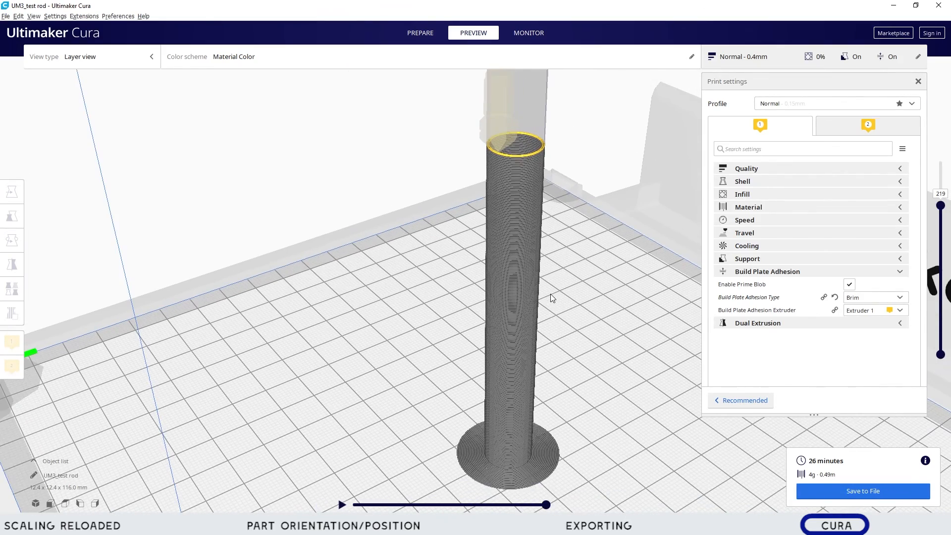
Step: Change the build plate adhesion type to Skirt and examine the sliced skirt around the rod's base
{"action": "left_click", "coordinate": [899, 297]}
{"action": "left_click", "coordinate": [877, 310]}
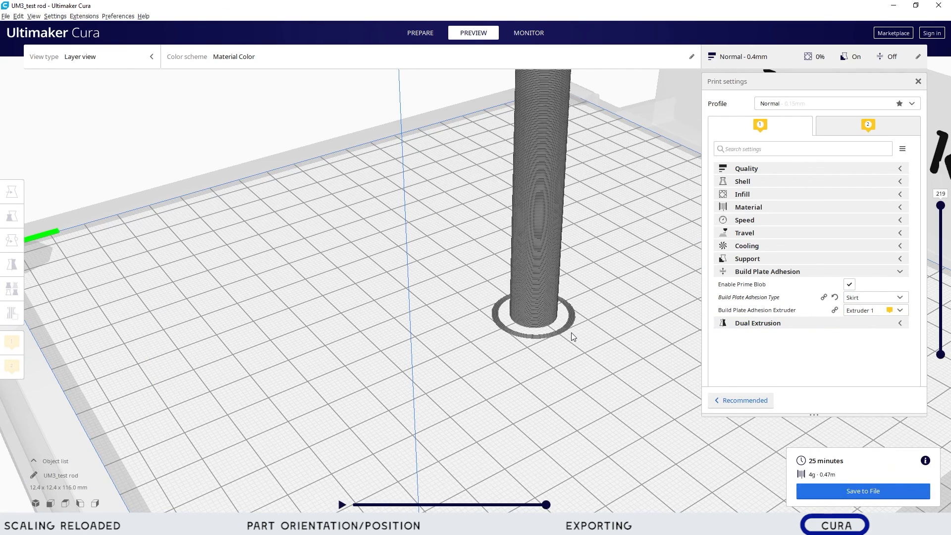
{"action": "scroll", "coordinate": [571, 333], "scroll_direction": "up", "scroll_amount": 2}
{"action": "middle_click_drag", "start_coordinate": [581, 353], "coordinate": [531, 353]}
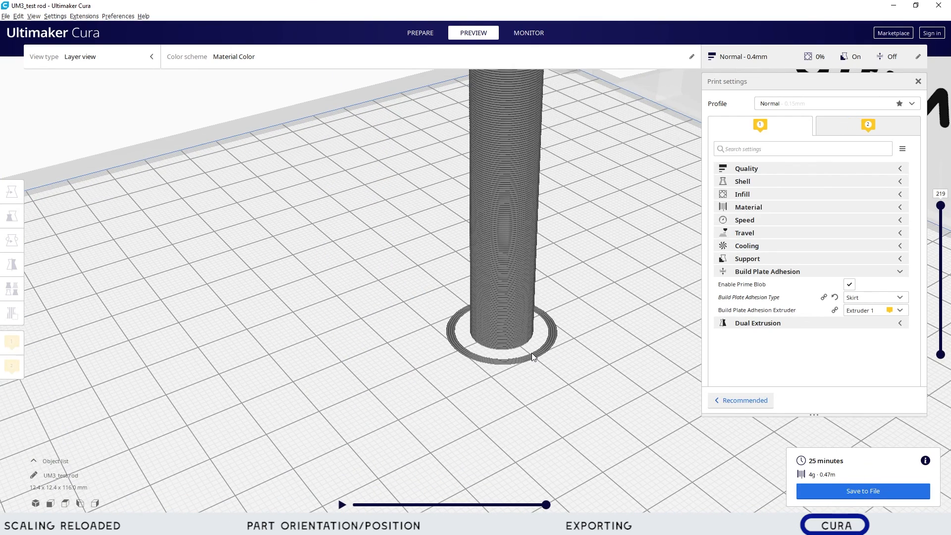
{"action": "scroll", "coordinate": [540, 353], "scroll_direction": "up", "scroll_amount": 1}
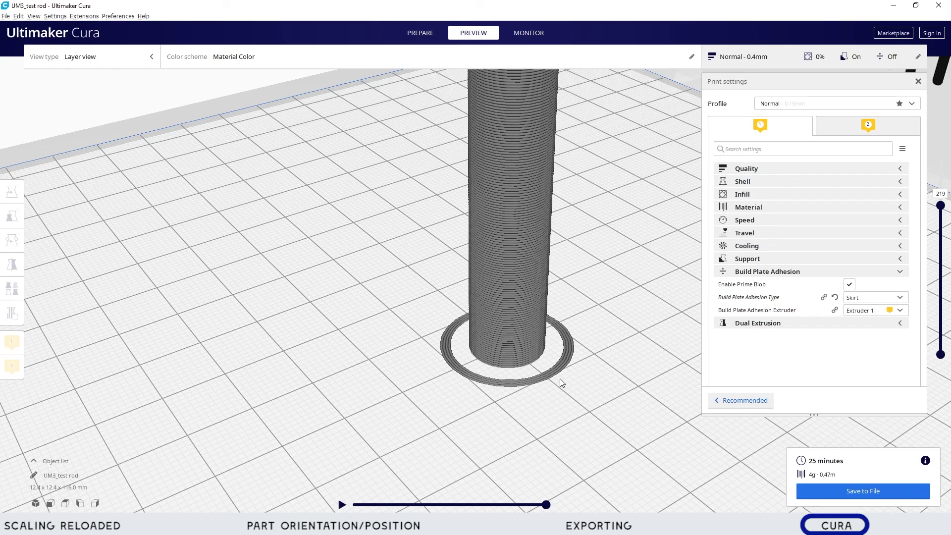
Step: Change the build plate adhesion type to Raft, slice the rod and examine the raft beneath it
{"action": "left_click", "coordinate": [900, 298]}
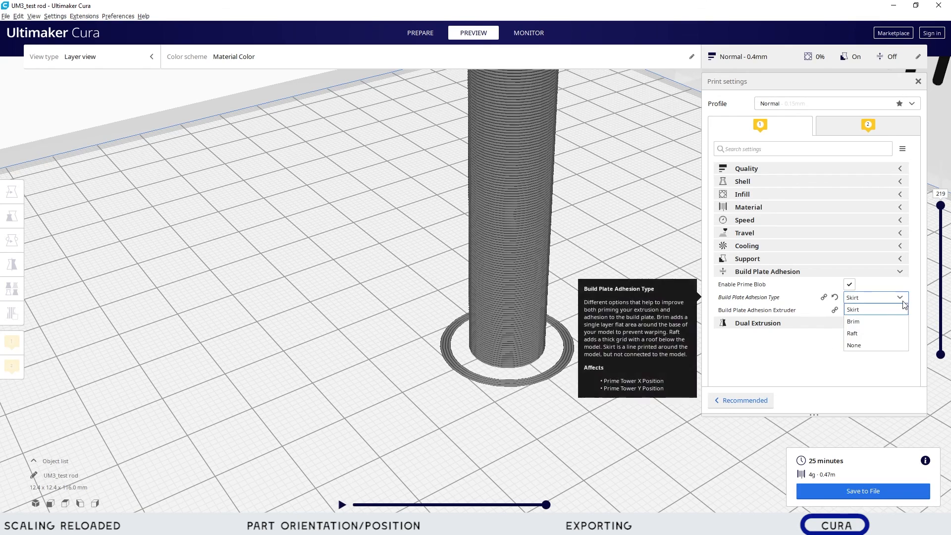
{"action": "left_click", "coordinate": [881, 334]}
{"action": "left_click", "coordinate": [861, 490]}
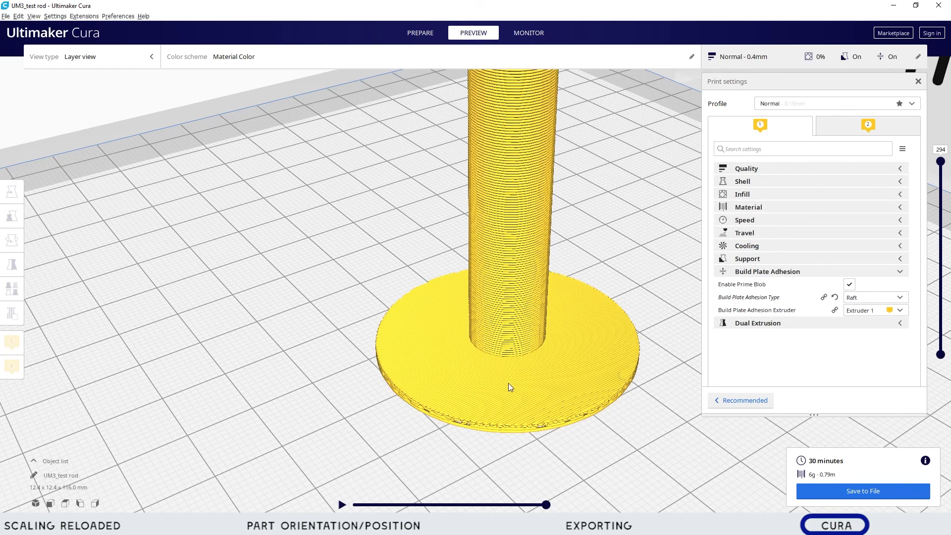
{"action": "right_click_drag", "start_coordinate": [518, 382], "coordinate": [570, 310]}
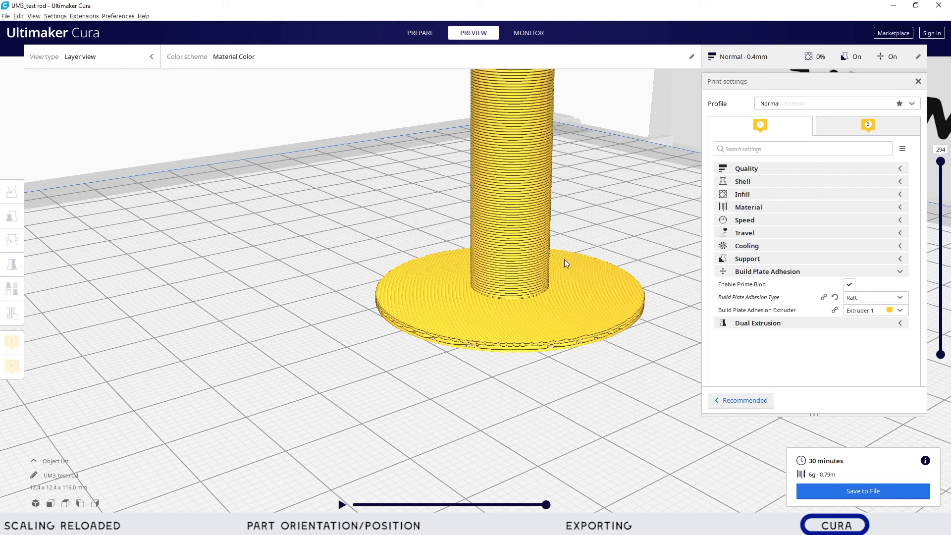
{"action": "right_click_drag", "start_coordinate": [569, 300], "coordinate": [504, 336]}
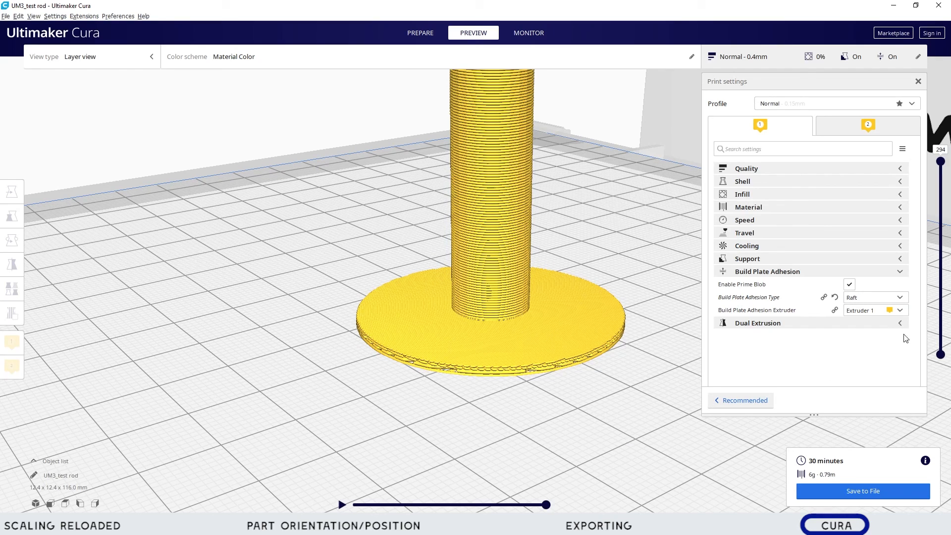
Step: Switch the build plate adhesion type from Raft back to Brim for the upright rod
{"action": "left_click", "coordinate": [902, 303]}
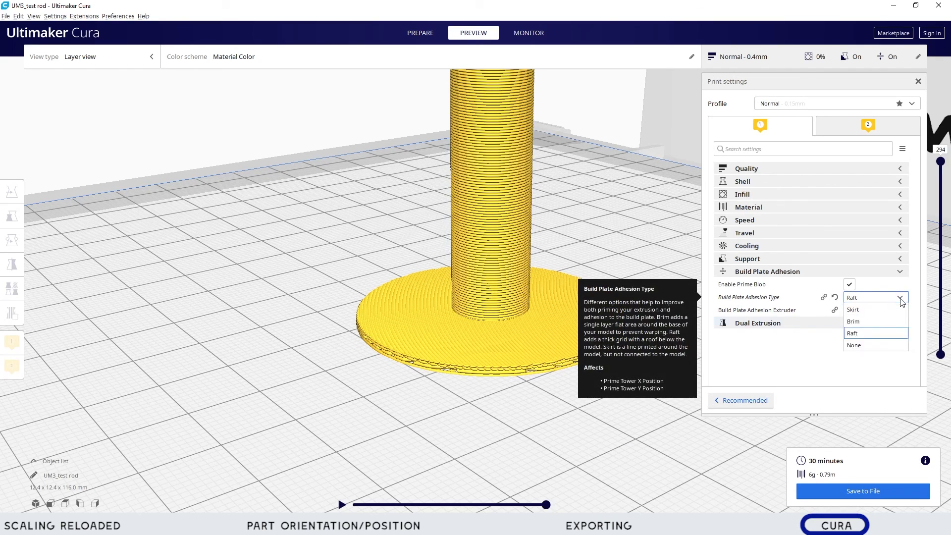
{"action": "left_click", "coordinate": [865, 321]}
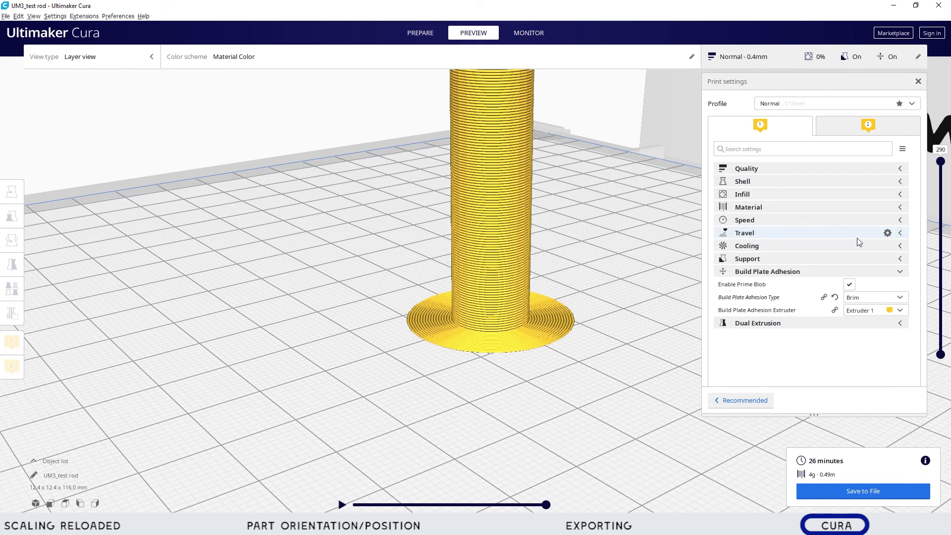